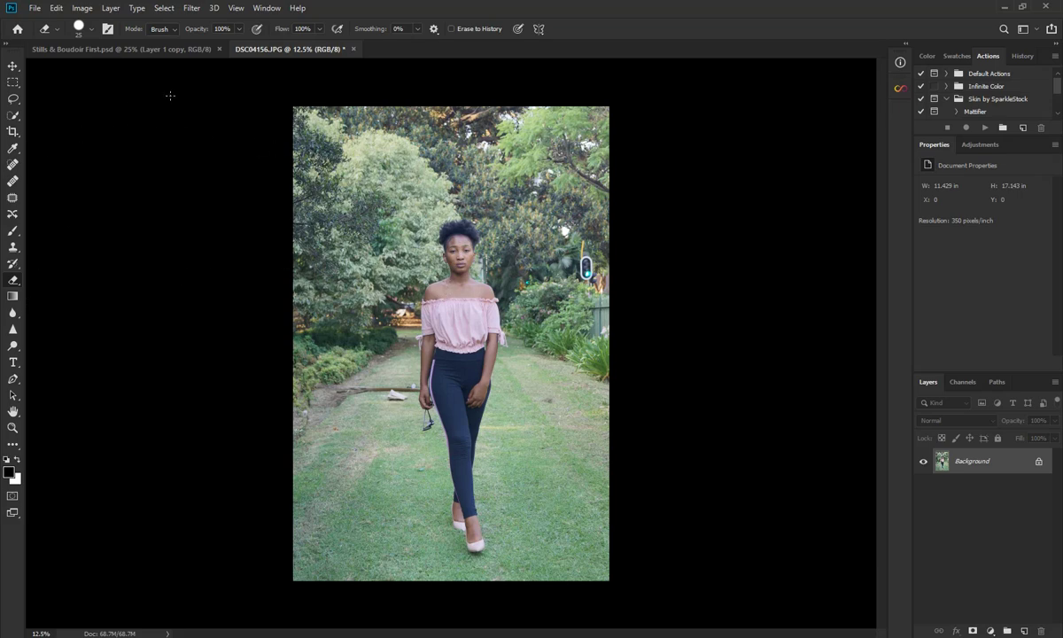
# Step: Switch from the Eraser Tool to the Quick Selection Tool with W
pyautogui.press('w')
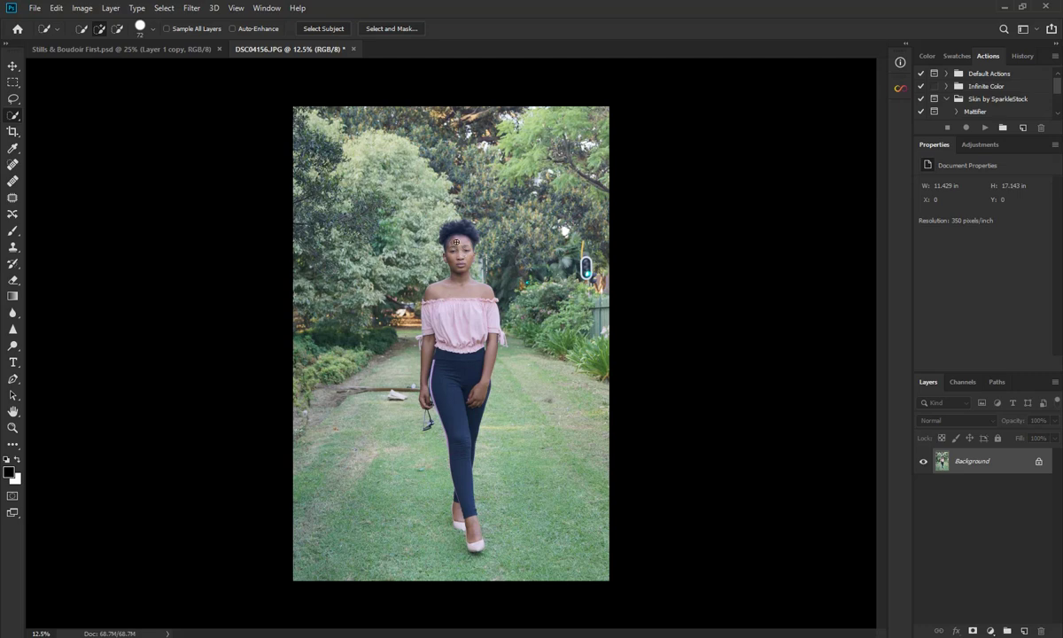
# Step: Brush a Quick Selection over the woman from head to shoes, then deselect the rough result
pyautogui.moveTo(459, 241); pyautogui.dragTo(452, 511)
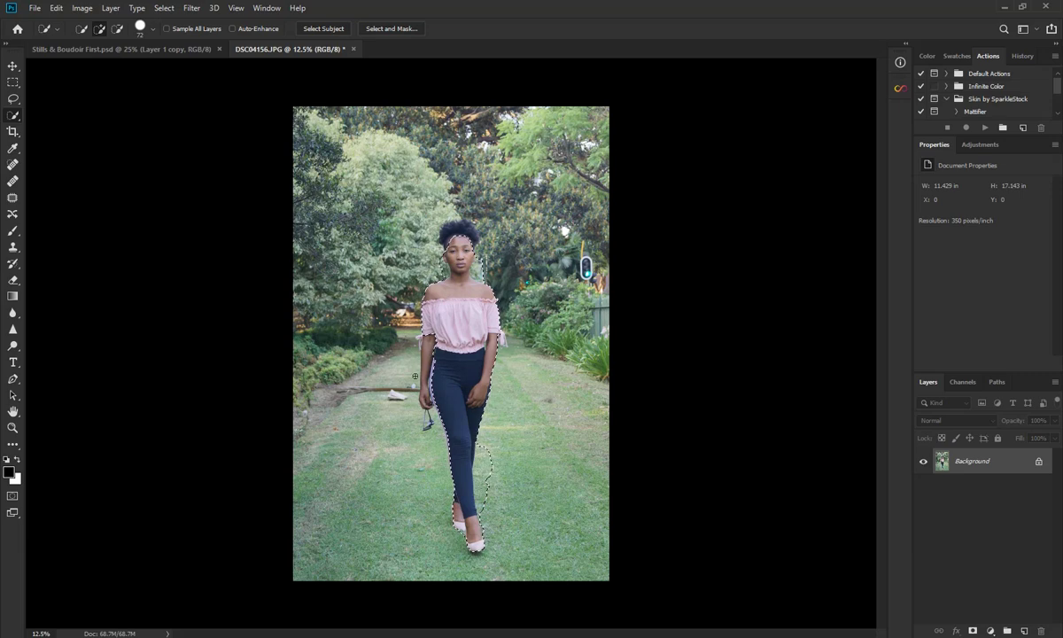
pyautogui.hotkey('ctrl', 'd')
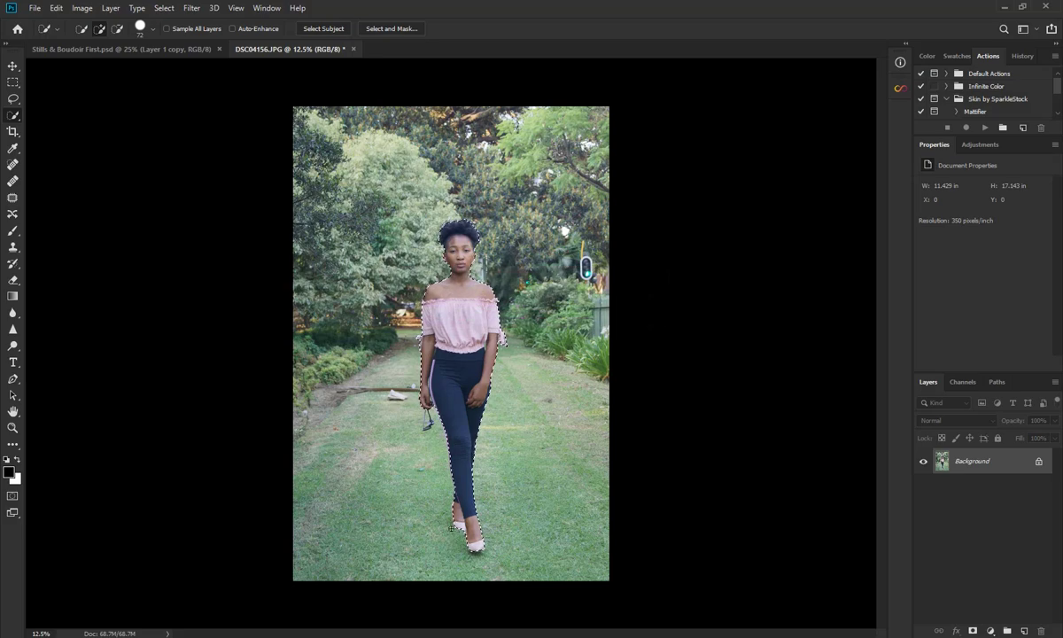
# Step: Zoom in, shrink the Quick Selection brush to 38, and bring her face into view
pyautogui.scroll(2, 446, 423)
pyautogui.scroll(2, 446, 423)
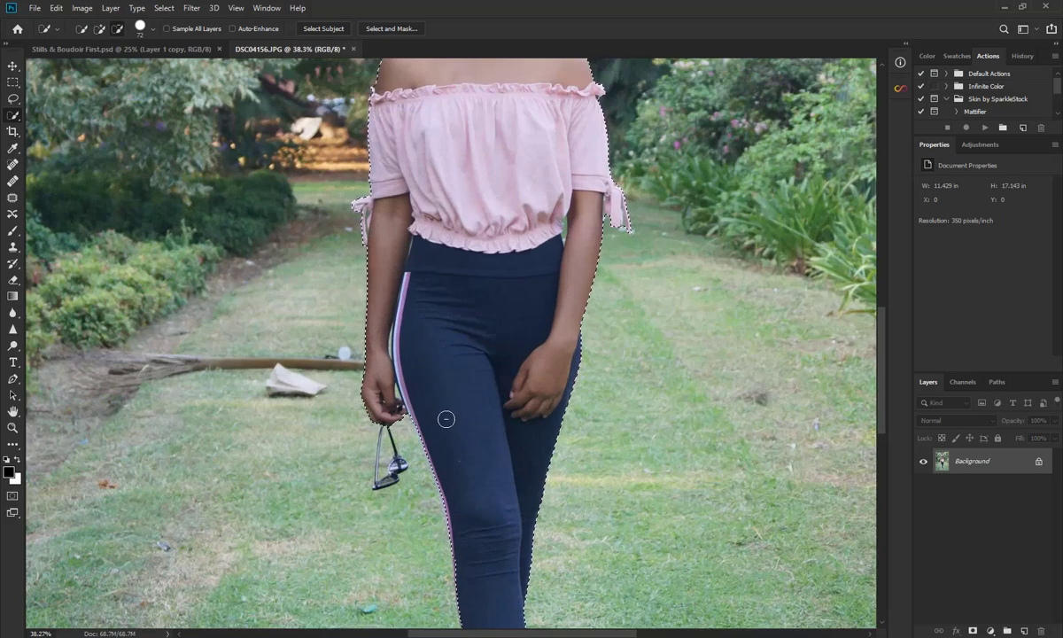
pyautogui.scroll(2, 446, 421)
pyautogui.scroll(2, 446, 418)
pyautogui.scroll(2, 445, 419)
pyautogui.moveTo(553, 506); pyautogui.dragTo(655, 289)
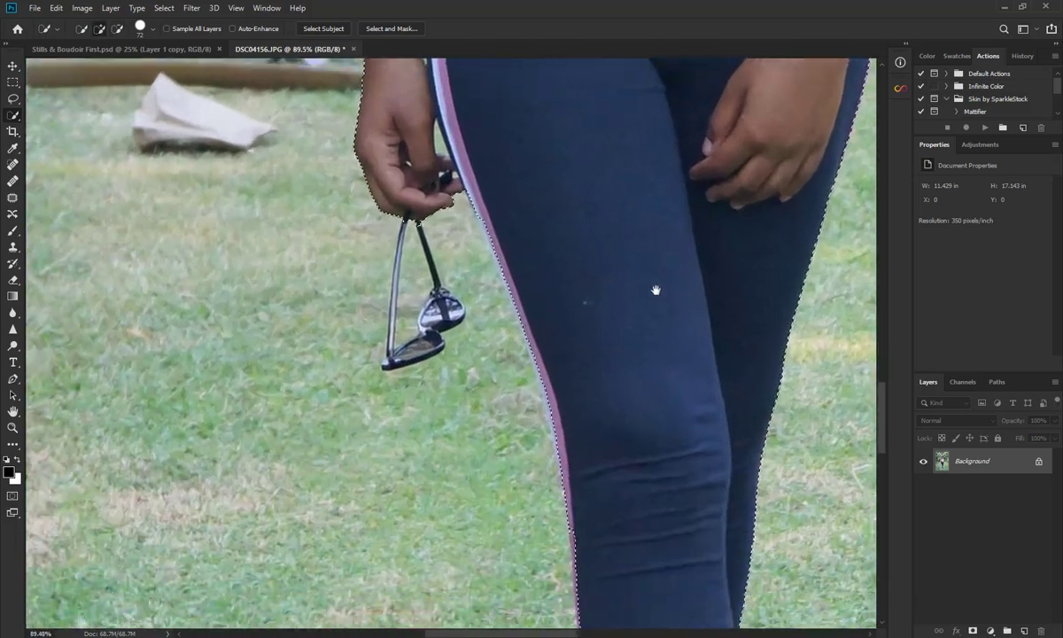
pyautogui.keyDown('alt'); pyautogui.rightClick(443, 327); pyautogui.keyUp('alt')
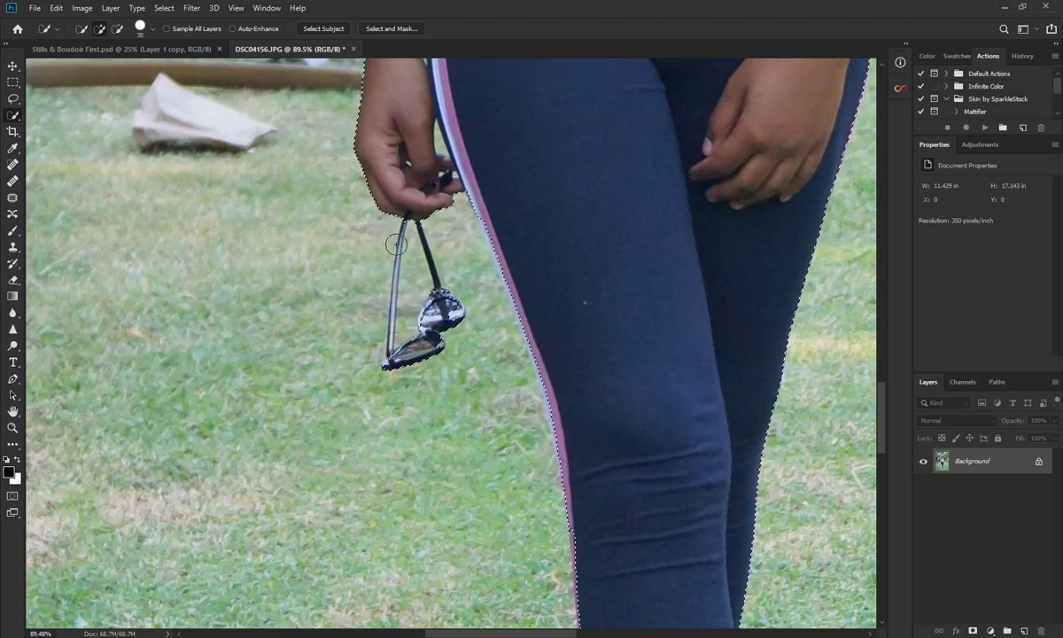
pyautogui.moveTo(501, 80)
pyautogui.mouseDown()
pyautogui.moveTo(615, 272)
pyautogui.moveTo(618, 475)
pyautogui.mouseUp()
pyautogui.moveTo(475, 292); pyautogui.dragTo(475, 430)
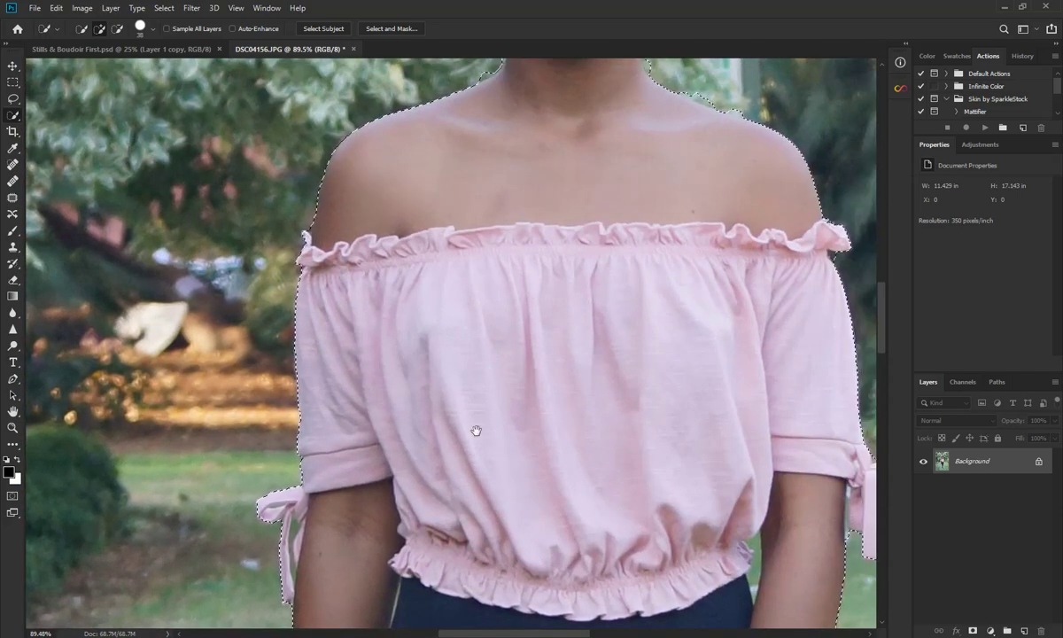
pyautogui.moveTo(534, 328); pyautogui.dragTo(540, 625)
# Step: Add the outer edges of the woman's hair to the selection
pyautogui.press('alt')
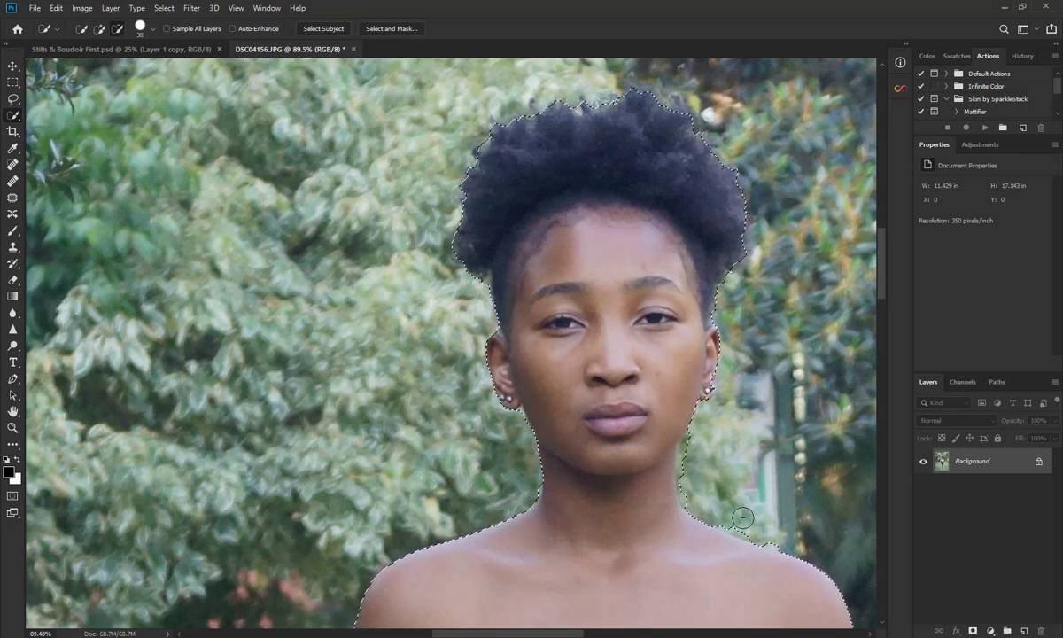
pyautogui.press('alt')
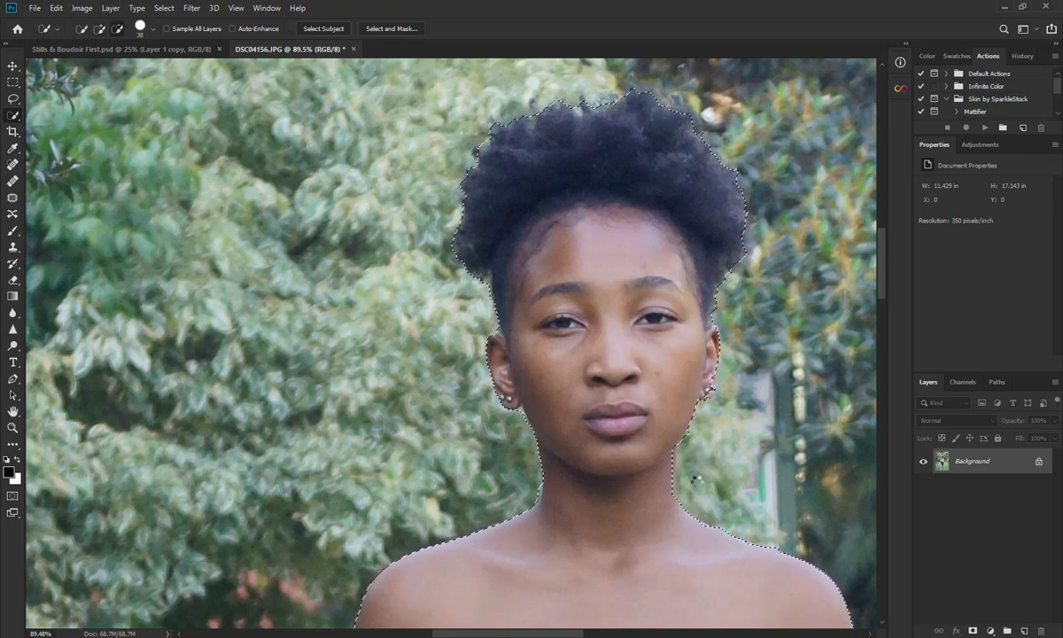
pyautogui.scroll(2, 653, 390)
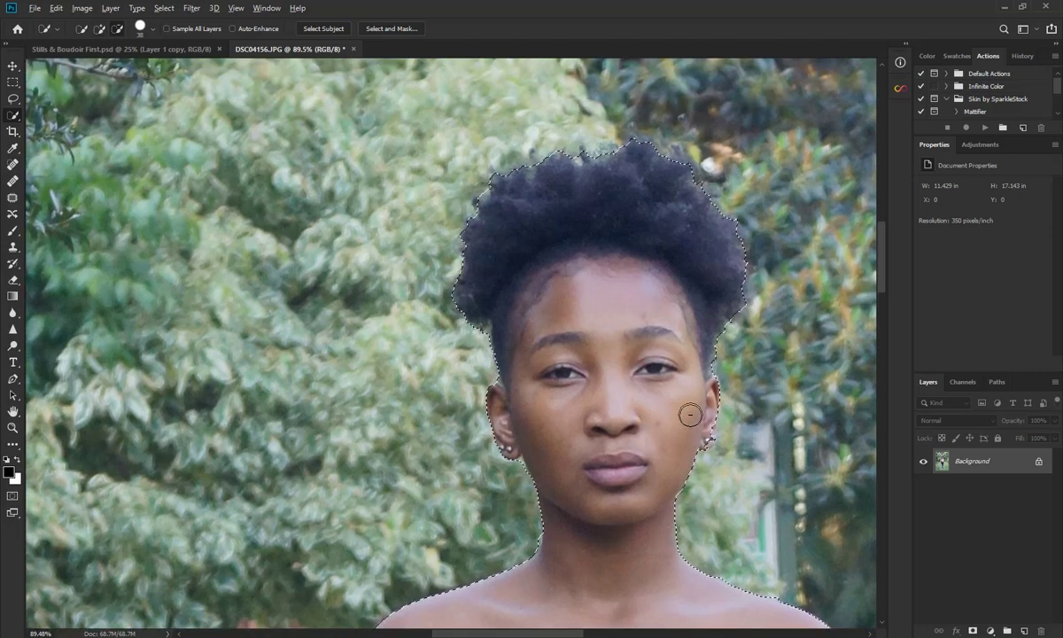
pyautogui.scroll(3, 693, 416)
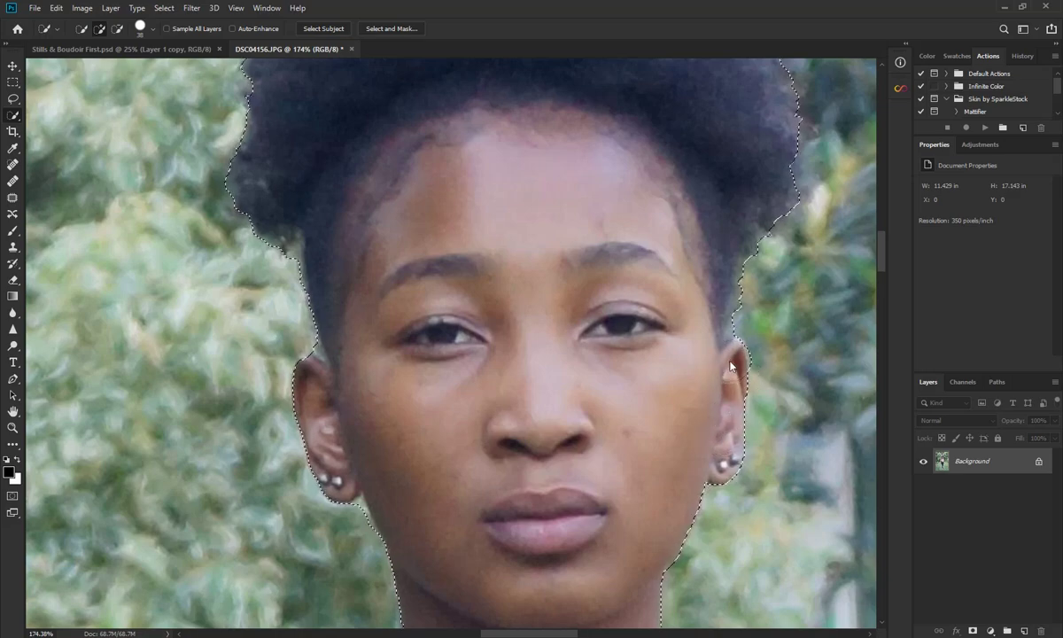
pyautogui.moveTo(687, 262)
pyautogui.mouseDown()
pyautogui.moveTo(771, 536)
pyautogui.moveTo(521, 392)
pyautogui.mouseUp()
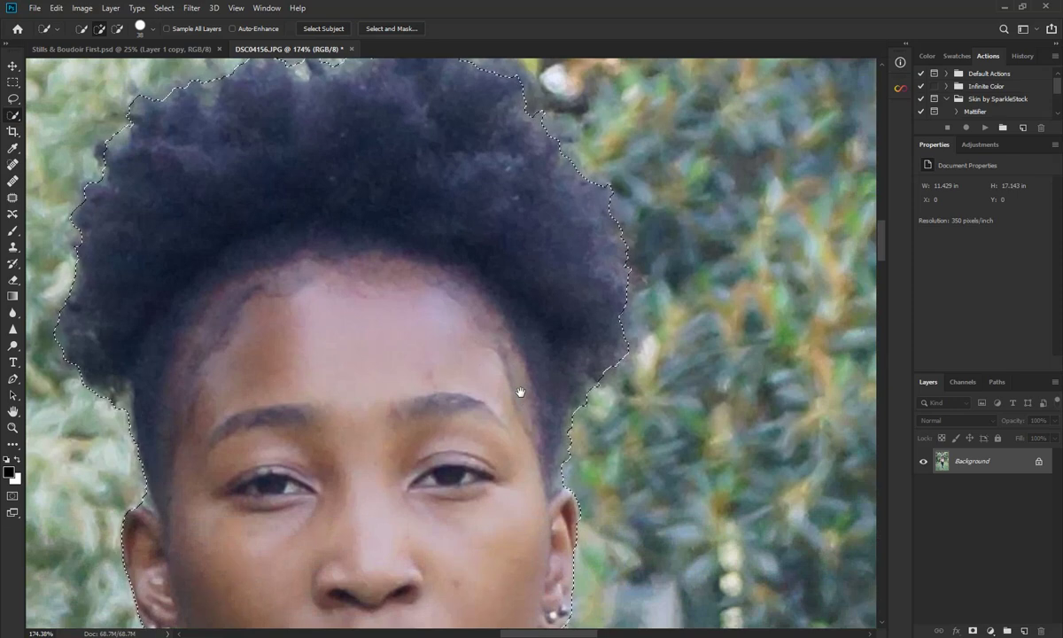
pyautogui.moveTo(553, 382); pyautogui.dragTo(490, 310)
pyautogui.moveTo(309, 196); pyautogui.dragTo(534, 363)
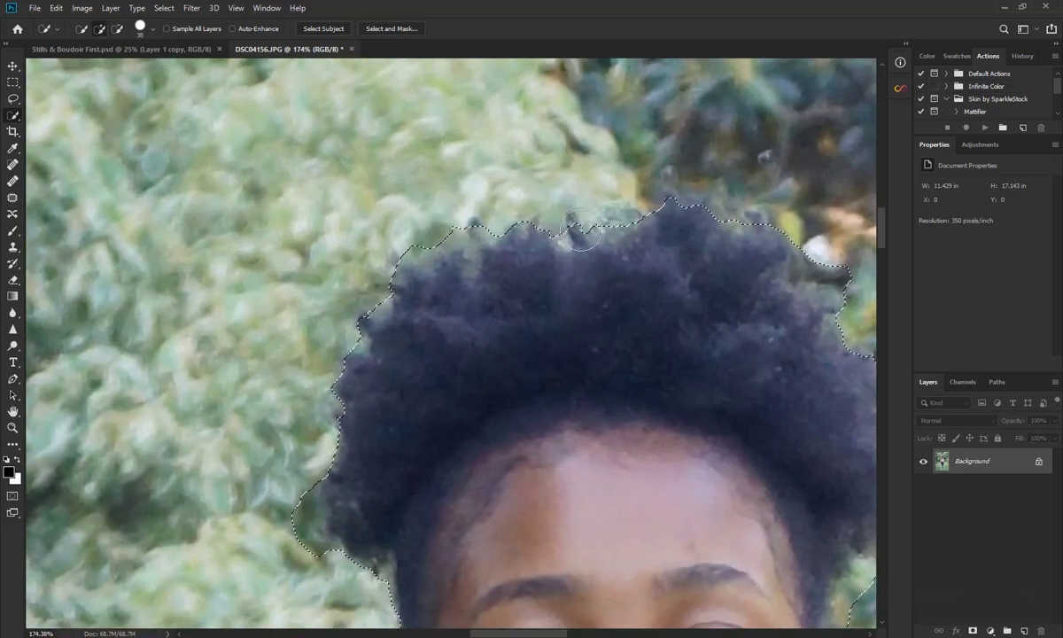
# Step: Subtract the stray bump above the hair from the selection
pyautogui.scroll(-2, 648, 299)
pyautogui.scroll(-1, 648, 298)
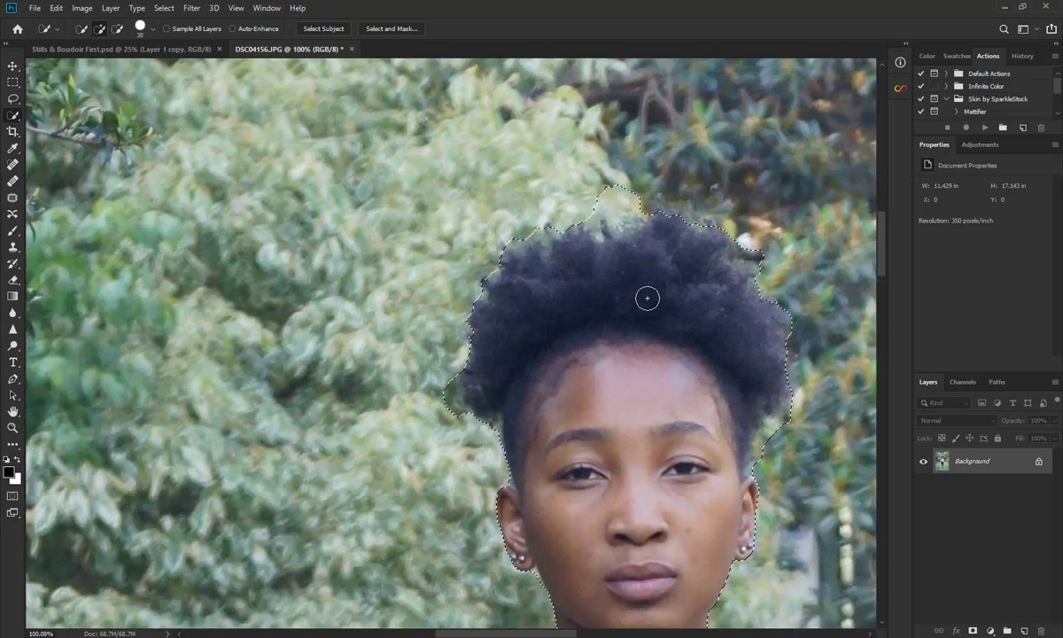
pyautogui.moveTo(561, 202); pyautogui.dragTo(684, 268)
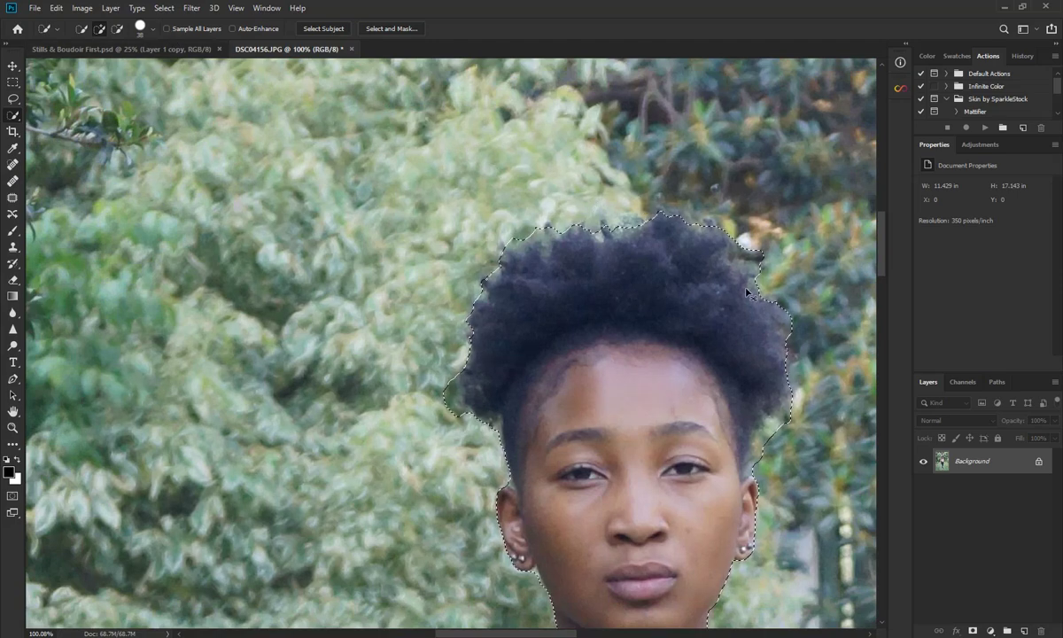
pyautogui.scroll(-1, 713, 402)
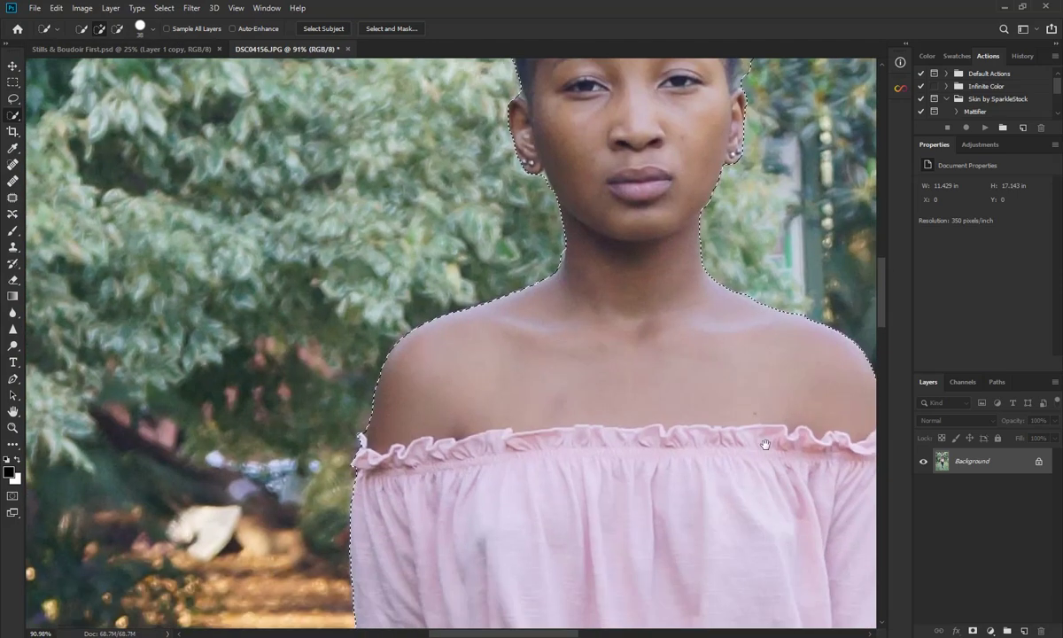
pyautogui.moveTo(763, 443); pyautogui.dragTo(272, 378)
# Step: Add the back shoe's heel edge to the selection
pyautogui.scroll(-4, 272, 378)
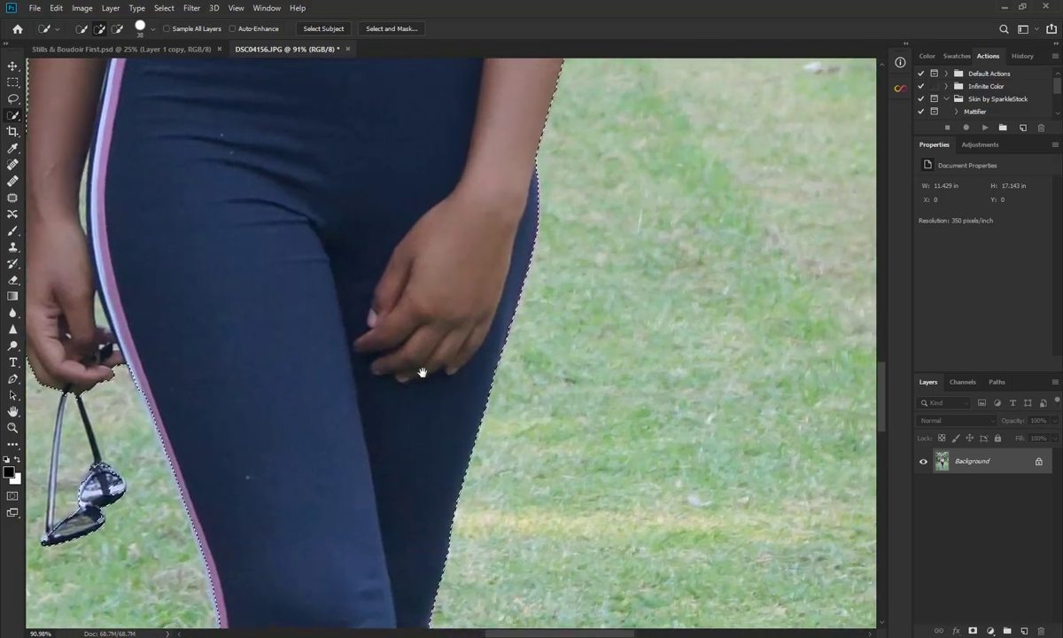
pyautogui.scroll(-4, 422, 372)
pyautogui.scroll(-2, 510, 52)
pyautogui.scroll(-3, 426, 213)
pyautogui.scroll(-1, 475, 354)
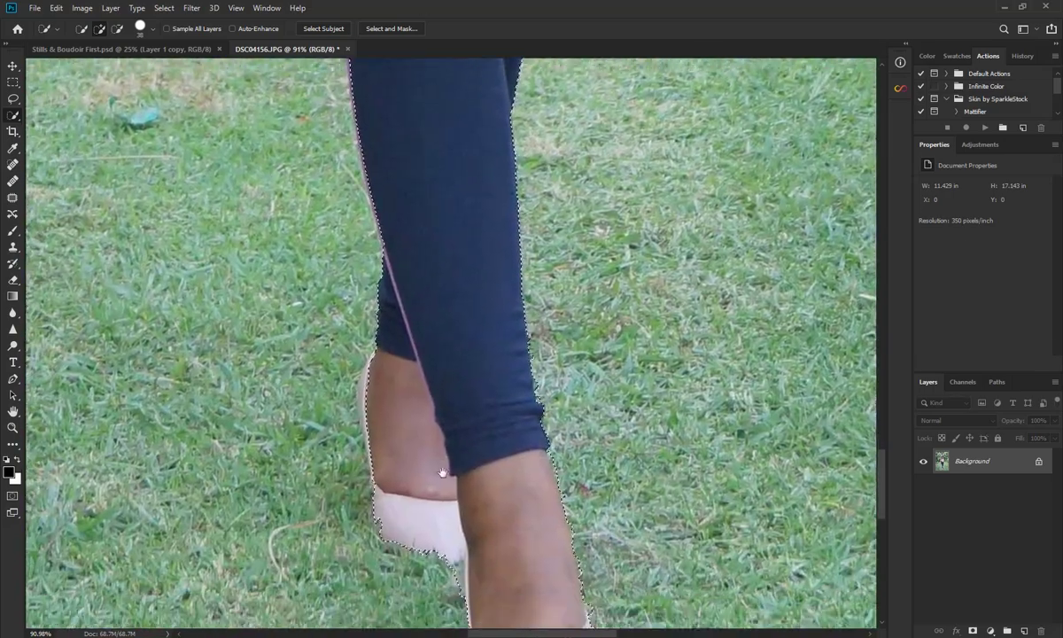
pyautogui.scroll(-3, 439, 472)
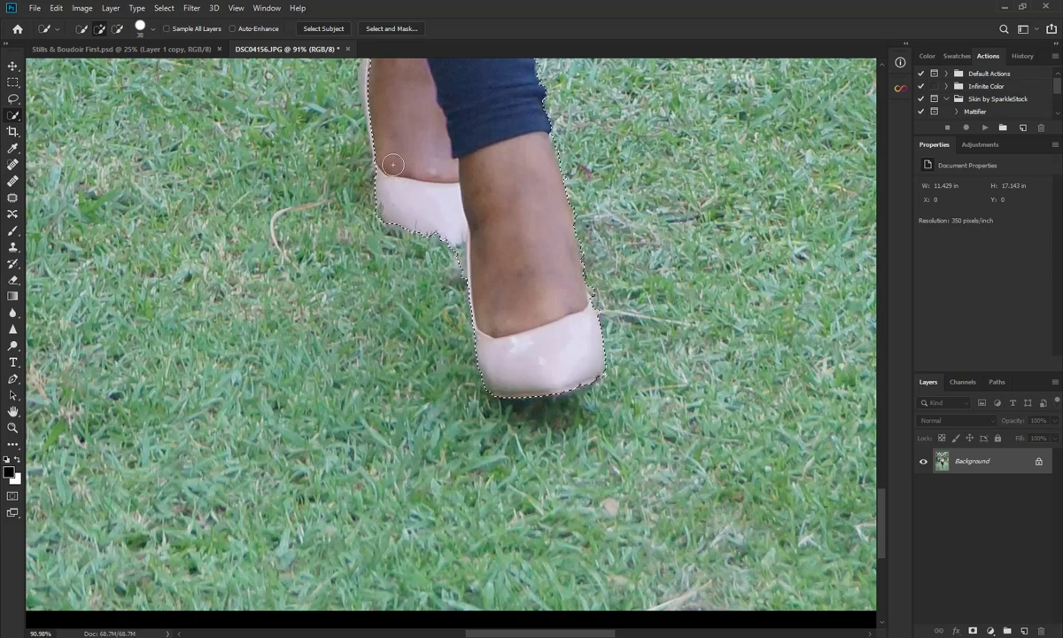
pyautogui.moveTo(436, 175); pyautogui.dragTo(510, 287)
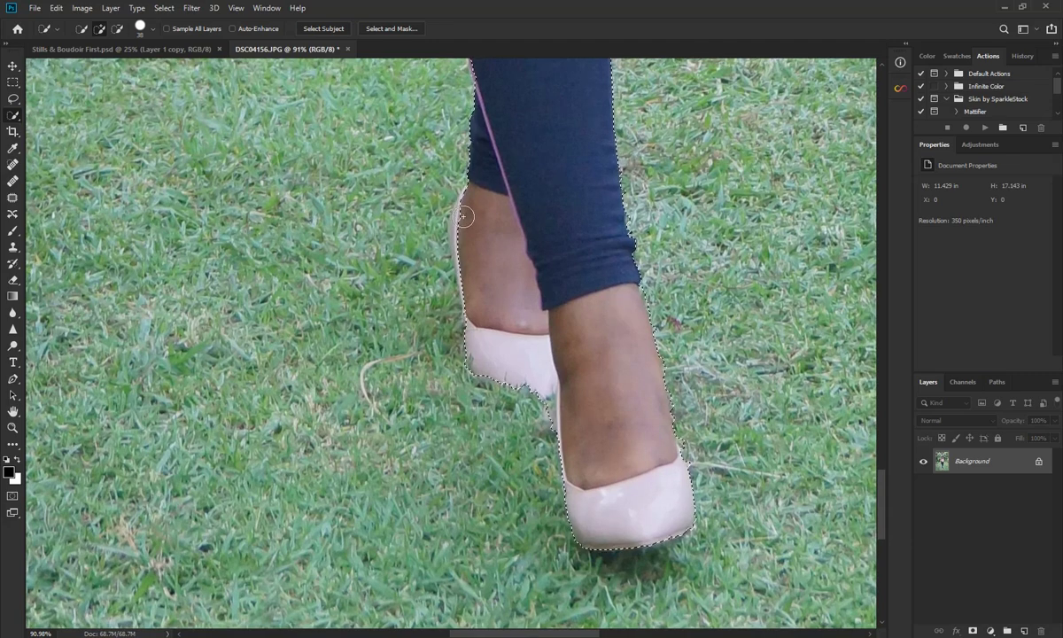
pyautogui.moveTo(461, 235); pyautogui.dragTo(469, 279)
# Step: Zoom back out and enter the Select and Mask workspace
pyautogui.scroll(-5, 621, 328)
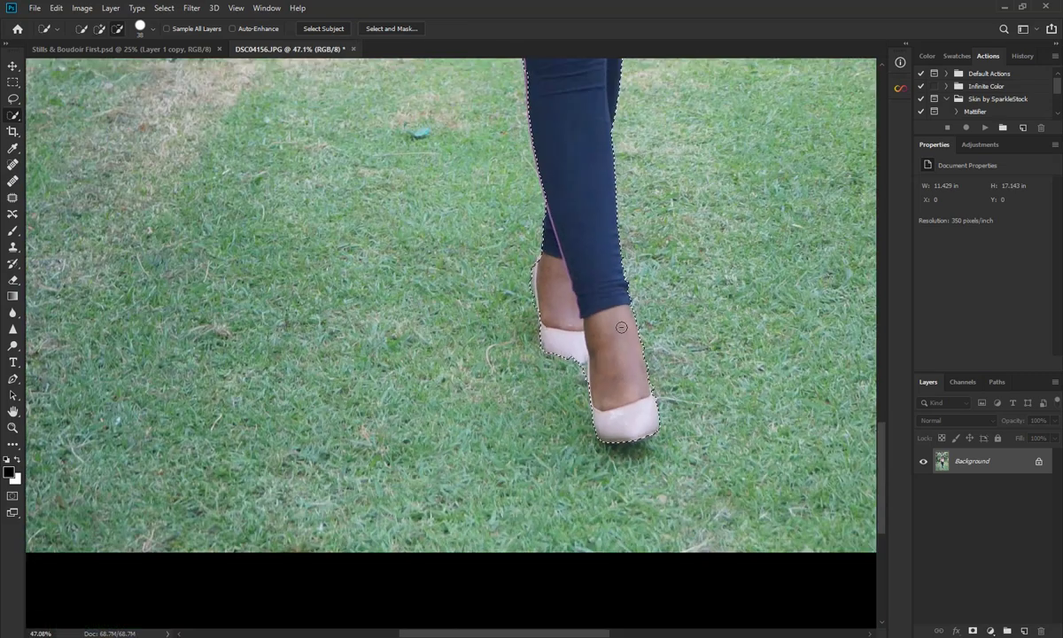
pyautogui.scroll(-4, 621, 328)
pyautogui.scroll(2, 612, 251)
pyautogui.scroll(2, 612, 251)
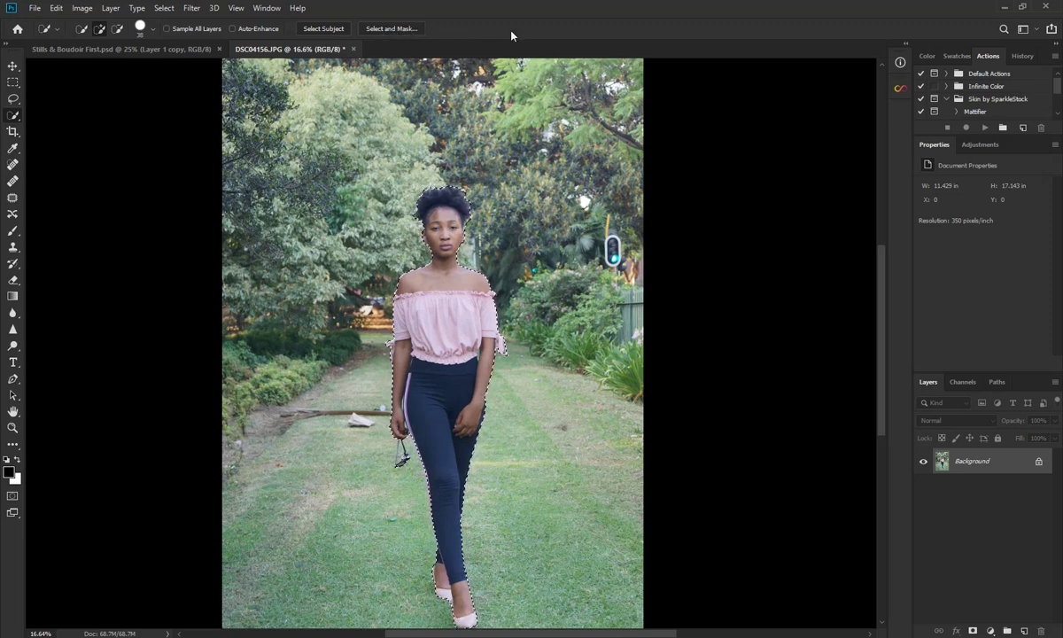
pyautogui.click(401, 30)
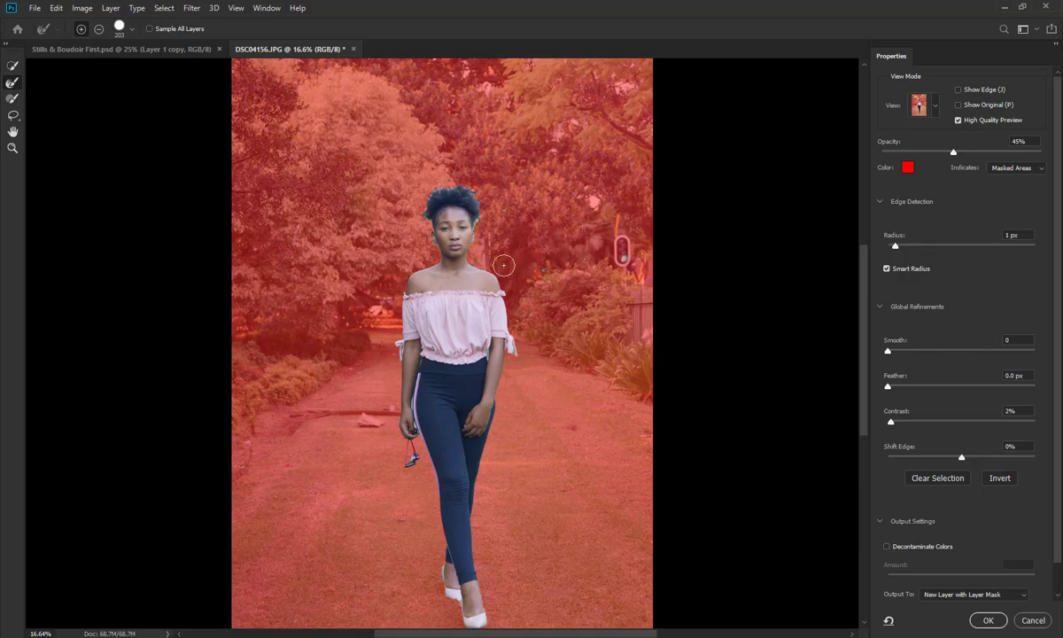
# Step: Zoom in on the head and refine the left hair edge with the Refine Edge Brush
pyautogui.scroll(2, 492, 192)
pyautogui.scroll(2, 483, 204)
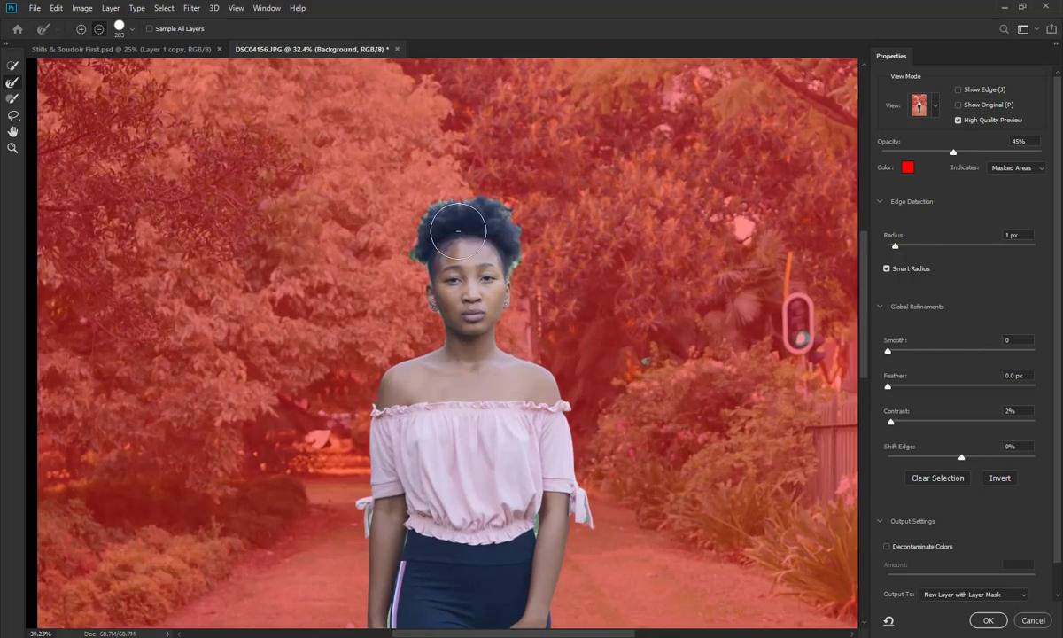
pyautogui.scroll(3, 465, 221)
pyautogui.scroll(3, 458, 231)
pyautogui.scroll(1, 458, 231)
pyautogui.moveTo(510, 204)
pyautogui.mouseDown()
pyautogui.moveTo(499, 309)
pyautogui.moveTo(418, 328)
pyautogui.mouseUp()
pyautogui.moveTo(409, 272); pyautogui.dragTo(410, 265)
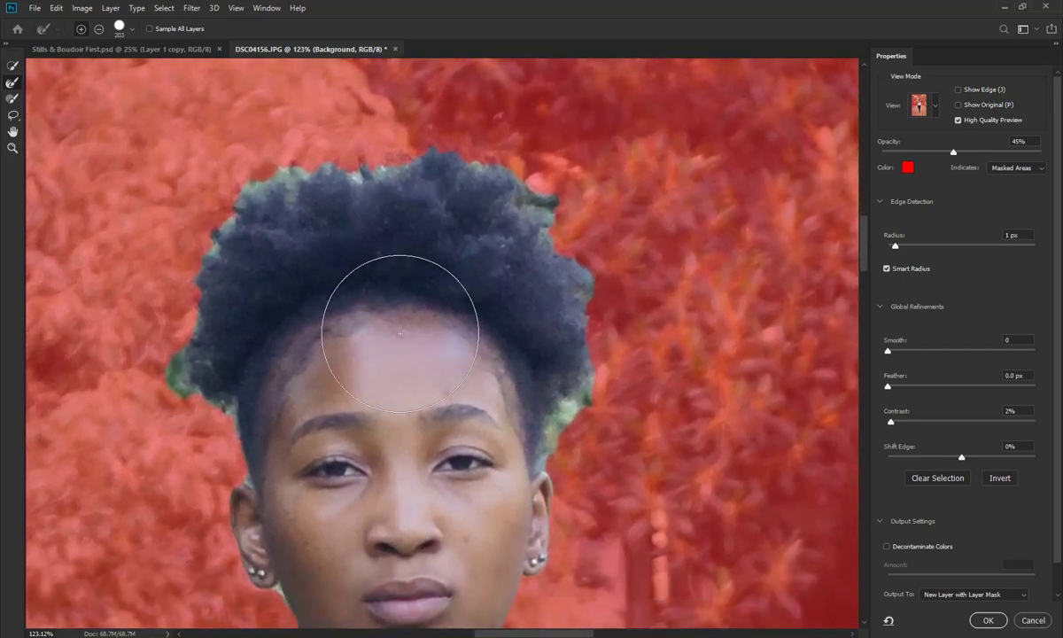
pyautogui.moveTo(222, 289); pyautogui.dragTo(209, 371)
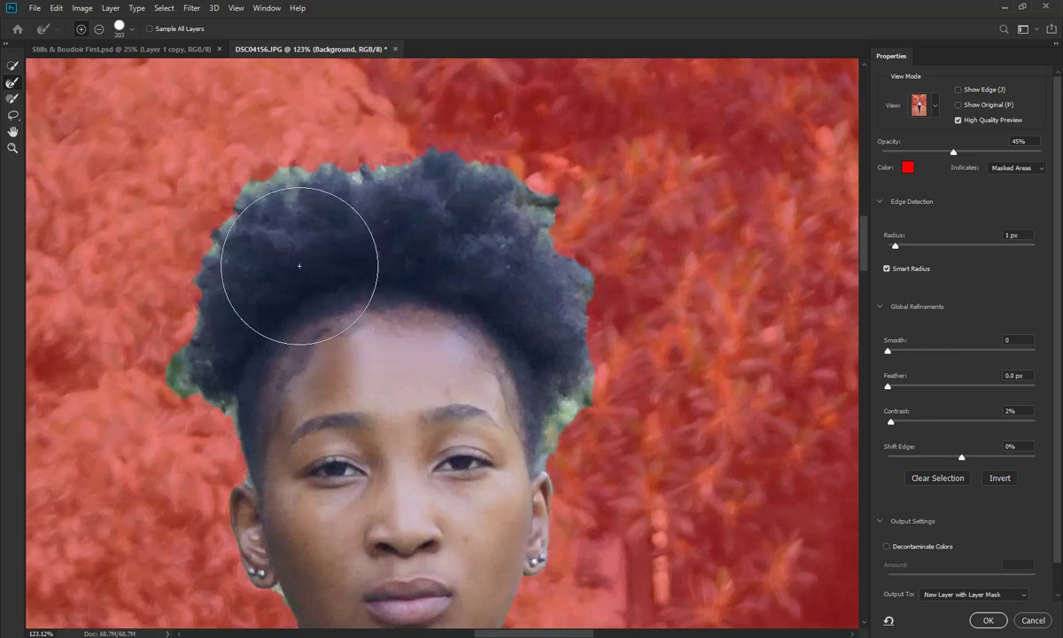
pyautogui.moveTo(300, 266); pyautogui.dragTo(232, 273)
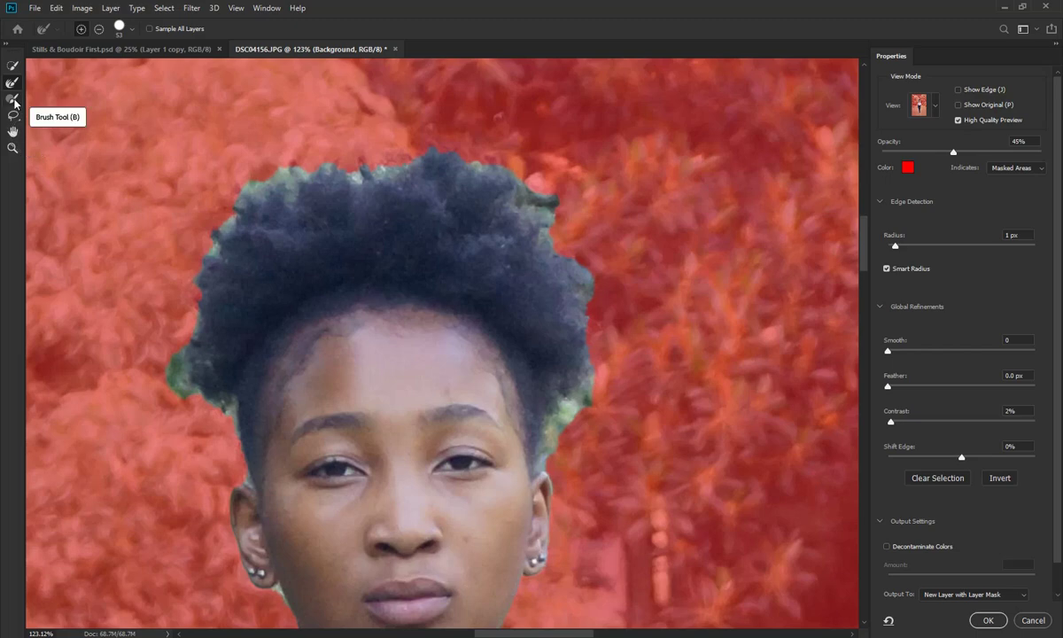
# Step: Refine the mask along the hair's right edge near the ear with an enlarged brush
pyautogui.click(14, 99)
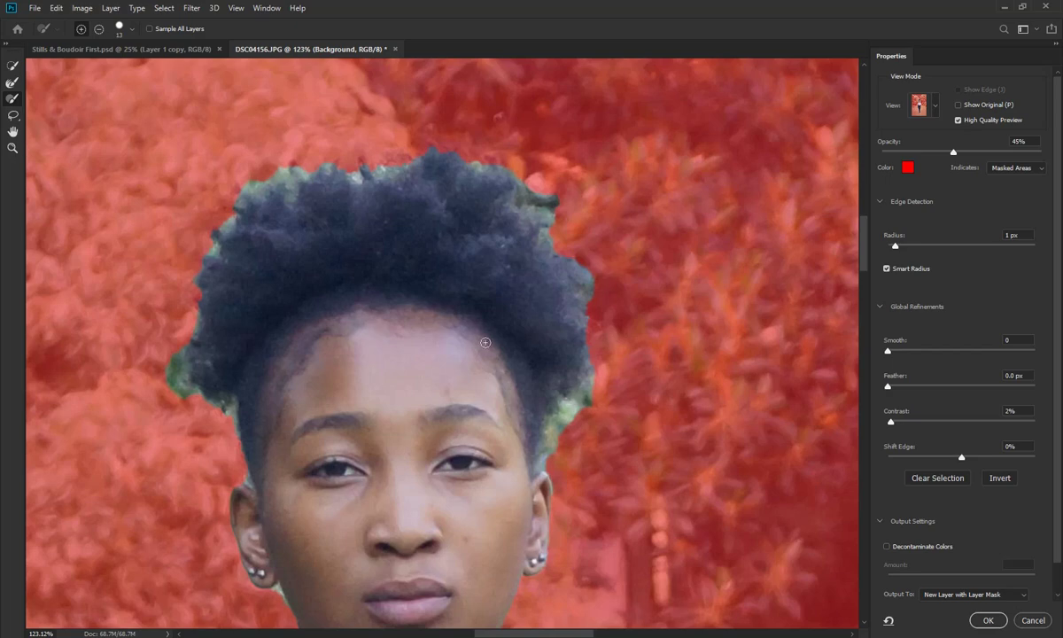
pyautogui.moveTo(486, 340); pyautogui.dragTo(496, 340)
pyautogui.moveTo(540, 471)
pyautogui.mouseDown()
pyautogui.moveTo(576, 401)
pyautogui.moveTo(590, 317)
pyautogui.mouseUp()
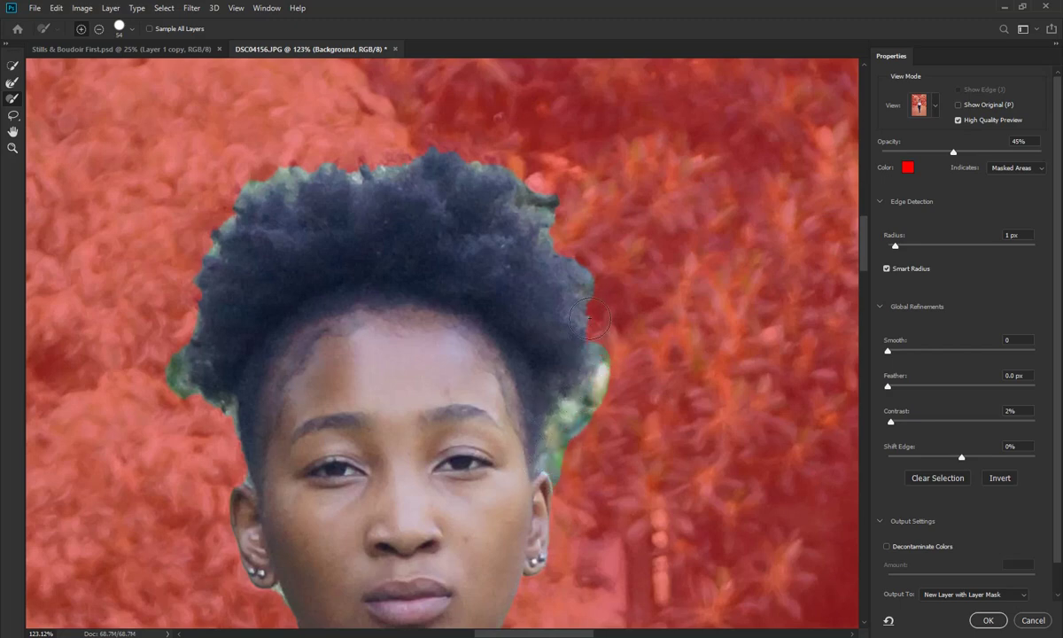
pyautogui.moveTo(564, 259)
pyautogui.mouseDown()
pyautogui.moveTo(512, 213)
pyautogui.moveTo(478, 159)
pyautogui.moveTo(443, 142)
pyautogui.moveTo(390, 146)
pyautogui.moveTo(375, 169)
pyautogui.moveTo(306, 149)
pyautogui.moveTo(271, 164)
pyautogui.moveTo(284, 200)
pyautogui.moveTo(261, 173)
pyautogui.moveTo(235, 172)
pyautogui.moveTo(219, 238)
pyautogui.moveTo(193, 212)
pyautogui.moveTo(182, 253)
pyautogui.moveTo(193, 343)
pyautogui.moveTo(159, 379)
pyautogui.moveTo(177, 372)
pyautogui.moveTo(222, 409)
pyautogui.moveTo(209, 394)
pyautogui.moveTo(245, 475)
pyautogui.mouseUp()
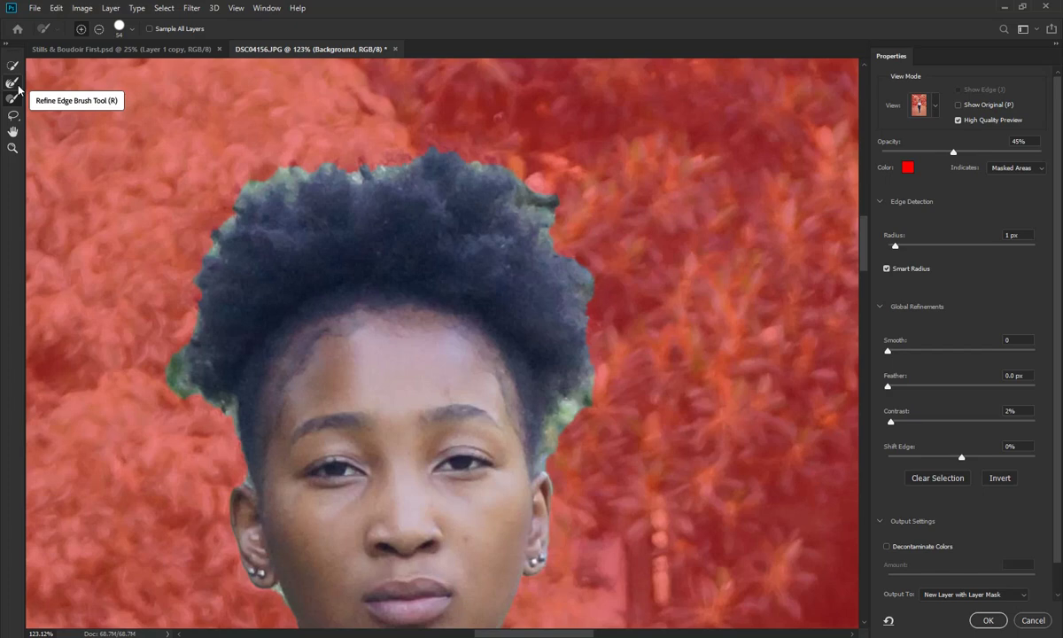
# Step: Refine Edge Brush beside the ear, along the top-right and left hair edges
pyautogui.click(14, 83)
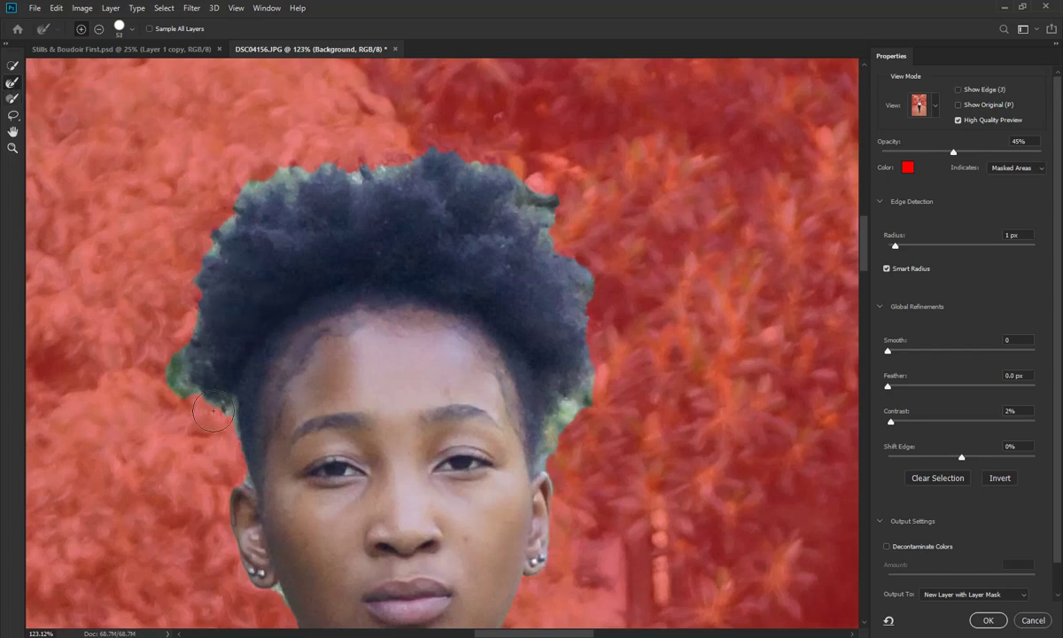
pyautogui.click(540, 448)
pyautogui.moveTo(568, 271)
pyautogui.mouseDown()
pyautogui.moveTo(550, 206)
pyautogui.moveTo(453, 151)
pyautogui.moveTo(363, 171)
pyautogui.moveTo(249, 173)
pyautogui.moveTo(211, 213)
pyautogui.moveTo(209, 249)
pyautogui.moveTo(177, 270)
pyautogui.moveTo(187, 284)
pyautogui.moveTo(177, 380)
pyautogui.moveTo(218, 397)
pyautogui.moveTo(234, 428)
pyautogui.mouseUp()
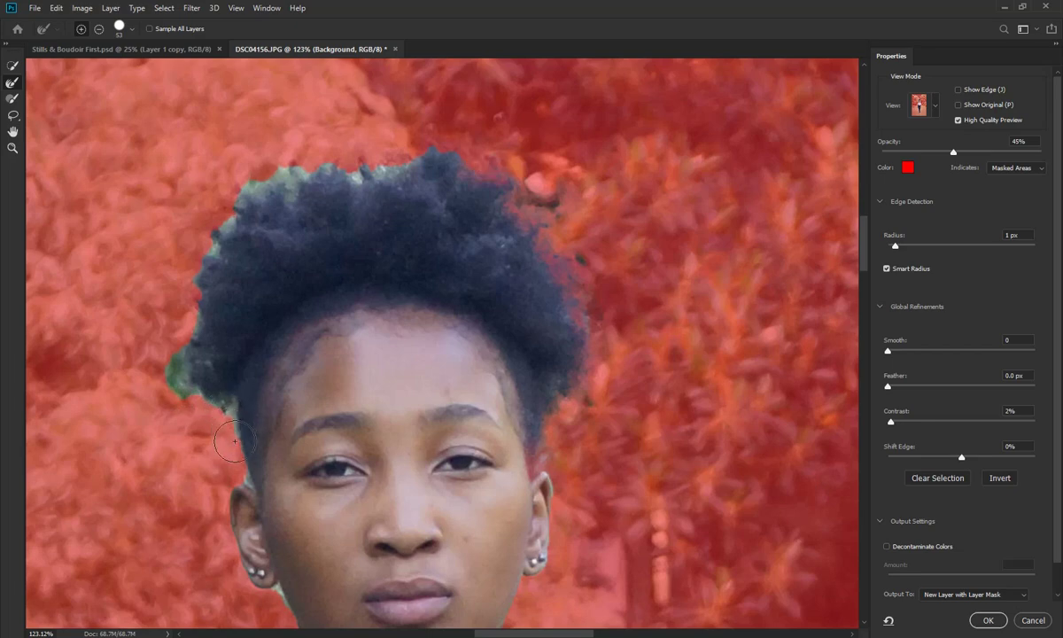
pyautogui.moveTo(233, 429); pyautogui.dragTo(251, 493)
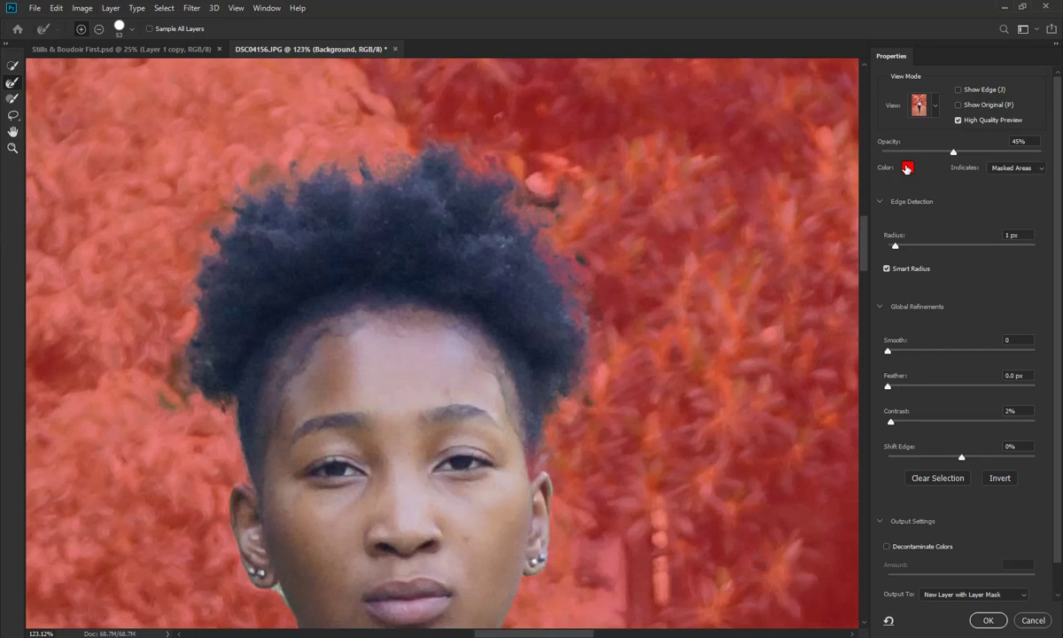
# Step: Output the refined selection as a New Layer with Layer Mask, then select the Background layer
pyautogui.scroll(-1, 1056, 538)
pyautogui.scroll(-2, 1056, 538)
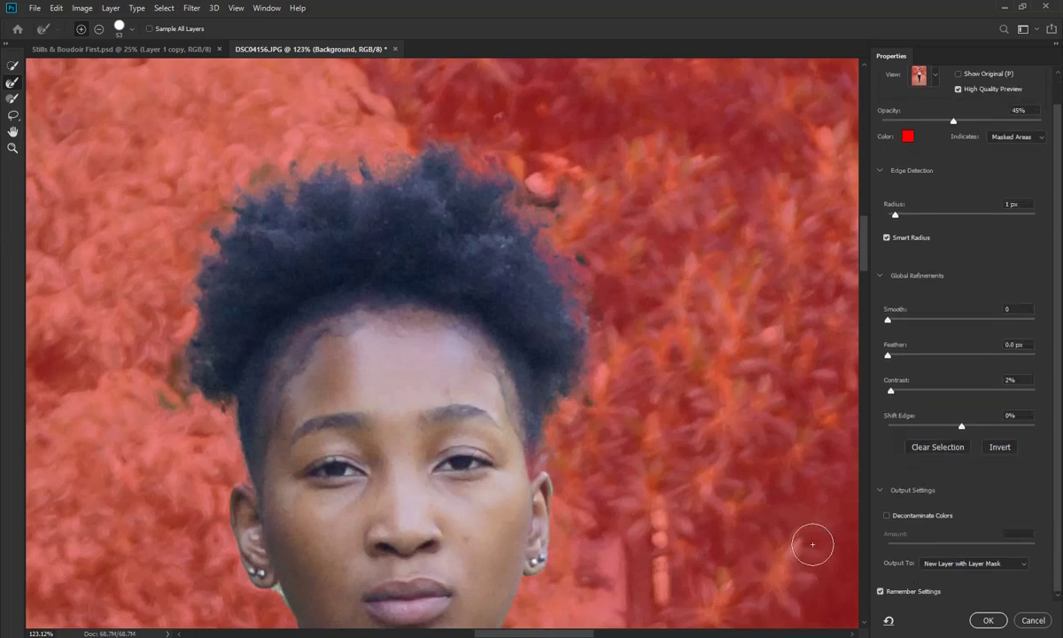
pyautogui.click(933, 565)
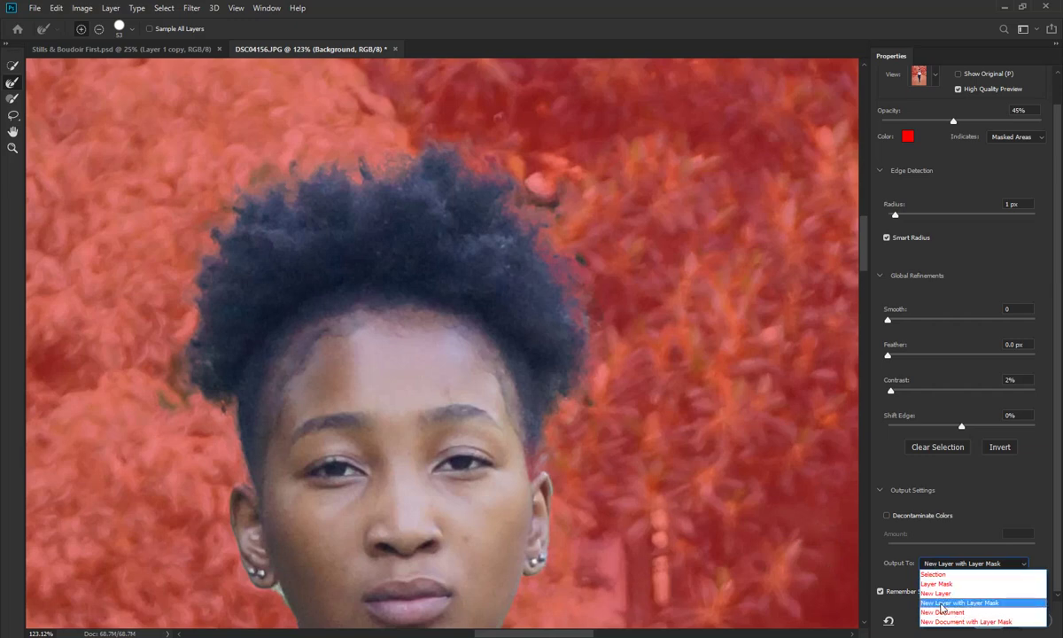
pyautogui.click(1019, 603)
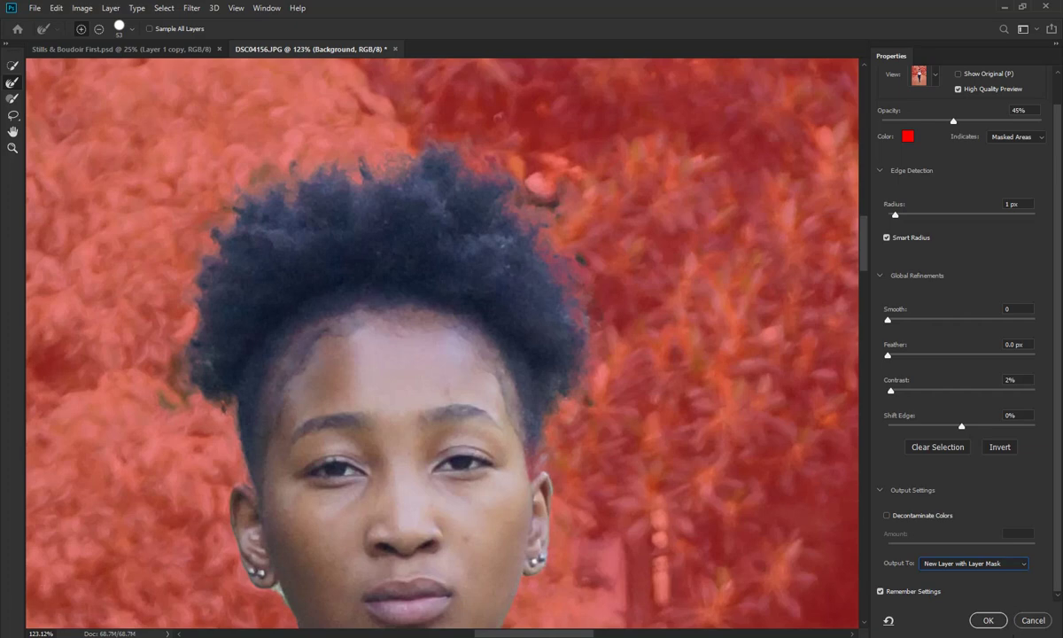
pyautogui.click(986, 620)
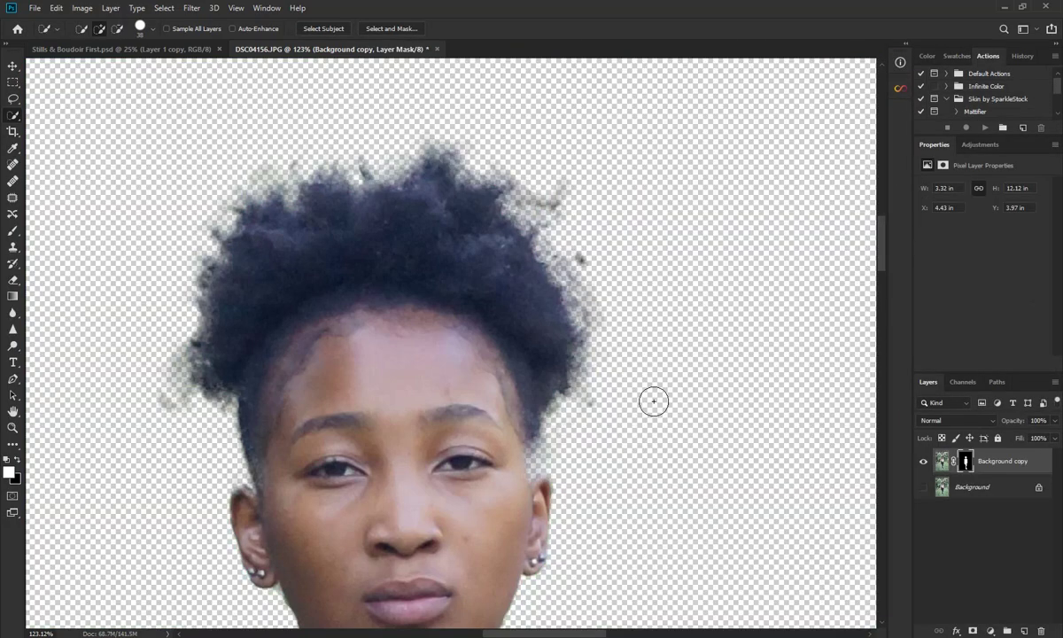
pyautogui.click(991, 488)
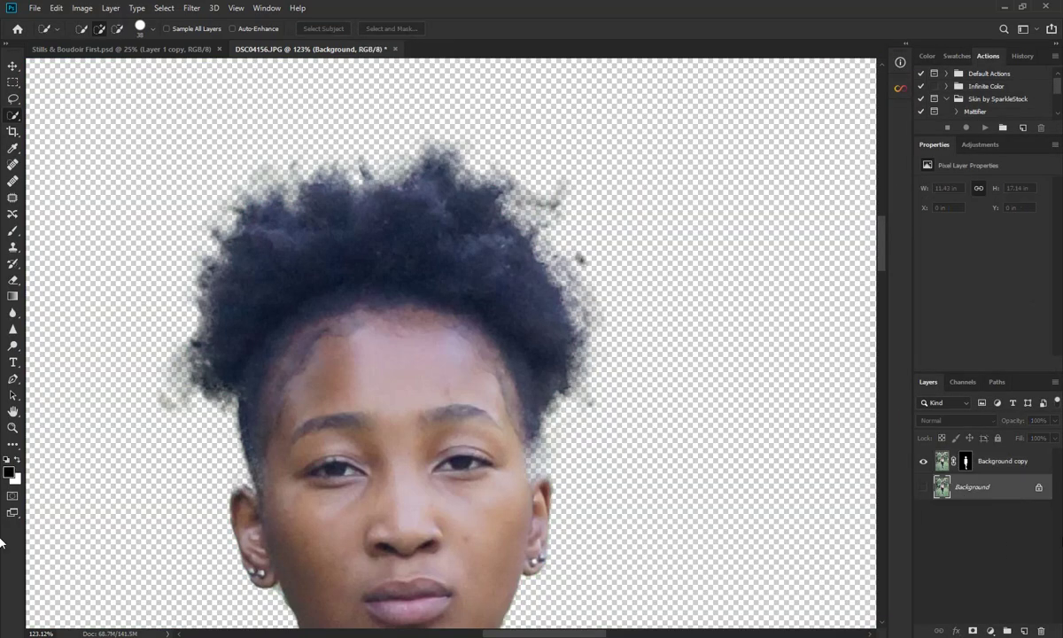
# Step: Add a white Solid Color fill layer, 'Color Fill 1', beneath the cutout
pyautogui.click(990, 630)
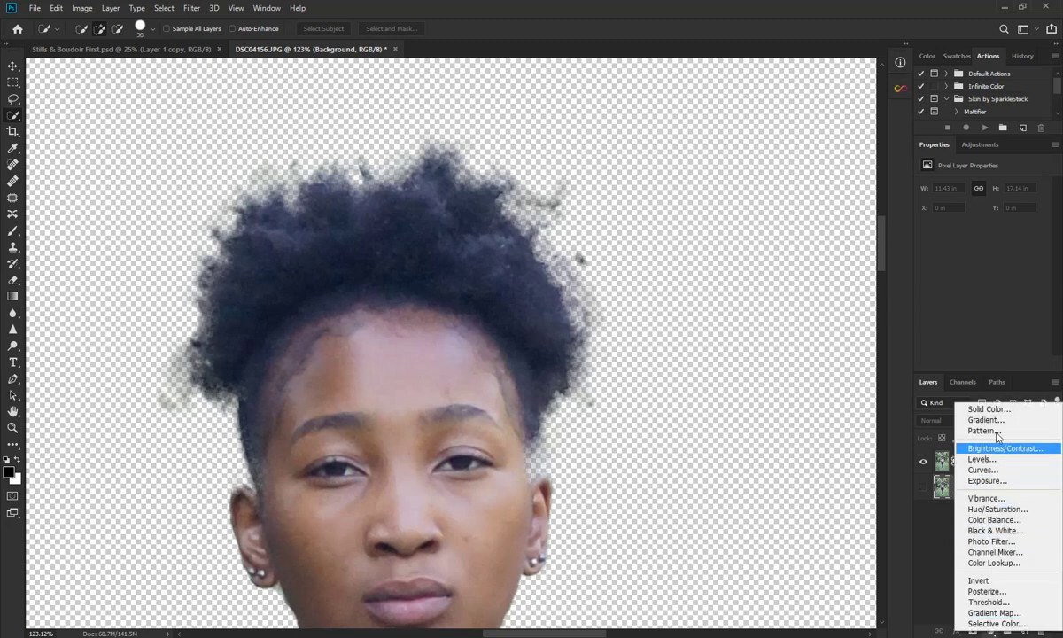
pyautogui.click(1019, 410)
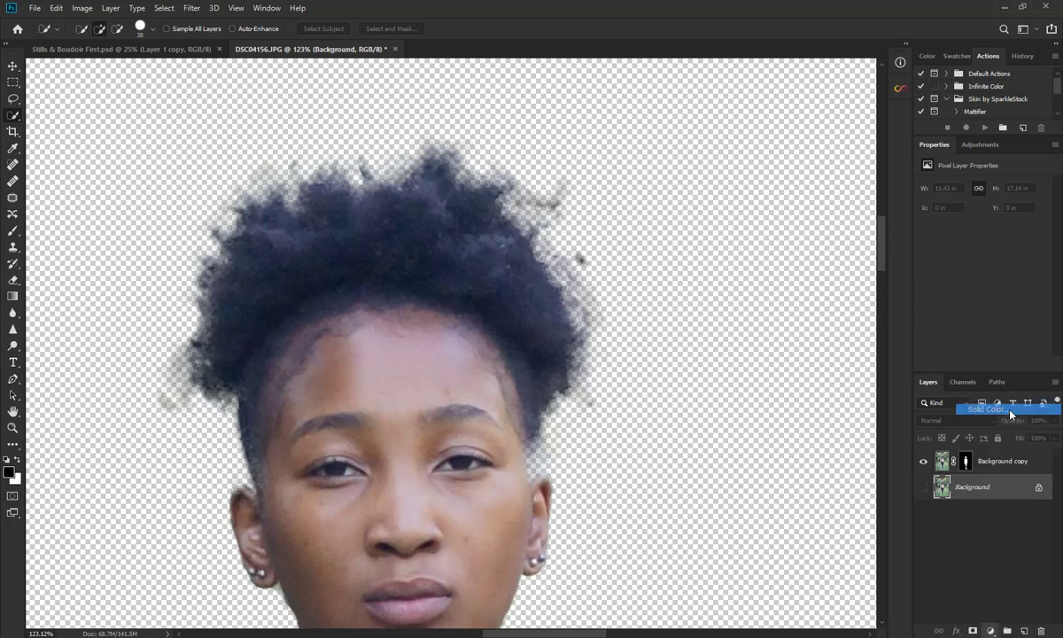
pyautogui.moveTo(586, 170); pyautogui.dragTo(616, 223)
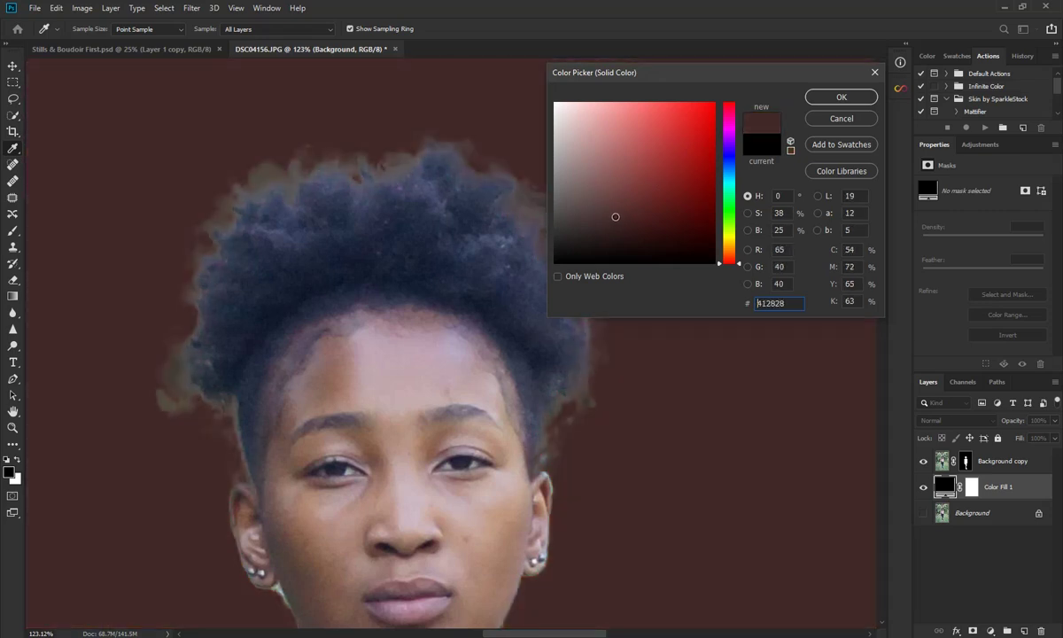
pyautogui.moveTo(616, 223); pyautogui.dragTo(535, 99)
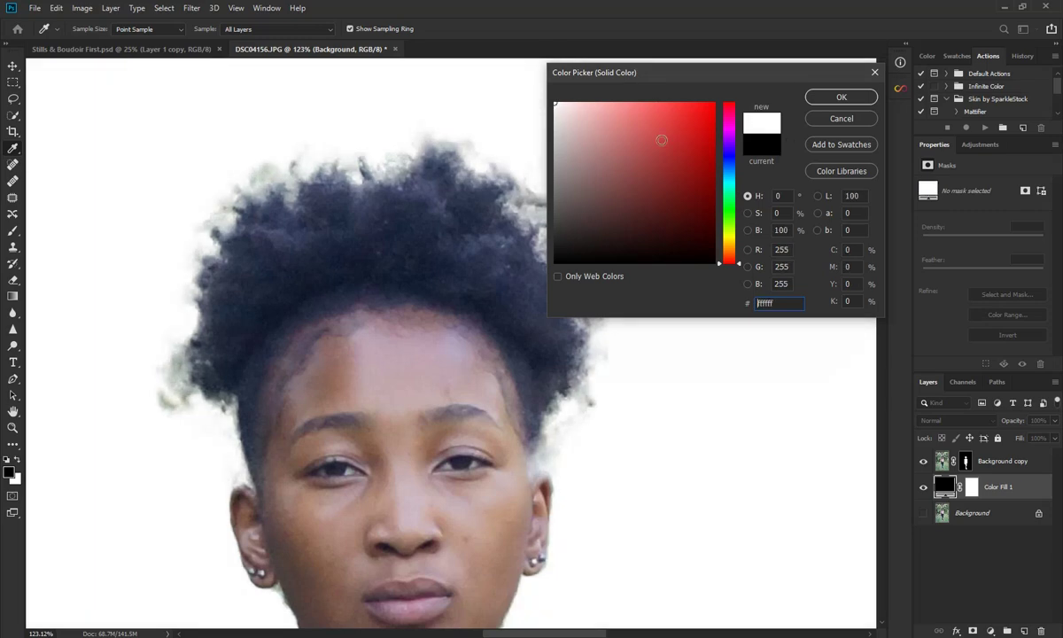
pyautogui.click(841, 97)
pyautogui.press('w')
pyautogui.moveTo(335, 500); pyautogui.dragTo(565, 385)
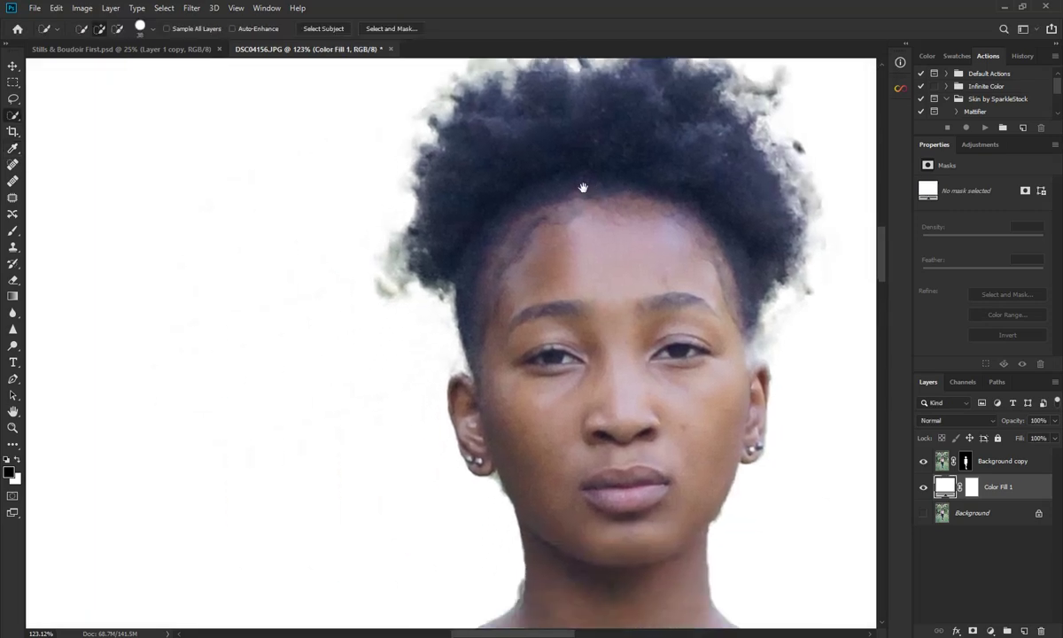
pyautogui.click(13, 230)
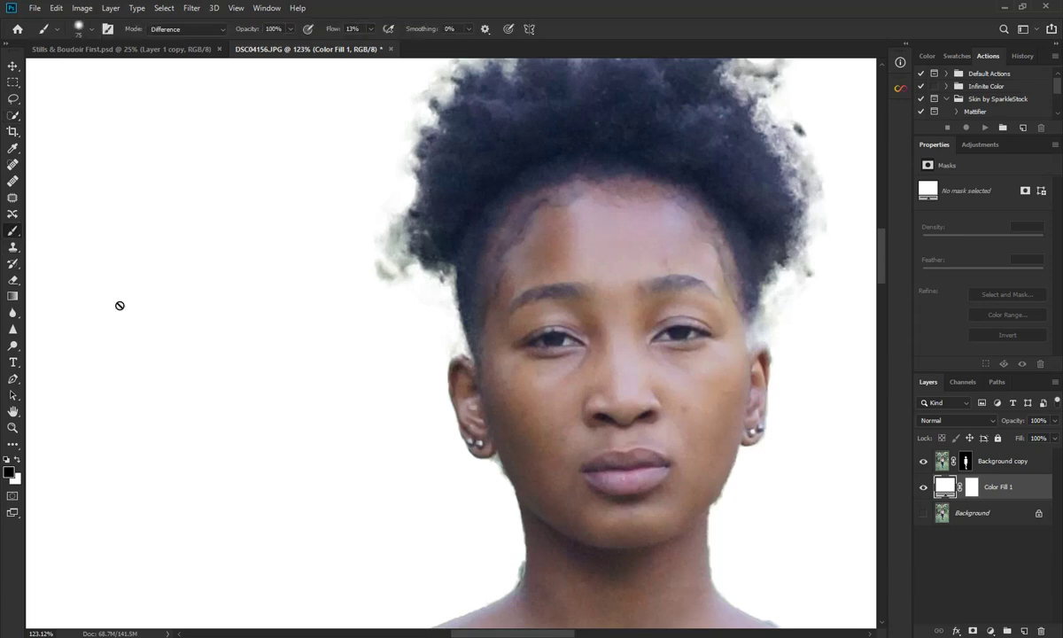
# Step: Make black the foreground, shrink the brush to about 36 px, and target the Background copy mask
pyautogui.click(970, 486)
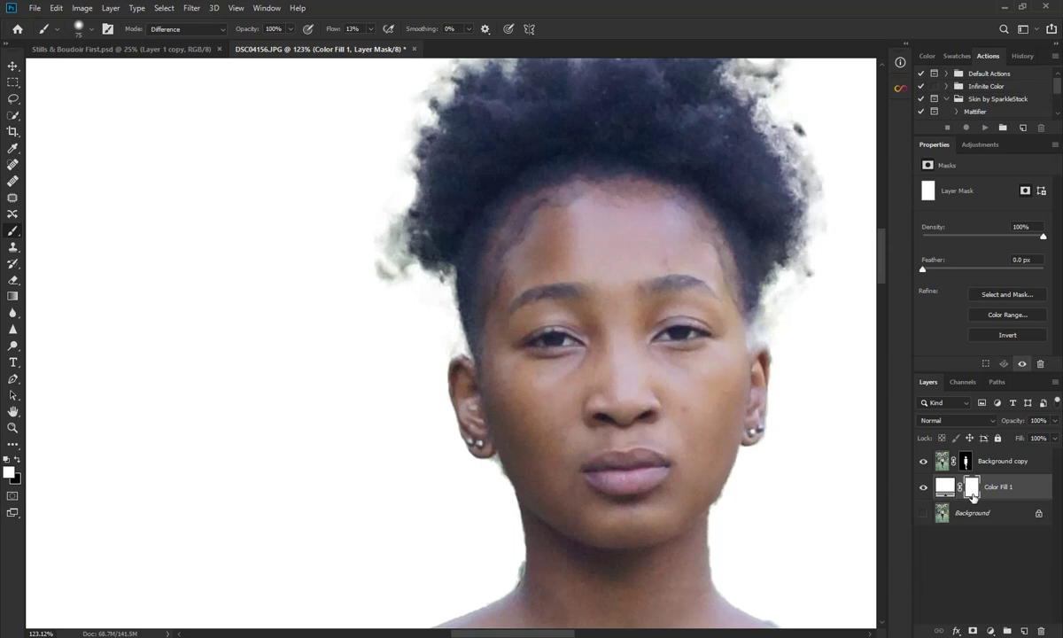
pyautogui.click(17, 458)
pyautogui.moveTo(372, 325); pyautogui.dragTo(390, 267)
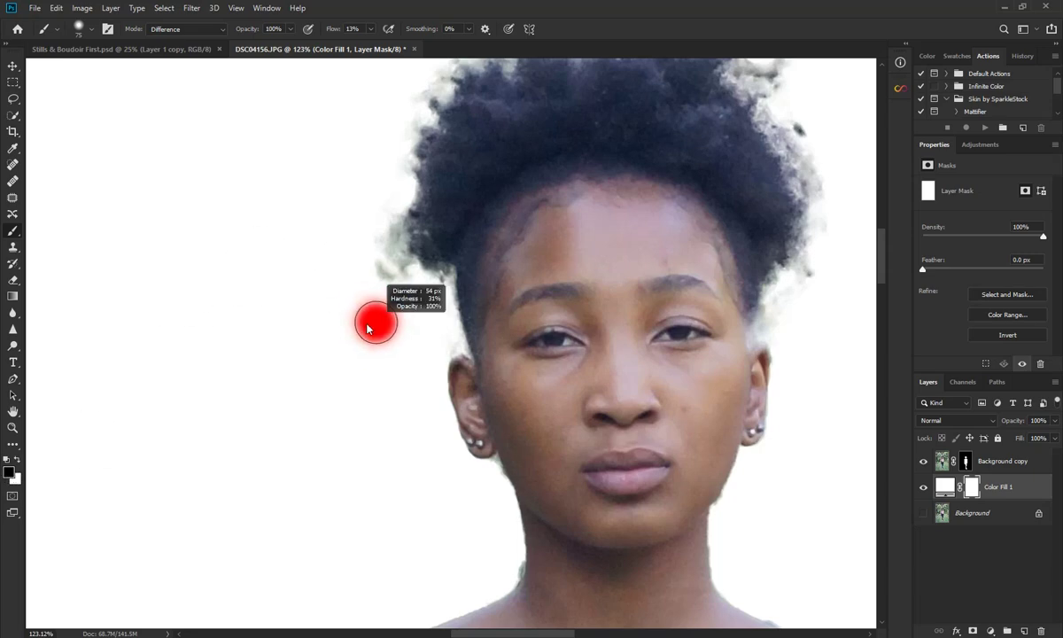
pyautogui.scroll(2, 390, 268)
pyautogui.scroll(1, 392, 262)
pyautogui.scroll(2, 425, 346)
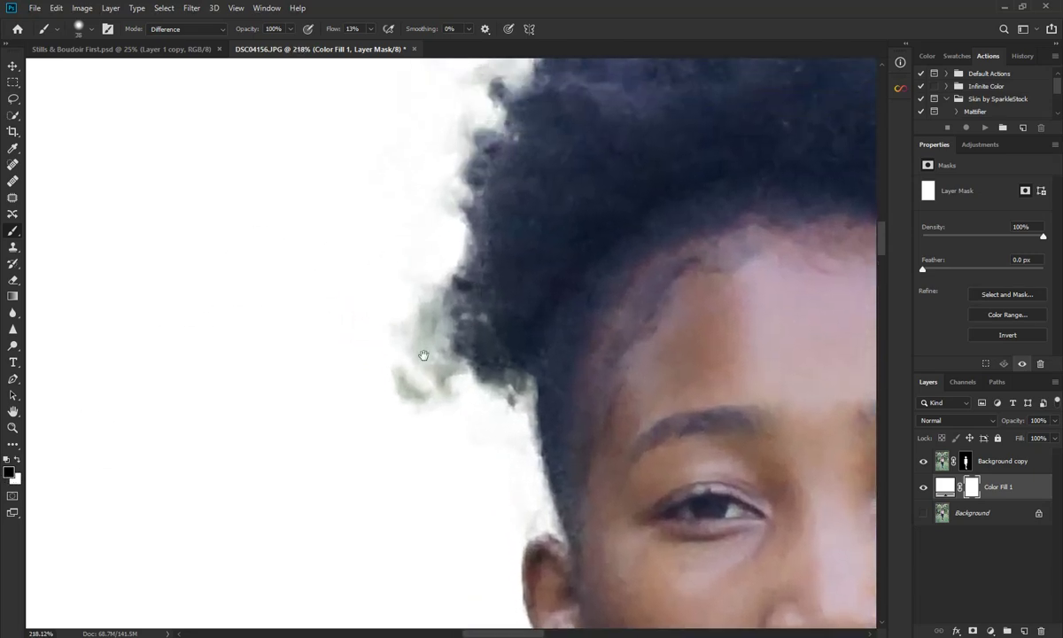
pyautogui.click(966, 461)
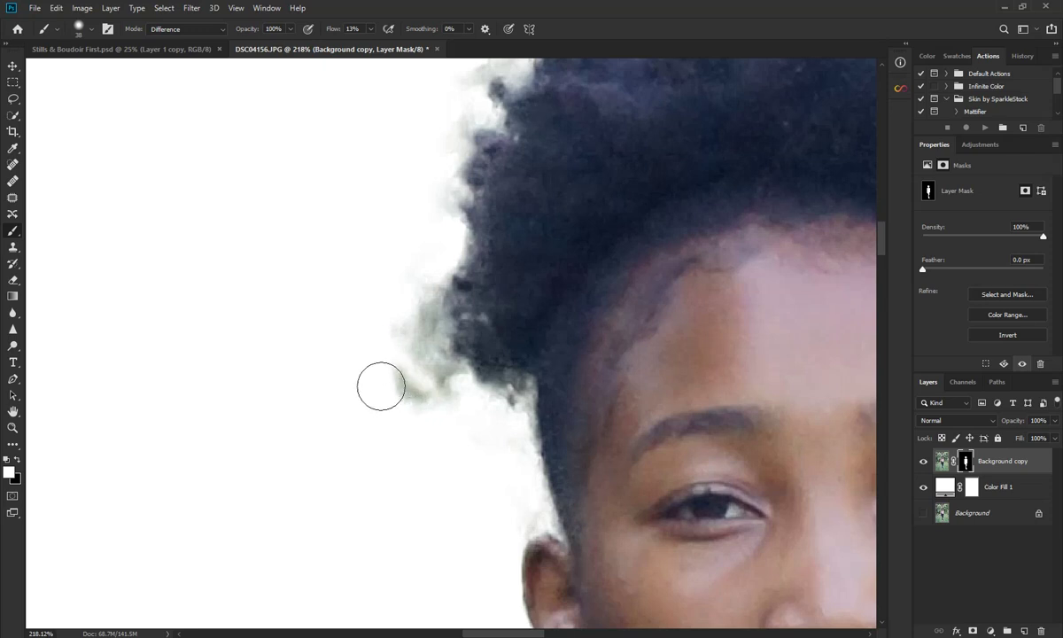
# Step: Paint faint flyaway hair wisps back onto the mask left of the hair
pyautogui.moveTo(346, 284)
pyautogui.mouseDown()
pyautogui.moveTo(407, 381)
pyautogui.moveTo(433, 370)
pyautogui.moveTo(413, 342)
pyautogui.moveTo(422, 287)
pyautogui.moveTo(425, 336)
pyautogui.mouseUp()
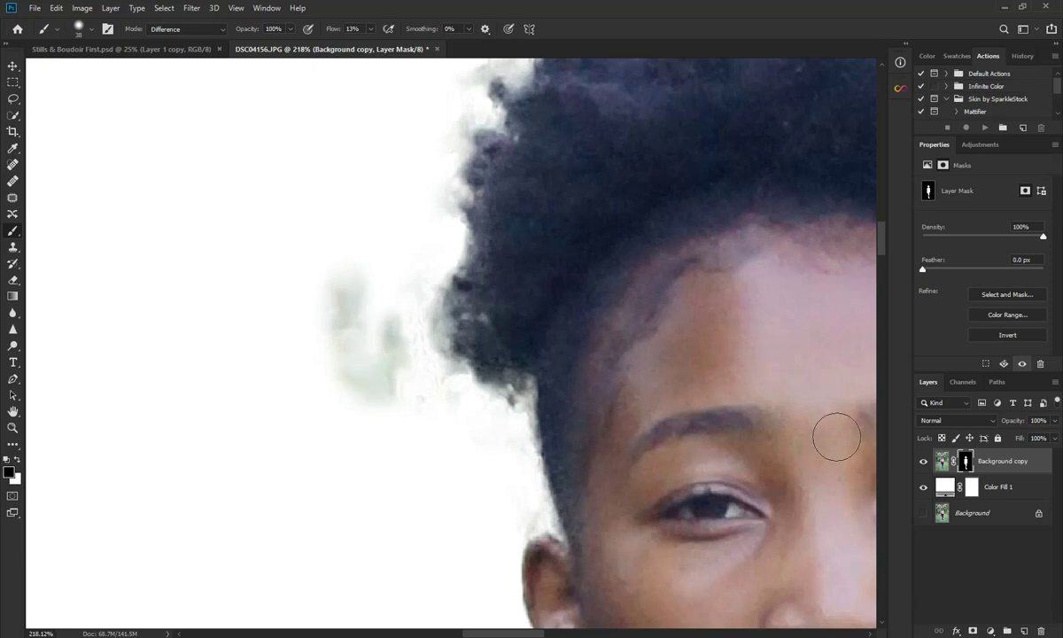
pyautogui.click(367, 385)
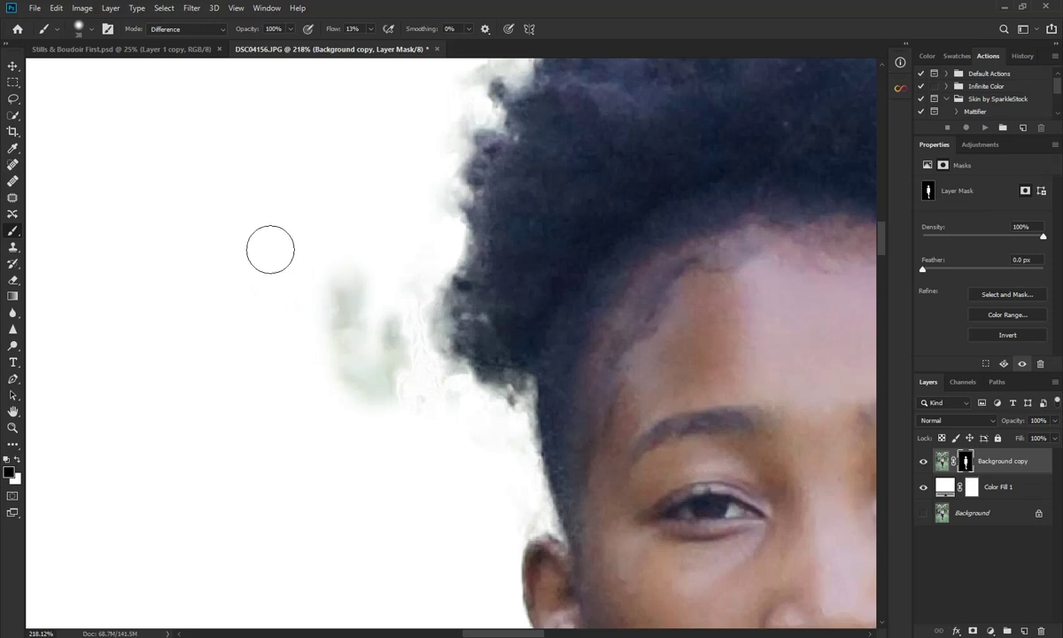
pyautogui.scroll(-3, 628, 329)
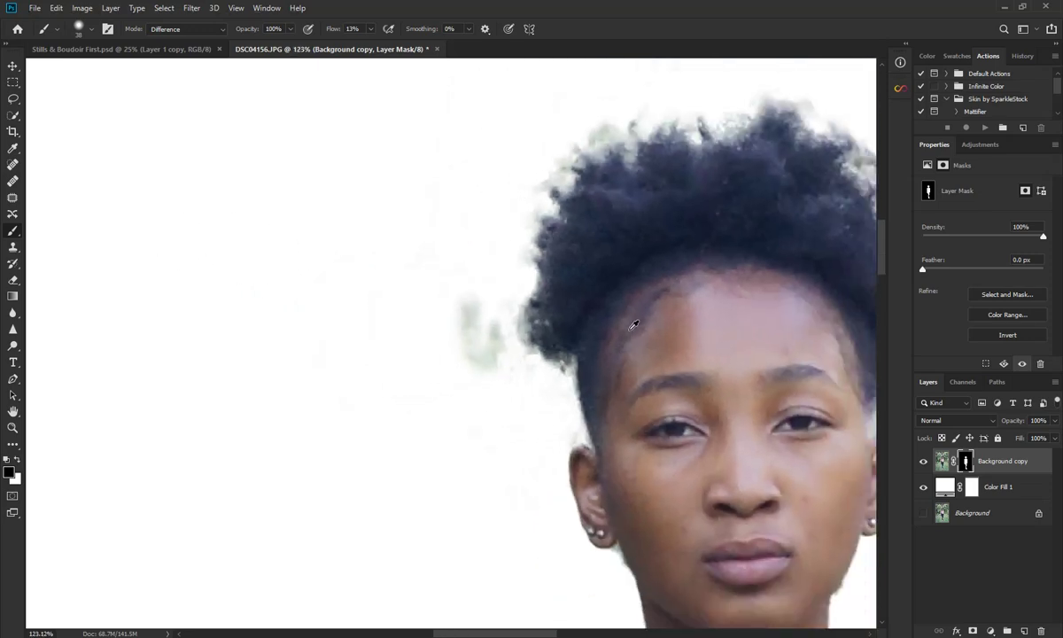
pyautogui.scroll(-2, 628, 329)
pyautogui.moveTo(629, 329); pyautogui.dragTo(419, 436)
pyautogui.scroll(2, 488, 268)
pyautogui.scroll(2, 487, 268)
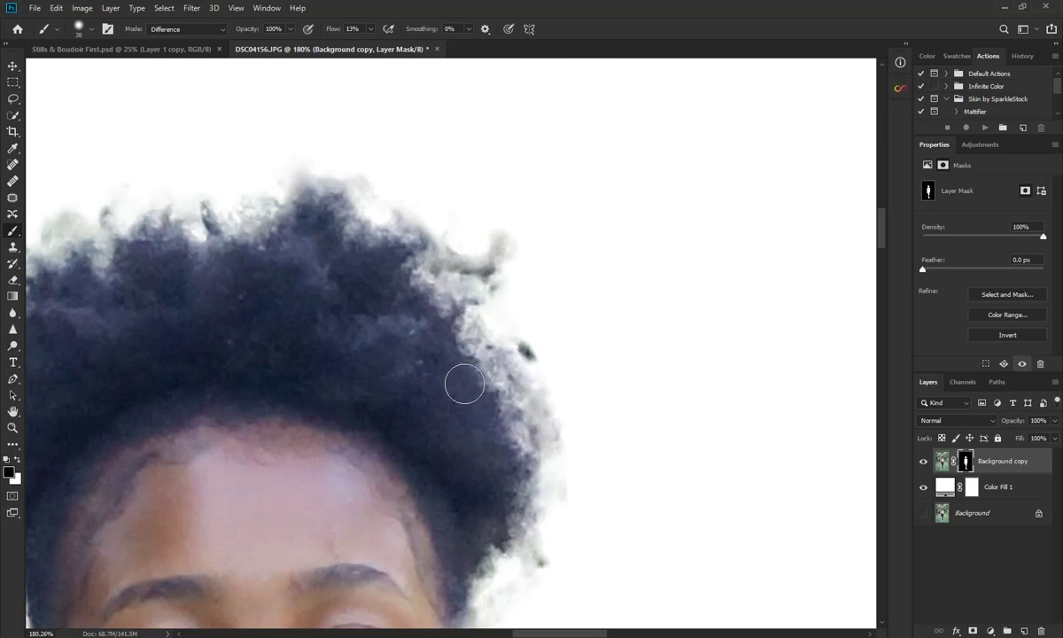
pyautogui.moveTo(381, 465); pyautogui.dragTo(490, 320)
pyautogui.scroll(-2, 559, 412)
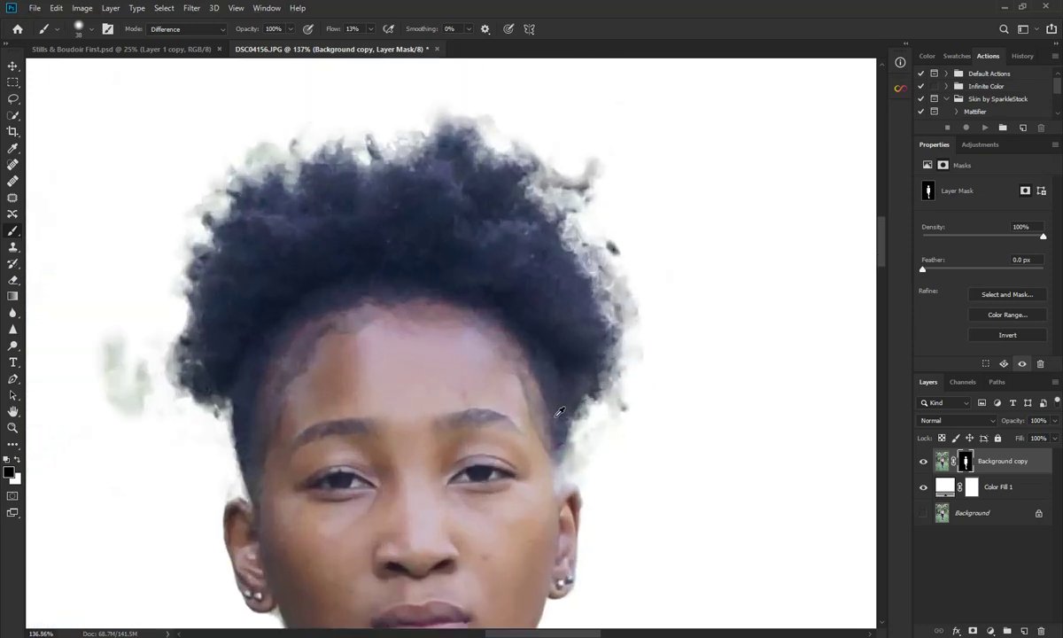
# Step: Toggle the white fill and cutout layer visibility to compare, then re-target the cutout's mask
pyautogui.click(924, 487)
pyautogui.click(924, 487)
pyautogui.click(924, 461)
pyautogui.click(940, 463)
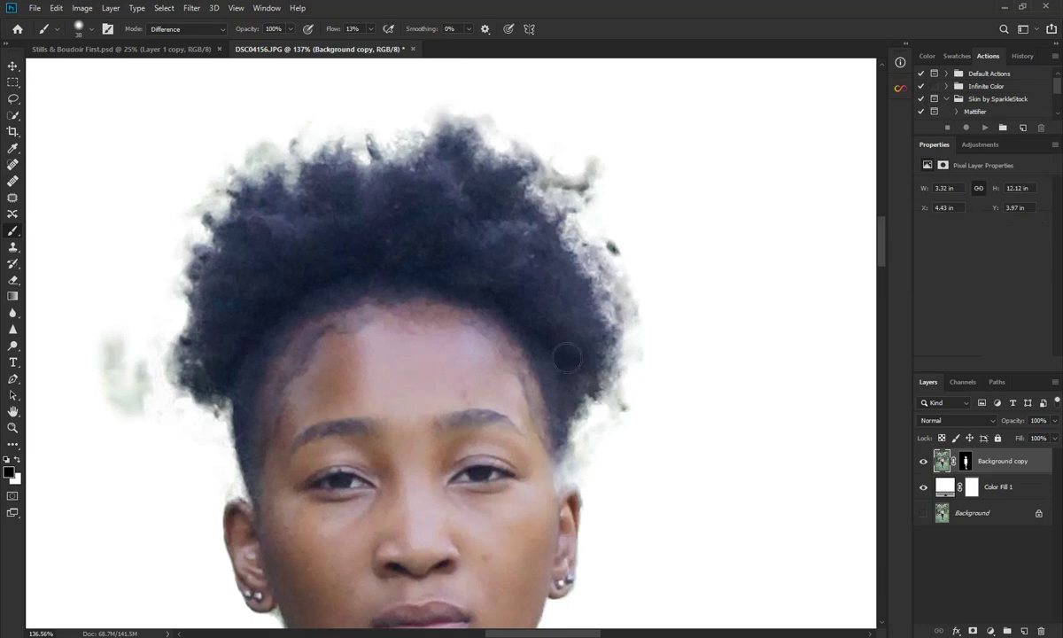
pyautogui.click(965, 462)
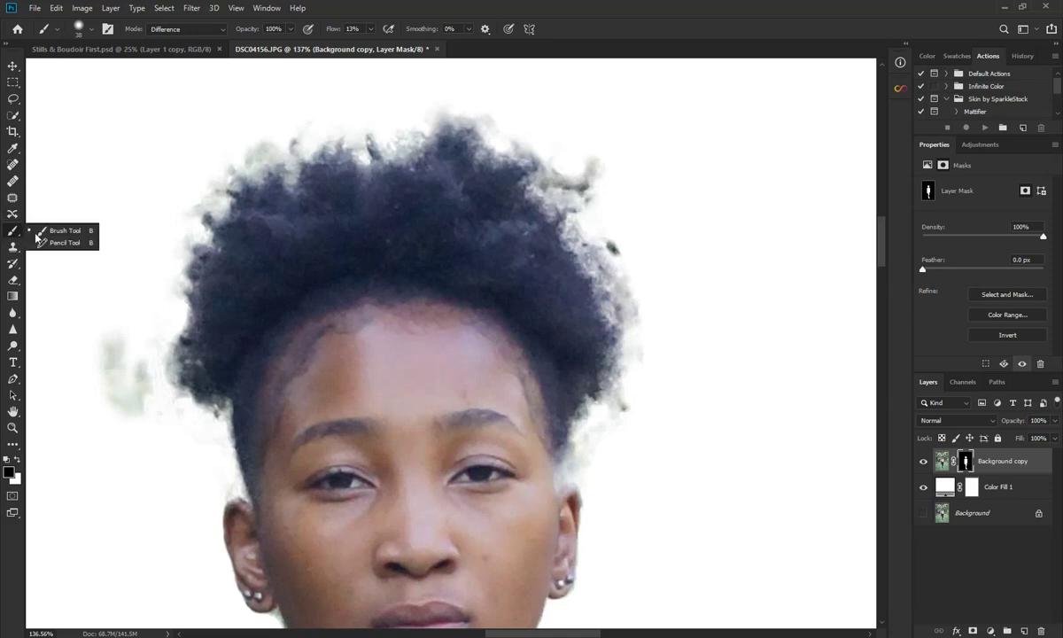
# Step: Set black as the painting colour and enlarge the mask brush to about 71 px
pyautogui.click(10, 472)
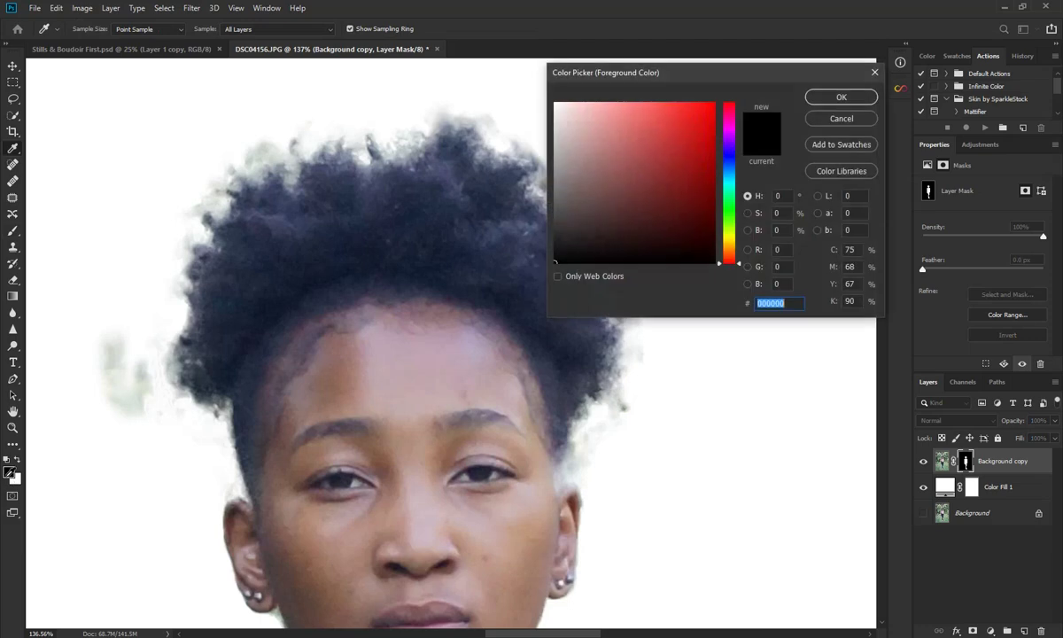
pyautogui.click(837, 97)
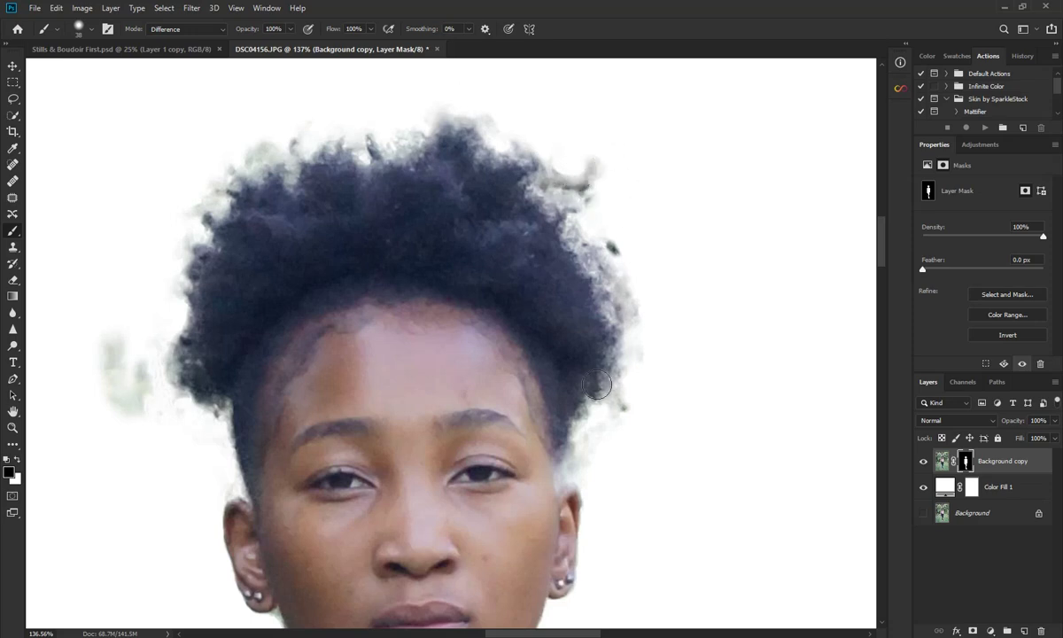
pyautogui.moveTo(208, 307); pyautogui.dragTo(341, 274)
pyautogui.scroll(3, 239, 333)
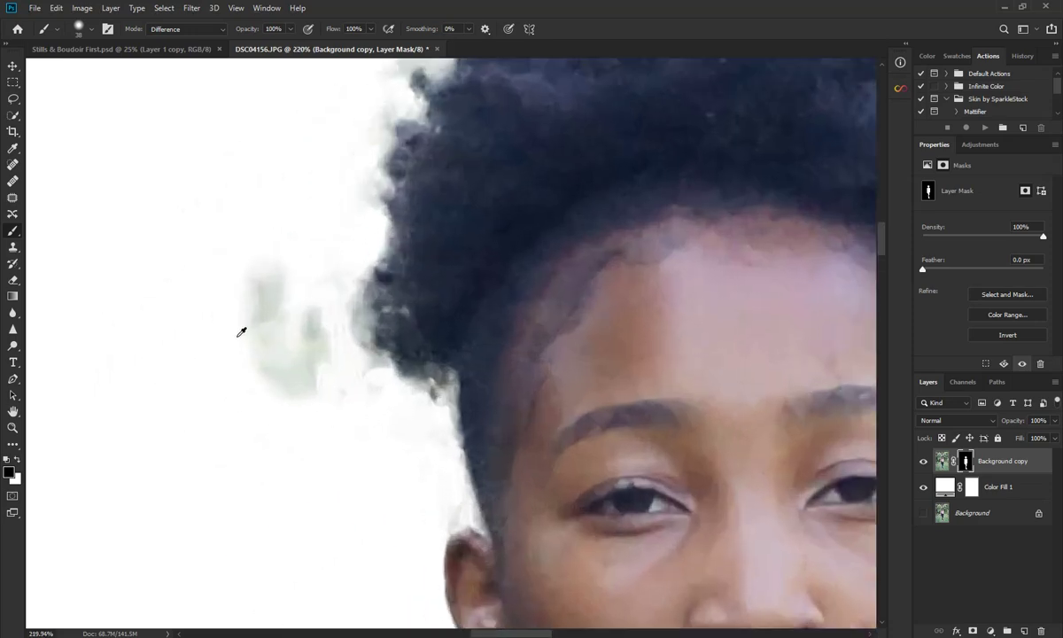
pyautogui.moveTo(204, 283); pyautogui.dragTo(244, 295)
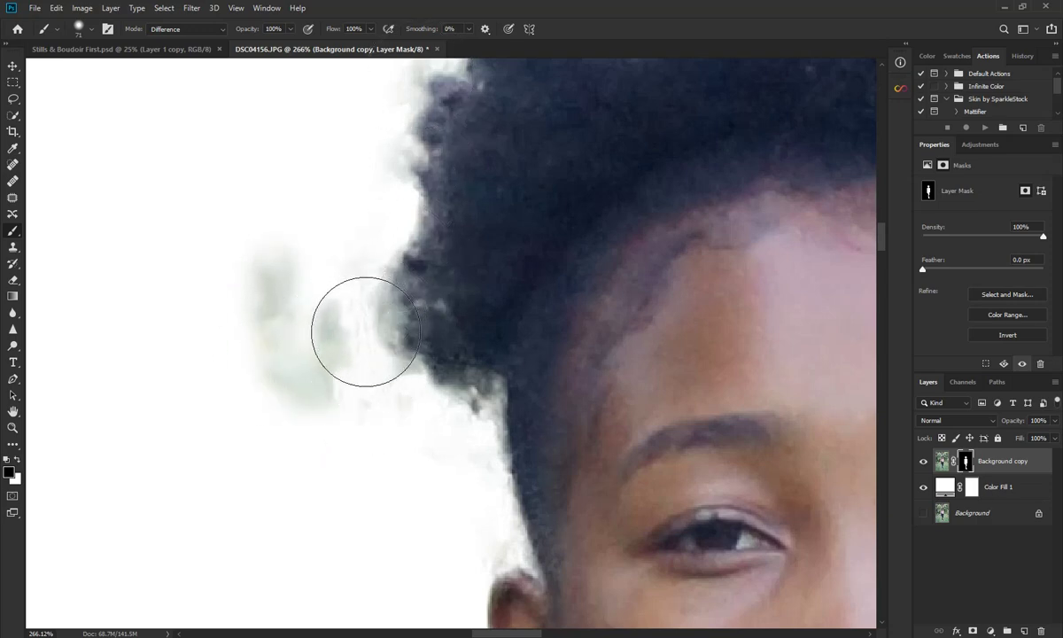
# Step: Change the brush from Difference to Normal mode and paint the green smudge off the mask
pyautogui.click(222, 32)
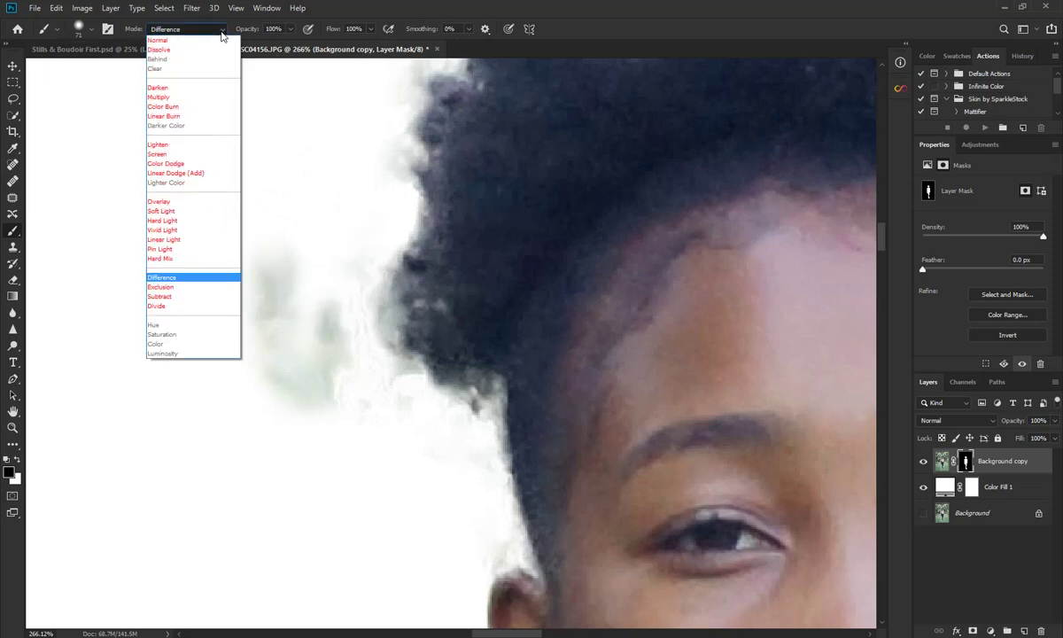
pyautogui.click(182, 48)
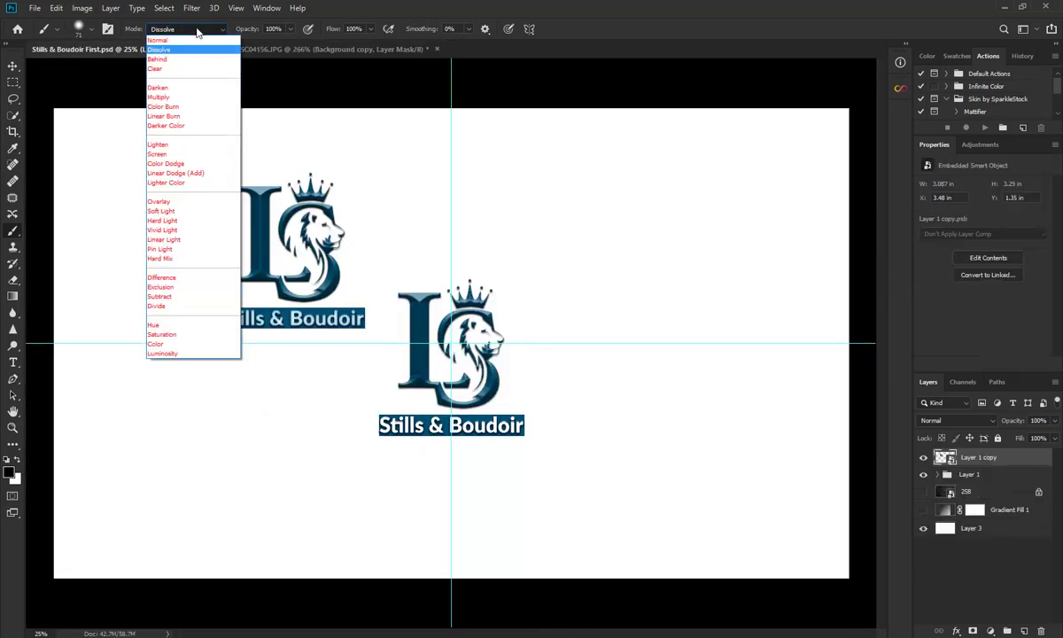
pyautogui.click(190, 43)
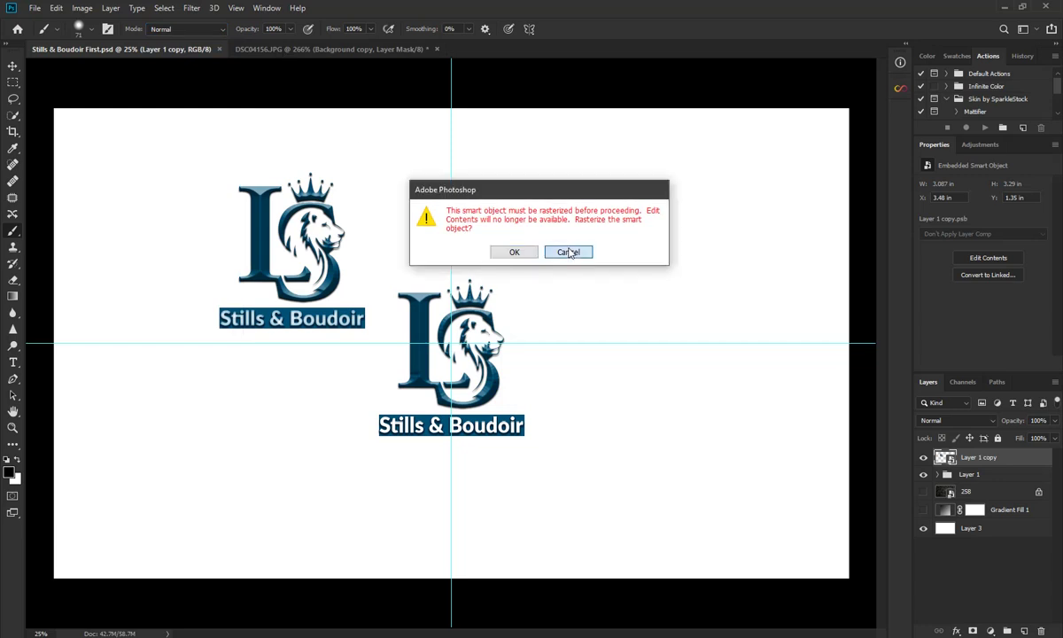
pyautogui.click(568, 252)
pyautogui.click(288, 48)
pyautogui.moveTo(323, 398)
pyautogui.mouseDown()
pyautogui.moveTo(295, 311)
pyautogui.moveTo(268, 360)
pyautogui.moveTo(338, 325)
pyautogui.moveTo(340, 370)
pyautogui.moveTo(360, 363)
pyautogui.moveTo(433, 441)
pyautogui.moveTo(449, 426)
pyautogui.mouseUp()
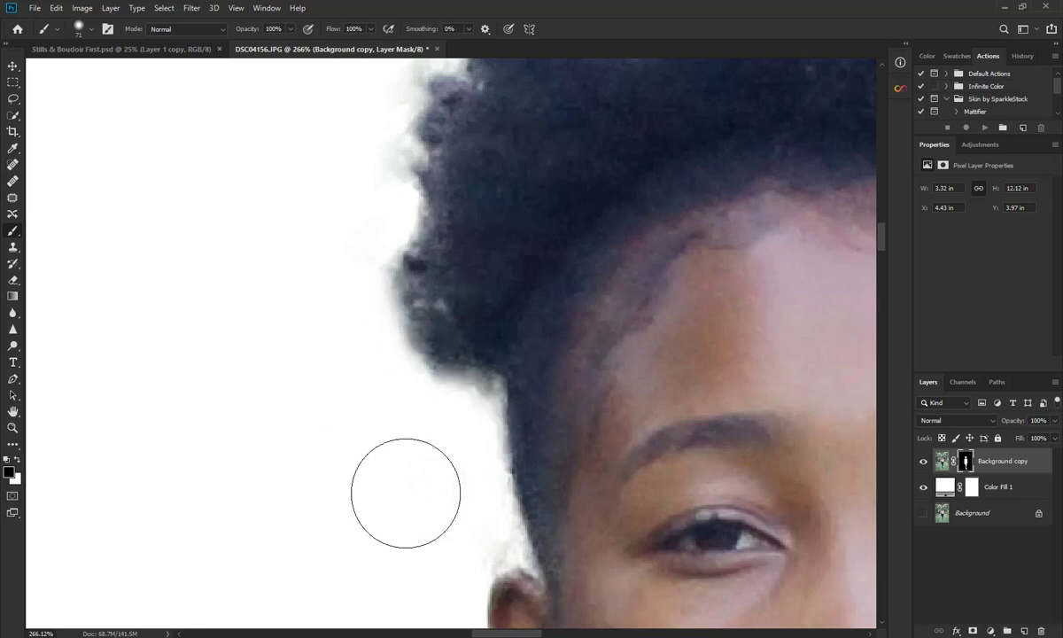
# Step: Paint the grey fringe off the top and right side of the hair
pyautogui.scroll(3, 475, 422)
pyautogui.scroll(5, 423, 531)
pyautogui.moveTo(369, 352)
pyautogui.mouseDown()
pyautogui.moveTo(404, 301)
pyautogui.moveTo(482, 258)
pyautogui.mouseUp()
pyautogui.scroll(2, 482, 258)
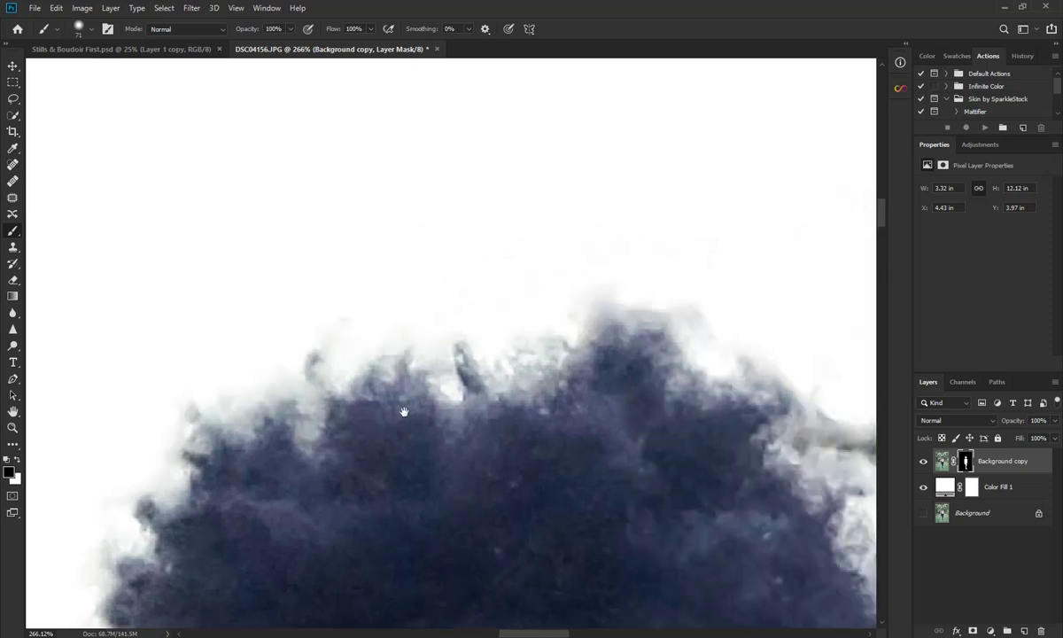
pyautogui.hscroll(5, 439, 308)
pyautogui.moveTo(440, 309)
pyautogui.mouseDown()
pyautogui.moveTo(503, 269)
pyautogui.moveTo(629, 280)
pyautogui.mouseUp()
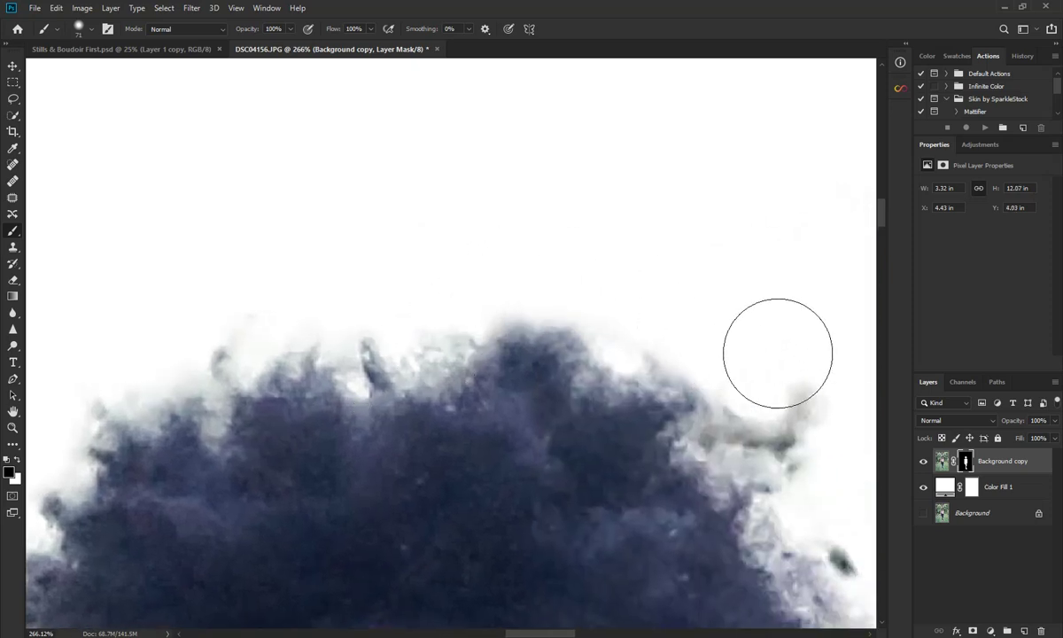
pyautogui.moveTo(783, 420)
pyautogui.mouseDown()
pyautogui.moveTo(765, 417)
pyautogui.moveTo(749, 434)
pyautogui.mouseUp()
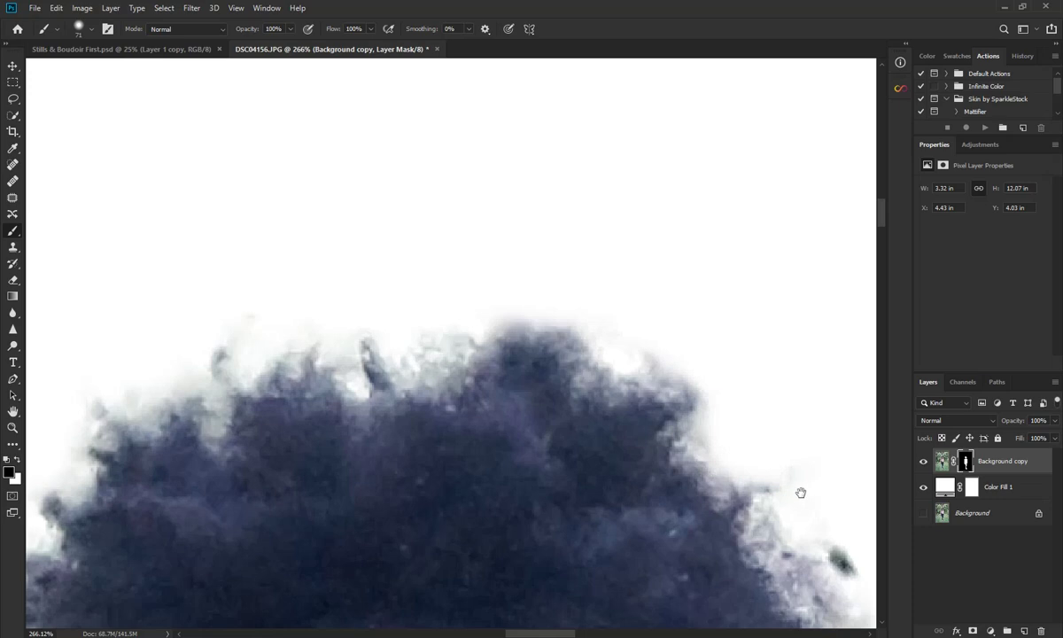
pyautogui.moveTo(800, 492); pyautogui.dragTo(573, 193)
pyautogui.moveTo(669, 231)
pyautogui.mouseDown()
pyautogui.moveTo(731, 410)
pyautogui.moveTo(650, 246)
pyautogui.moveTo(664, 268)
pyautogui.mouseUp()
pyautogui.scroll(-5, 650, 246)
# Step: Shrink the brush and fill whitish gaps along the hair edge beside the ear
pyautogui.moveTo(599, 383); pyautogui.dragTo(598, 396)
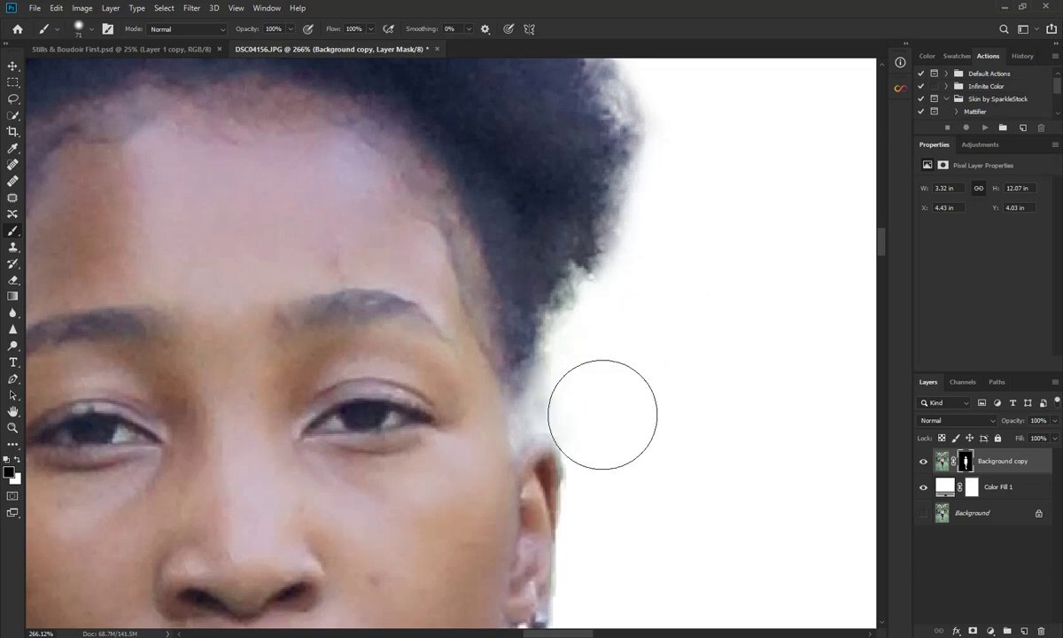
pyautogui.scroll(3, 527, 408)
pyautogui.moveTo(527, 413)
pyautogui.mouseDown()
pyautogui.moveTo(471, 438)
pyautogui.moveTo(458, 431)
pyautogui.mouseUp()
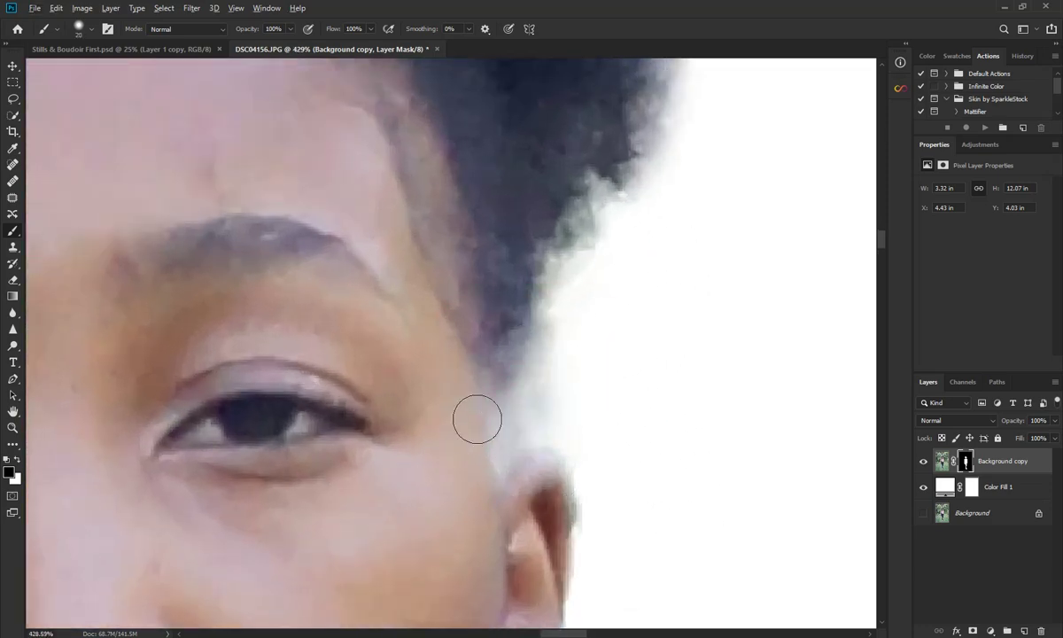
pyautogui.moveTo(483, 477)
pyautogui.mouseDown()
pyautogui.moveTo(512, 424)
pyautogui.moveTo(487, 491)
pyautogui.mouseUp()
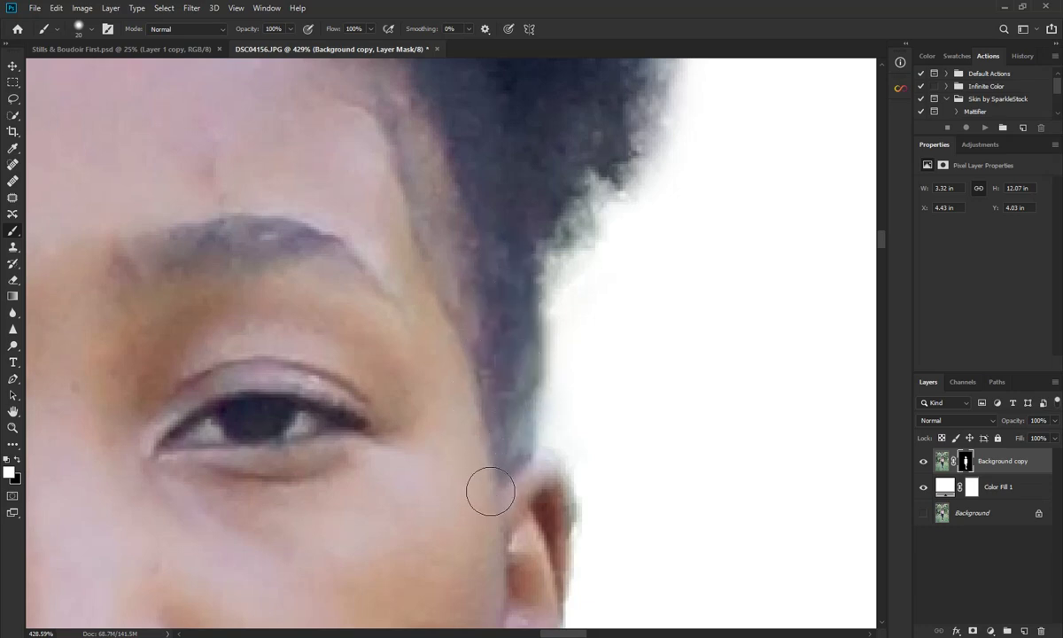
pyautogui.moveTo(506, 316); pyautogui.dragTo(511, 359)
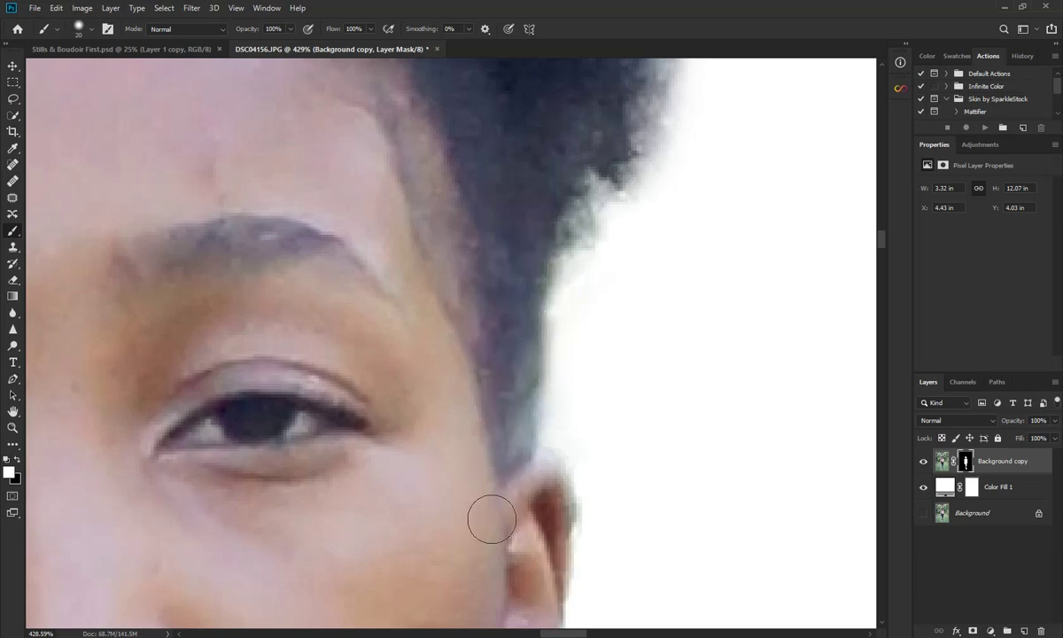
# Step: Swapping colours with X, tidy the outer ear edge and hide its green fringe
pyautogui.press('x')
pyautogui.moveTo(587, 318)
pyautogui.mouseDown()
pyautogui.moveTo(561, 368)
pyautogui.moveTo(574, 286)
pyautogui.moveTo(560, 427)
pyautogui.moveTo(623, 284)
pyautogui.moveTo(550, 268)
pyautogui.mouseUp()
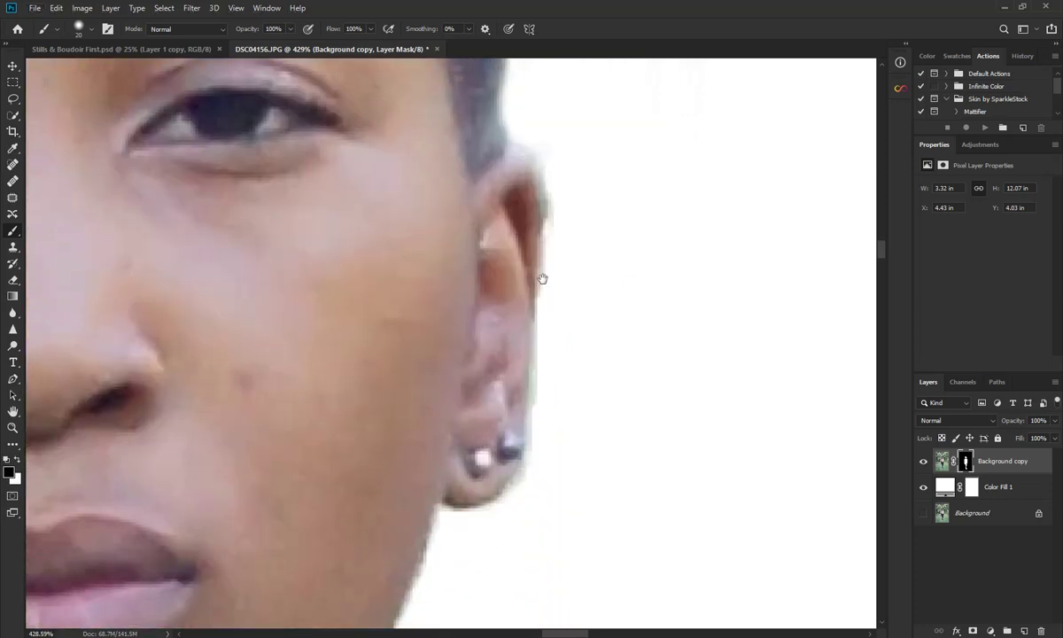
pyautogui.moveTo(530, 213)
pyautogui.mouseDown()
pyautogui.moveTo(518, 218)
pyautogui.moveTo(505, 363)
pyautogui.mouseUp()
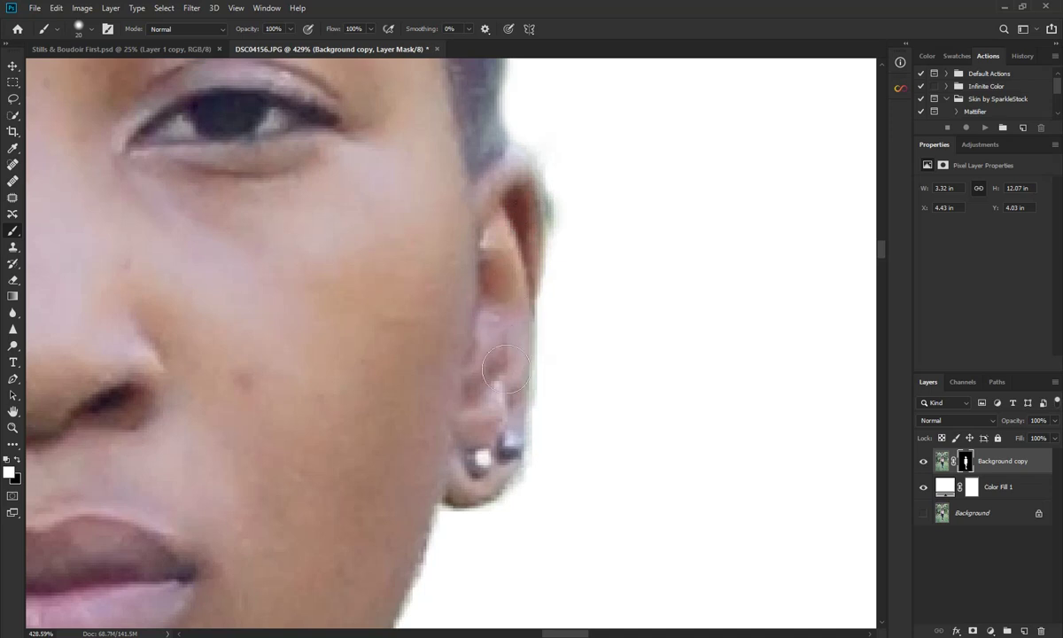
pyautogui.moveTo(510, 410)
pyautogui.mouseDown()
pyautogui.moveTo(509, 217)
pyautogui.moveTo(496, 186)
pyautogui.moveTo(530, 302)
pyautogui.moveTo(483, 456)
pyautogui.moveTo(448, 478)
pyautogui.moveTo(460, 488)
pyautogui.mouseUp()
pyautogui.press('x')
pyautogui.moveTo(560, 285)
pyautogui.mouseDown()
pyautogui.moveTo(577, 306)
pyautogui.moveTo(557, 383)
pyautogui.mouseUp()
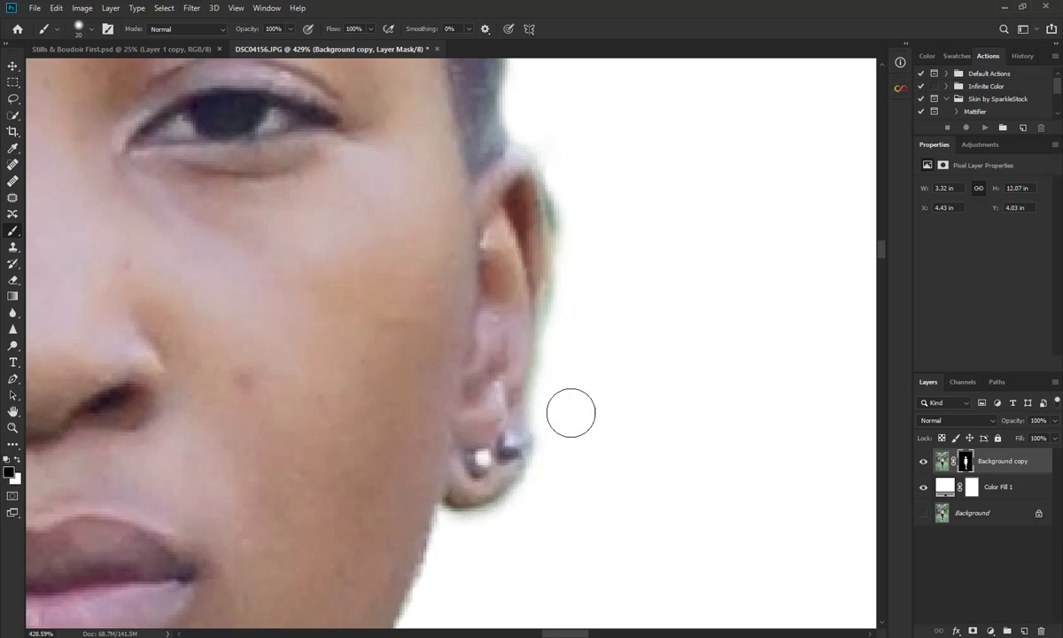
pyautogui.press('x')
pyautogui.press('x')
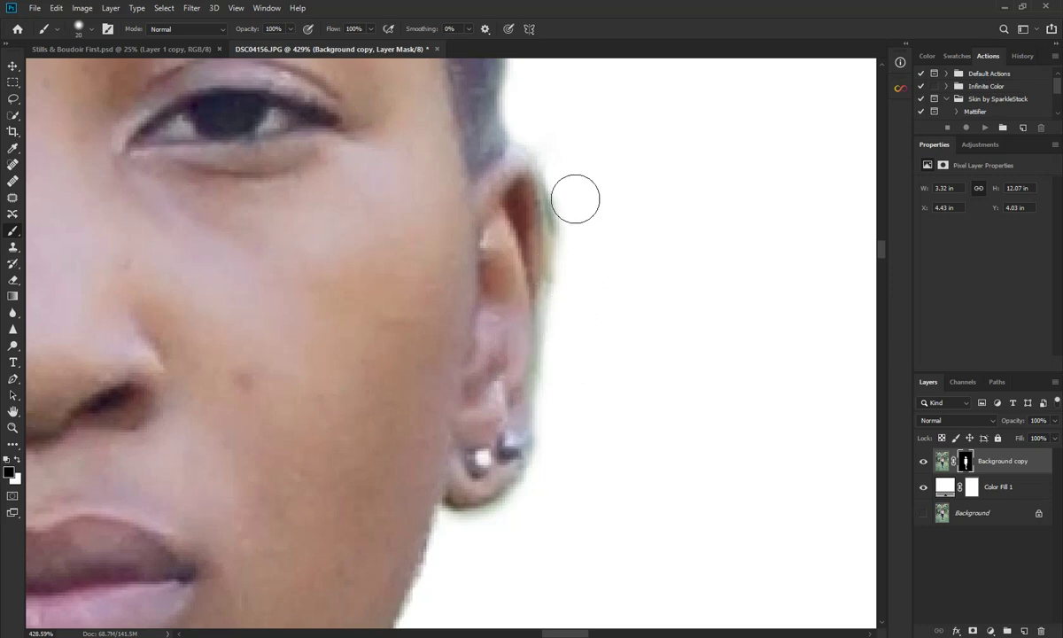
pyautogui.scroll(-3, 537, 310)
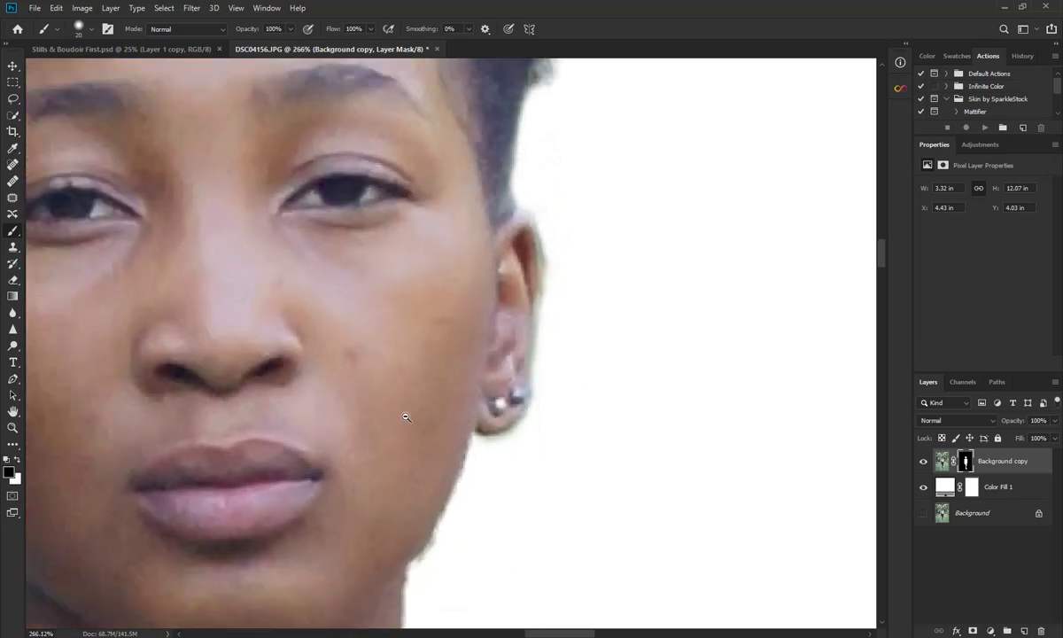
# Step: Trim the mask edge along the neck
pyautogui.scroll(2, 406, 417)
pyautogui.moveTo(574, 257); pyautogui.dragTo(490, 396)
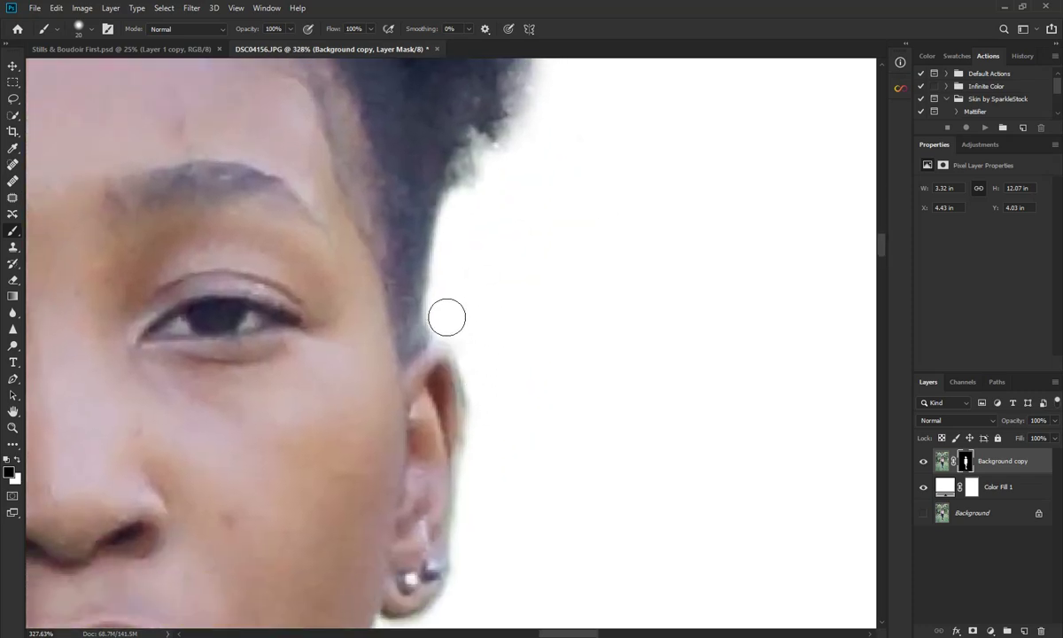
pyautogui.press('x')
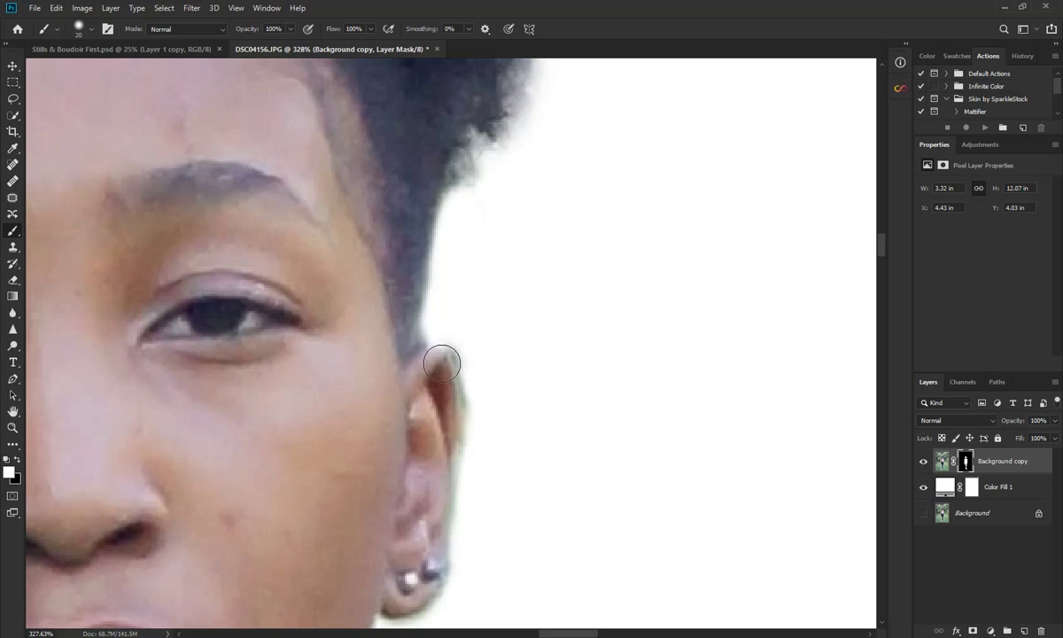
pyautogui.press('x')
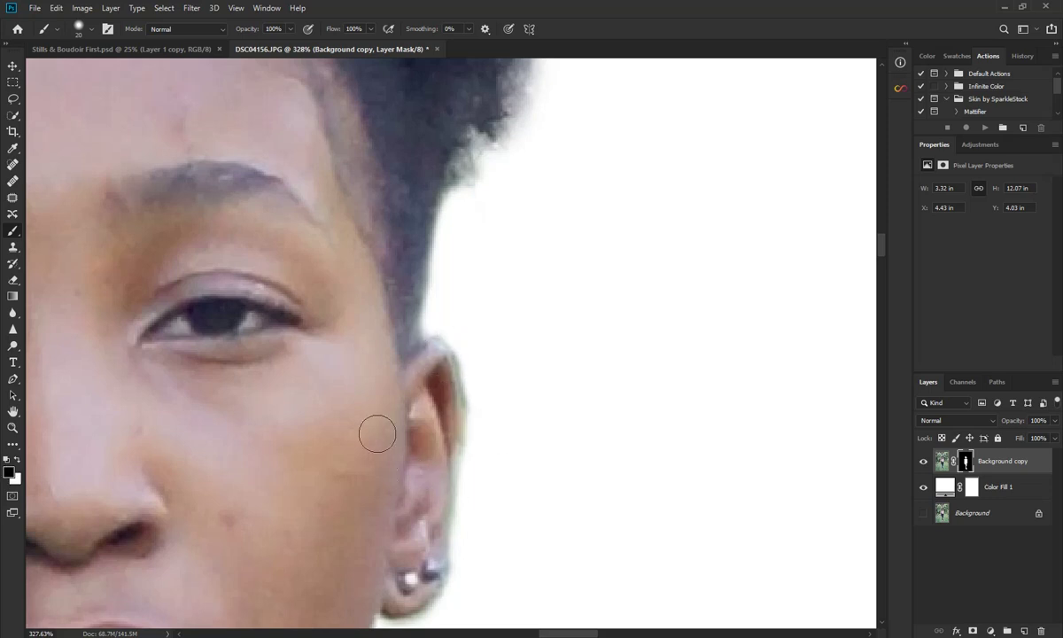
pyautogui.scroll(-5, 403, 461)
pyautogui.hscroll(-3, 403, 462)
pyautogui.scroll(-2, 518, 339)
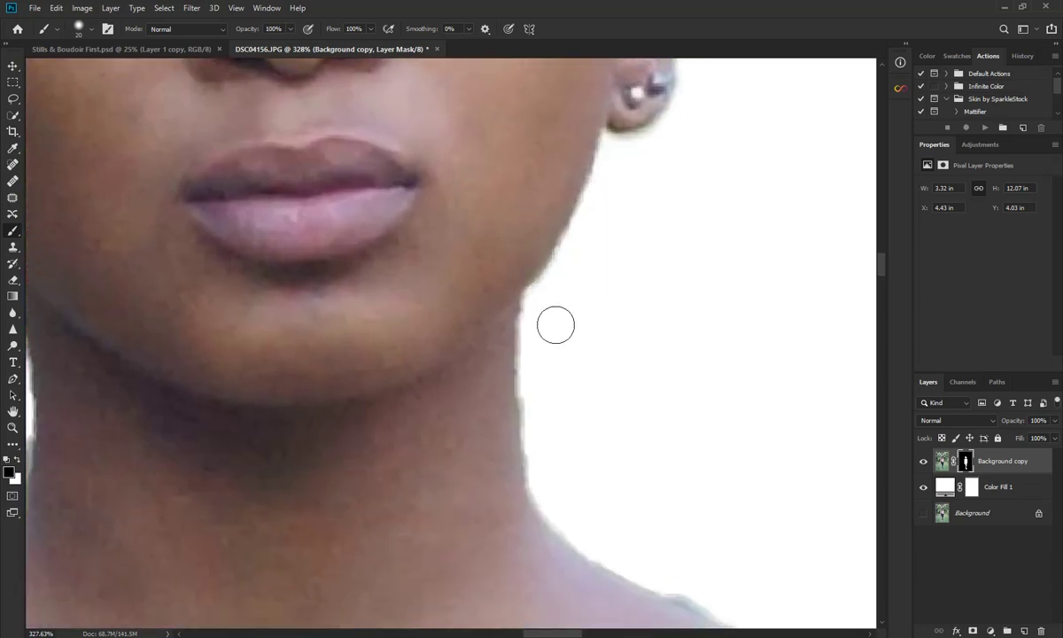
pyautogui.moveTo(538, 314); pyautogui.dragTo(537, 379)
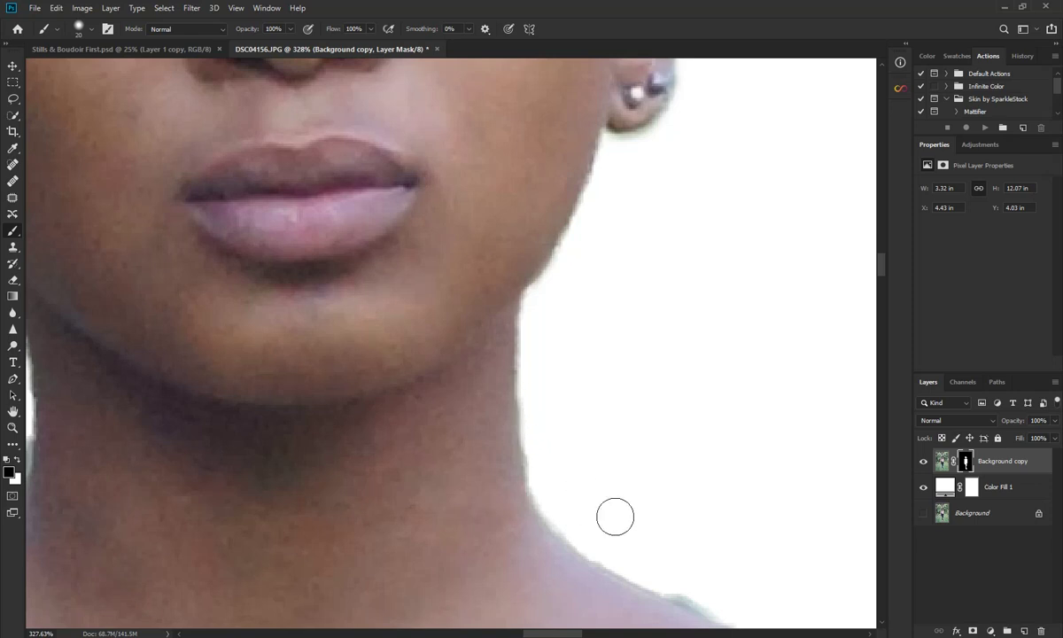
# Step: Clean the grey fringe along the shoulder edge
pyautogui.moveTo(585, 498); pyautogui.dragTo(441, 237)
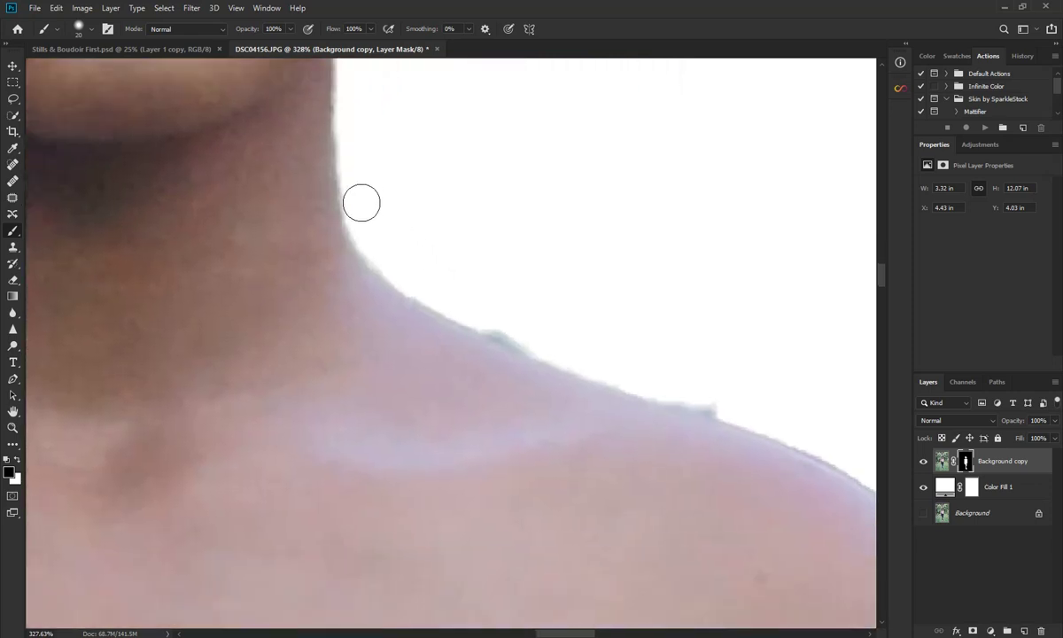
pyautogui.moveTo(486, 316); pyautogui.dragTo(518, 334)
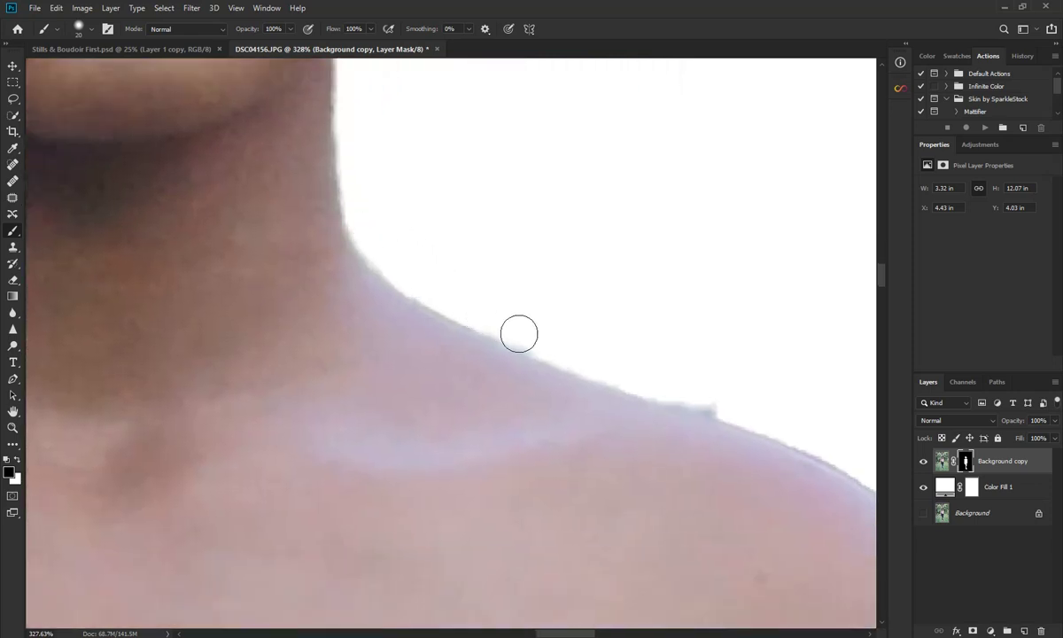
pyautogui.moveTo(663, 395); pyautogui.dragTo(491, 285)
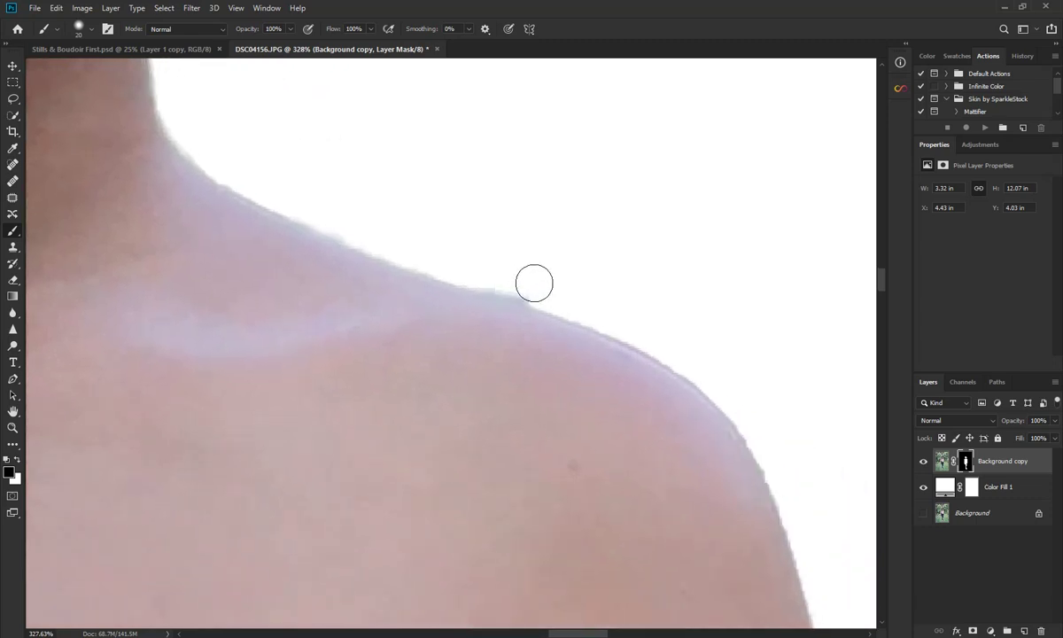
pyautogui.scroll(-1, 456, 241)
pyautogui.scroll(-3, 455, 241)
pyautogui.scroll(-3, 567, 140)
# Step: Zoom to the ruffle edge on the torso and shrink the brush for fine work
pyautogui.moveTo(634, 288); pyautogui.dragTo(504, 141)
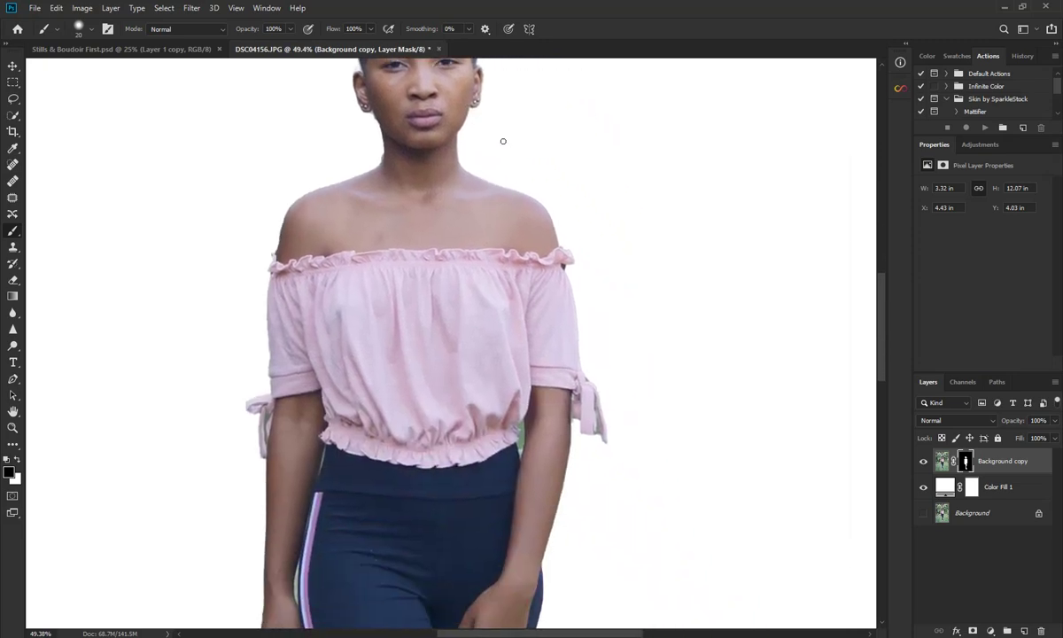
pyautogui.scroll(2, 565, 275)
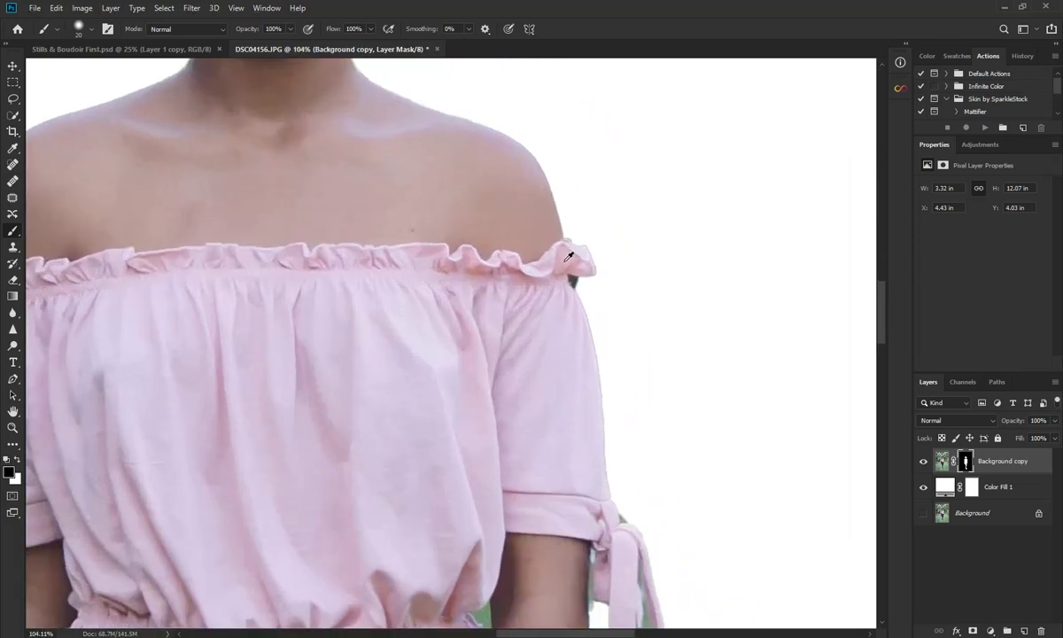
pyautogui.scroll(2, 584, 285)
pyautogui.scroll(2, 584, 389)
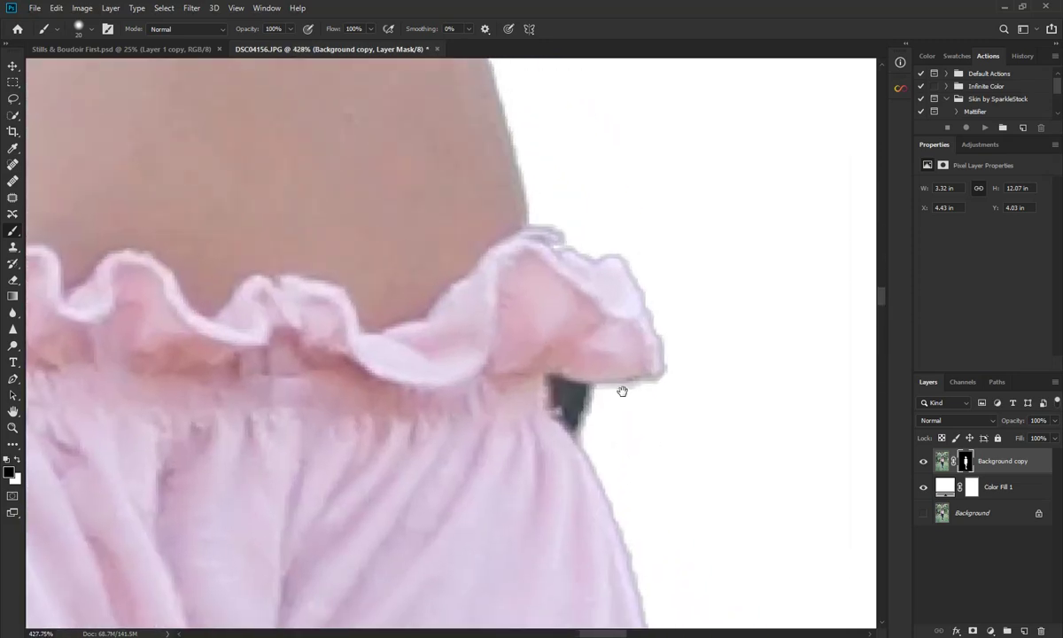
pyautogui.scroll(-3, 622, 388)
pyautogui.scroll(2, 571, 339)
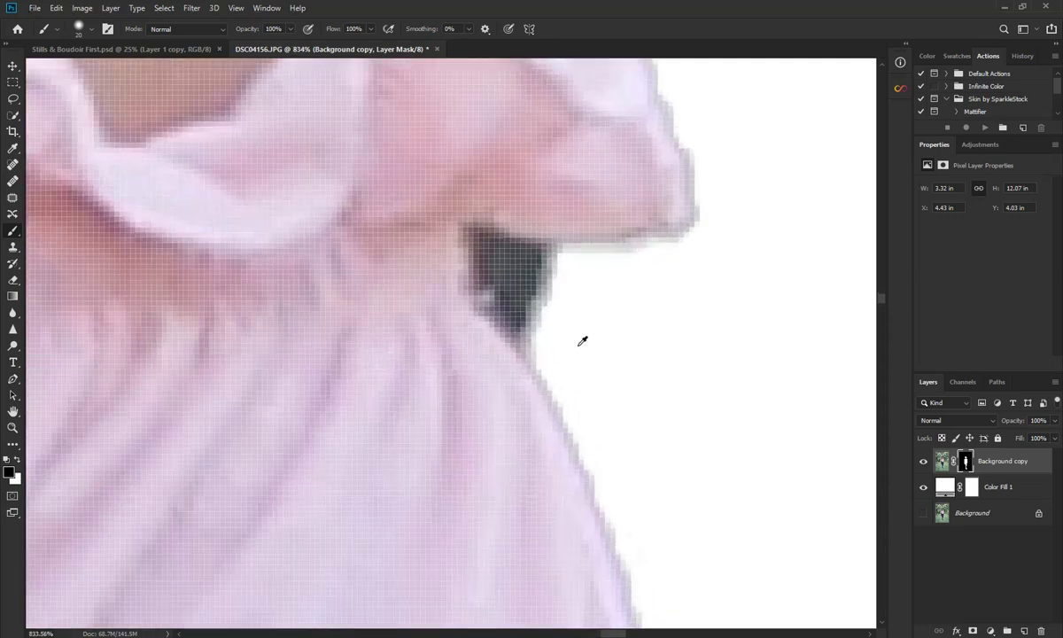
pyautogui.moveTo(577, 316)
pyautogui.mouseDown()
pyautogui.moveTo(536, 316)
pyautogui.moveTo(498, 254)
pyautogui.moveTo(550, 268)
pyautogui.moveTo(513, 256)
pyautogui.mouseUp()
# Step: Paint away the dark fringe at the ruffle edge and dab near the sleeve tie
pyautogui.moveTo(490, 263)
pyautogui.mouseDown()
pyautogui.moveTo(531, 337)
pyautogui.moveTo(530, 302)
pyautogui.mouseUp()
pyautogui.scroll(-5, 526, 260)
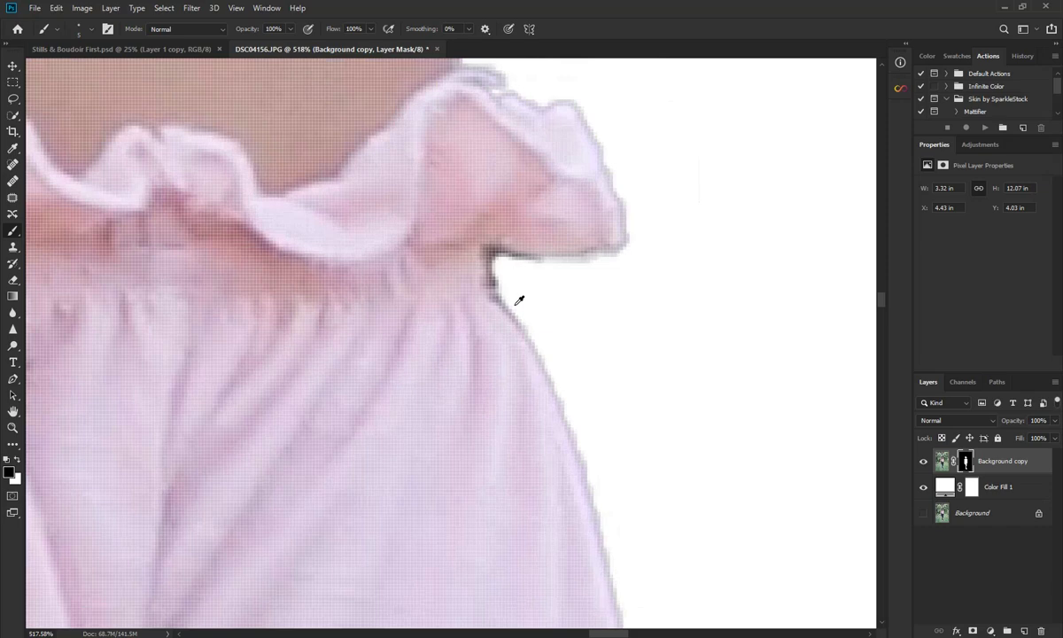
pyautogui.scroll(-2, 517, 301)
pyautogui.moveTo(420, 421); pyautogui.dragTo(398, 99)
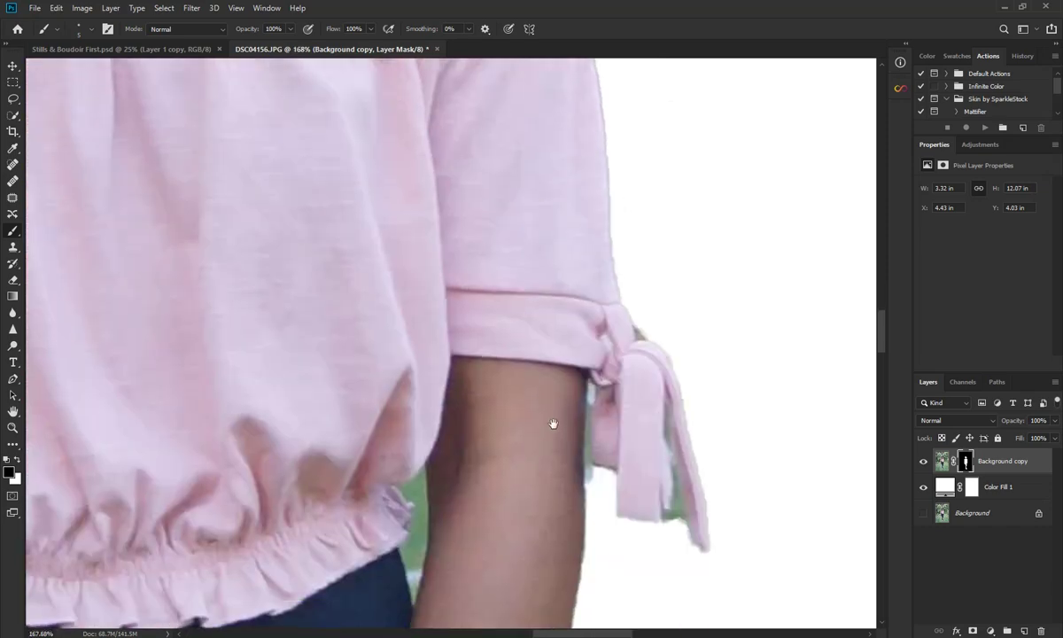
pyautogui.moveTo(553, 434); pyautogui.dragTo(504, 204)
pyautogui.scroll(2, 618, 263)
pyautogui.scroll(2, 622, 321)
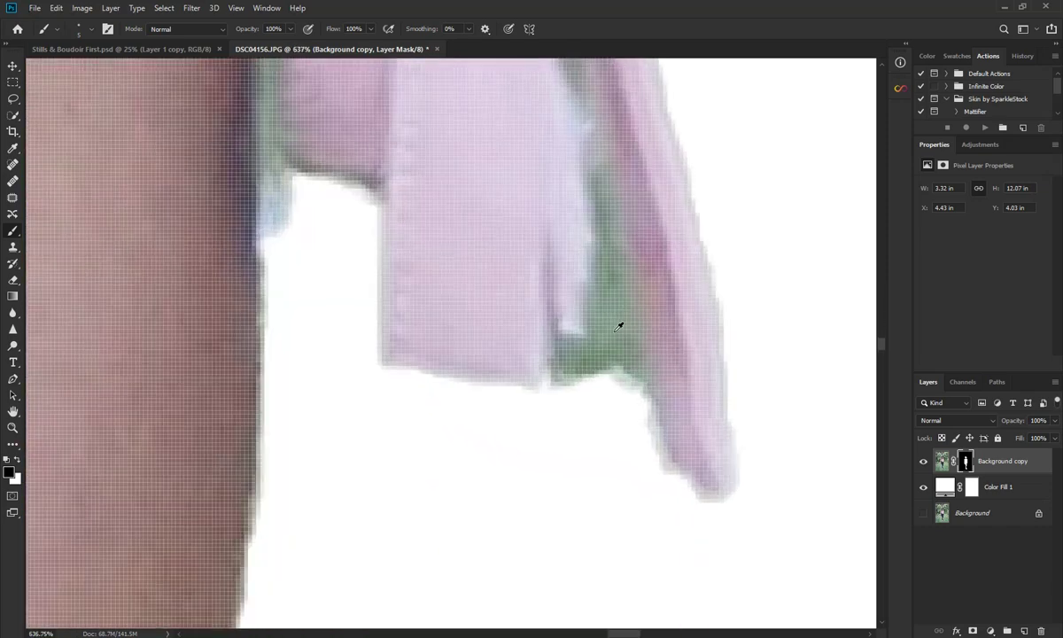
pyautogui.keyDown('alt'); pyautogui.click(592, 365); pyautogui.keyUp('alt')
pyautogui.click(596, 393)
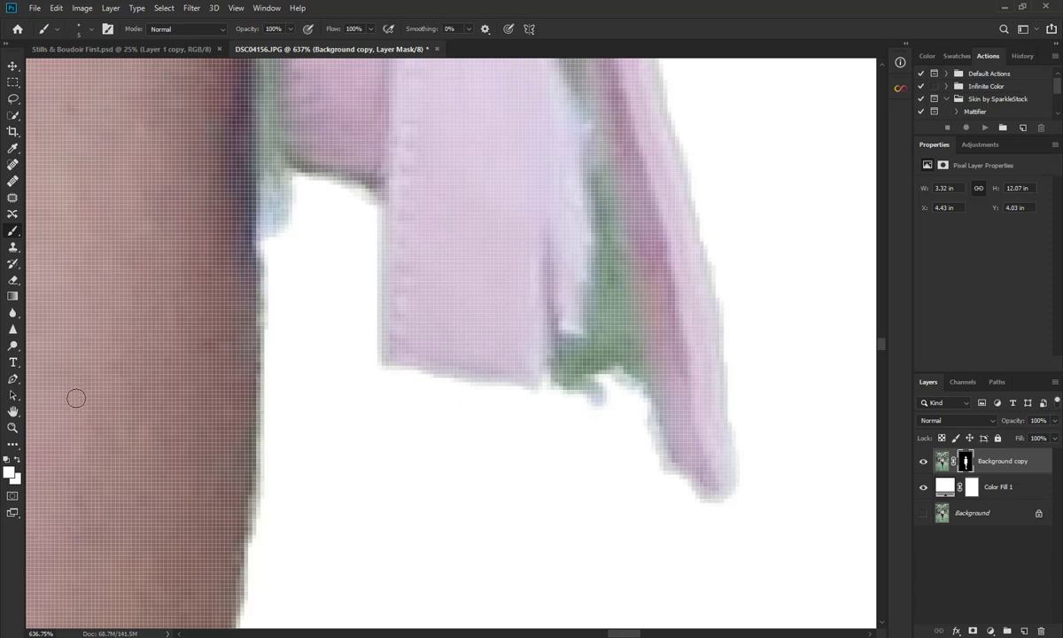
# Step: Enlarge the brush and mask out the green fringe around the sleeve tie and arm
pyautogui.rightClick(574, 409)
pyautogui.keyDown('alt'); pyautogui.rightClick(565, 420); pyautogui.keyUp('alt')
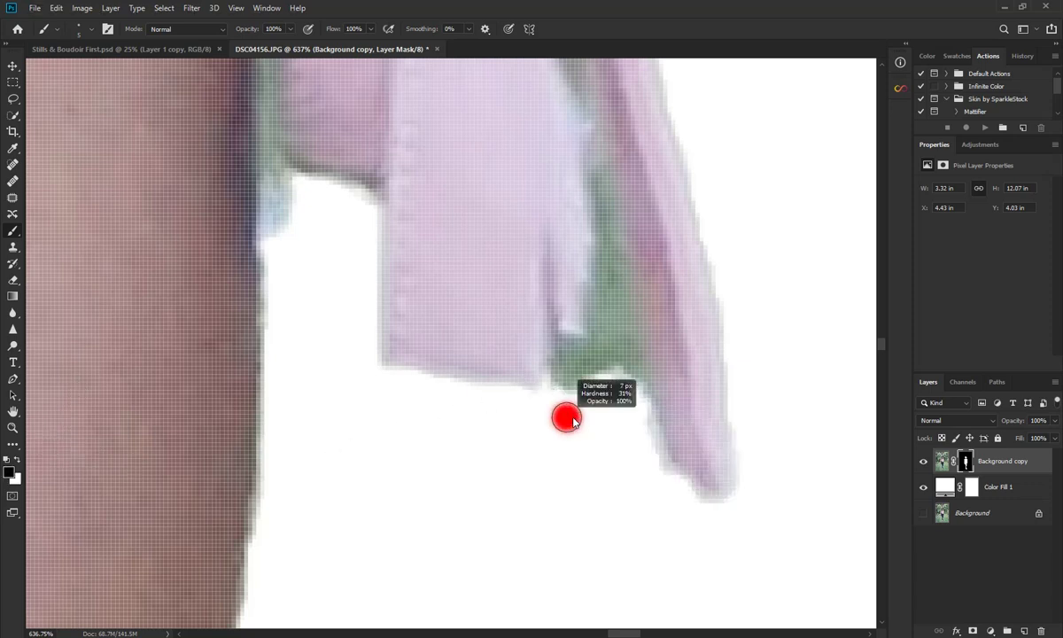
pyautogui.moveTo(575, 356)
pyautogui.mouseDown()
pyautogui.moveTo(607, 375)
pyautogui.moveTo(592, 381)
pyautogui.mouseUp()
pyautogui.moveTo(635, 449)
pyautogui.mouseDown()
pyautogui.moveTo(619, 340)
pyautogui.moveTo(601, 351)
pyautogui.moveTo(608, 285)
pyautogui.moveTo(627, 346)
pyautogui.moveTo(601, 184)
pyautogui.mouseUp()
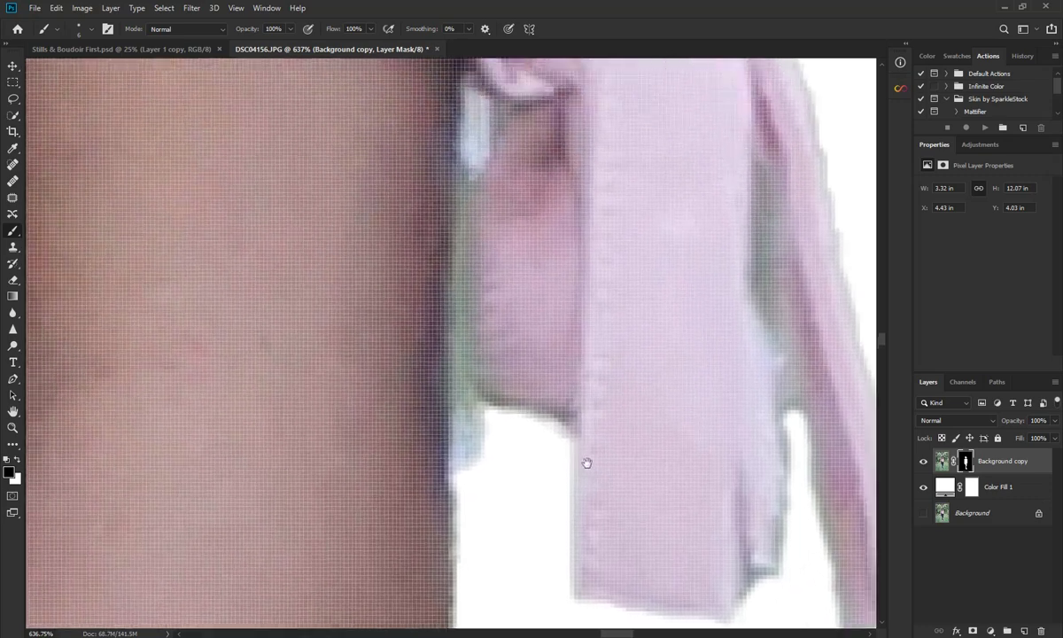
pyautogui.moveTo(370, 197); pyautogui.dragTo(587, 450)
pyautogui.moveTo(488, 474)
pyautogui.mouseDown()
pyautogui.moveTo(498, 487)
pyautogui.moveTo(518, 440)
pyautogui.moveTo(490, 440)
pyautogui.mouseUp()
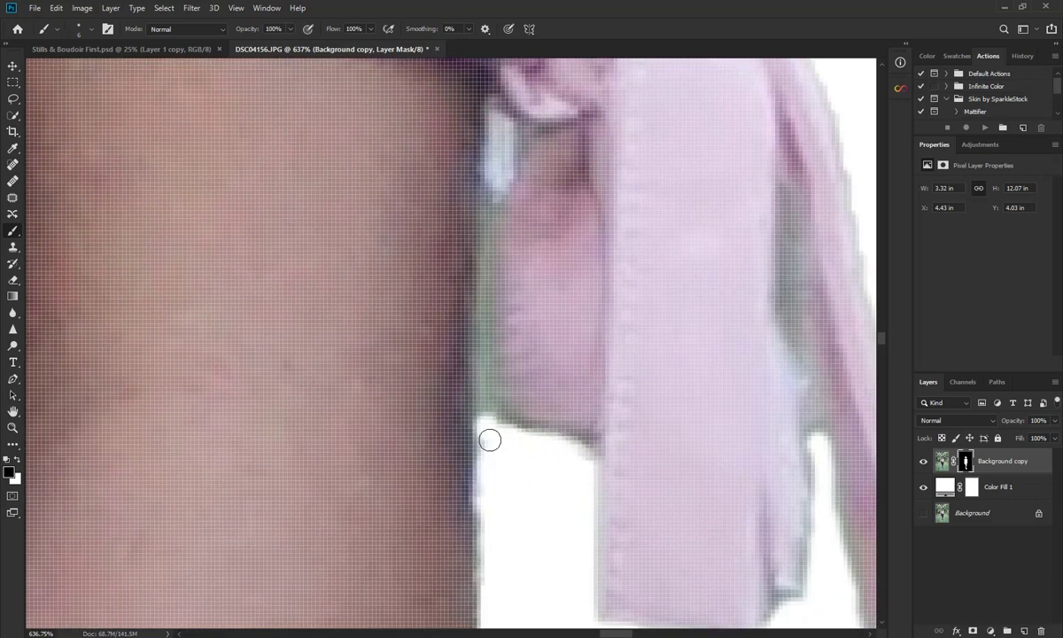
# Step: Shrink the brush and mask the thin fringe up along the arm edge
pyautogui.keyDown('alt'); pyautogui.rightClick(482, 385); pyautogui.keyUp('alt')
pyautogui.moveTo(482, 396); pyautogui.dragTo(486, 374)
pyautogui.moveTo(486, 260)
pyautogui.mouseDown()
pyautogui.moveTo(494, 169)
pyautogui.moveTo(487, 176)
pyautogui.mouseUp()
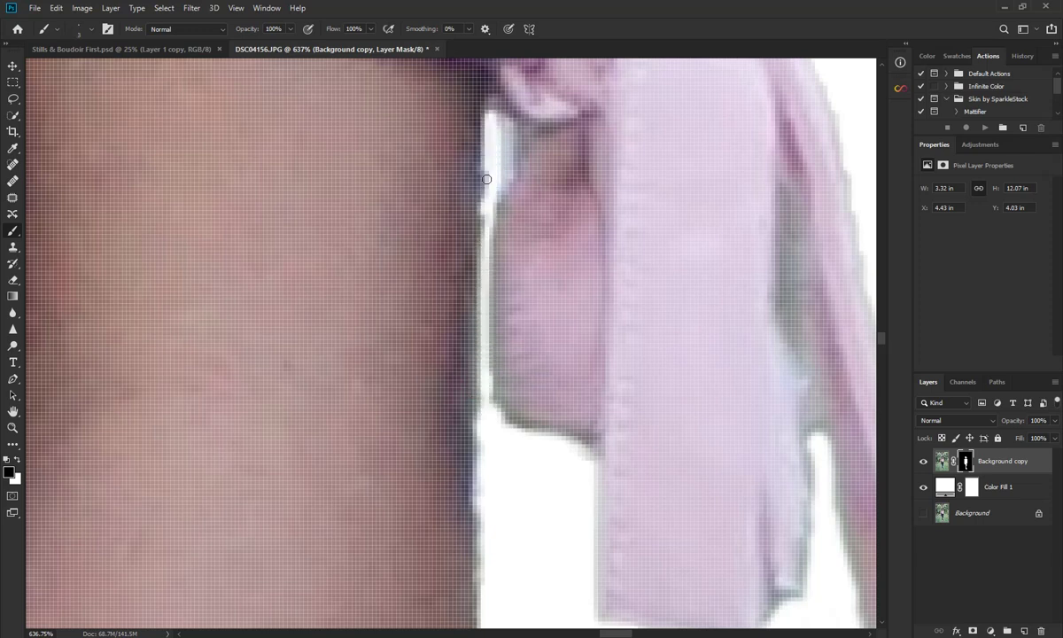
pyautogui.scroll(-5, 504, 159)
# Step: Trace the edges of the green gap between the waist ruffle and arm on the mask
pyautogui.scroll(-4, 510, 167)
pyautogui.scroll(4, 336, 335)
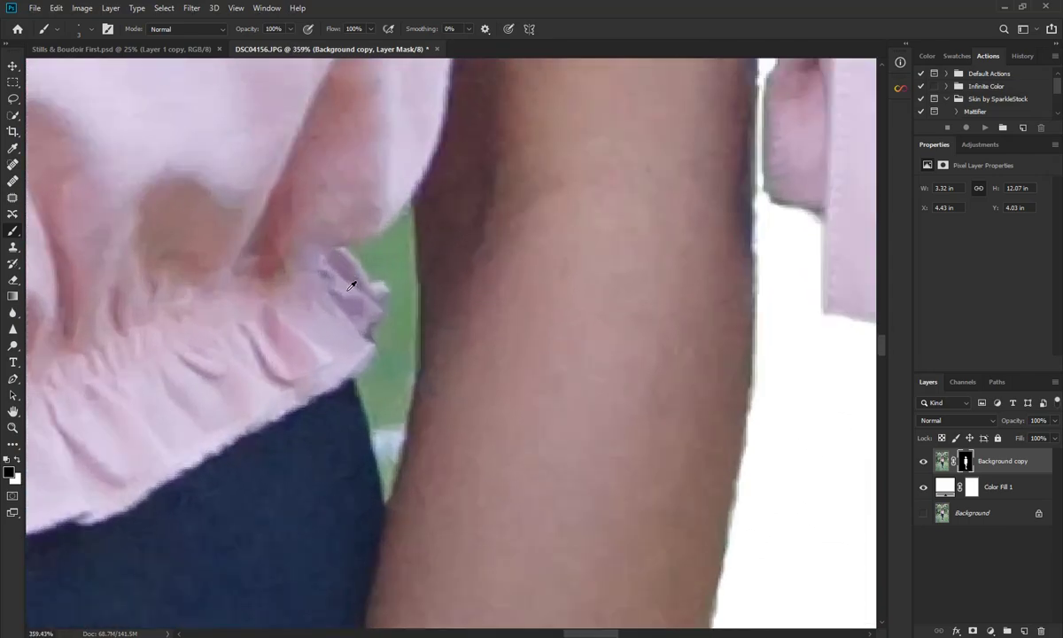
pyautogui.scroll(2, 351, 284)
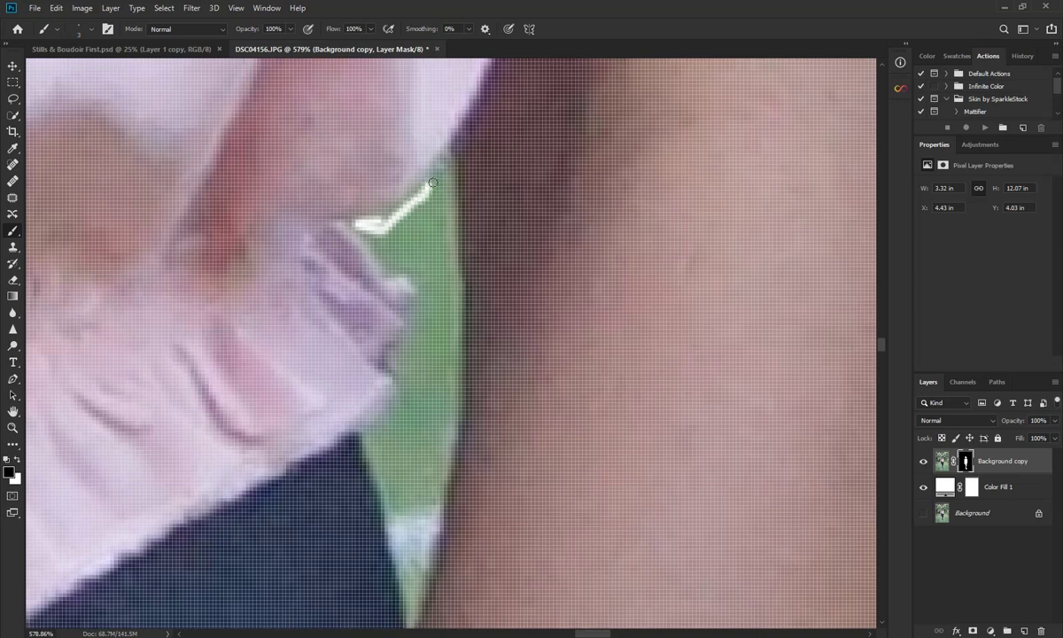
pyautogui.moveTo(454, 268); pyautogui.dragTo(451, 441)
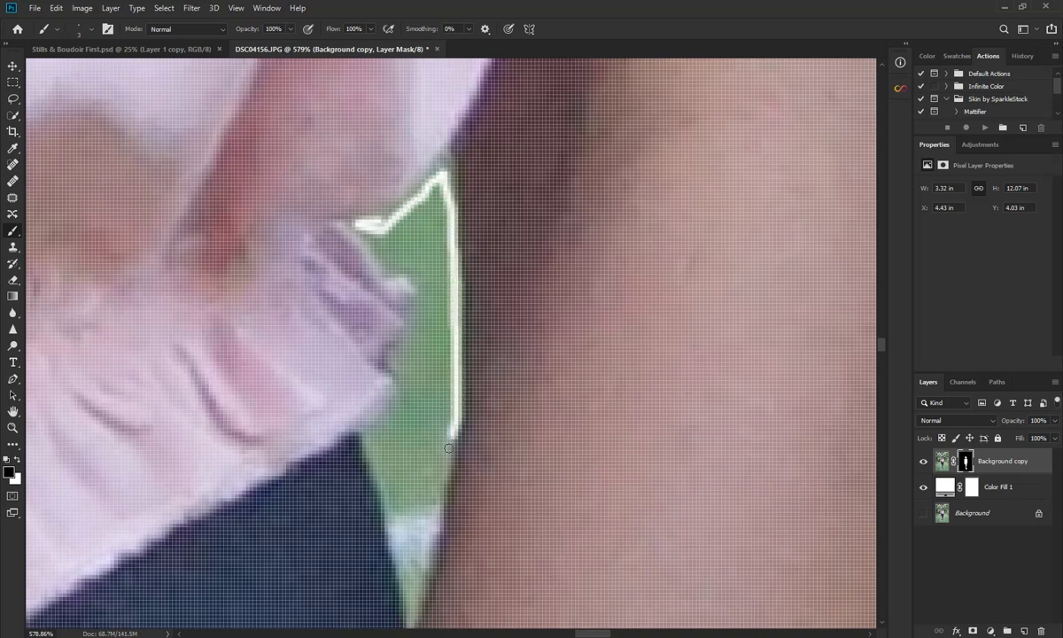
pyautogui.moveTo(422, 562)
pyautogui.mouseDown()
pyautogui.moveTo(401, 451)
pyautogui.moveTo(410, 475)
pyautogui.moveTo(404, 503)
pyautogui.moveTo(392, 434)
pyautogui.moveTo(427, 367)
pyautogui.moveTo(430, 420)
pyautogui.moveTo(419, 371)
pyautogui.moveTo(437, 290)
pyautogui.moveTo(417, 245)
pyautogui.moveTo(392, 249)
pyautogui.moveTo(432, 206)
pyautogui.moveTo(432, 188)
pyautogui.mouseUp()
# Step: Enlarge the brush with ] and paint the gap out to white down to its point
pyautogui.press(']')
pyautogui.press(']')
pyautogui.press(']')
pyautogui.moveTo(378, 239); pyautogui.dragTo(422, 244)
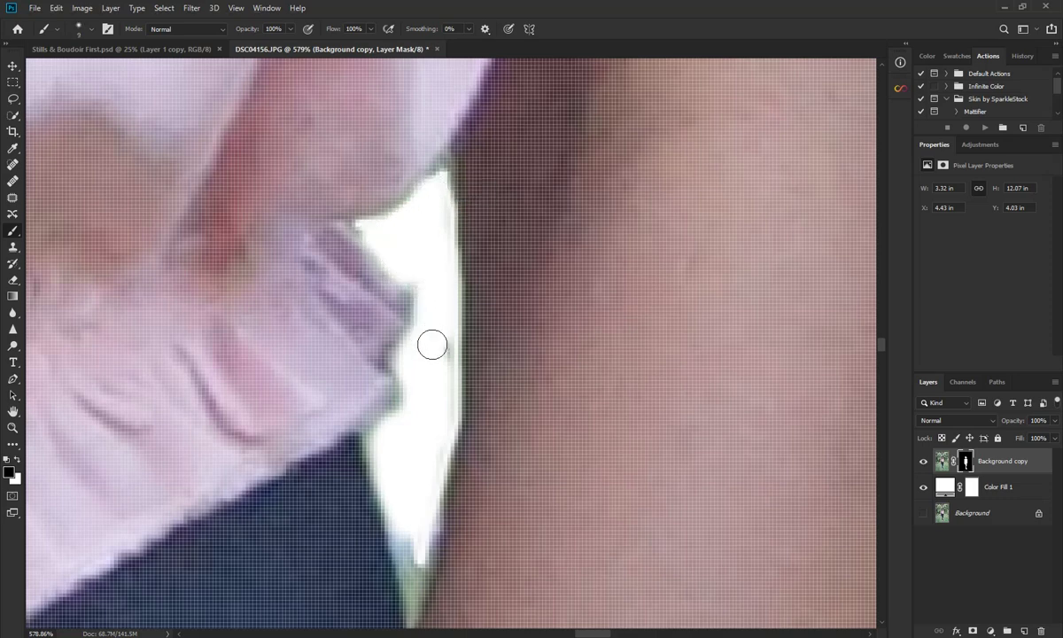
pyautogui.moveTo(386, 438); pyautogui.dragTo(397, 513)
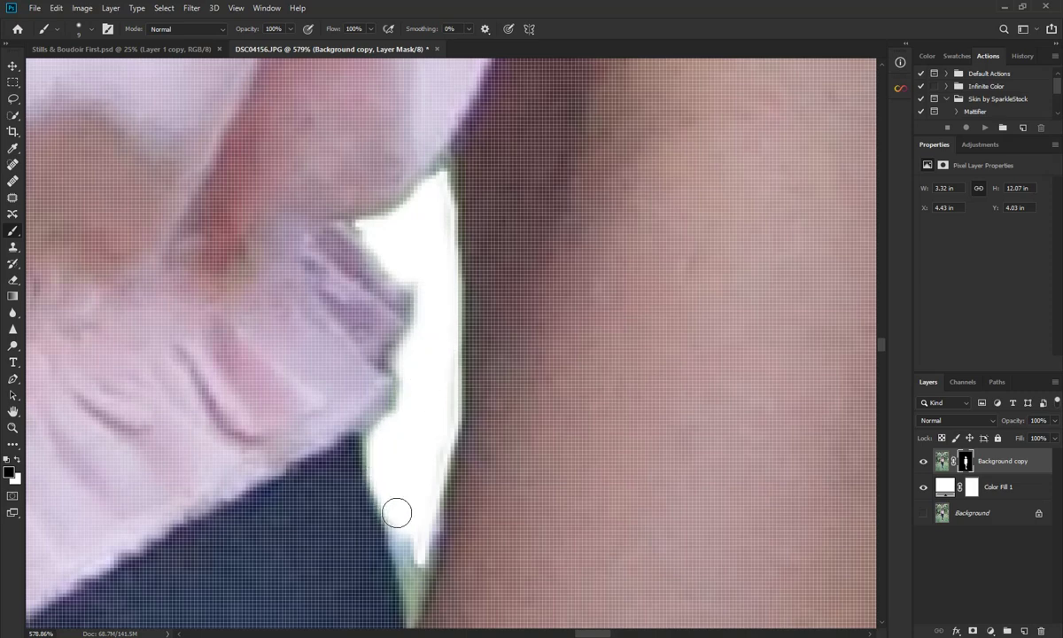
pyautogui.moveTo(434, 477)
pyautogui.mouseDown()
pyautogui.moveTo(401, 545)
pyautogui.moveTo(425, 231)
pyautogui.moveTo(416, 239)
pyautogui.mouseUp()
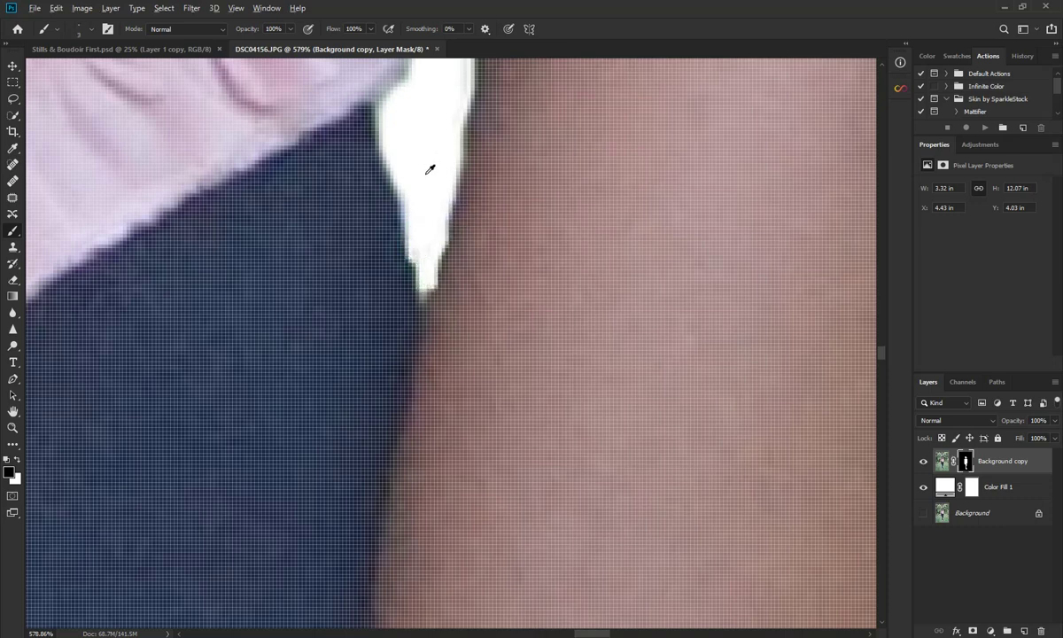
pyautogui.scroll(-5, 431, 170)
pyautogui.scroll(1, 356, 249)
pyautogui.scroll(1, 511, 280)
pyautogui.scroll(1, 209, 318)
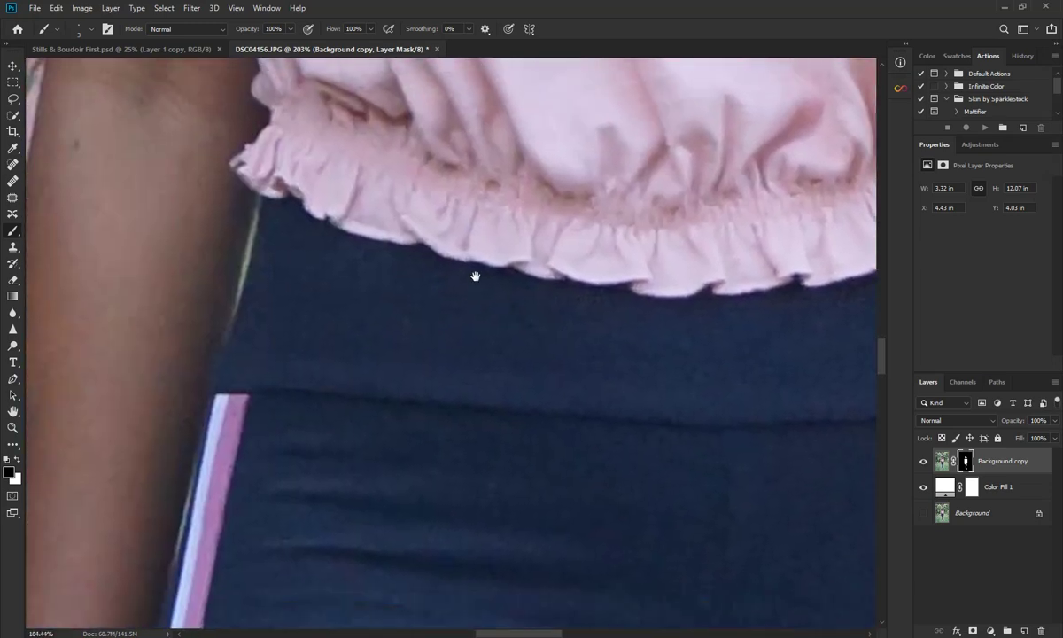
pyautogui.scroll(-3, 475, 276)
pyautogui.moveTo(564, 190)
pyautogui.mouseDown()
pyautogui.moveTo(628, 478)
pyautogui.moveTo(510, 52)
pyautogui.mouseUp()
pyautogui.hotkey('ctrl', 'z')
pyautogui.moveTo(418, 417); pyautogui.dragTo(392, 126)
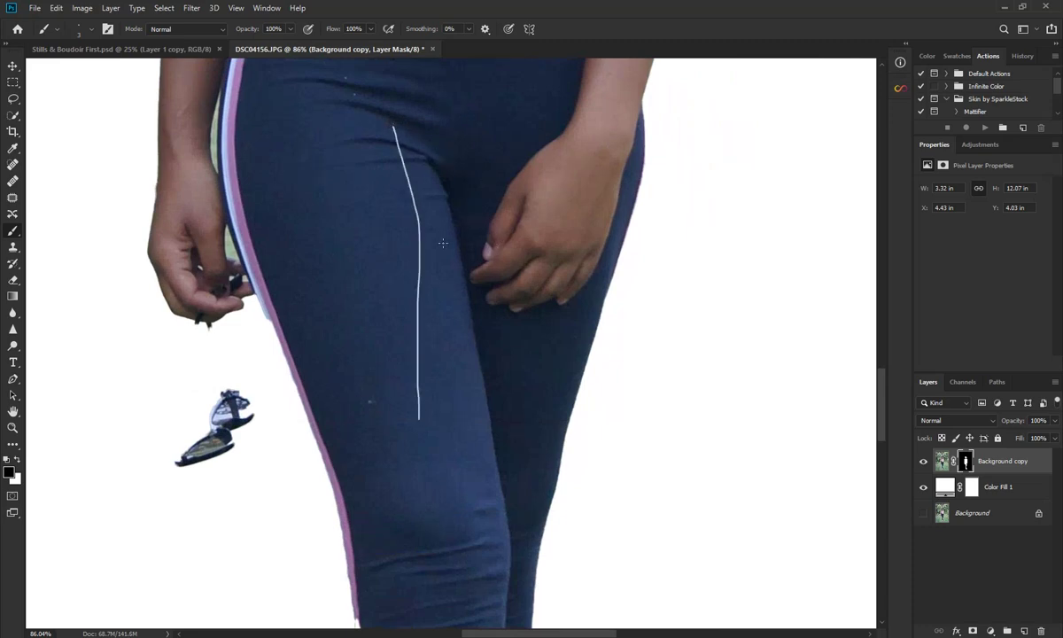
pyautogui.hotkey('ctrl', 'z')
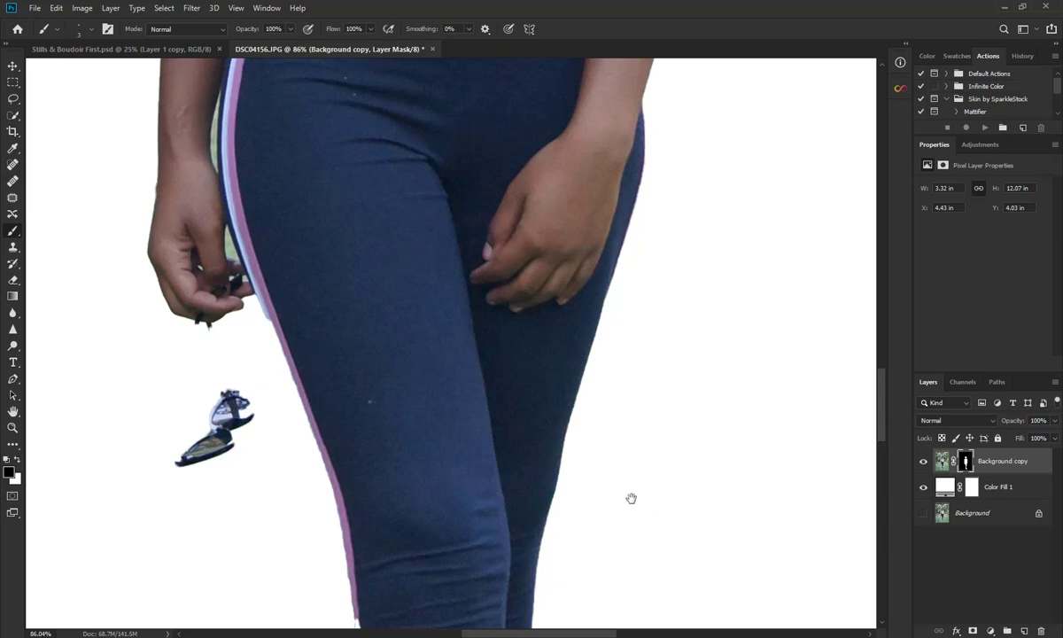
pyautogui.moveTo(631, 498); pyautogui.dragTo(581, 442)
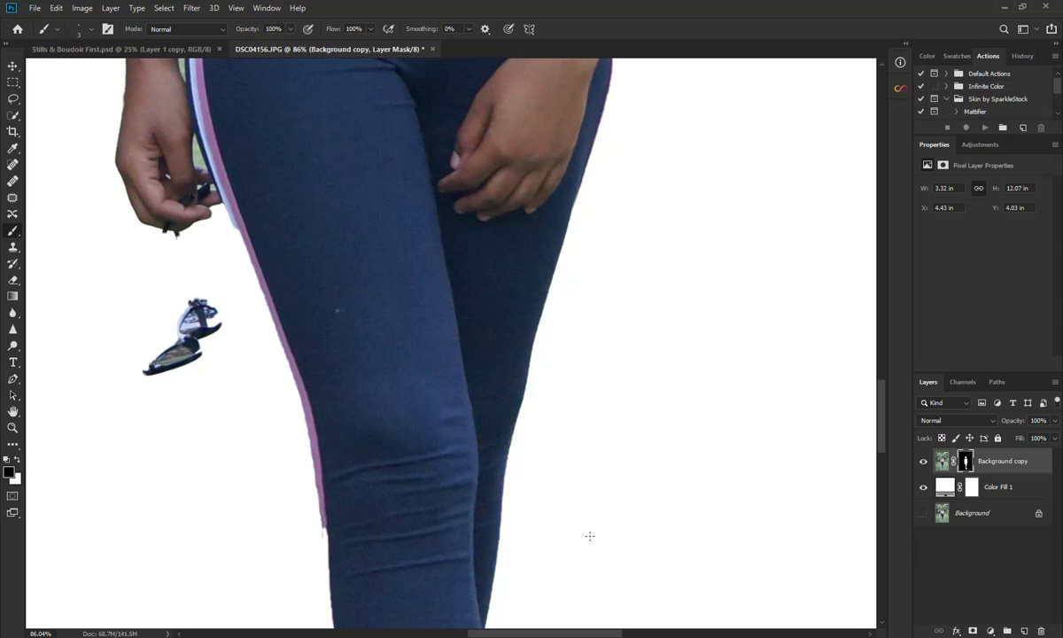
pyautogui.moveTo(569, 532); pyautogui.dragTo(584, 132)
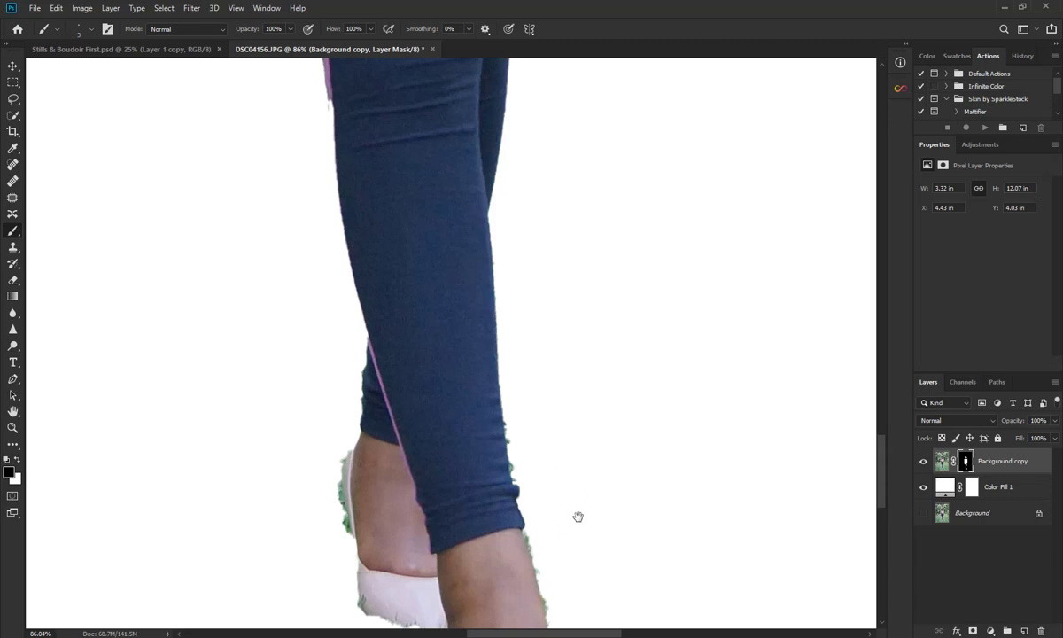
pyautogui.moveTo(517, 430); pyautogui.dragTo(526, 437)
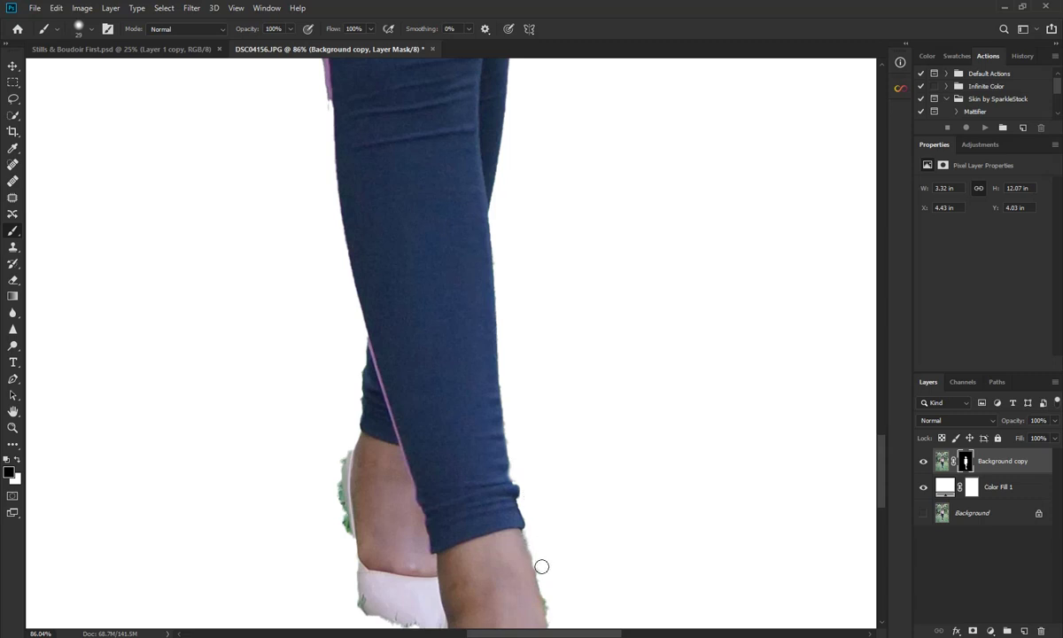
# Step: Mask the grey and green fringe along the bare leg's edge, undoing a stroke that cut in
pyautogui.scroll(5, 567, 531)
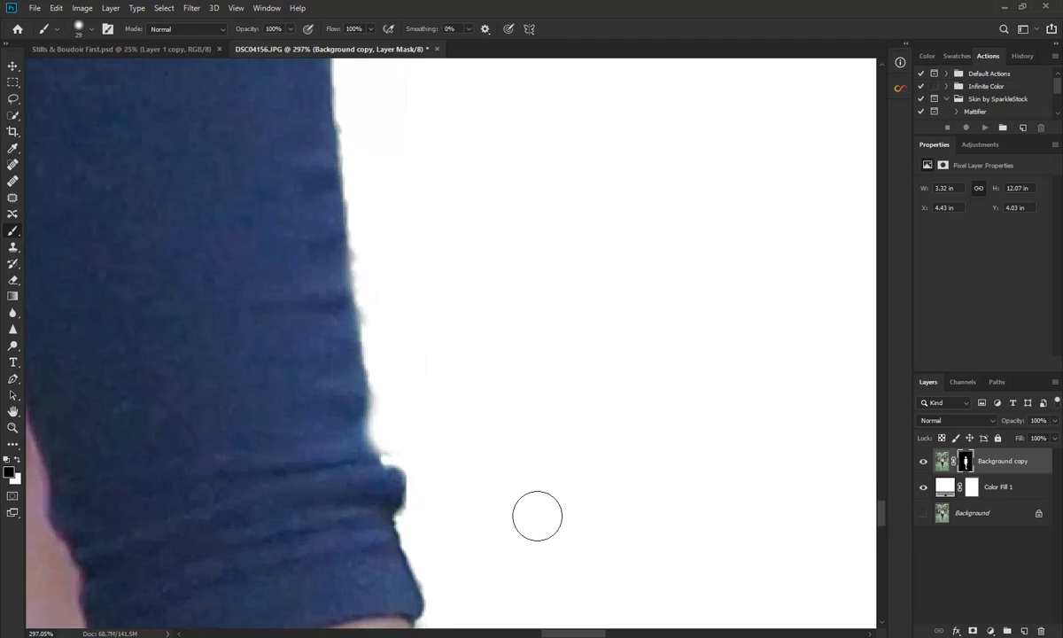
pyautogui.moveTo(570, 517); pyautogui.dragTo(435, 280)
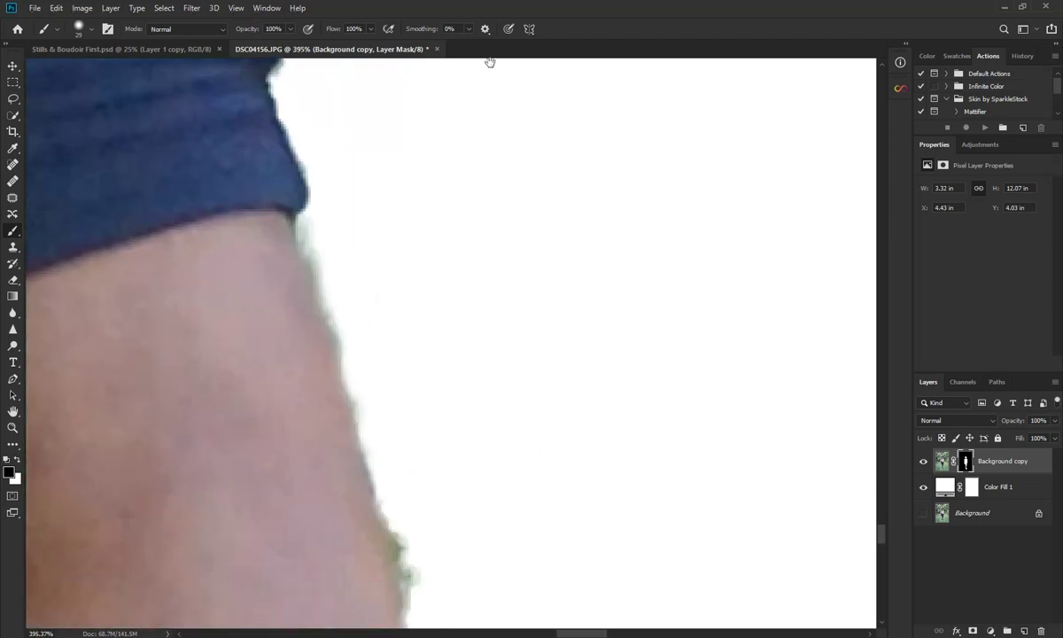
pyautogui.moveTo(329, 217); pyautogui.dragTo(427, 540)
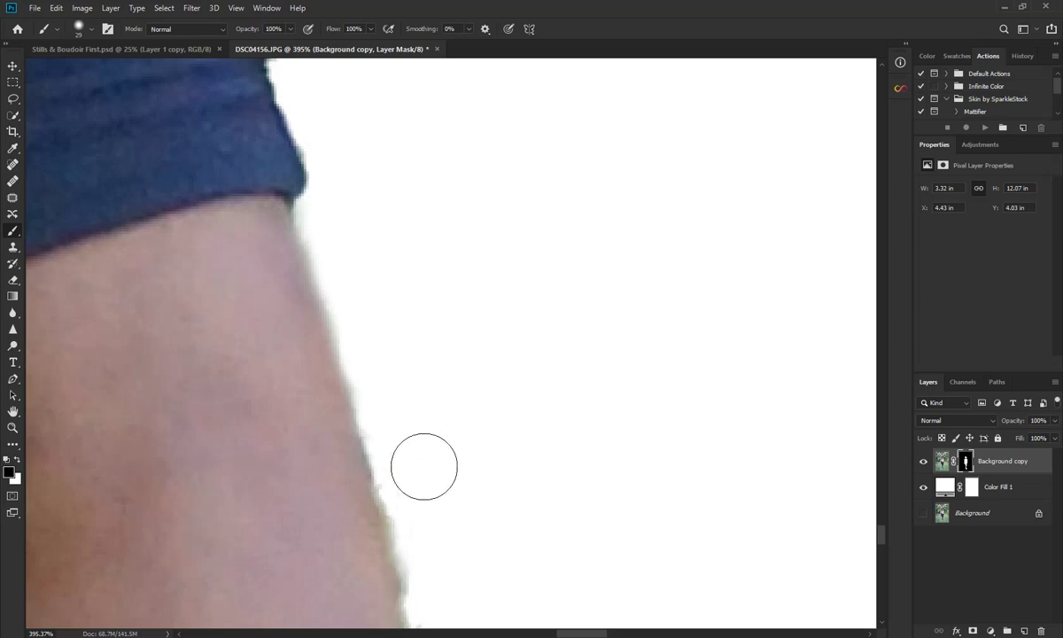
pyautogui.scroll(-2, 429, 438)
pyautogui.moveTo(882, 523); pyautogui.dragTo(874, 541)
pyautogui.moveTo(506, 495)
pyautogui.mouseDown()
pyautogui.moveTo(475, 420)
pyautogui.moveTo(475, 433)
pyautogui.moveTo(482, 416)
pyautogui.moveTo(447, 304)
pyautogui.moveTo(437, 220)
pyautogui.moveTo(451, 333)
pyautogui.moveTo(493, 474)
pyautogui.moveTo(453, 494)
pyautogui.moveTo(379, 173)
pyautogui.mouseUp()
pyautogui.press('x')
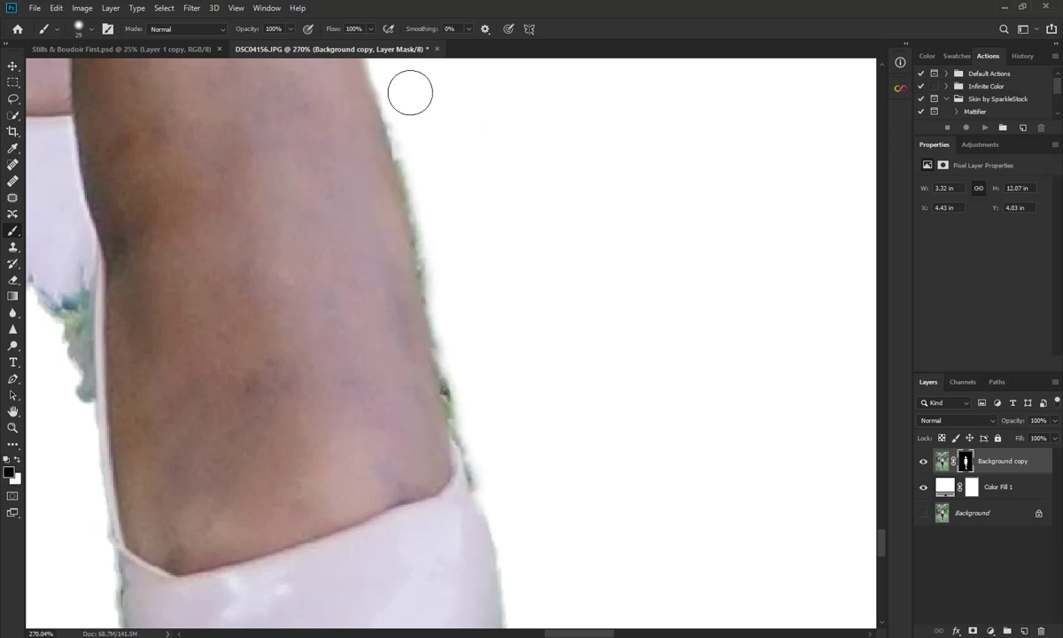
pyautogui.moveTo(421, 166)
pyautogui.mouseDown()
pyautogui.moveTo(473, 405)
pyautogui.moveTo(522, 489)
pyautogui.mouseUp()
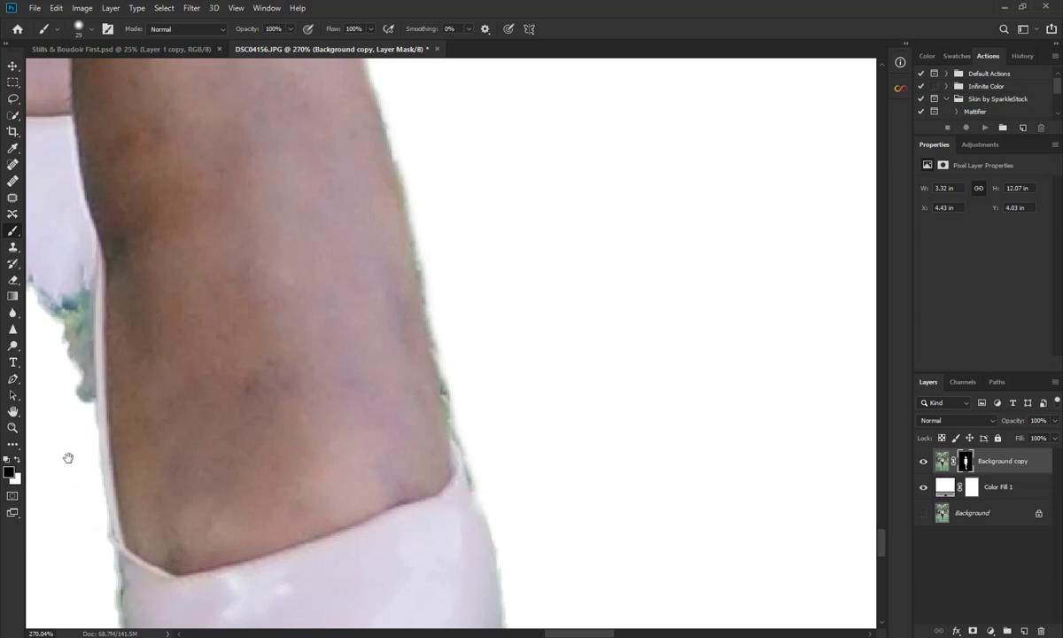
pyautogui.moveTo(130, 478); pyautogui.dragTo(148, 477)
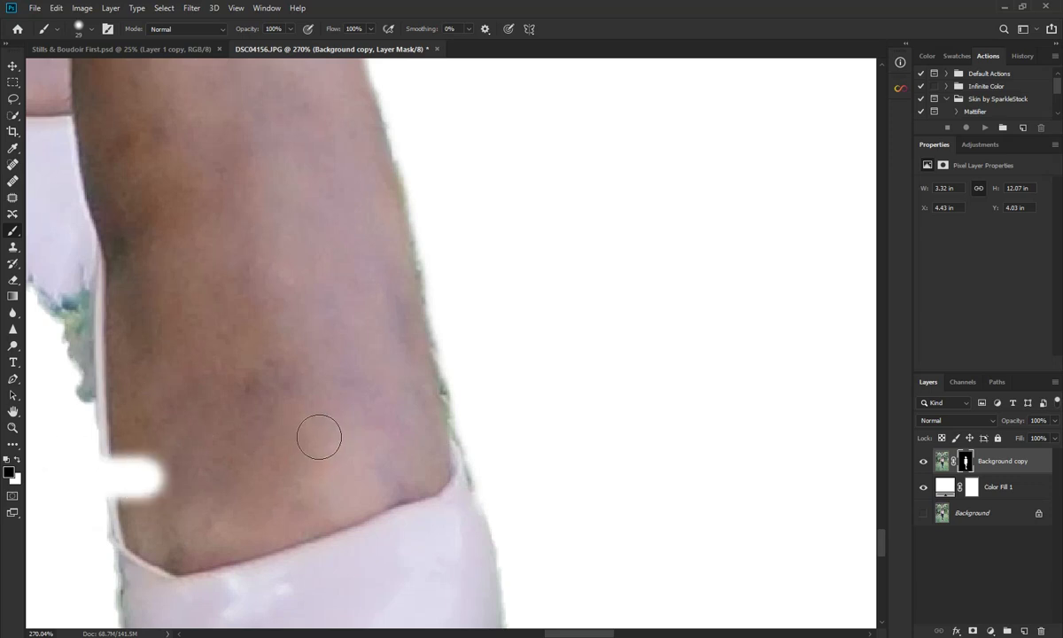
pyautogui.hotkey('ctrl', 'z')
# Step: Mask the fringe at the shoe toe, then restore the toe edge that was hidden
pyautogui.scroll(-3, 580, 534)
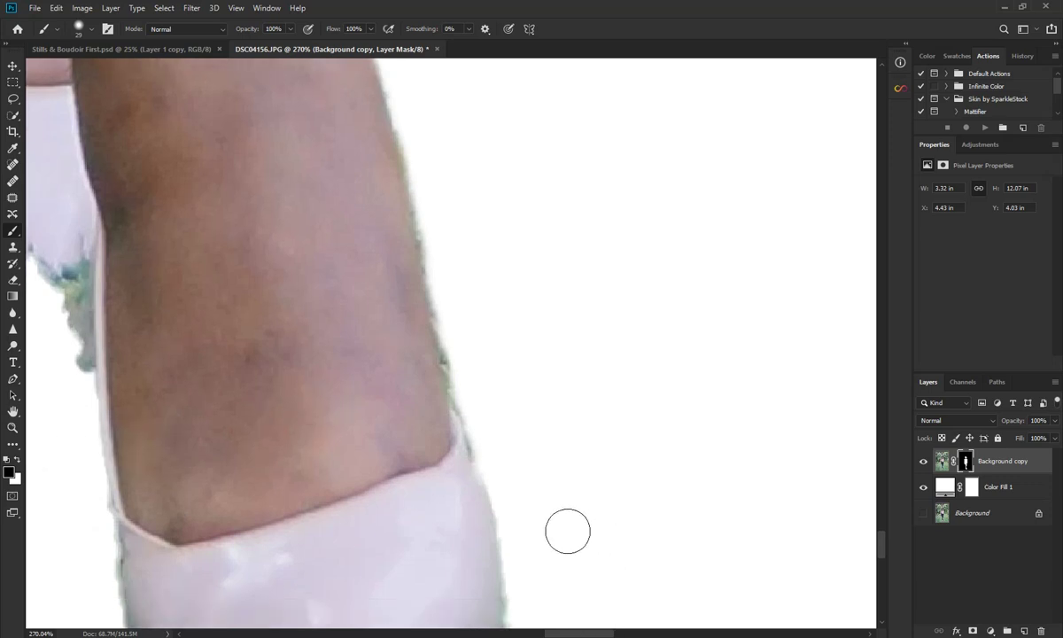
pyautogui.scroll(-2, 477, 515)
pyautogui.scroll(-2, 484, 512)
pyautogui.scroll(-1, 468, 468)
pyautogui.scroll(-1, 468, 469)
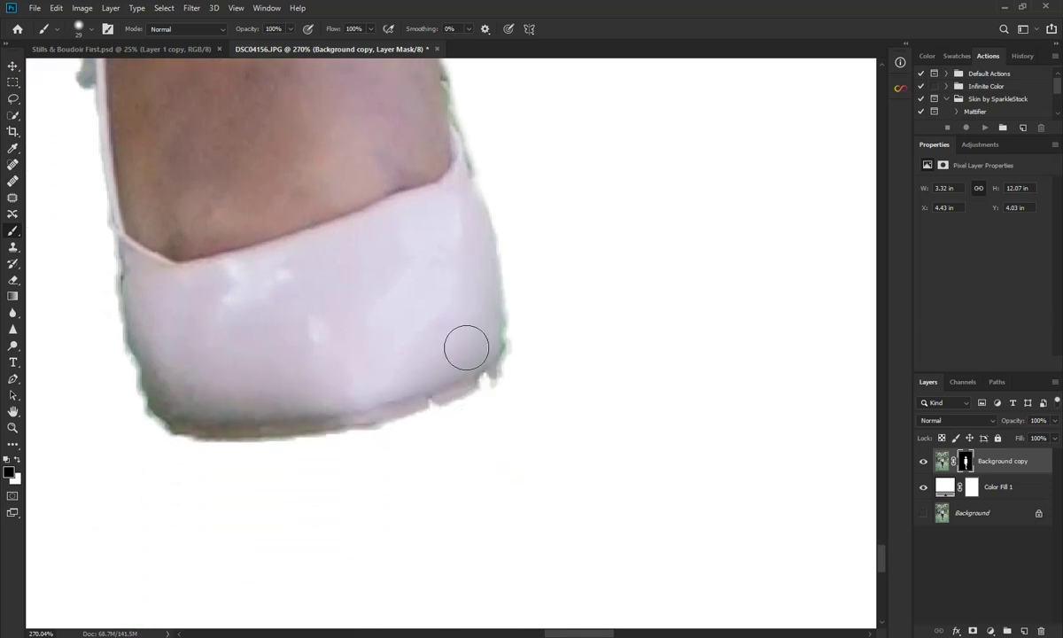
pyautogui.moveTo(489, 356); pyautogui.dragTo(450, 387)
pyautogui.press('x')
pyautogui.moveTo(489, 339)
pyautogui.mouseDown()
pyautogui.moveTo(482, 367)
pyautogui.moveTo(389, 412)
pyautogui.moveTo(171, 427)
pyautogui.moveTo(123, 361)
pyautogui.moveTo(102, 119)
pyautogui.mouseUp()
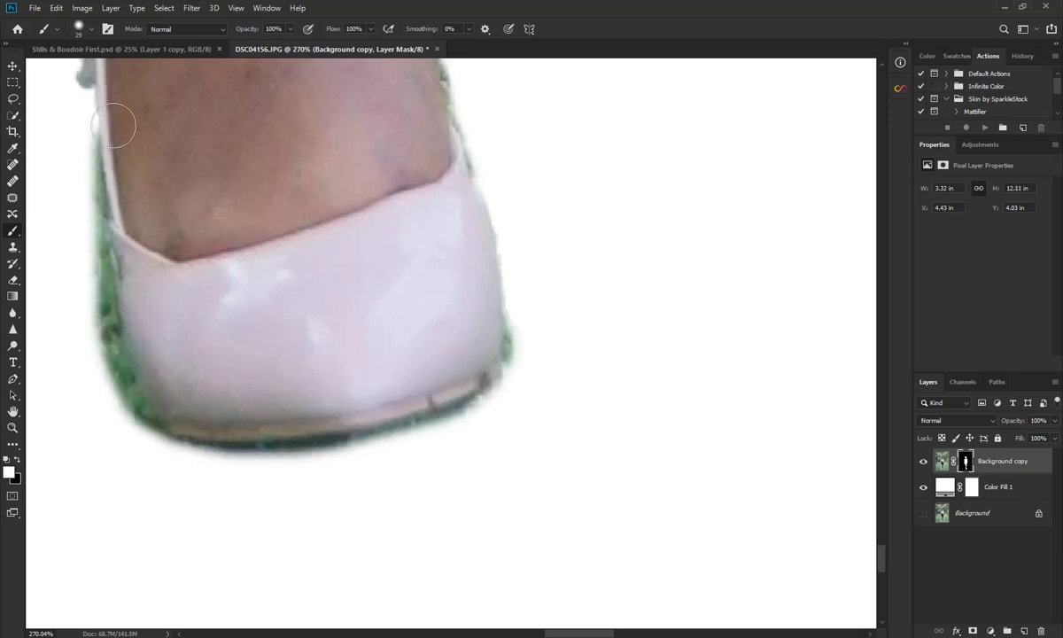
# Step: Switch to white and paint the other shoe's bottom and left edges back onto the mask
pyautogui.scroll(1, 87, 207)
pyautogui.scroll(2, 92, 211)
pyautogui.scroll(1, 92, 211)
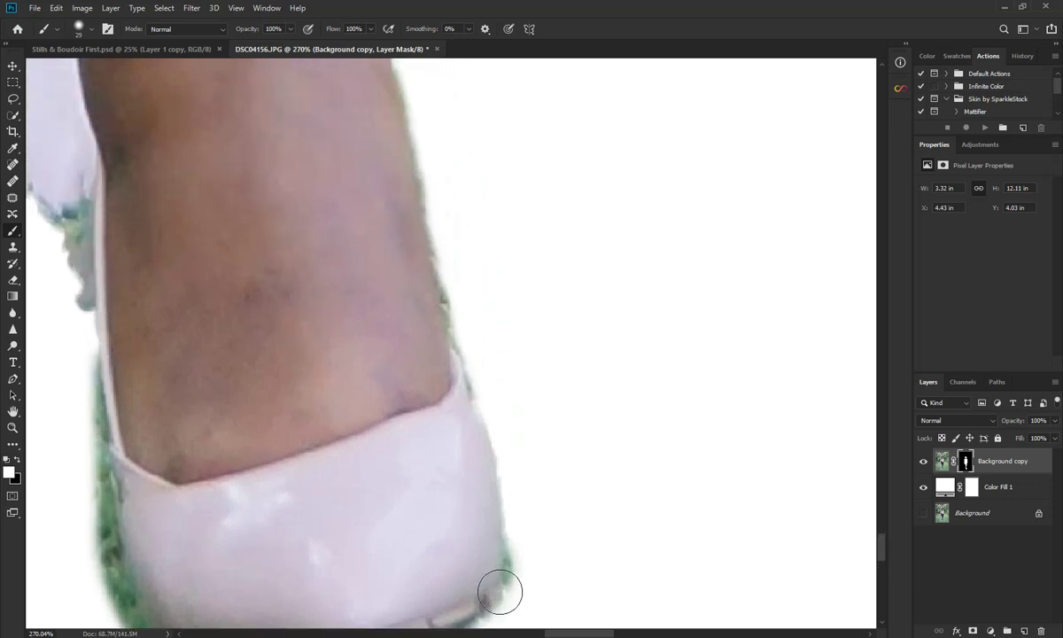
pyautogui.moveTo(567, 635); pyautogui.dragTo(545, 635)
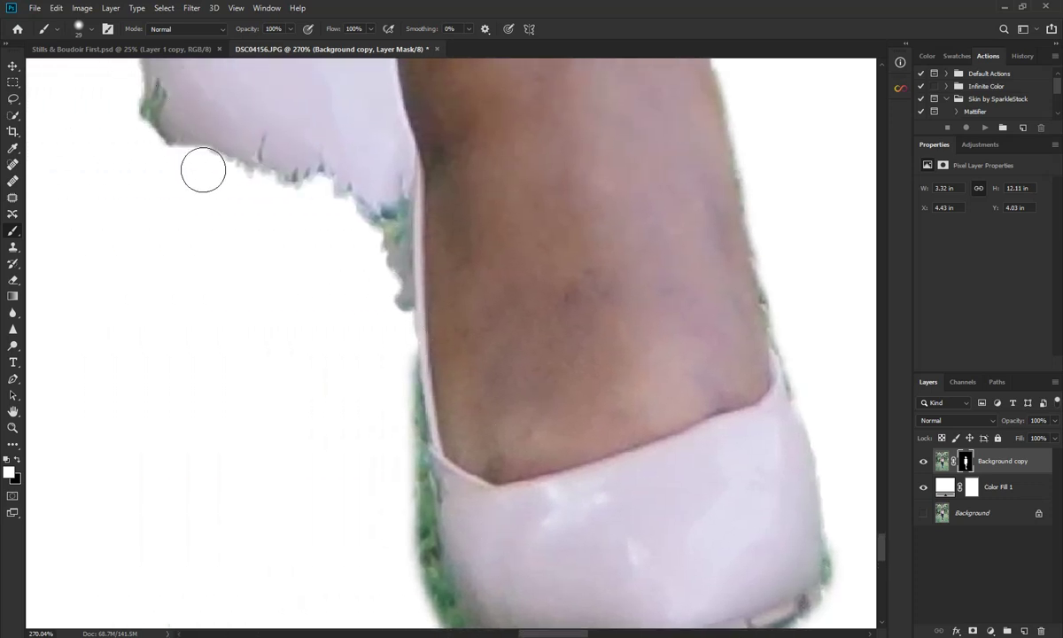
pyautogui.scroll(1, 202, 173)
pyautogui.press('x')
pyautogui.moveTo(192, 269)
pyautogui.mouseDown()
pyautogui.moveTo(190, 296)
pyautogui.moveTo(157, 239)
pyautogui.moveTo(297, 308)
pyautogui.moveTo(254, 321)
pyautogui.moveTo(374, 325)
pyautogui.moveTo(284, 315)
pyautogui.moveTo(373, 351)
pyautogui.moveTo(173, 227)
pyautogui.moveTo(311, 351)
pyautogui.moveTo(225, 339)
pyautogui.moveTo(209, 354)
pyautogui.moveTo(404, 370)
pyautogui.mouseUp()
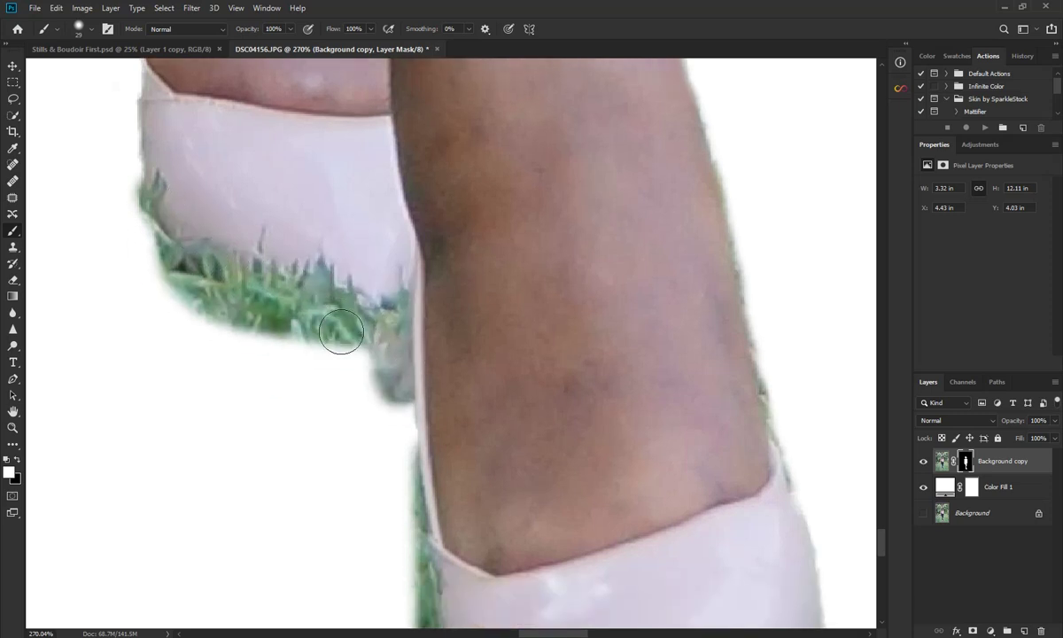
pyautogui.scroll(1, 266, 302)
pyautogui.scroll(2, 159, 304)
pyautogui.scroll(2, 124, 177)
pyautogui.moveTo(125, 178)
pyautogui.mouseDown()
pyautogui.moveTo(172, 470)
pyautogui.moveTo(257, 518)
pyautogui.moveTo(391, 503)
pyautogui.mouseUp()
# Step: Paint white on the layer mask to restore more of the shoe's left edge
pyautogui.scroll(3, 76, 302)
pyautogui.scroll(2, 73, 294)
pyautogui.scroll(4, 73, 293)
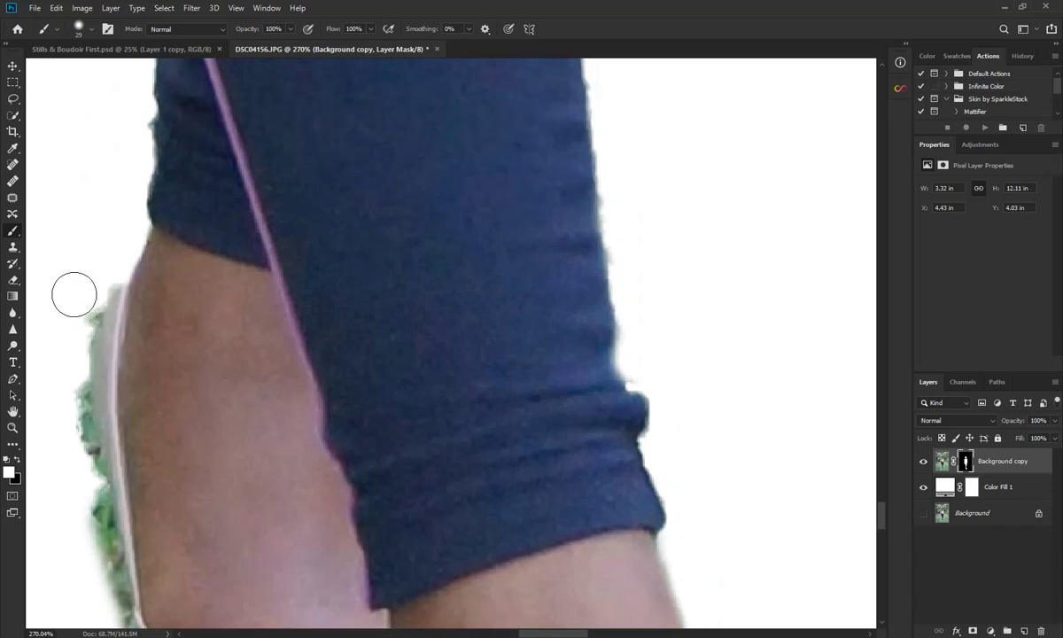
pyautogui.scroll(2, 73, 293)
pyautogui.moveTo(158, 359)
pyautogui.mouseDown()
pyautogui.moveTo(93, 383)
pyautogui.moveTo(101, 509)
pyautogui.mouseUp()
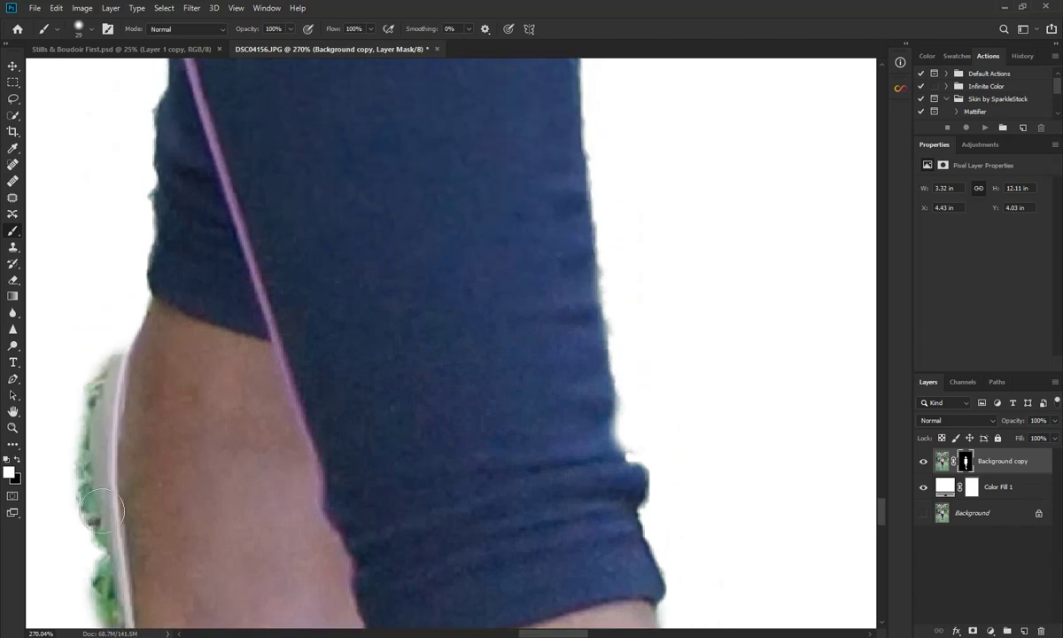
# Step: Paint the sunglasses' two thin arms dangling from the hand back into the mask
pyautogui.scroll(1, 189, 304)
pyautogui.scroll(3, 185, 304)
pyautogui.scroll(2, 174, 311)
pyautogui.scroll(1, 170, 314)
pyautogui.scroll(2, 172, 319)
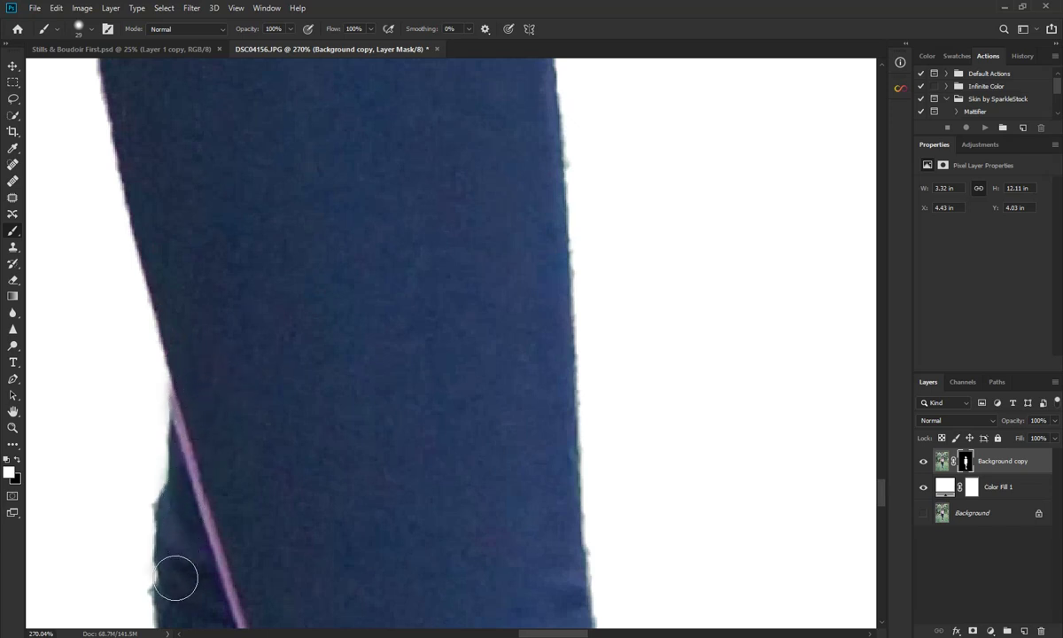
pyautogui.scroll(4, 78, 363)
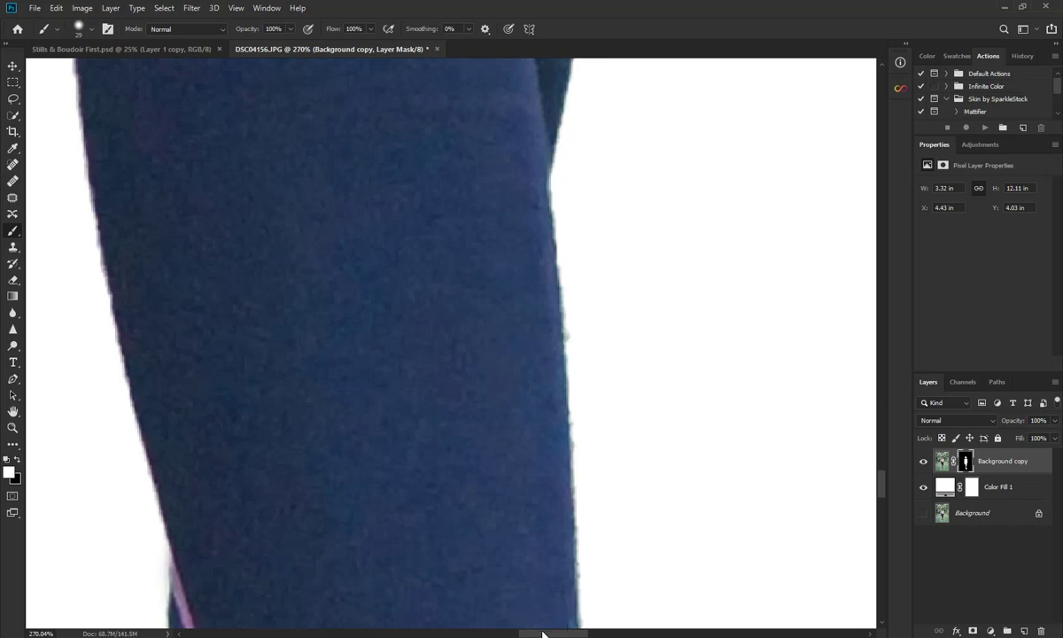
pyautogui.hscroll(-5, 544, 633)
pyautogui.moveTo(870, 485); pyautogui.dragTo(872, 406)
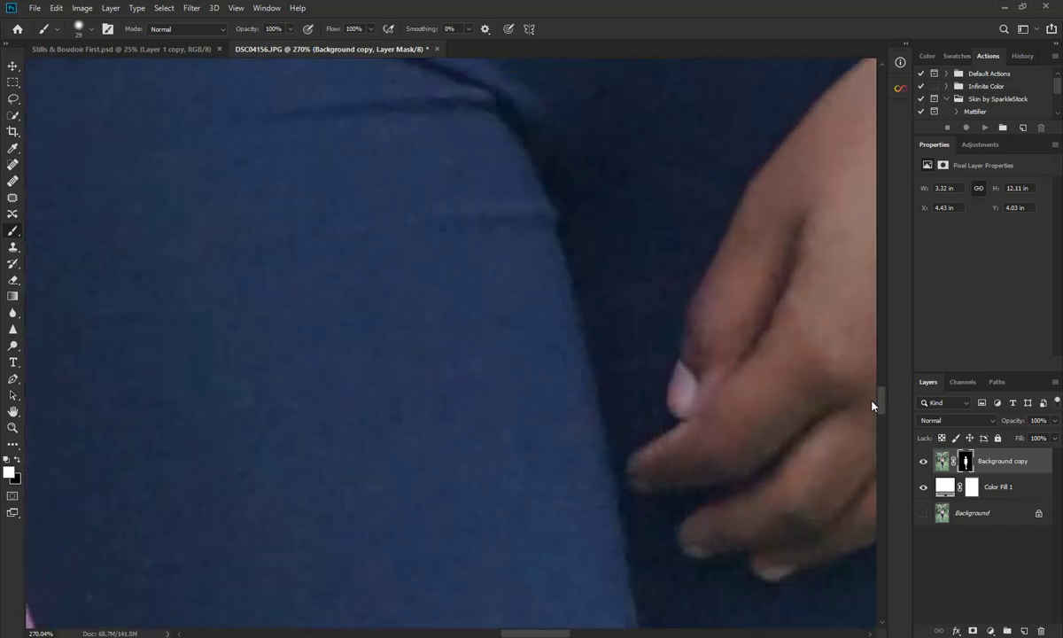
pyautogui.moveTo(521, 635); pyautogui.dragTo(487, 633)
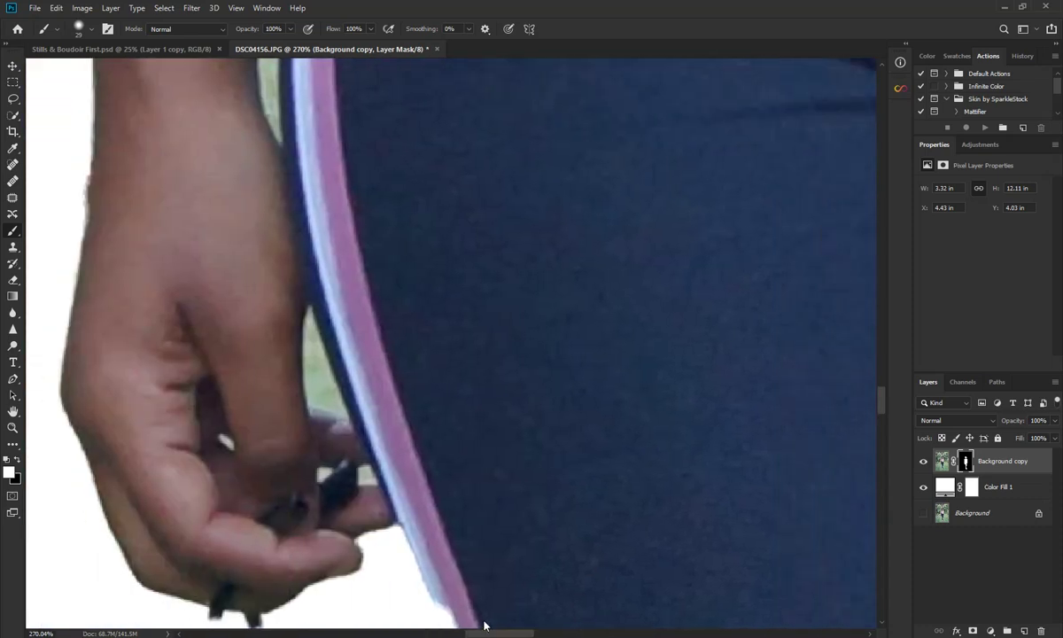
pyautogui.scroll(-3, 357, 470)
pyautogui.scroll(-3, 328, 468)
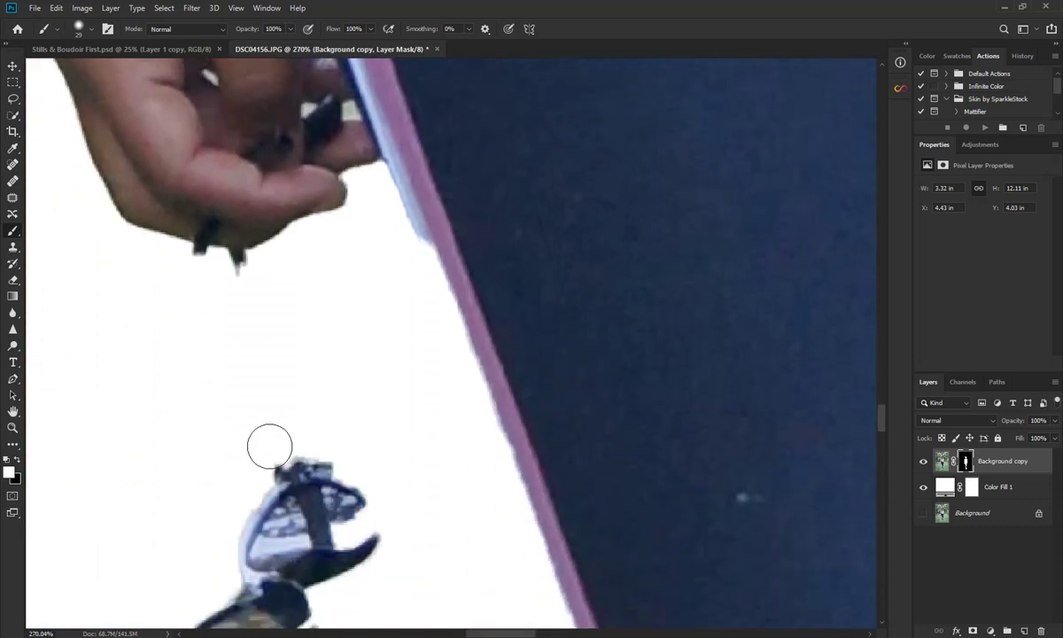
pyautogui.scroll(-1, 268, 444)
pyautogui.moveTo(335, 452)
pyautogui.mouseDown()
pyautogui.moveTo(321, 505)
pyautogui.moveTo(323, 443)
pyautogui.moveTo(350, 447)
pyautogui.moveTo(354, 434)
pyautogui.mouseUp()
# Step: Paint white to restore the strand from the sunglasses up to the hand and the lower pieces
pyautogui.moveTo(297, 387)
pyautogui.mouseDown()
pyautogui.moveTo(234, 254)
pyautogui.moveTo(221, 195)
pyautogui.moveTo(196, 195)
pyautogui.moveTo(213, 285)
pyautogui.moveTo(185, 328)
pyautogui.moveTo(147, 477)
pyautogui.moveTo(142, 585)
pyautogui.moveTo(158, 496)
pyautogui.moveTo(161, 284)
pyautogui.moveTo(198, 182)
pyautogui.mouseUp()
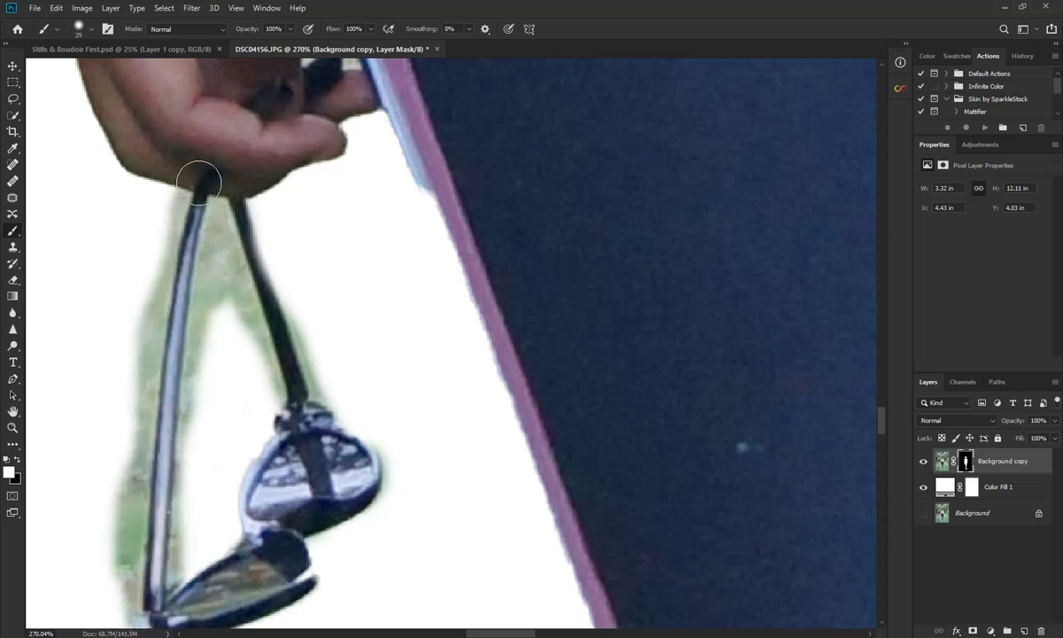
pyautogui.scroll(-2, 200, 265)
pyautogui.scroll(-2, 191, 319)
pyautogui.moveTo(203, 492)
pyautogui.mouseDown()
pyautogui.moveTo(333, 376)
pyautogui.moveTo(353, 379)
pyautogui.mouseUp()
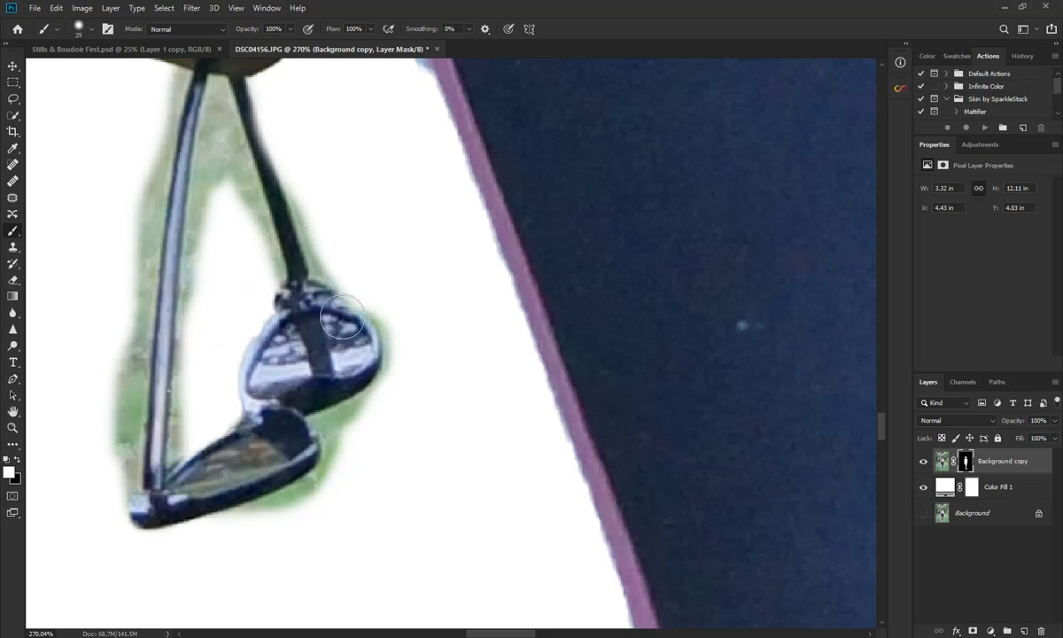
# Step: With black, paint away the green fringe around the strands and the dangling sunglasses
pyautogui.press('x')
pyautogui.moveTo(211, 142)
pyautogui.mouseDown()
pyautogui.moveTo(221, 188)
pyautogui.moveTo(206, 309)
pyautogui.moveTo(223, 173)
pyautogui.moveTo(233, 173)
pyautogui.moveTo(195, 428)
pyautogui.moveTo(202, 321)
pyautogui.moveTo(166, 240)
pyautogui.mouseUp()
pyautogui.moveTo(136, 85)
pyautogui.mouseDown()
pyautogui.moveTo(157, 88)
pyautogui.moveTo(157, 104)
pyautogui.moveTo(112, 418)
pyautogui.mouseUp()
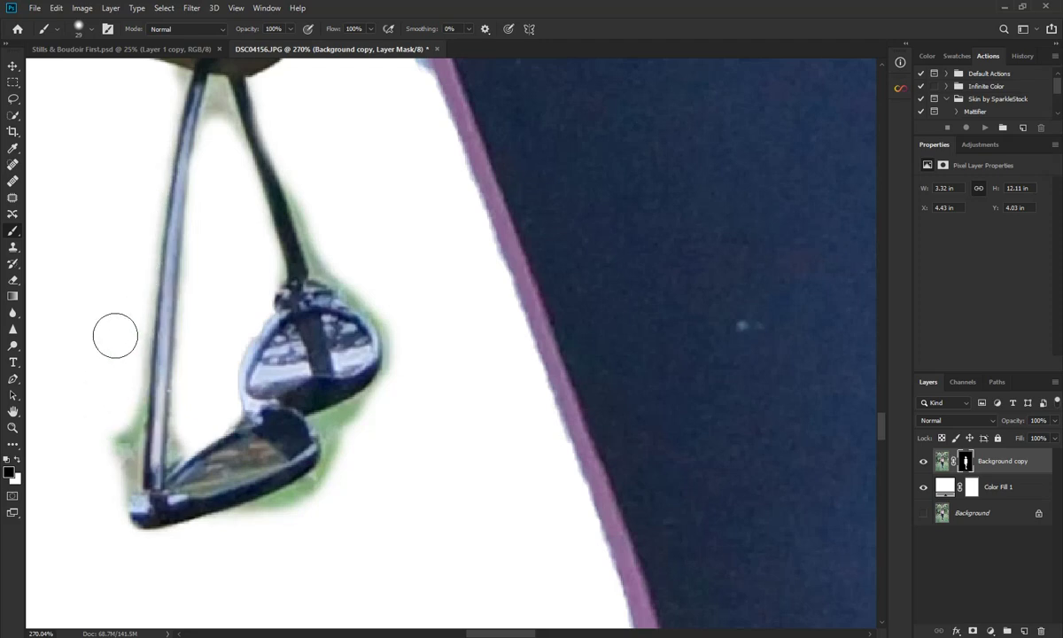
pyautogui.moveTo(118, 403); pyautogui.dragTo(117, 449)
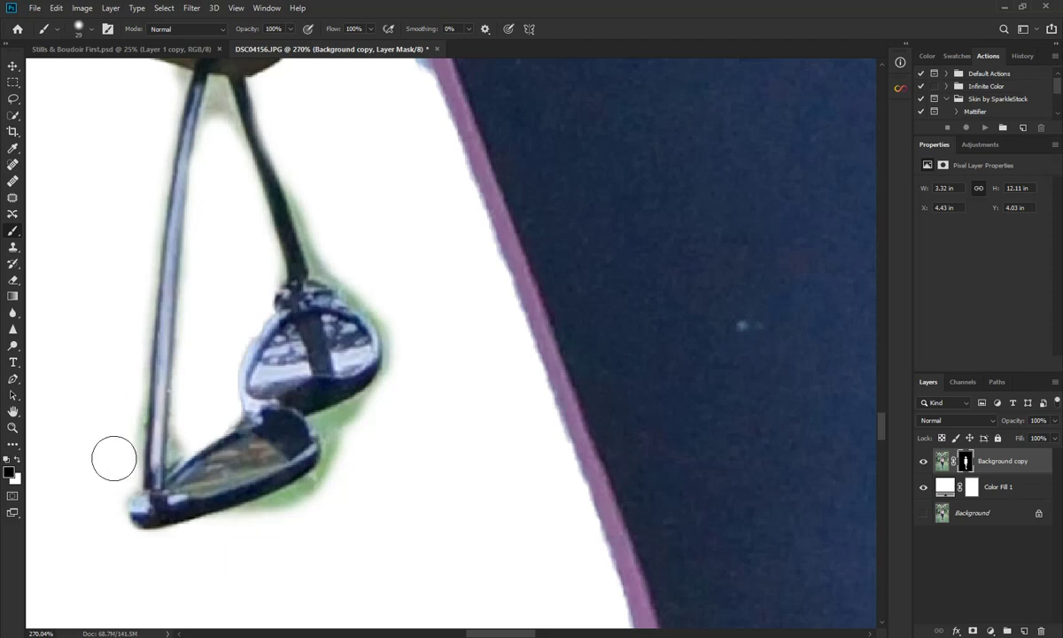
pyautogui.moveTo(164, 546)
pyautogui.mouseDown()
pyautogui.moveTo(226, 541)
pyautogui.moveTo(331, 490)
pyautogui.moveTo(351, 438)
pyautogui.moveTo(333, 422)
pyautogui.moveTo(335, 468)
pyautogui.mouseUp()
pyautogui.moveTo(343, 417)
pyautogui.mouseDown()
pyautogui.moveTo(394, 375)
pyautogui.moveTo(393, 329)
pyautogui.mouseUp()
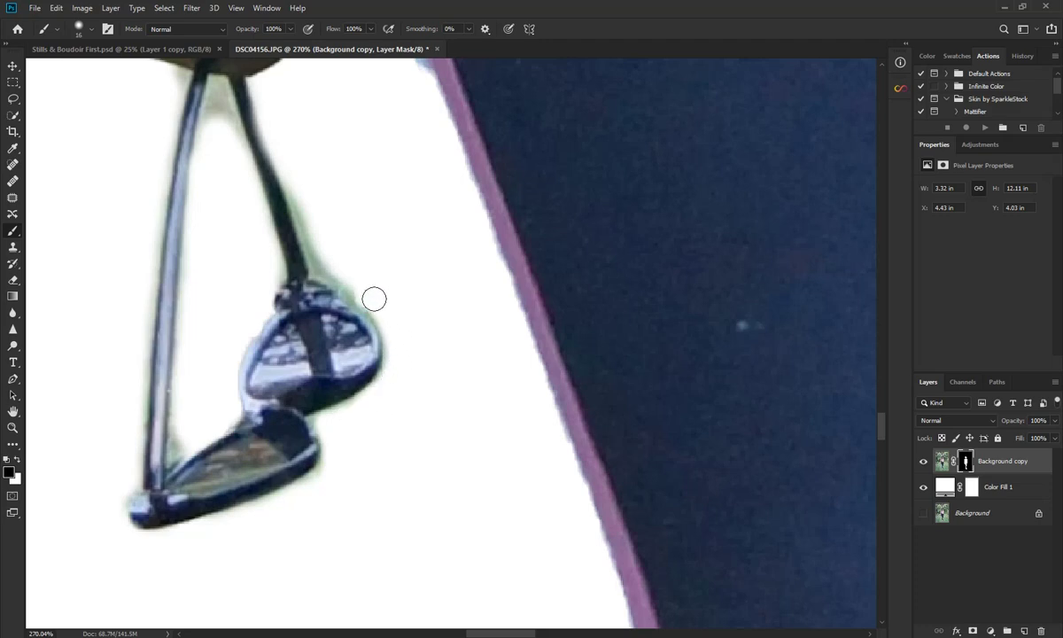
pyautogui.moveTo(295, 172)
pyautogui.mouseDown()
pyautogui.moveTo(321, 258)
pyautogui.moveTo(351, 287)
pyautogui.mouseUp()
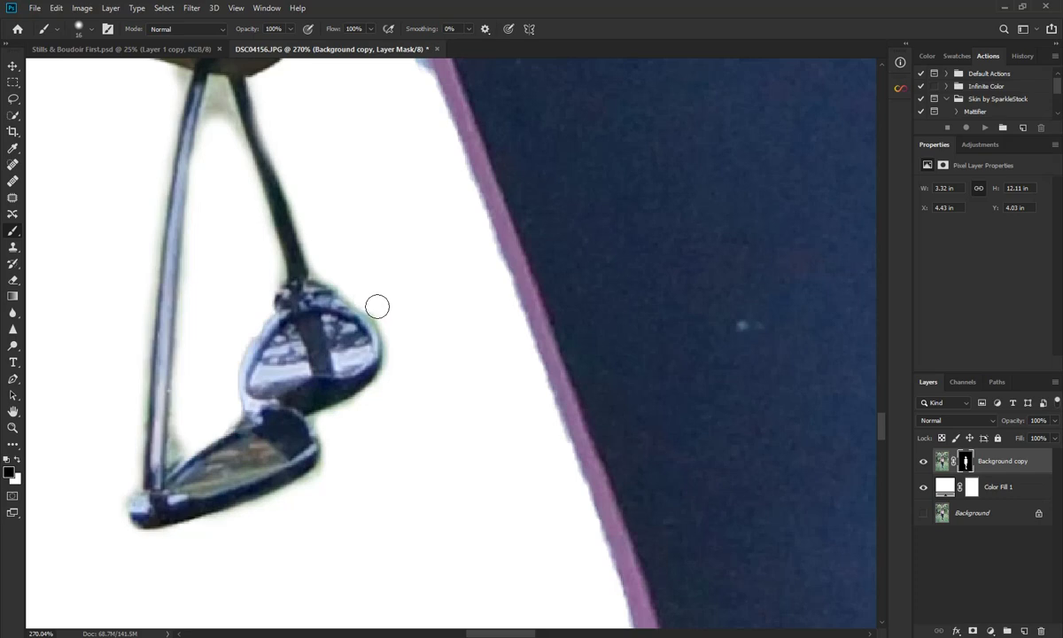
# Step: With a smaller brush, mask out the green gap between the hand and the waistband
pyautogui.scroll(1, 233, 365)
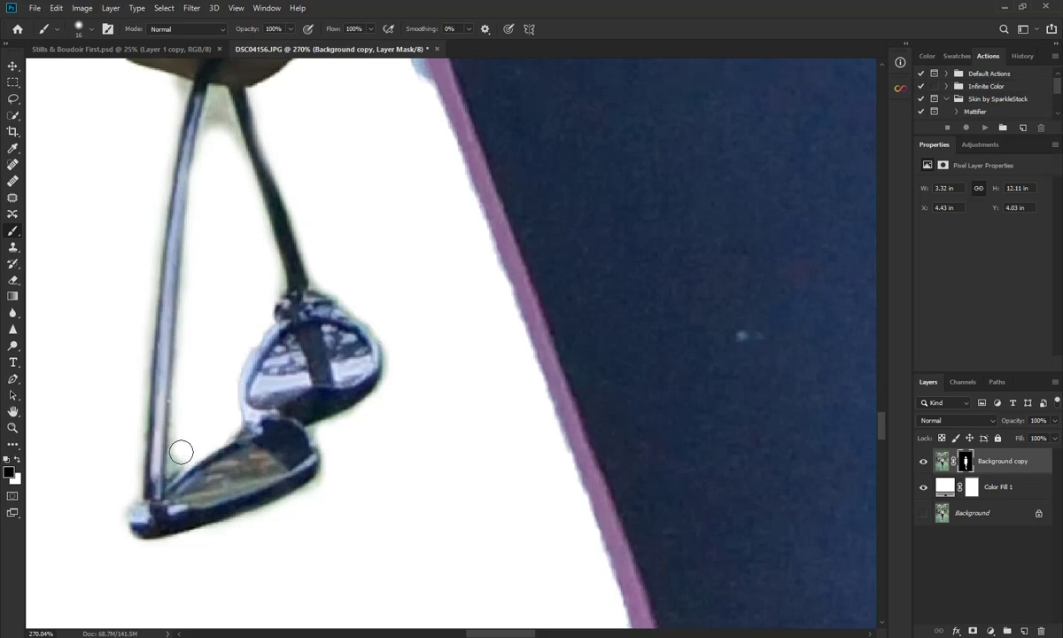
pyautogui.moveTo(189, 449); pyautogui.dragTo(180, 448)
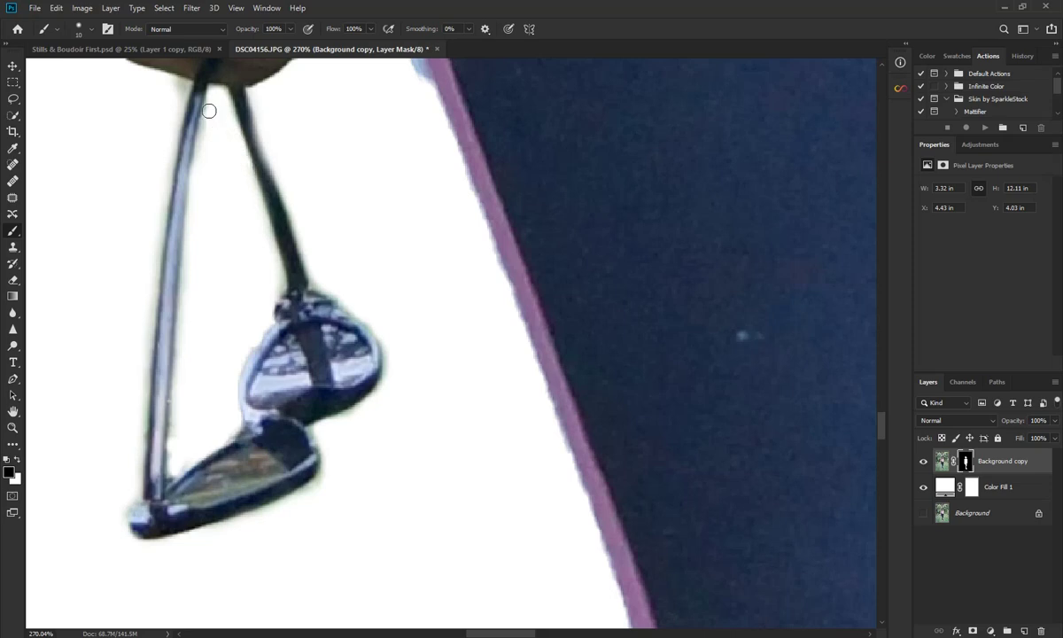
pyautogui.scroll(3, 177, 178)
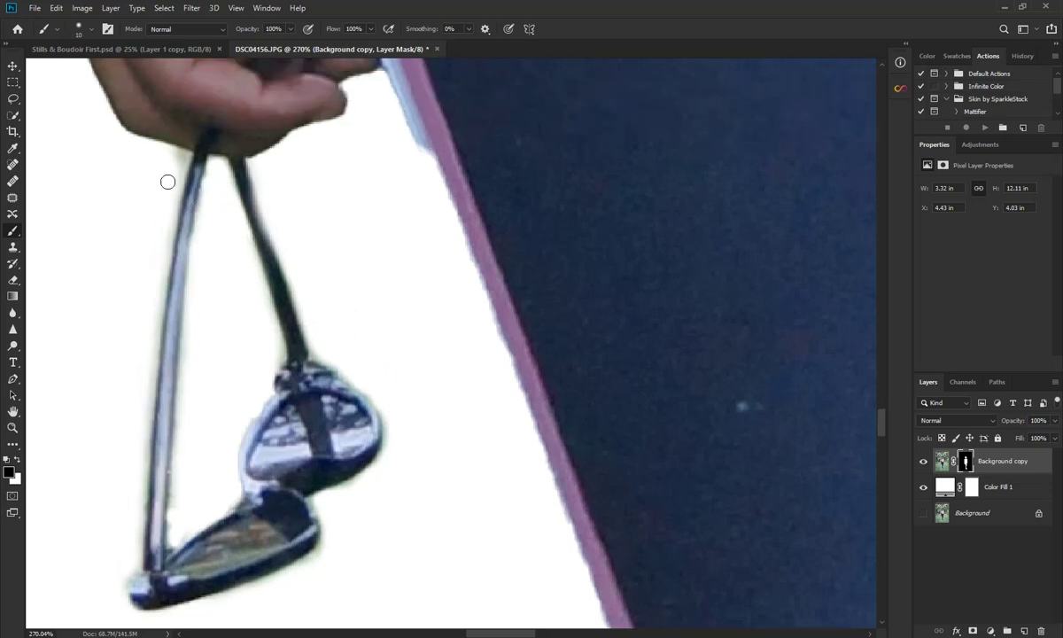
pyautogui.scroll(3, 167, 203)
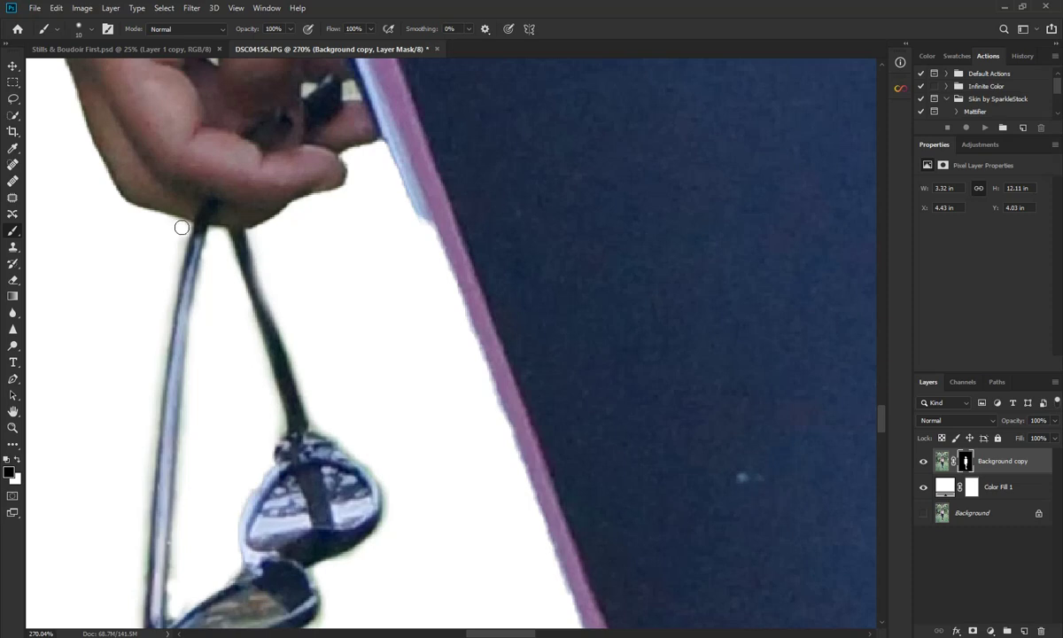
pyautogui.scroll(2, 422, 273)
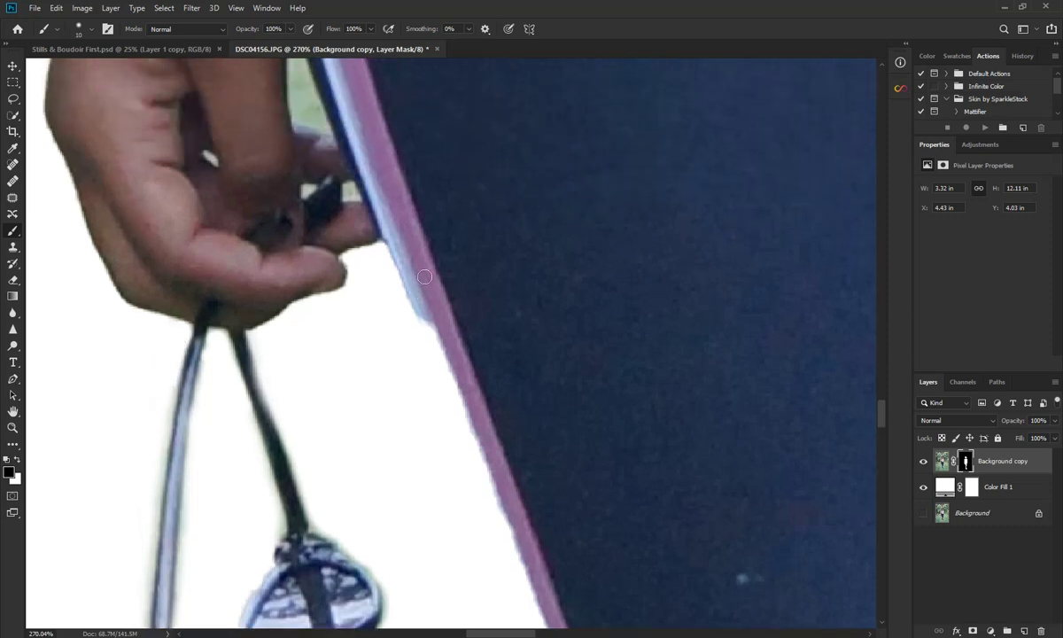
pyautogui.scroll(1, 277, 277)
pyautogui.scroll(3, 279, 273)
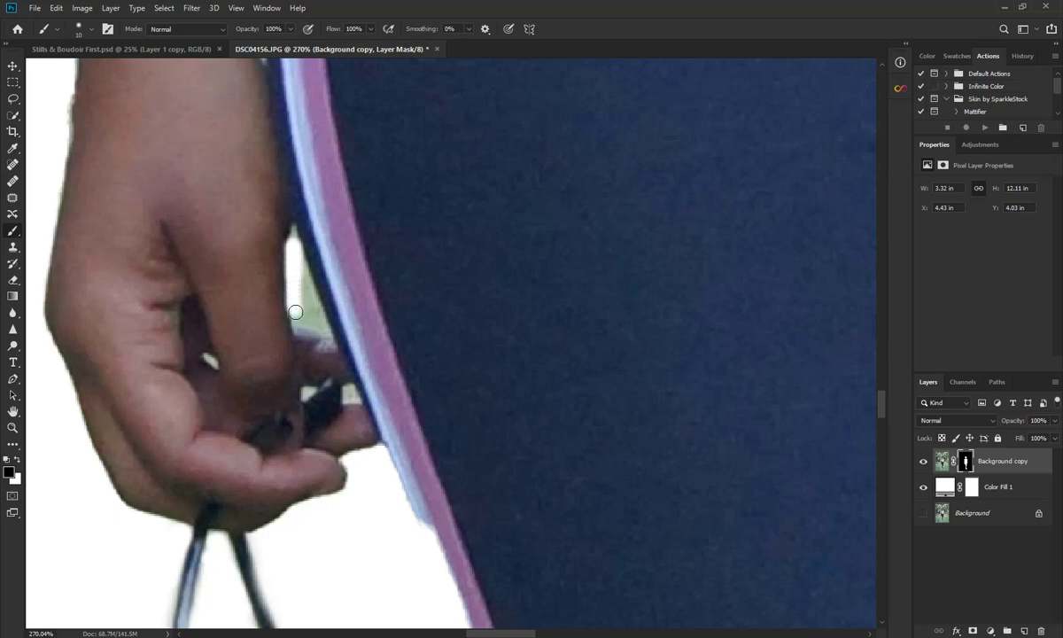
pyautogui.moveTo(309, 308); pyautogui.dragTo(303, 277)
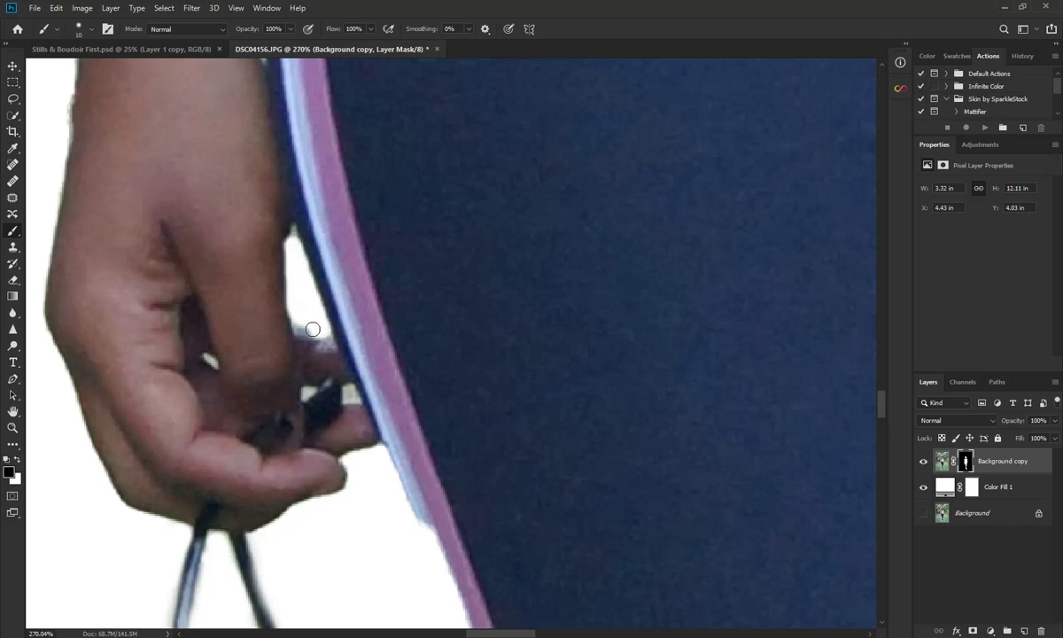
pyautogui.scroll(2, 123, 302)
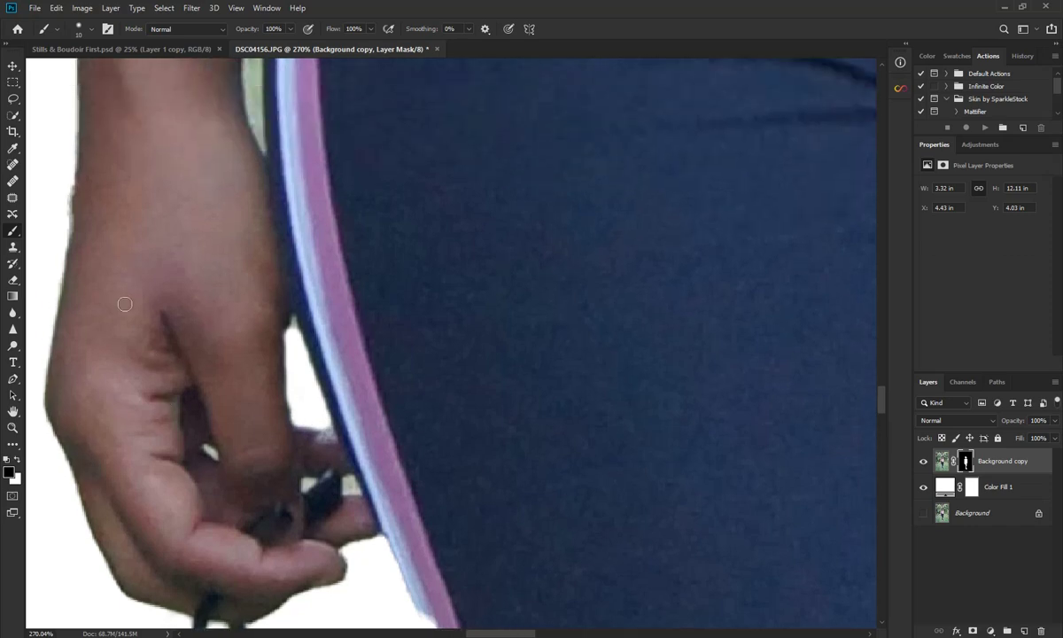
# Step: With a smaller brush, paint out the green sliver beside the waistband stripe
pyautogui.scroll(2, 83, 284)
pyautogui.scroll(2, 147, 280)
pyautogui.scroll(2, 193, 278)
pyautogui.scroll(2, 193, 278)
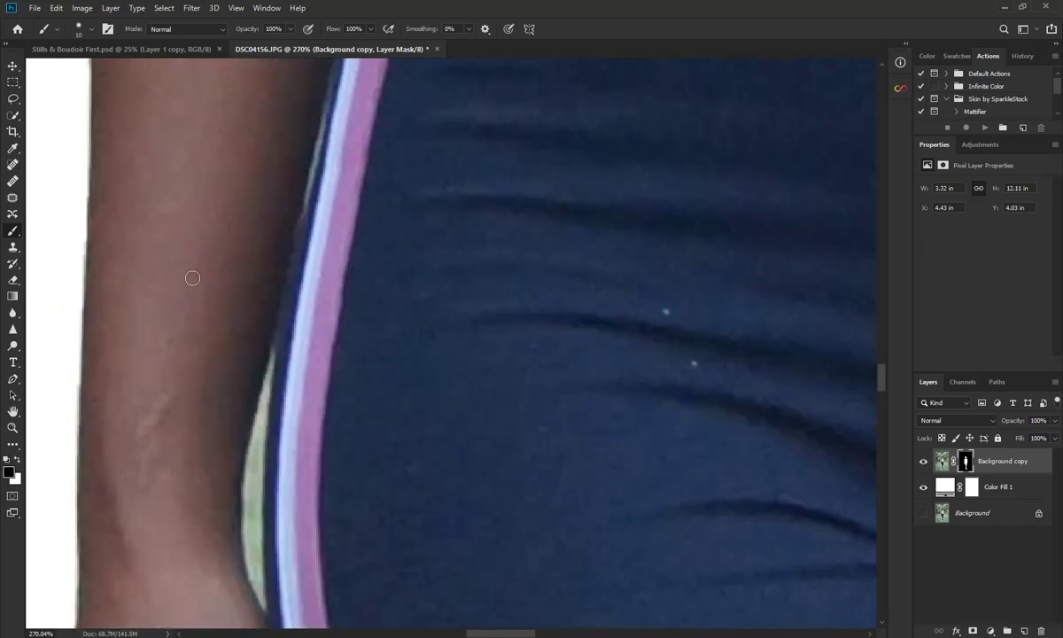
pyautogui.scroll(-2, 283, 207)
pyautogui.scroll(-3, 270, 293)
pyautogui.scroll(-2, 263, 373)
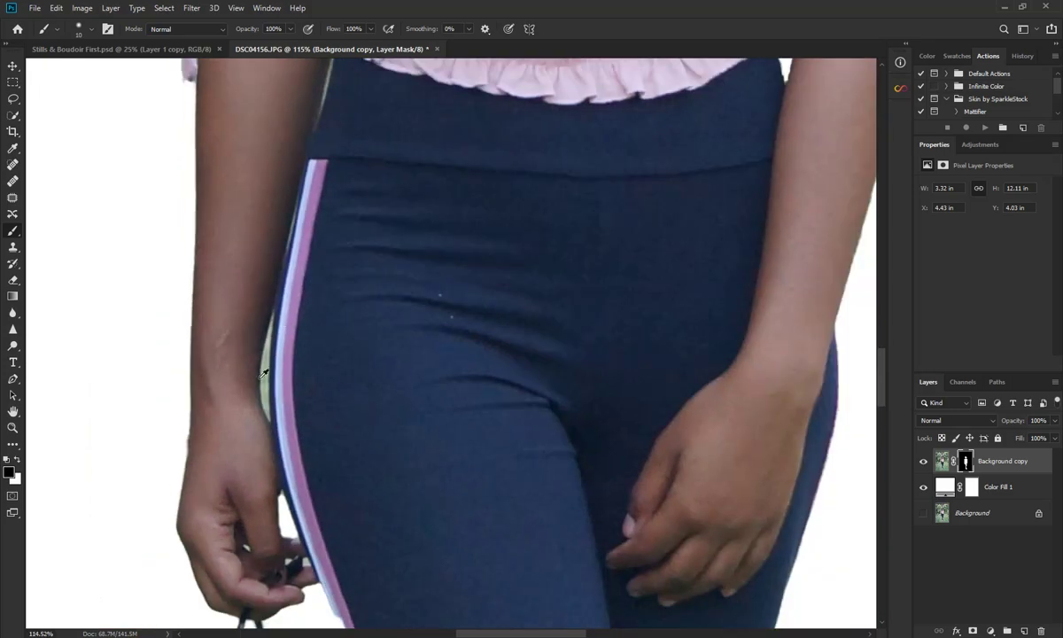
pyautogui.scroll(2, 259, 416)
pyautogui.scroll(3, 264, 390)
pyautogui.scroll(3, 268, 372)
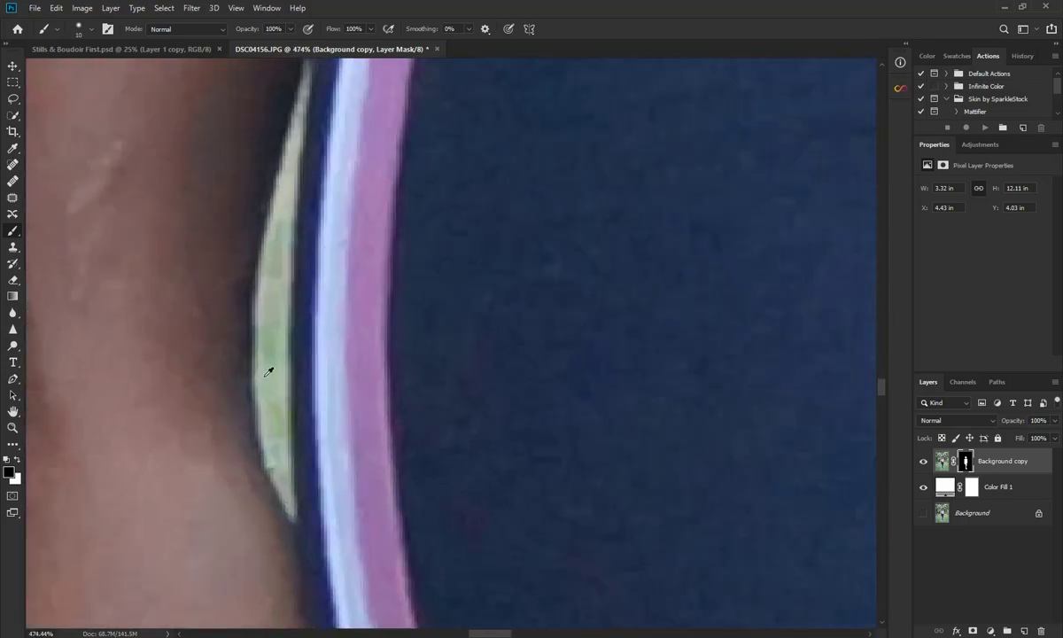
pyautogui.scroll(2, 270, 371)
pyautogui.scroll(1, 275, 328)
pyautogui.scroll(1, 277, 309)
pyautogui.moveTo(277, 338); pyautogui.dragTo(271, 336)
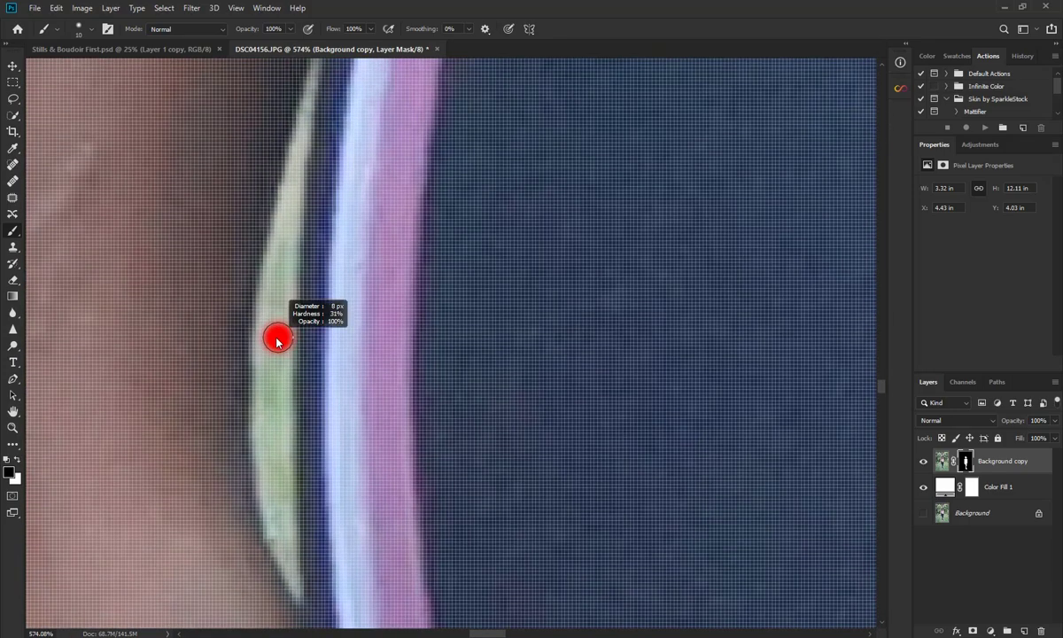
pyautogui.moveTo(282, 247)
pyautogui.mouseDown()
pyautogui.moveTo(261, 427)
pyautogui.moveTo(284, 553)
pyautogui.moveTo(277, 325)
pyautogui.moveTo(279, 503)
pyautogui.mouseUp()
pyautogui.moveTo(277, 371)
pyautogui.mouseDown()
pyautogui.moveTo(300, 149)
pyautogui.moveTo(282, 228)
pyautogui.moveTo(278, 420)
pyautogui.moveTo(289, 566)
pyautogui.mouseUp()
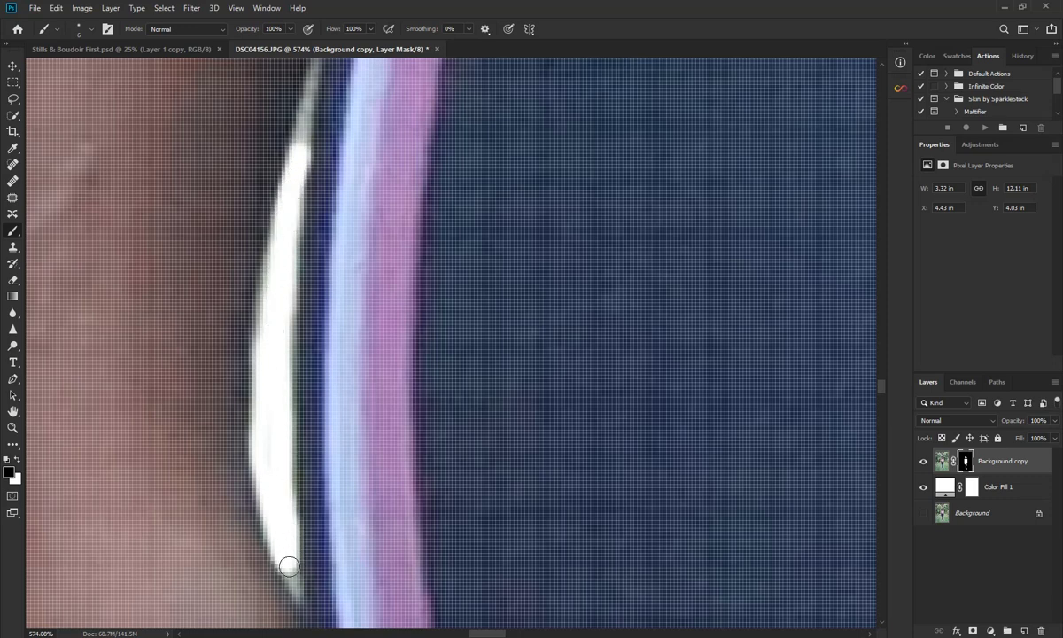
# Step: With a 6 px brush and sampled white, paint the mask gap between the arm and the shorts' stripe
pyautogui.scroll(5, 289, 520)
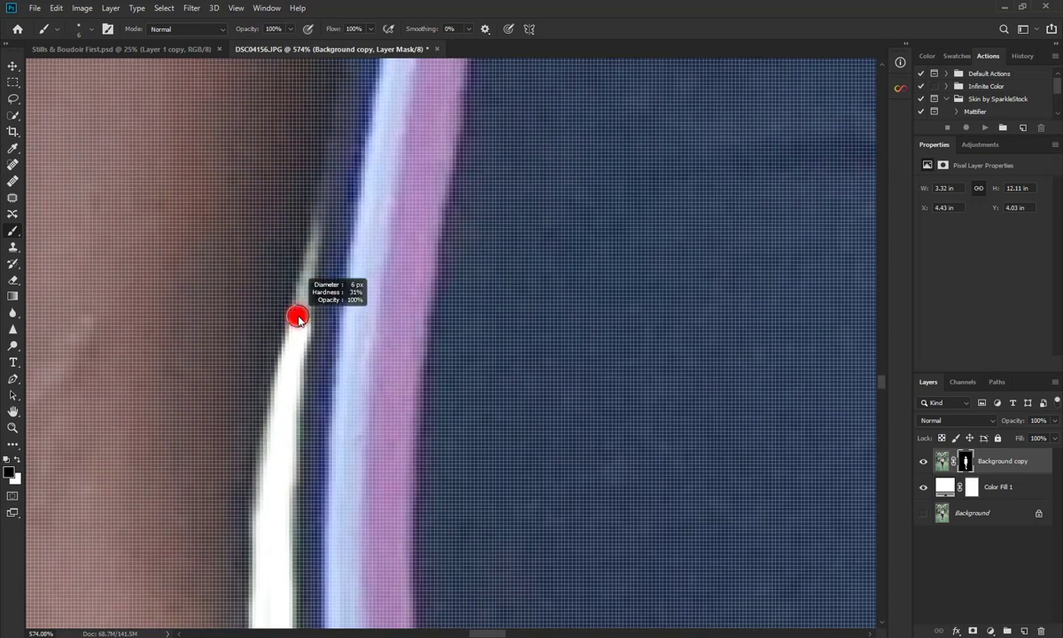
pyautogui.keyDown('alt'); pyautogui.rightClick(306, 312); pyautogui.keyUp('alt')
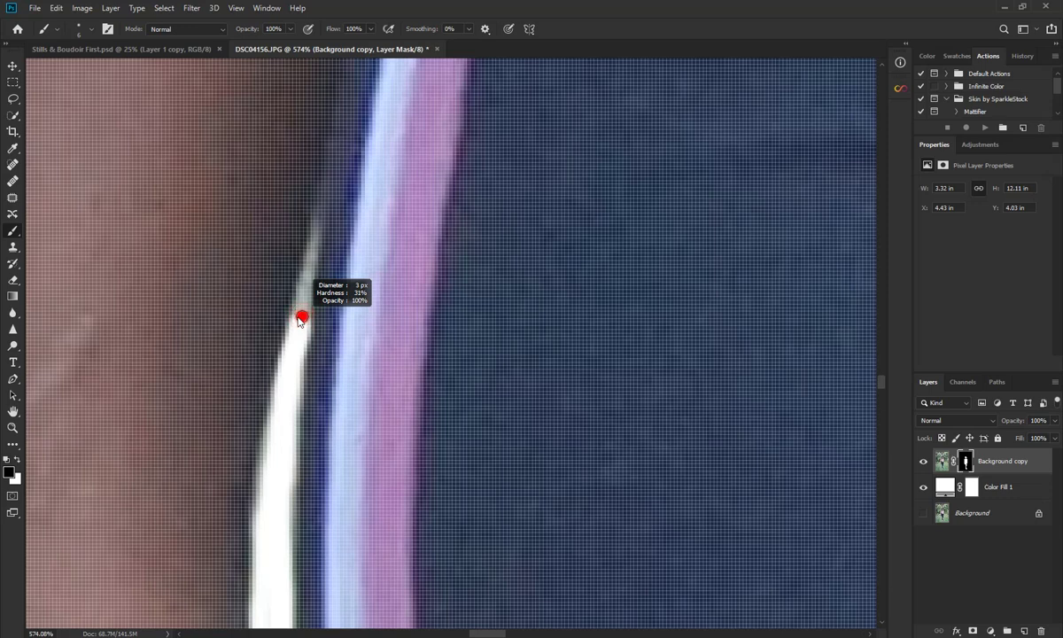
pyautogui.keyDown('alt'); pyautogui.click(300, 310); pyautogui.keyUp('alt')
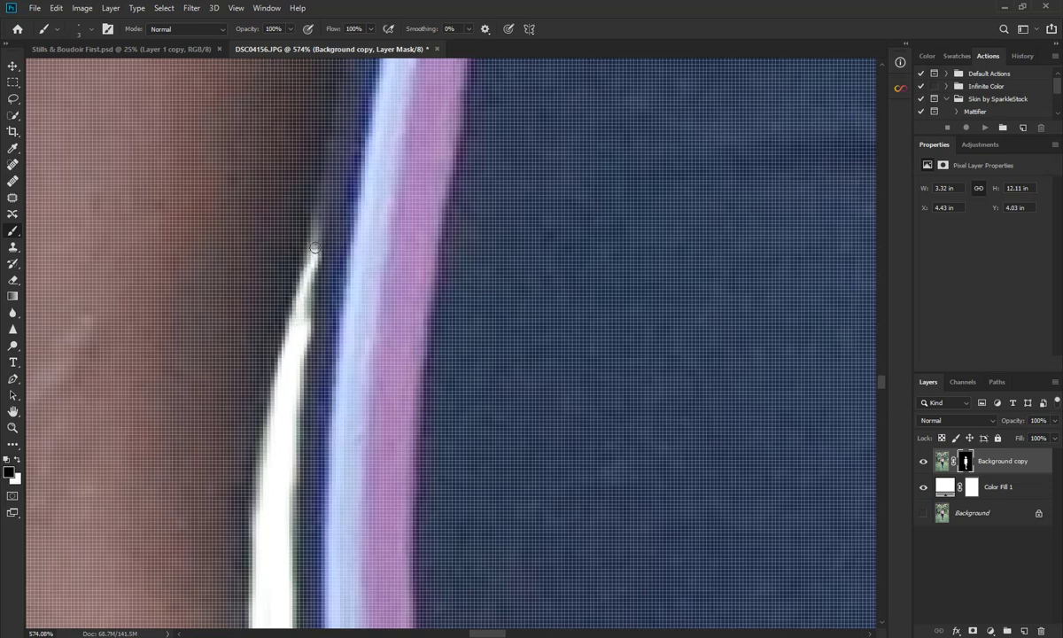
pyautogui.moveTo(307, 302); pyautogui.dragTo(298, 353)
pyautogui.scroll(-2, 283, 337)
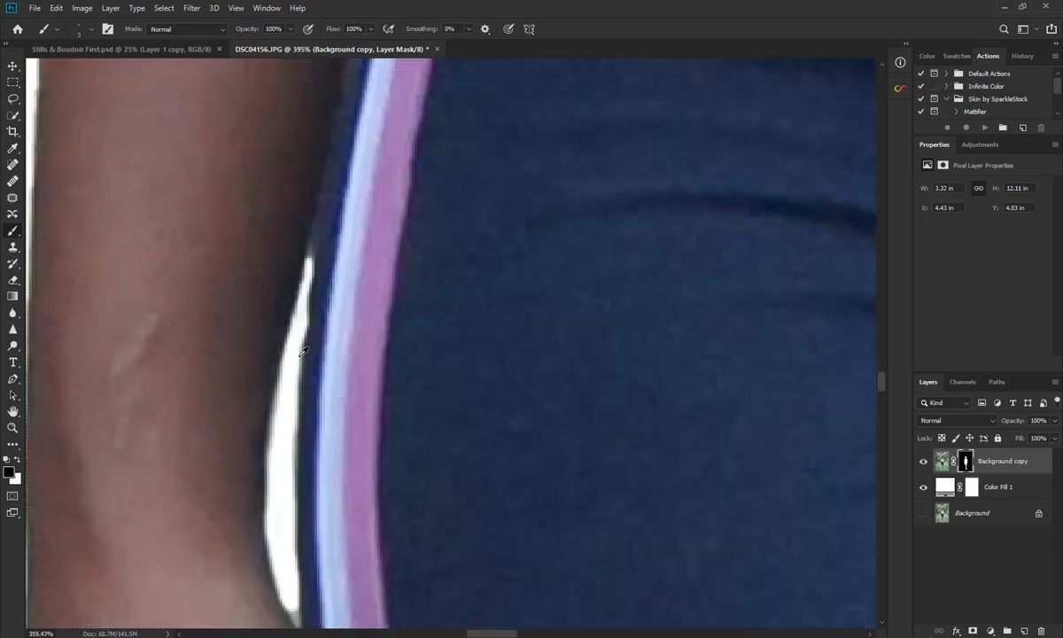
pyautogui.scroll(-2, 254, 316)
pyautogui.scroll(-1, 239, 328)
# Step: Sample white and paint the mask along the strap to widen the gap beside it
pyautogui.scroll(1, 233, 342)
pyautogui.scroll(3, 221, 333)
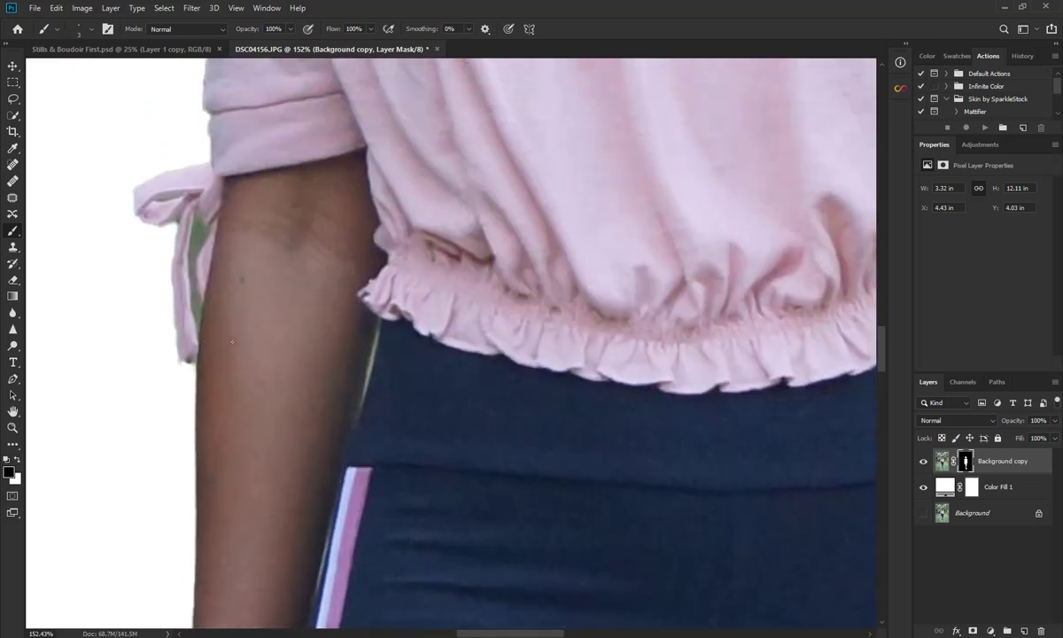
pyautogui.scroll(1, 209, 321)
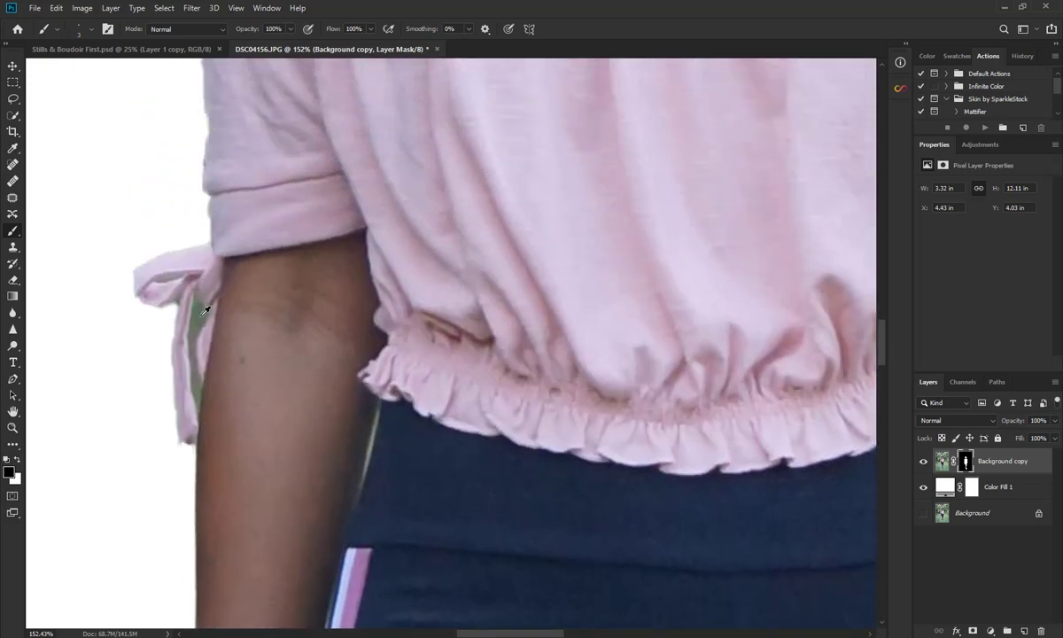
pyautogui.scroll(2, 188, 296)
pyautogui.scroll(2, 189, 299)
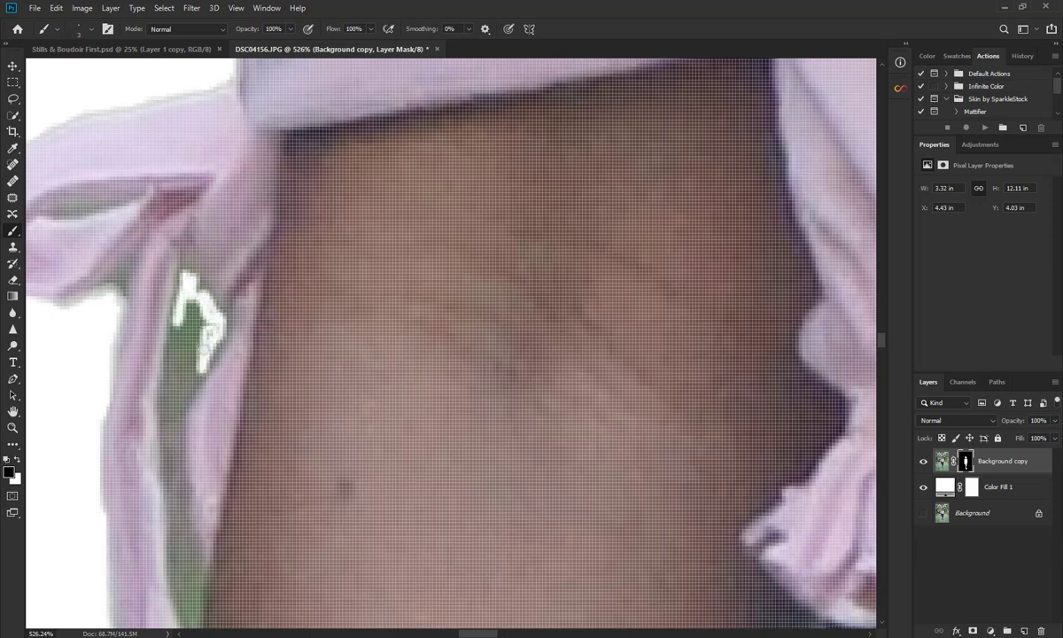
pyautogui.keyDown('alt'); pyautogui.click(195, 326); pyautogui.keyUp('alt')
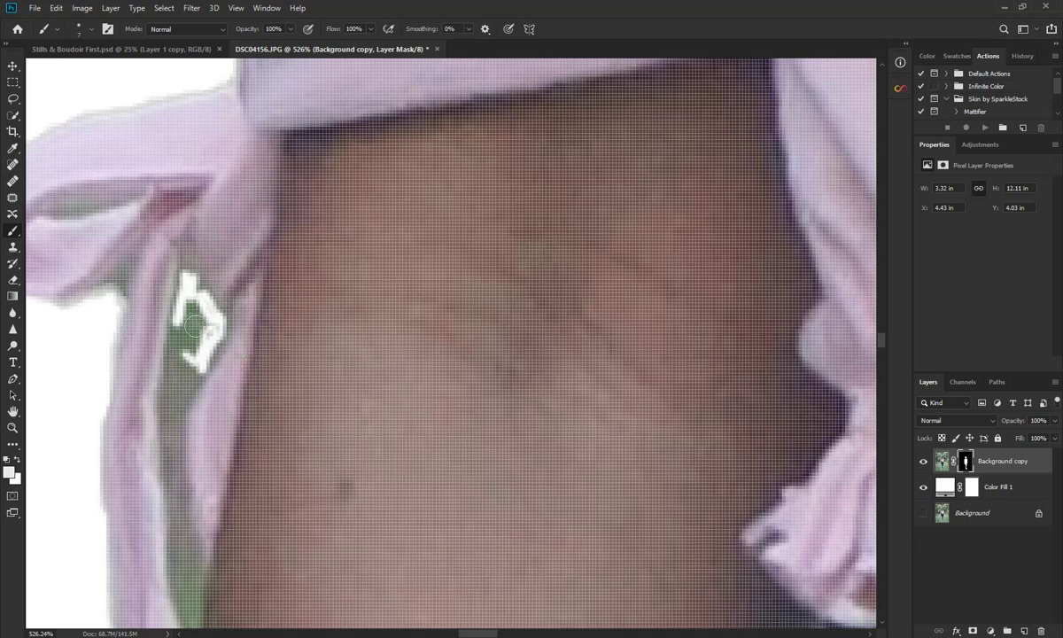
pyautogui.moveTo(187, 342)
pyautogui.mouseDown()
pyautogui.moveTo(203, 325)
pyautogui.moveTo(163, 403)
pyautogui.moveTo(182, 563)
pyautogui.mouseUp()
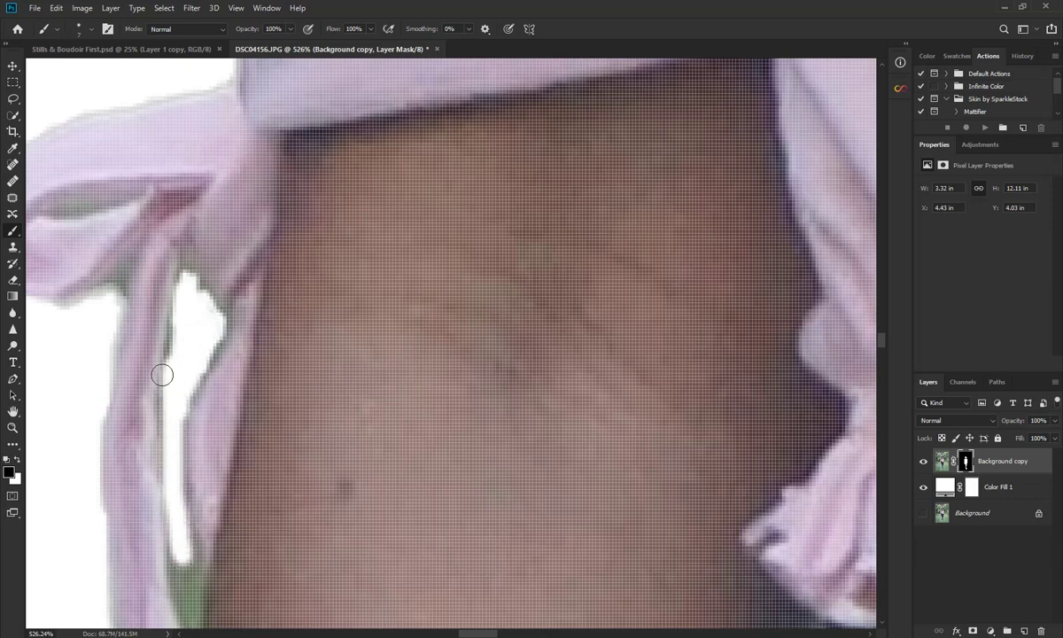
pyautogui.moveTo(175, 363); pyautogui.dragTo(183, 278)
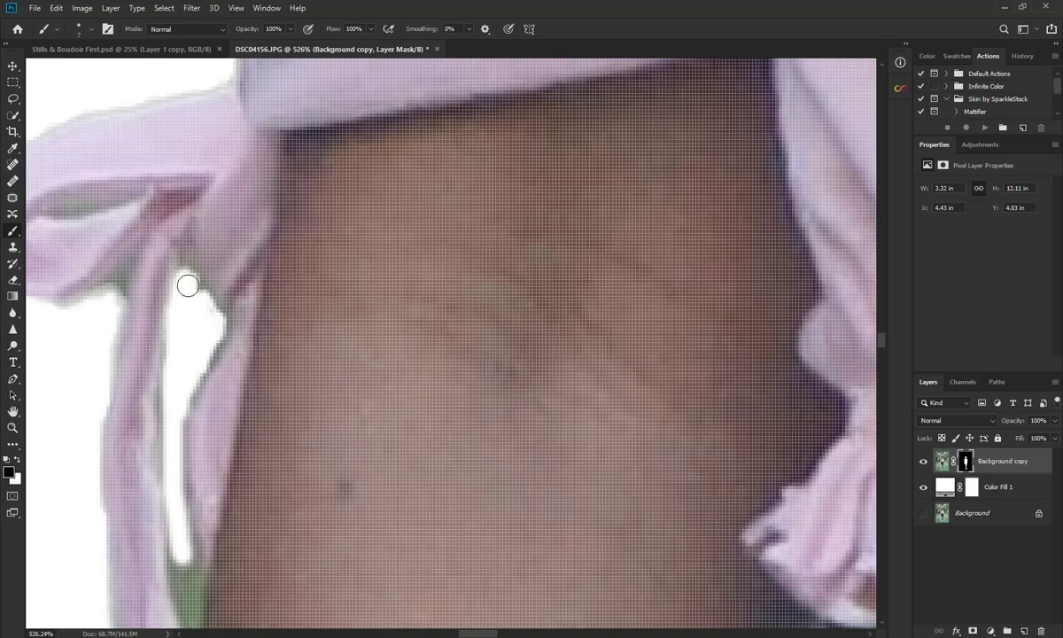
pyautogui.scroll(-3, 175, 452)
pyautogui.scroll(-2, 173, 480)
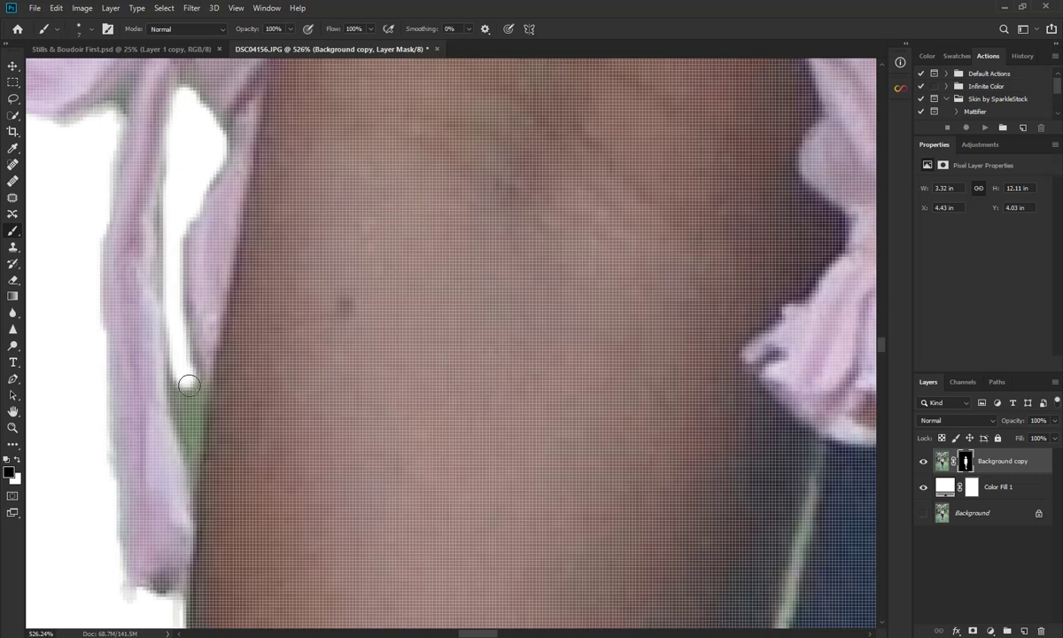
pyautogui.moveTo(189, 384)
pyautogui.mouseDown()
pyautogui.moveTo(182, 436)
pyautogui.moveTo(175, 366)
pyautogui.mouseUp()
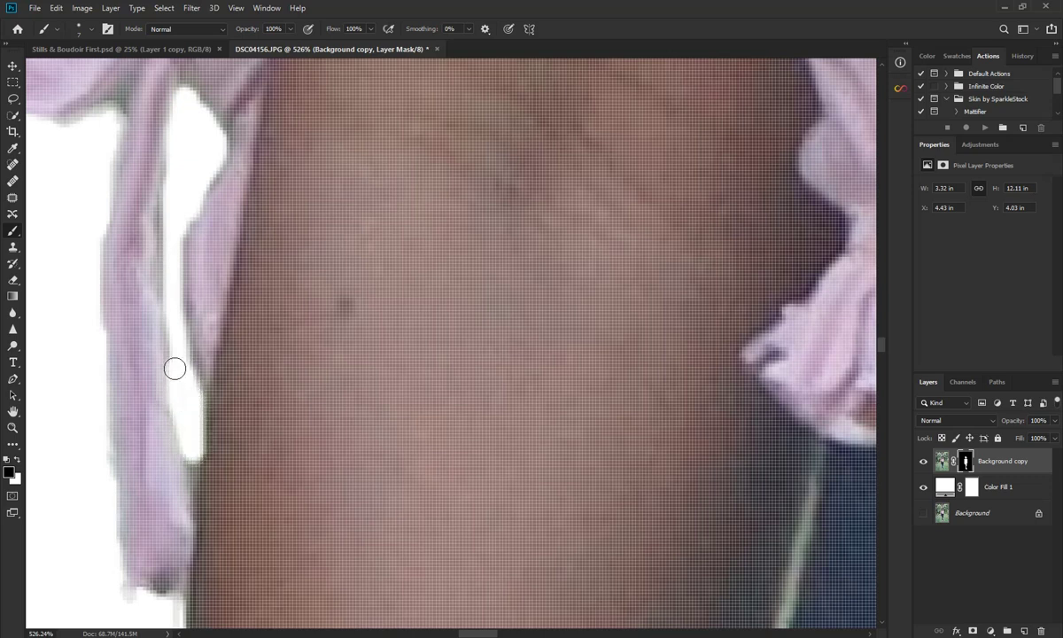
# Step: With a smaller brush, open the white gap inside the pink sleeve tie's loop
pyautogui.keyDown('alt'); pyautogui.rightClick(184, 453); pyautogui.keyUp('alt')
pyautogui.scroll(1, 133, 354)
pyautogui.scroll(4, 92, 257)
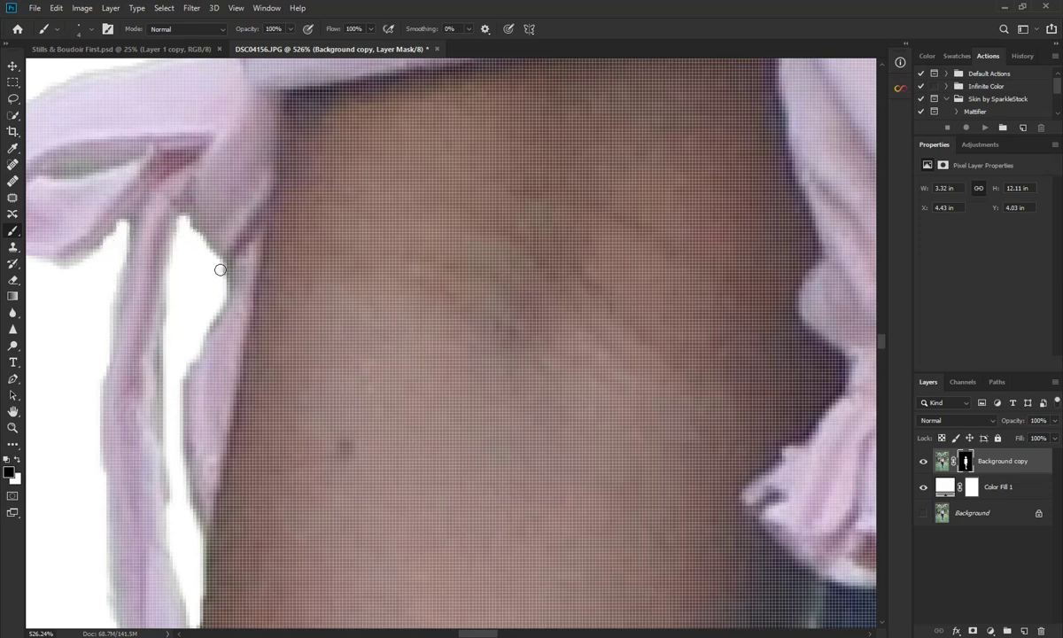
pyautogui.scroll(2, 99, 222)
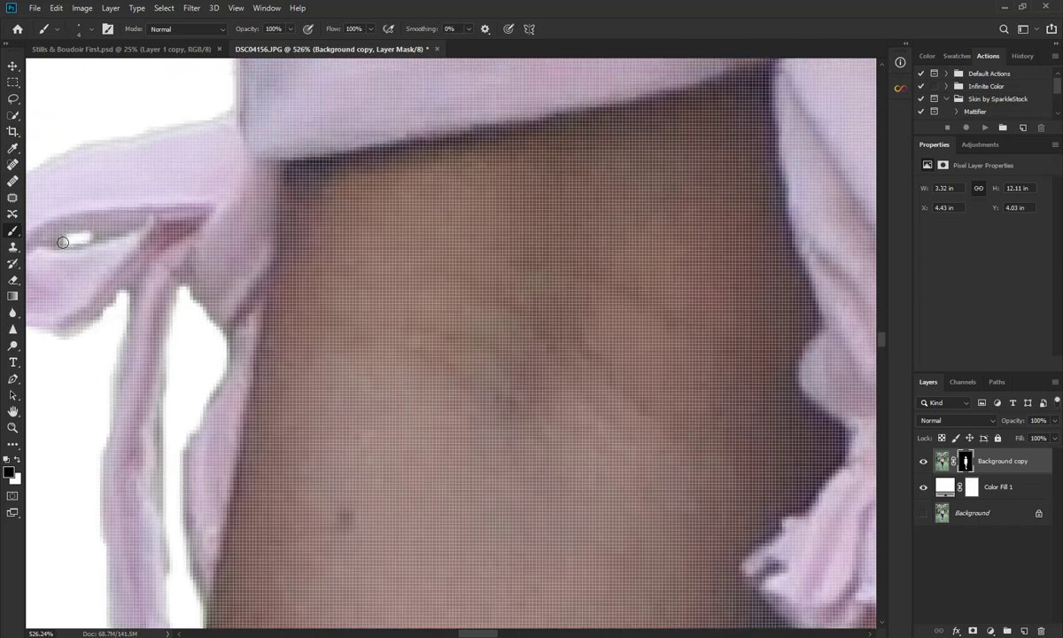
pyautogui.moveTo(109, 234); pyautogui.dragTo(78, 240)
pyautogui.scroll(-1, 150, 159)
pyautogui.scroll(-1, 149, 158)
pyautogui.scroll(-1, 163, 145)
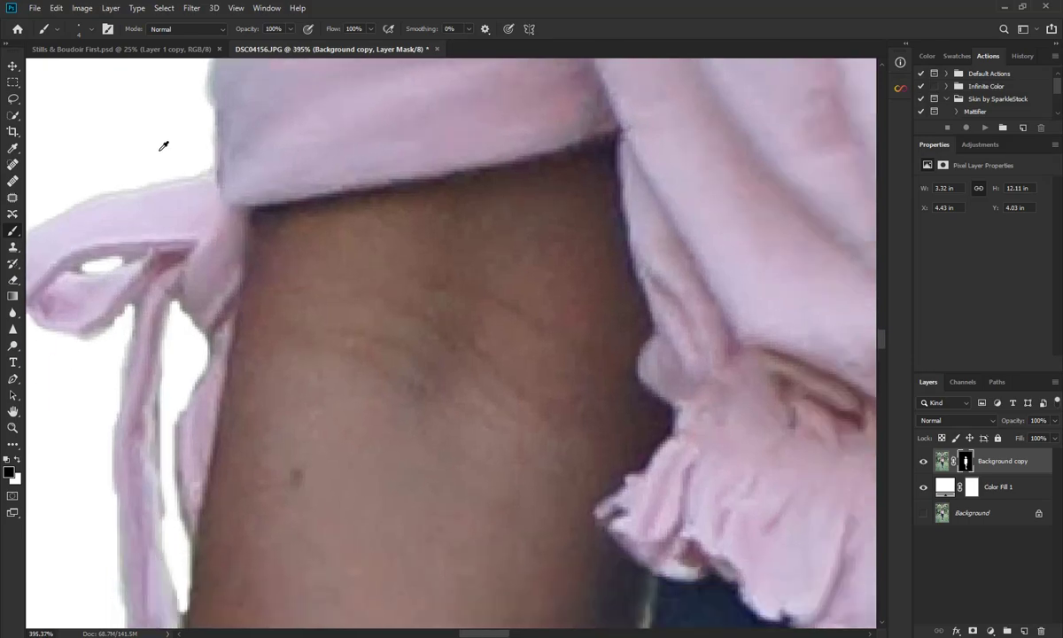
# Step: Enlarge the brush to about 15 px and clean the mask along the shoulder edge
pyautogui.scroll(-1, 163, 146)
pyautogui.scroll(-2, 163, 145)
pyautogui.scroll(-1, 163, 145)
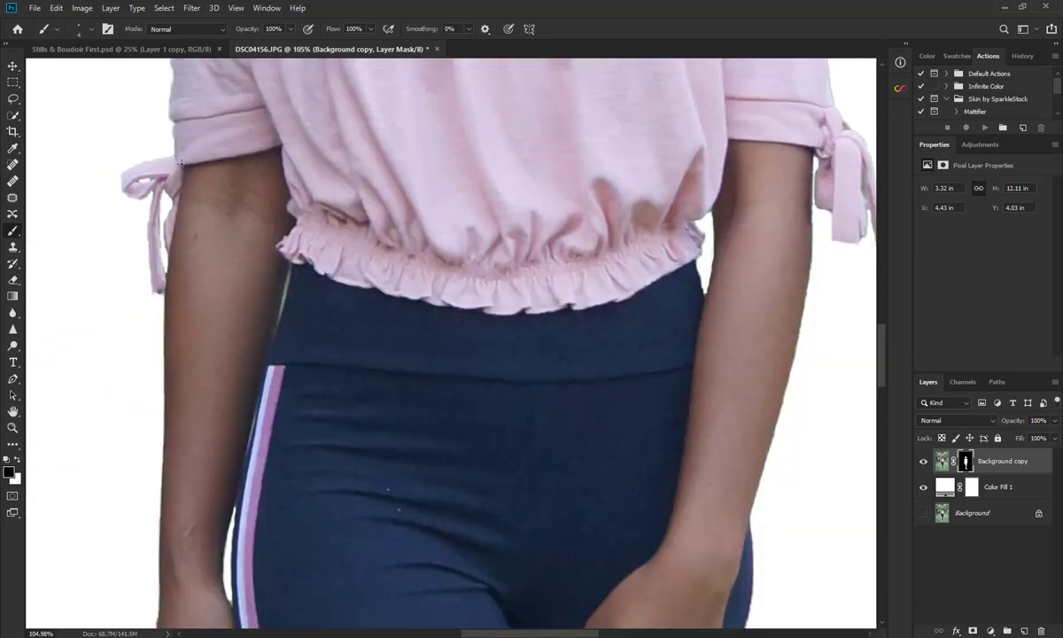
pyautogui.scroll(-1, 180, 162)
pyautogui.scroll(2, 180, 163)
pyautogui.scroll(2, 180, 162)
pyautogui.scroll(2, 176, 160)
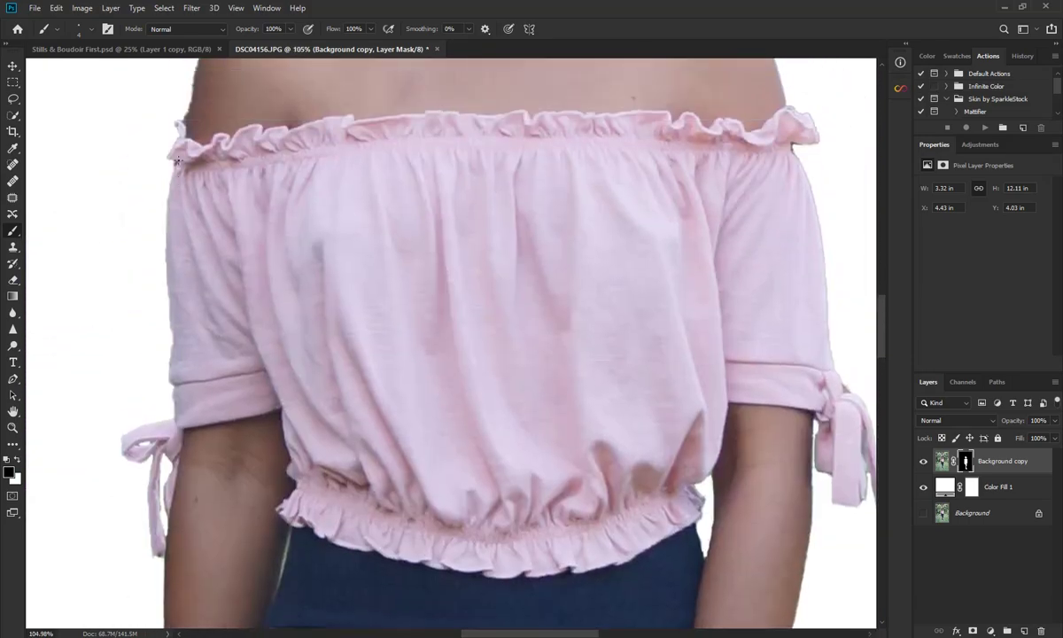
pyautogui.scroll(2, 178, 160)
pyautogui.scroll(2, 186, 167)
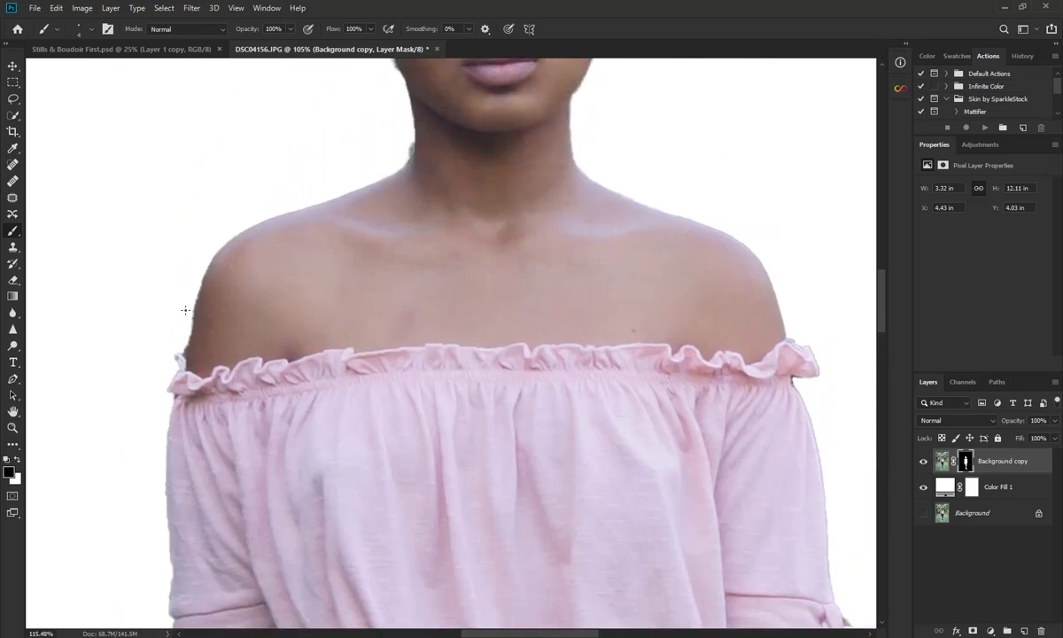
pyautogui.scroll(2, 185, 310)
pyautogui.scroll(2, 190, 304)
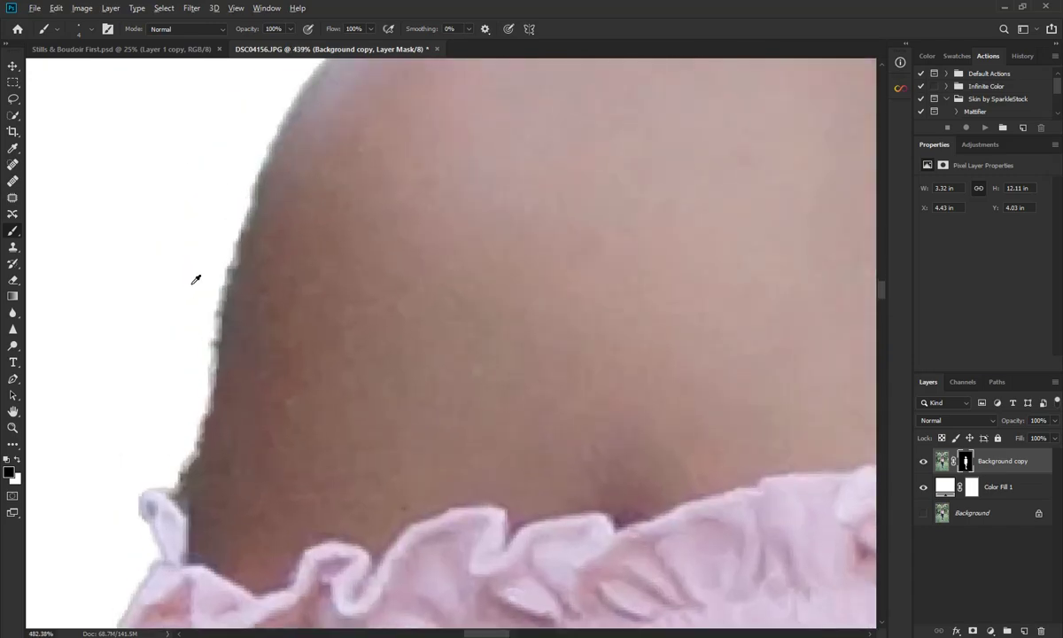
pyautogui.scroll(1, 196, 279)
pyautogui.press('x')
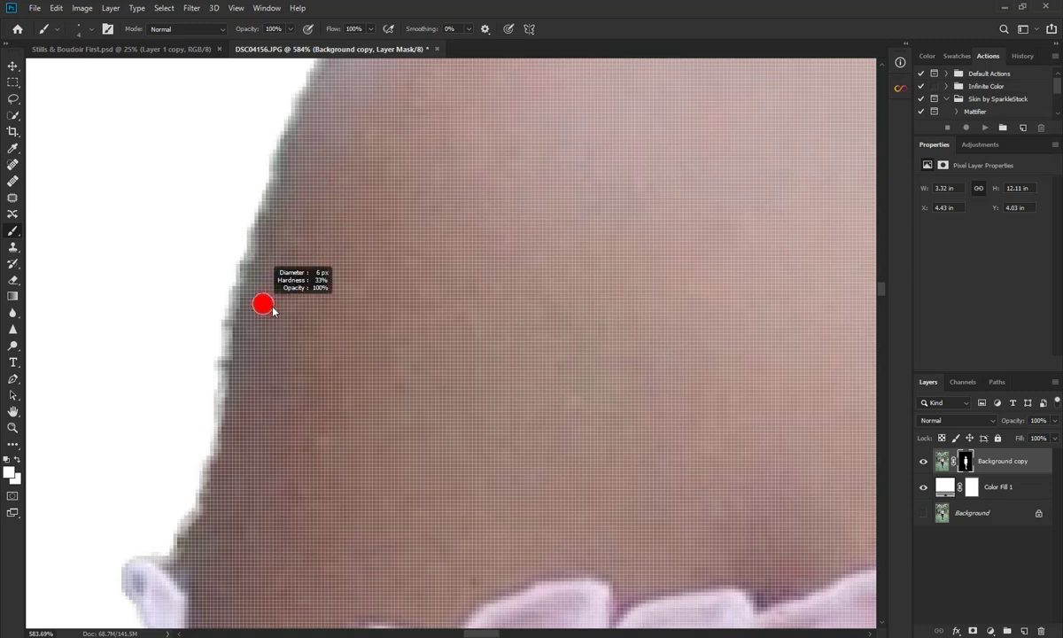
pyautogui.moveTo(262, 304)
pyautogui.mouseDown()
pyautogui.moveTo(308, 141)
pyautogui.moveTo(197, 529)
pyautogui.moveTo(161, 569)
pyautogui.moveTo(209, 487)
pyautogui.moveTo(293, 173)
pyautogui.moveTo(188, 382)
pyautogui.moveTo(225, 210)
pyautogui.moveTo(202, 344)
pyautogui.moveTo(159, 441)
pyautogui.mouseUp()
pyautogui.press('x')
pyautogui.scroll(2, 240, 286)
pyautogui.scroll(2, 257, 282)
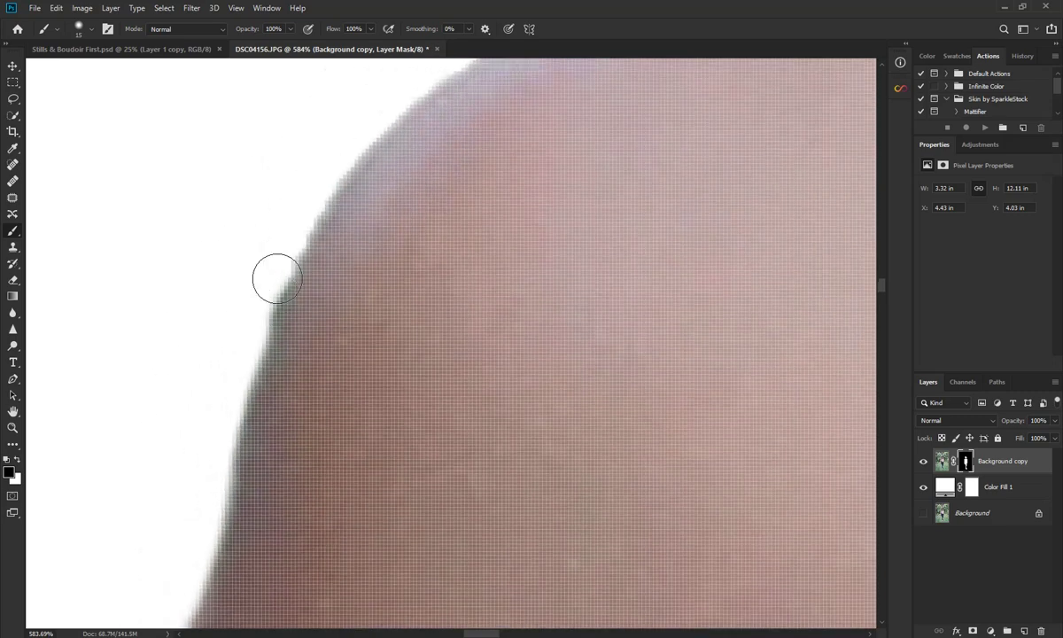
pyautogui.scroll(1, 266, 288)
pyautogui.press('x')
pyautogui.moveTo(326, 309)
pyautogui.mouseDown()
pyautogui.moveTo(328, 290)
pyautogui.moveTo(290, 368)
pyautogui.mouseUp()
pyautogui.press('x')
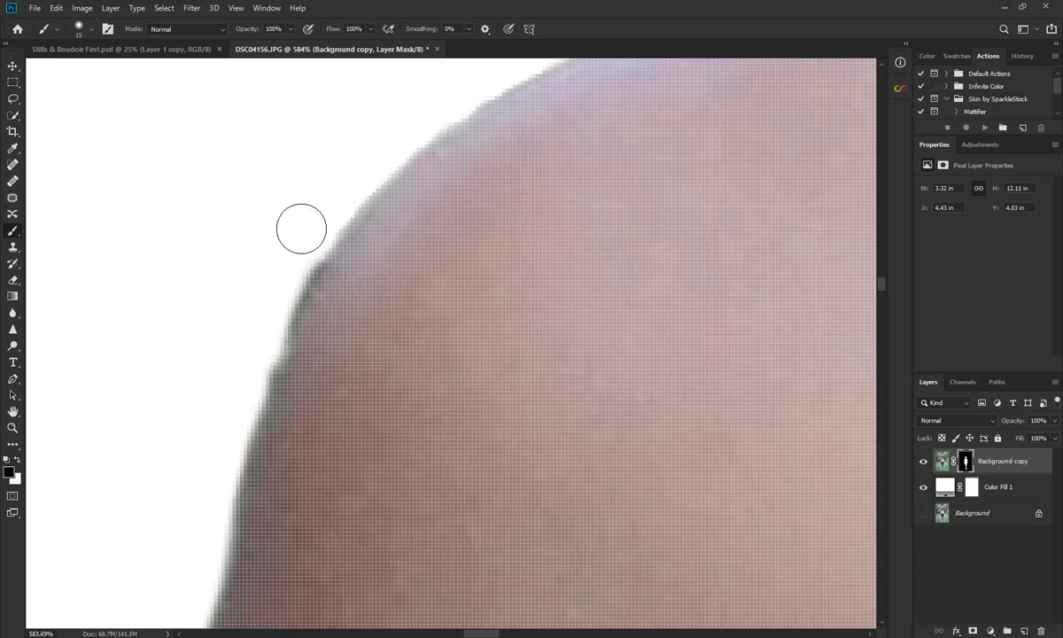
# Step: Paint out the green fringe along the neck edge in black
pyautogui.scroll(3, 629, 307)
pyautogui.scroll(2, 629, 307)
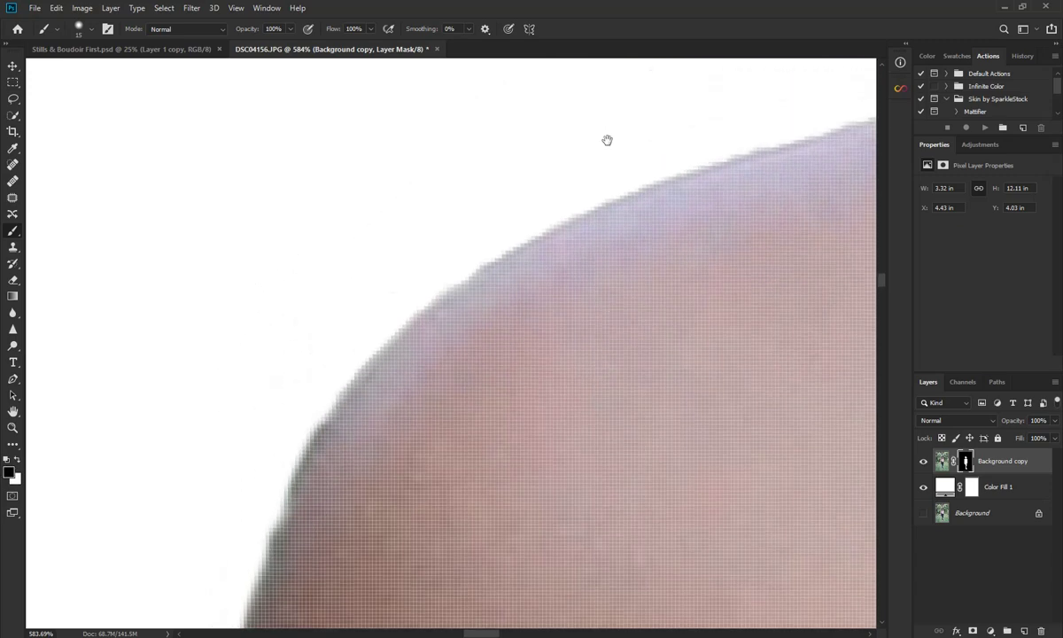
pyautogui.scroll(-2, 607, 140)
pyautogui.scroll(-2, 648, 231)
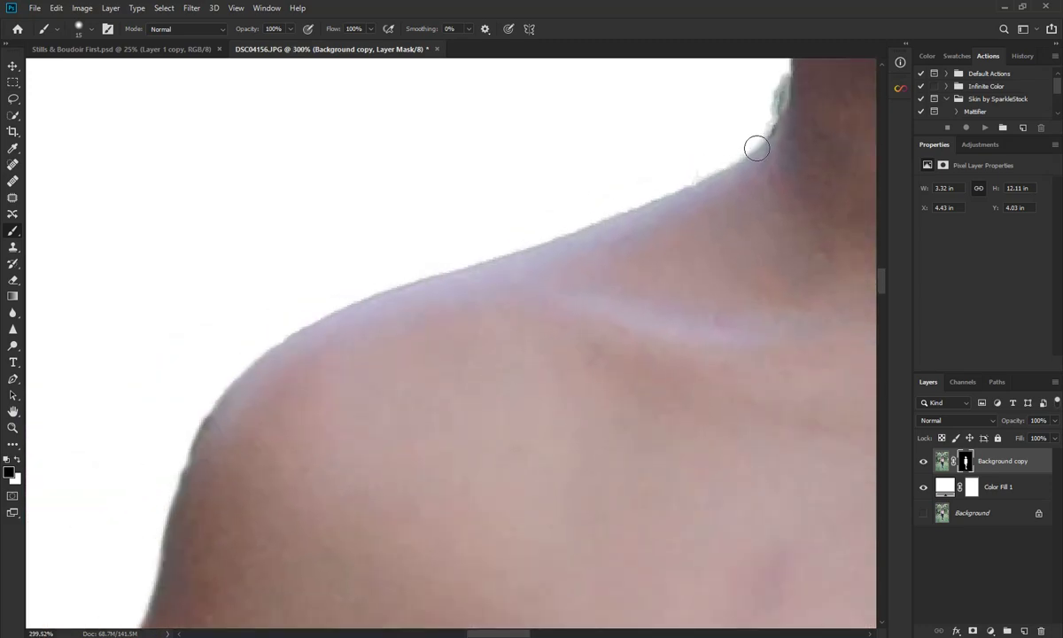
pyautogui.scroll(2, 757, 148)
pyautogui.scroll(2, 676, 221)
pyautogui.moveTo(676, 221)
pyautogui.mouseDown()
pyautogui.moveTo(209, 344)
pyautogui.moveTo(137, 405)
pyautogui.mouseUp()
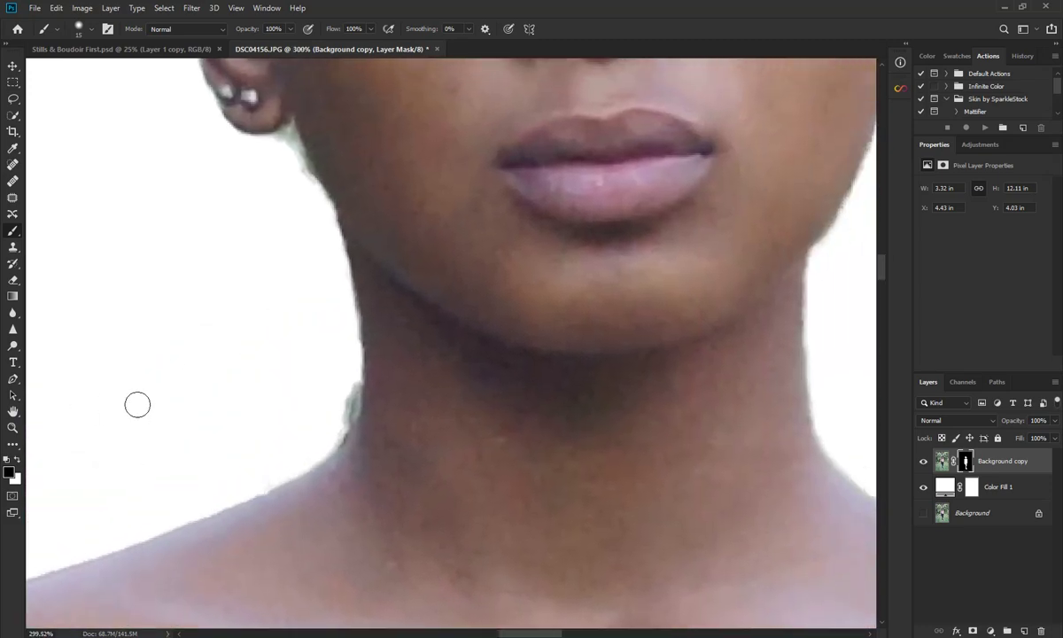
pyautogui.scroll(2, 259, 390)
pyautogui.scroll(2, 283, 478)
pyautogui.scroll(-1, 297, 498)
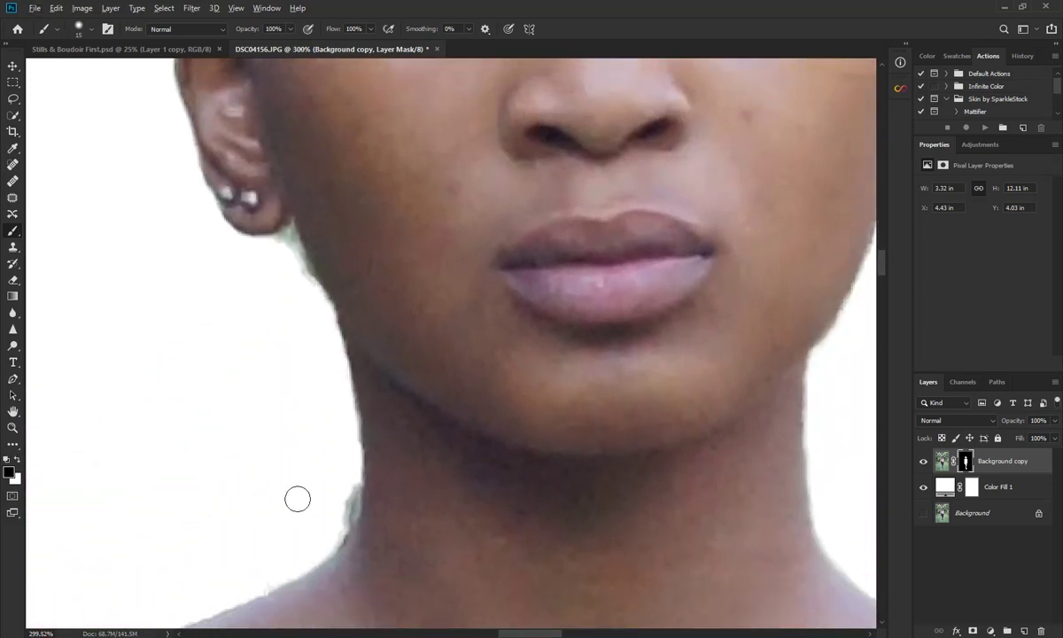
pyautogui.scroll(-2, 314, 512)
pyautogui.scroll(-1, 266, 530)
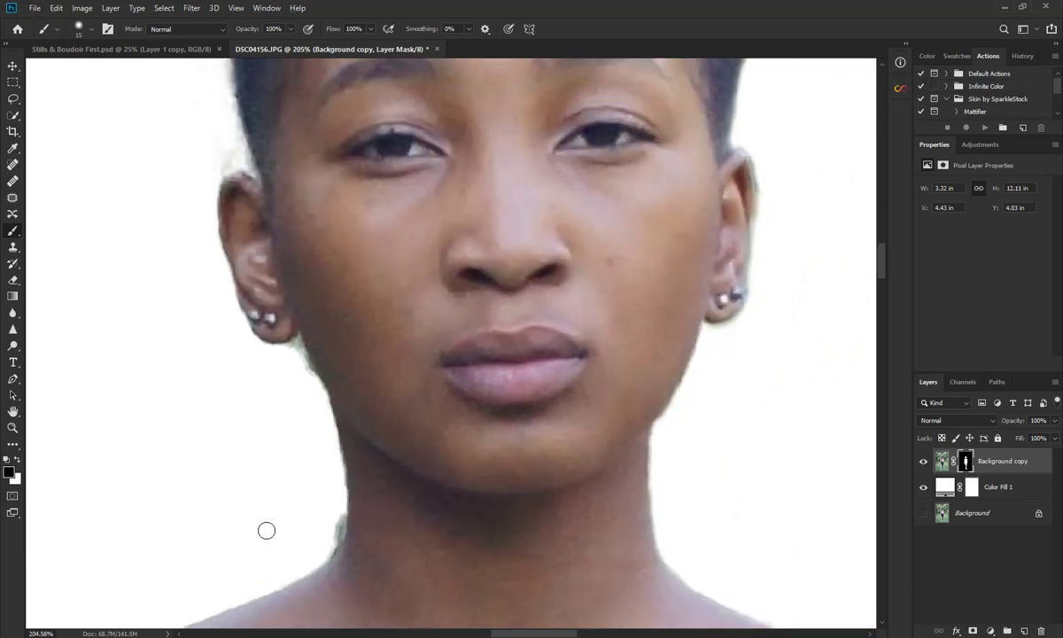
pyautogui.scroll(1, 298, 529)
pyautogui.scroll(-5, 310, 560)
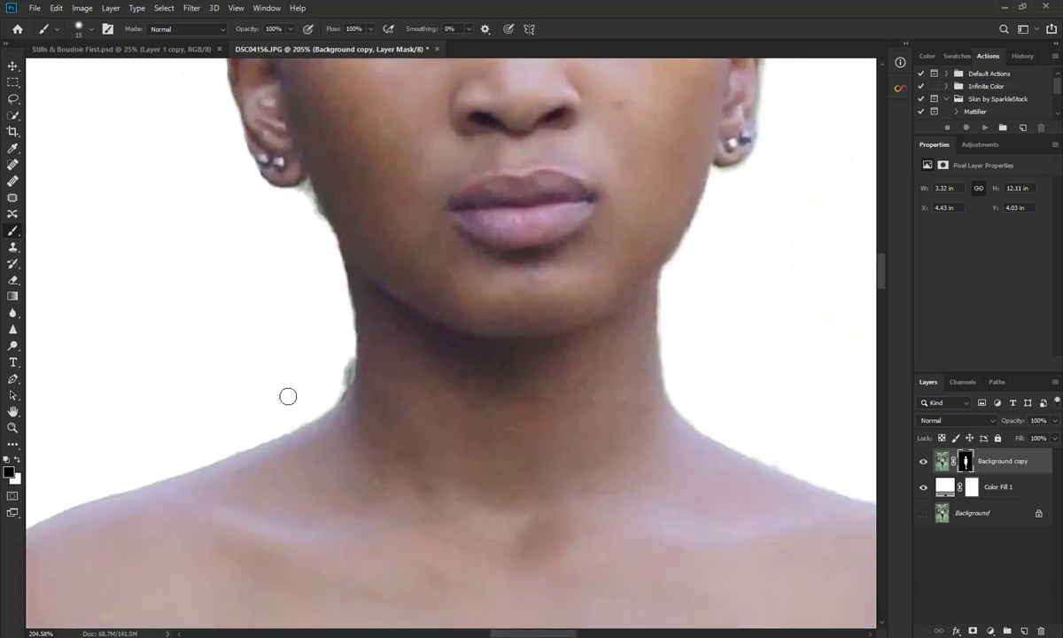
pyautogui.scroll(2, 302, 383)
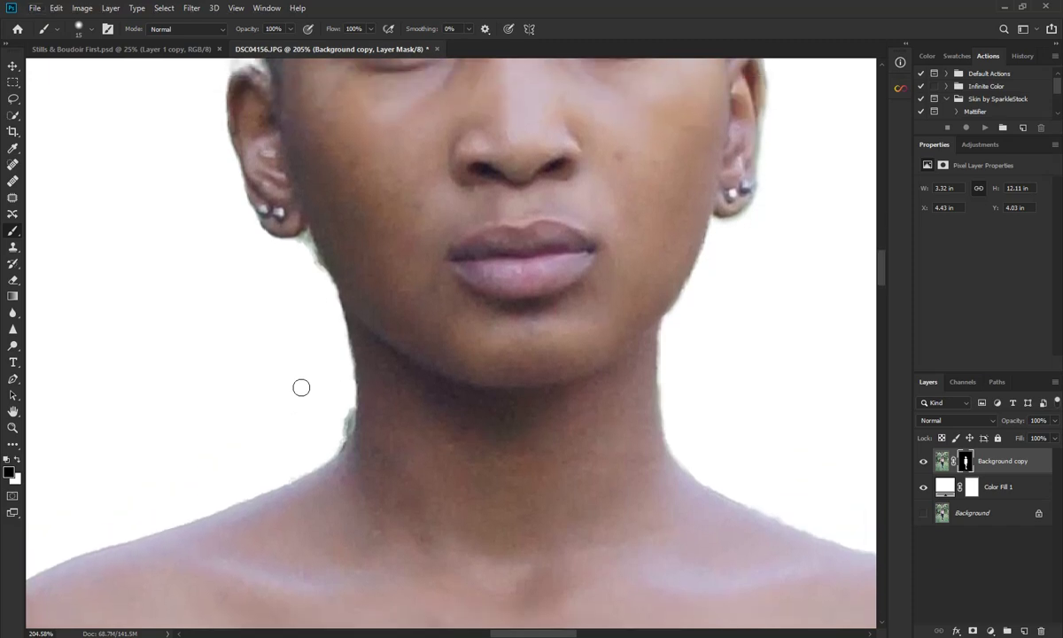
pyautogui.scroll(-1, 301, 385)
pyautogui.scroll(2, 301, 387)
pyautogui.scroll(-3, 299, 416)
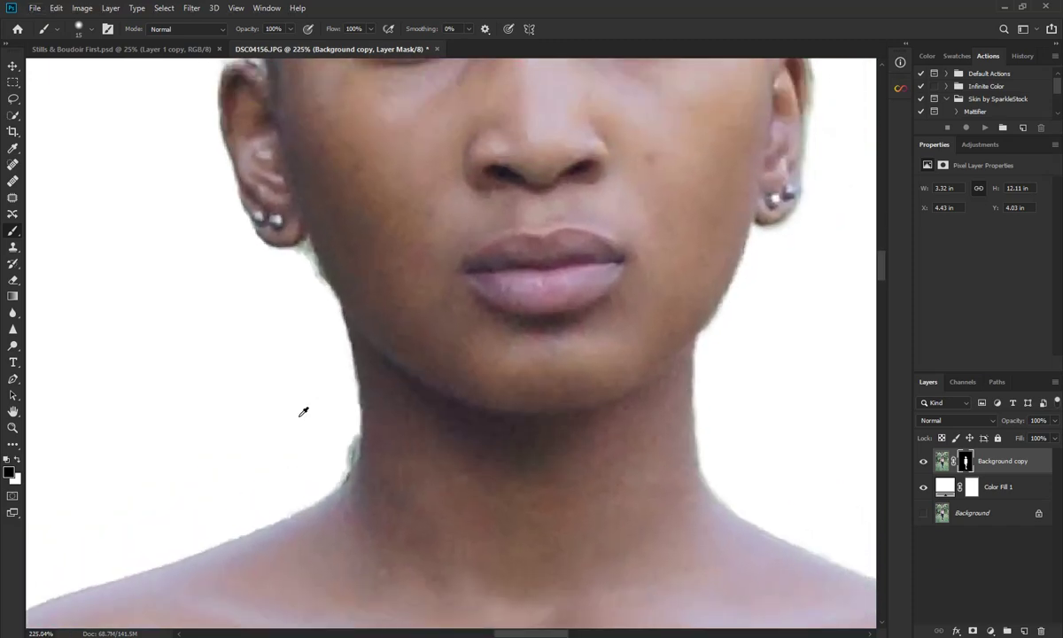
pyautogui.scroll(1, 293, 461)
pyautogui.scroll(1, 280, 513)
pyautogui.scroll(1, 280, 513)
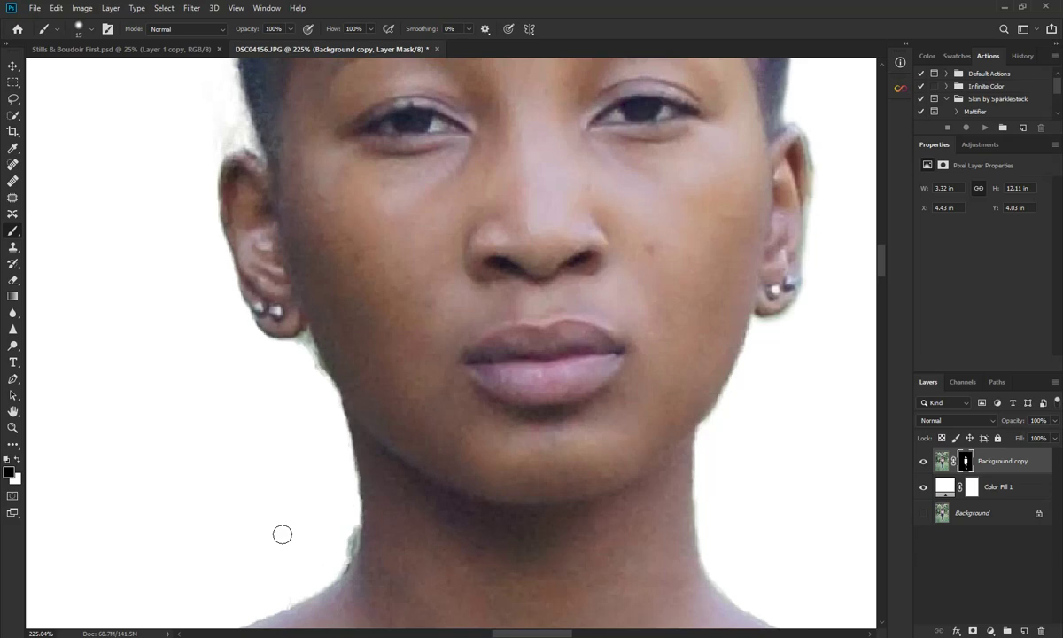
pyautogui.scroll(2, 262, 578)
pyautogui.scroll(1, 363, 585)
pyautogui.scroll(-2, 379, 505)
pyautogui.moveTo(380, 473); pyautogui.dragTo(364, 529)
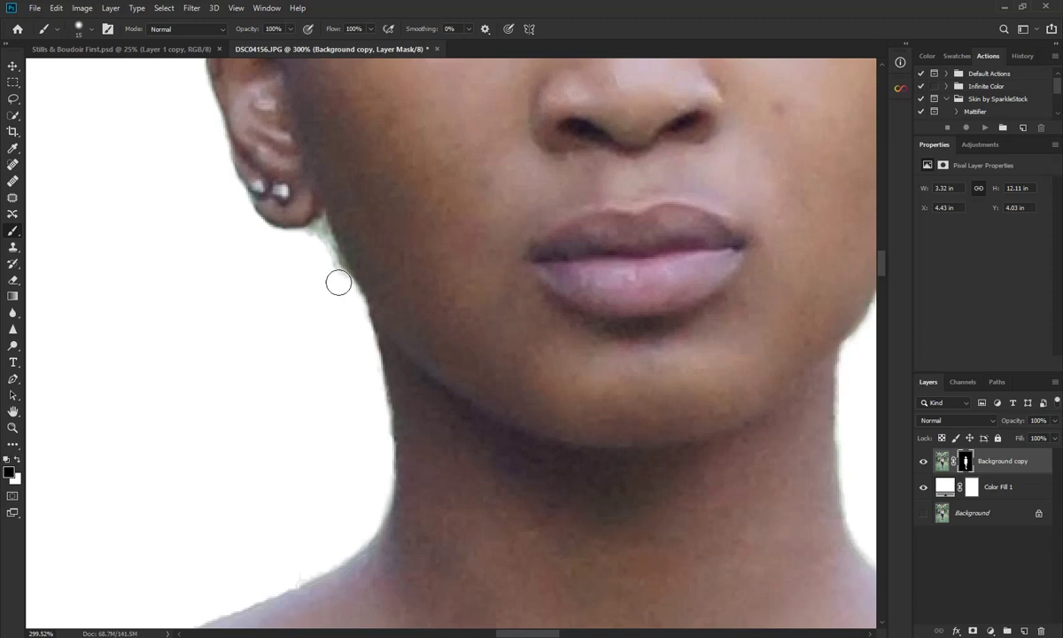
# Step: Remove the green fringe along the jaw below the ear and review the full-length cutout
pyautogui.moveTo(334, 274); pyautogui.dragTo(318, 234)
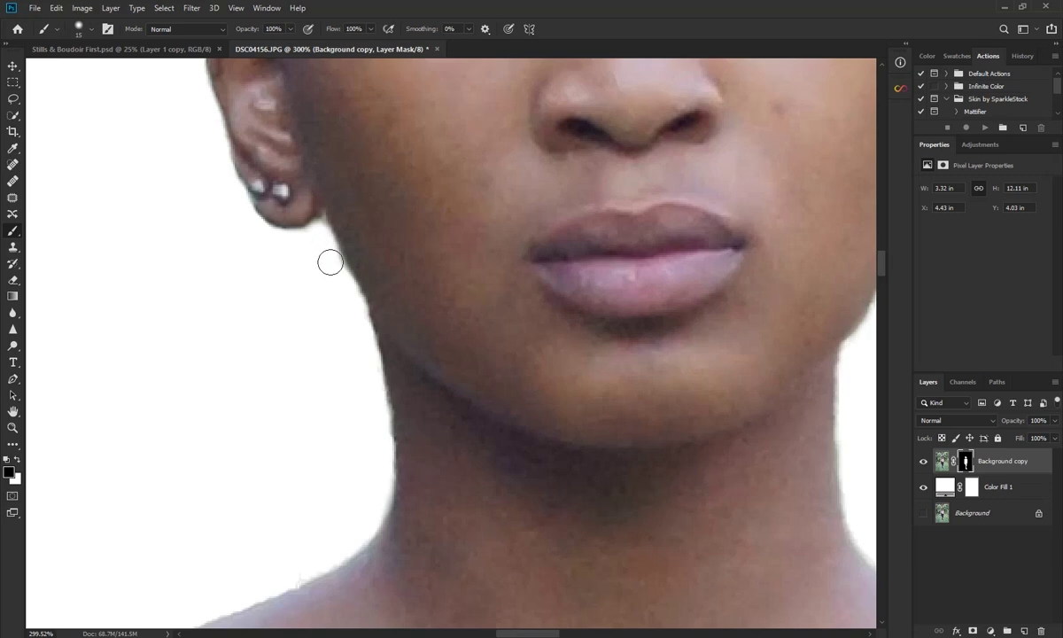
pyautogui.scroll(2, 251, 280)
pyautogui.scroll(3, 248, 279)
pyautogui.scroll(1, 246, 282)
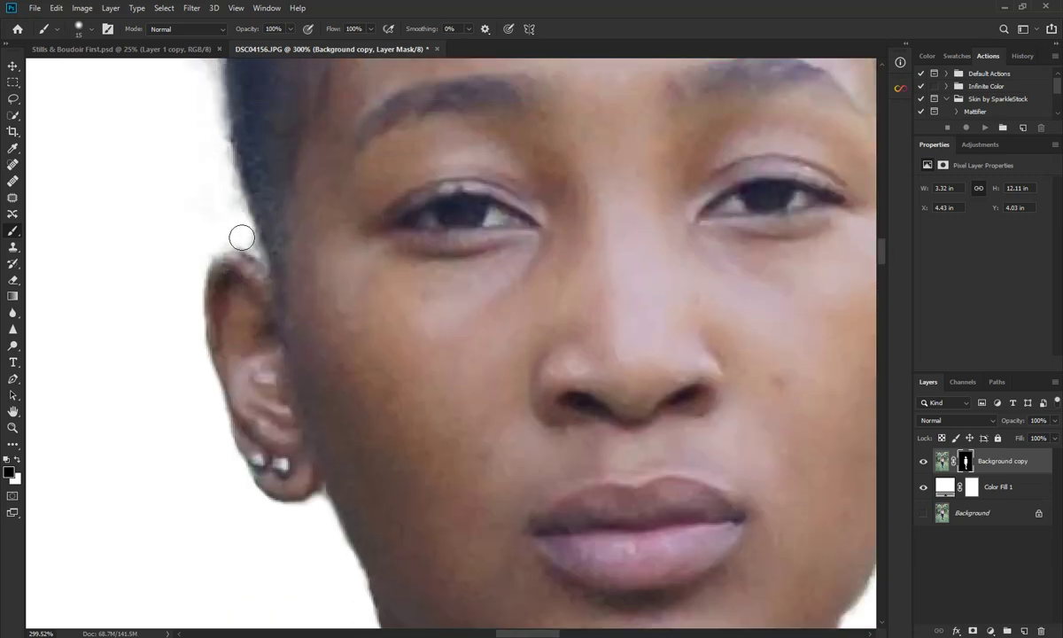
pyautogui.scroll(2, 237, 330)
pyautogui.scroll(1, 237, 330)
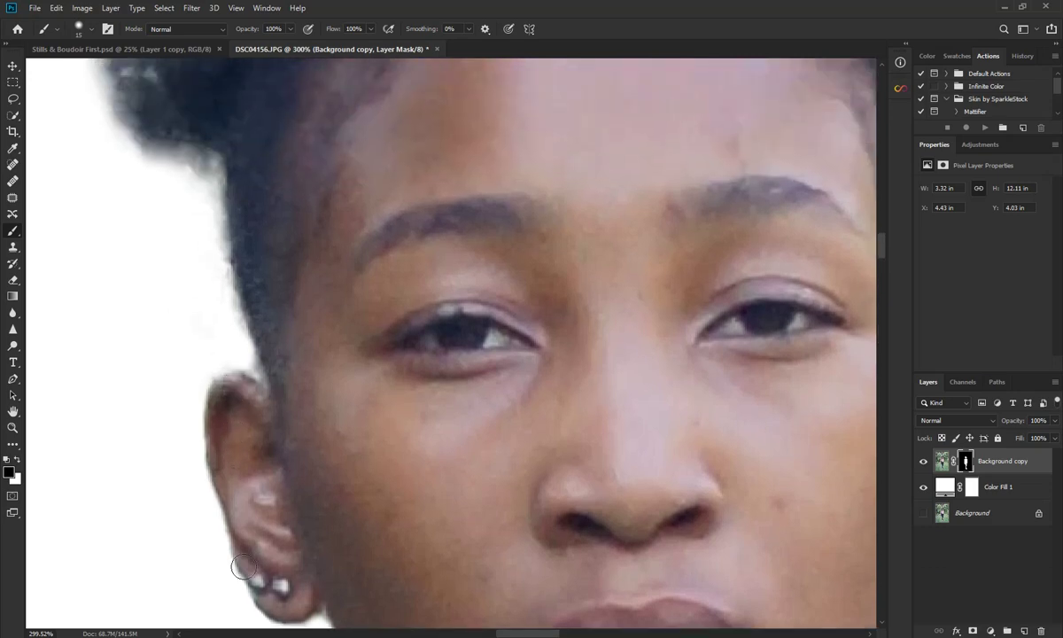
pyautogui.scroll(-3, 119, 261)
pyautogui.scroll(-2, 92, 277)
pyautogui.scroll(-1, 88, 277)
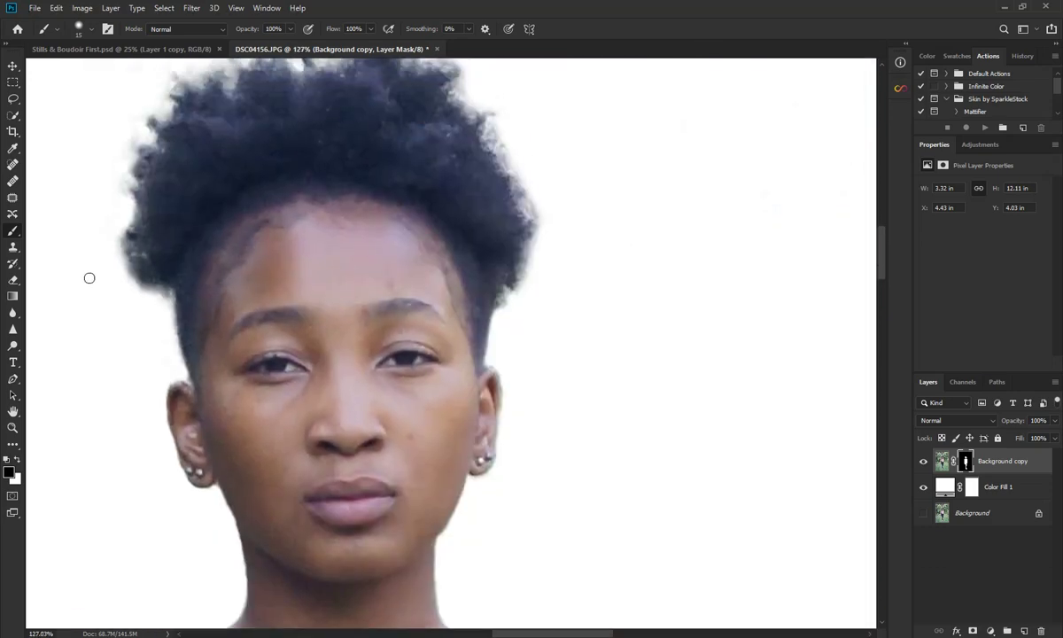
pyautogui.scroll(-1, 88, 277)
pyautogui.scroll(-1, 85, 288)
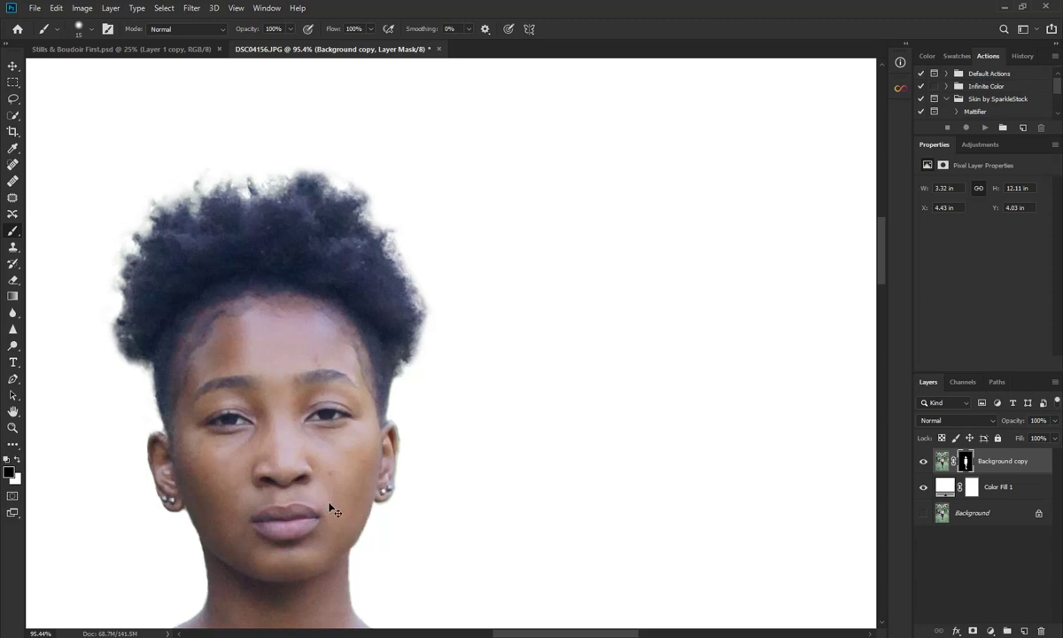
pyautogui.scroll(-4, 328, 503)
pyautogui.scroll(-4, 330, 504)
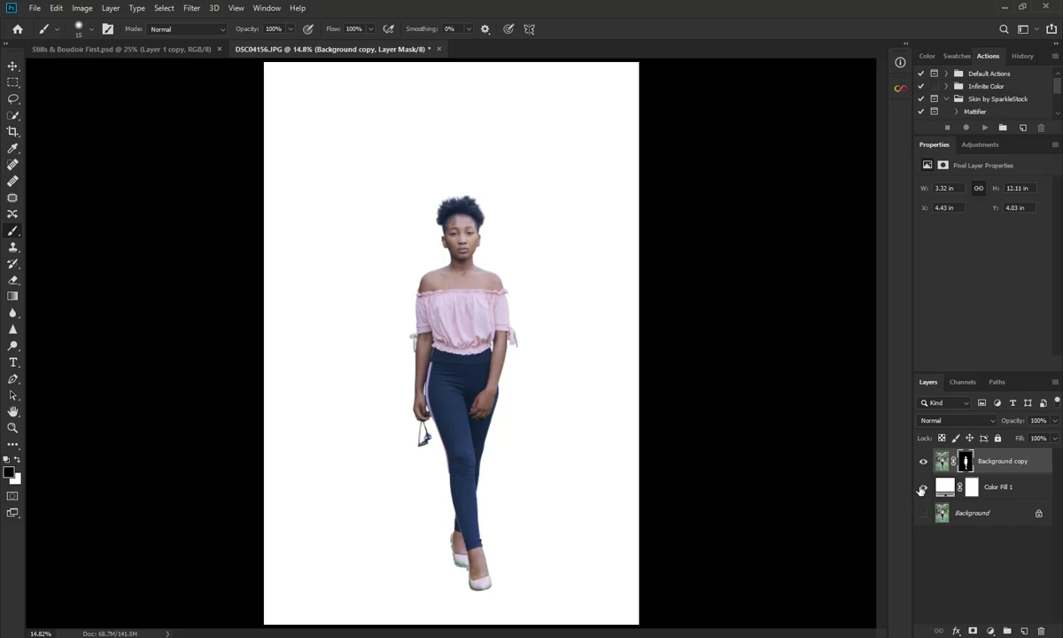
# Step: Delete Color Fill 1 and add a black-filled Layer 1 beneath Background copy
pyautogui.click(922, 487)
pyautogui.click(923, 488)
pyautogui.moveTo(975, 487); pyautogui.dragTo(1041, 631)
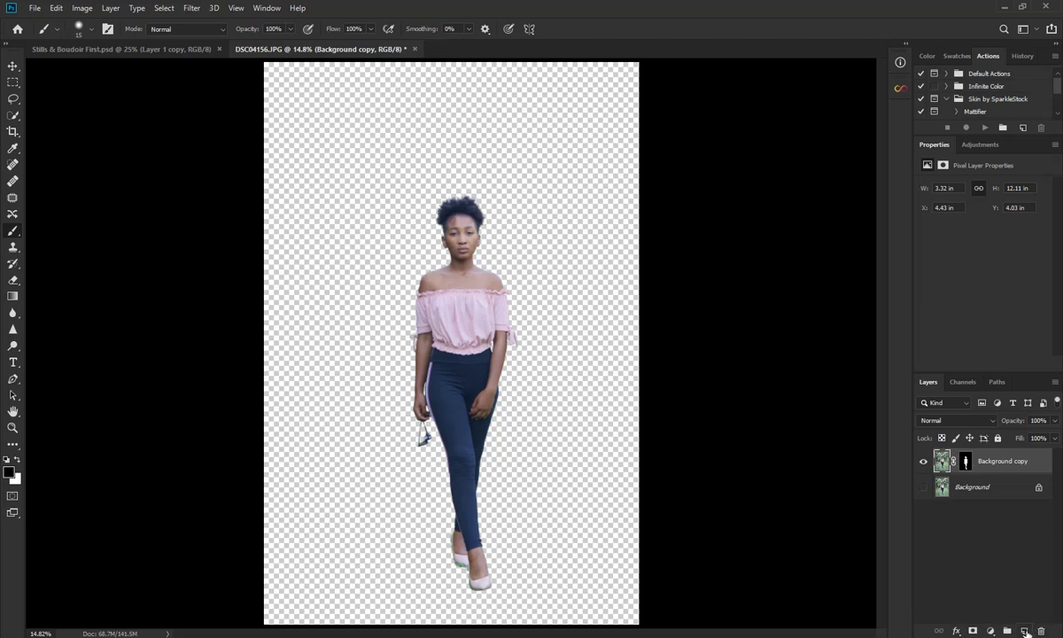
pyautogui.click(1026, 631)
pyautogui.moveTo(1011, 462); pyautogui.dragTo(1011, 503)
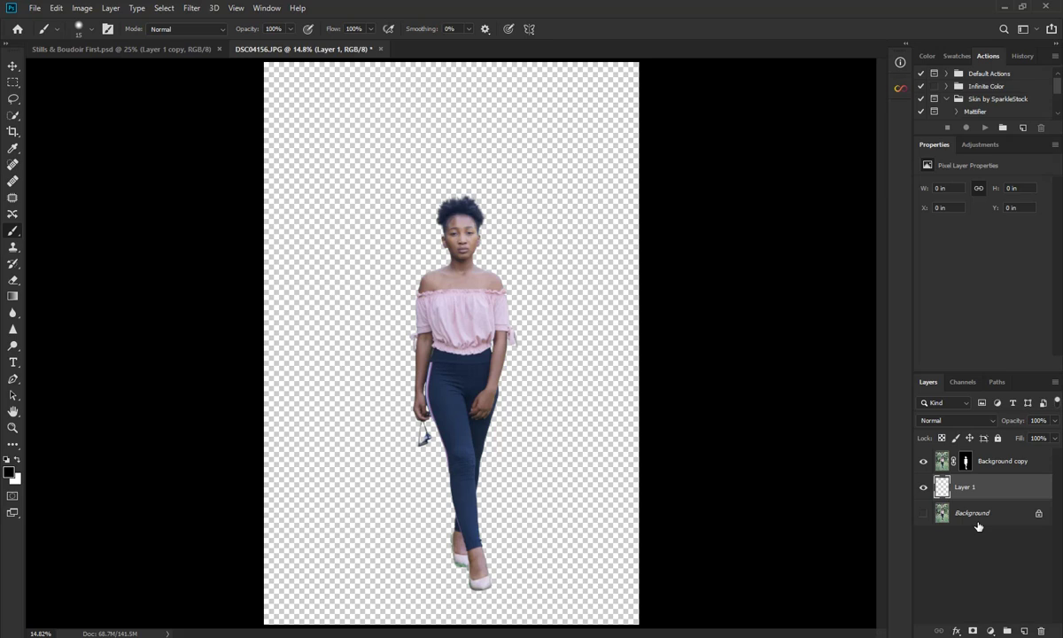
pyautogui.hotkey('alt', 'BackSpace')
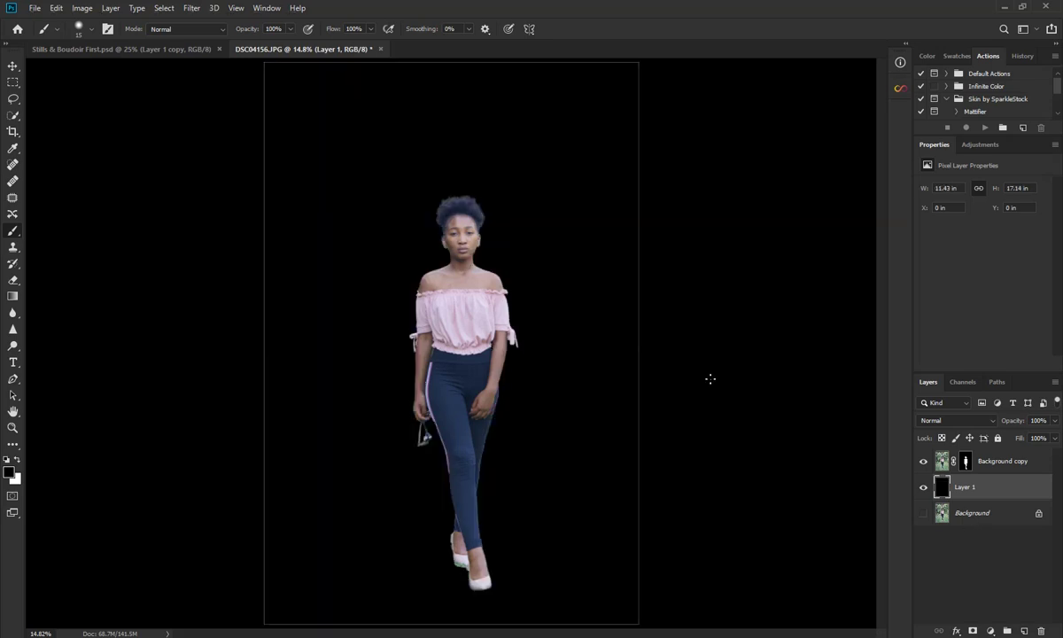
# Step: Zoom in and out to inspect the cutout's hair and shoulder edges against black
pyautogui.scroll(3, 440, 190)
pyautogui.scroll(2, 436, 263)
pyautogui.scroll(3, 436, 263)
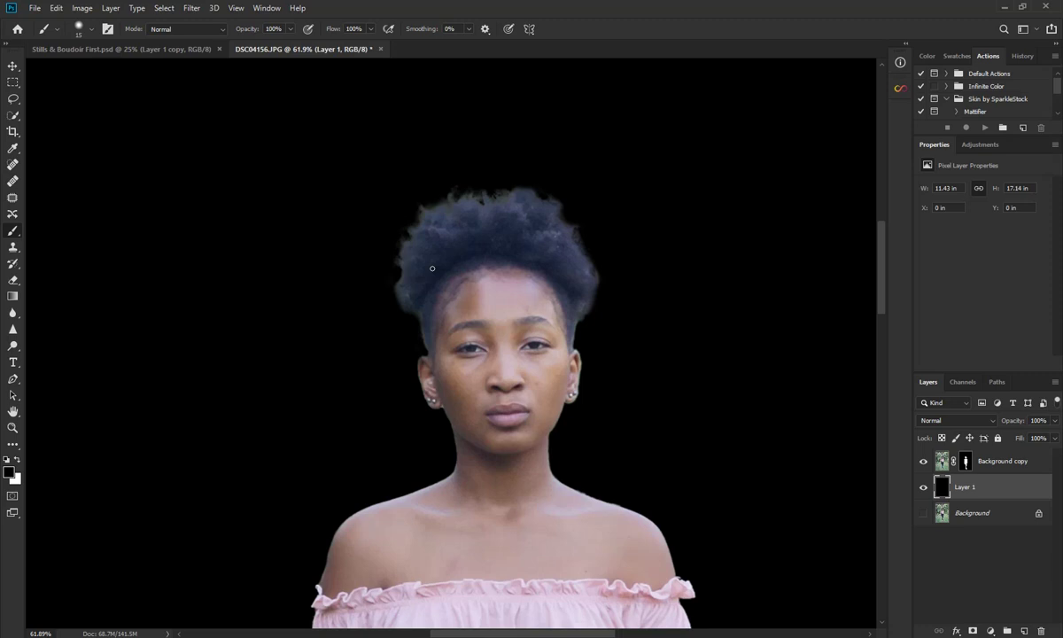
pyautogui.scroll(-3, 479, 283)
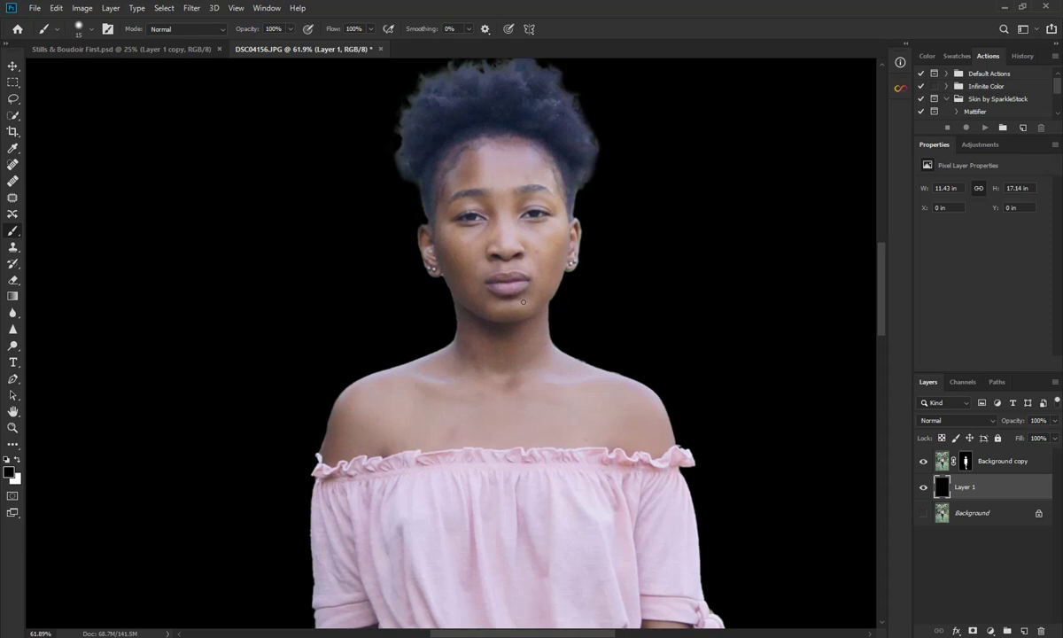
pyautogui.press('super')
pyautogui.press('Escape')
pyautogui.scroll(-3, 537, 340)
pyautogui.scroll(-2, 523, 399)
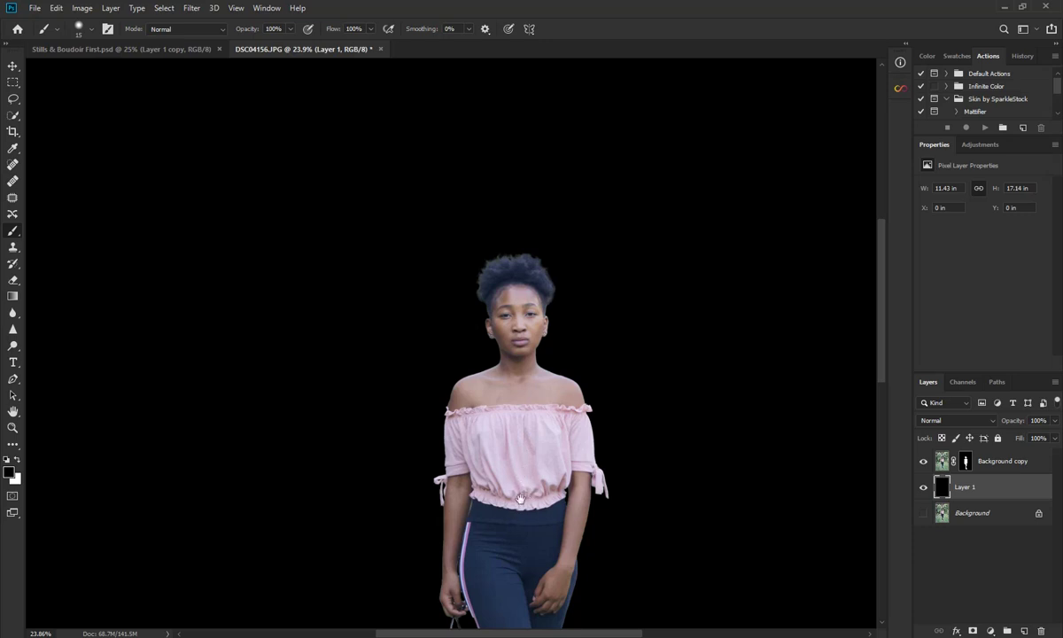
# Step: Delete black Layer 1, show the garden Background, and load the woman's mask as a selection
pyautogui.moveTo(526, 494); pyautogui.dragTo(499, 349)
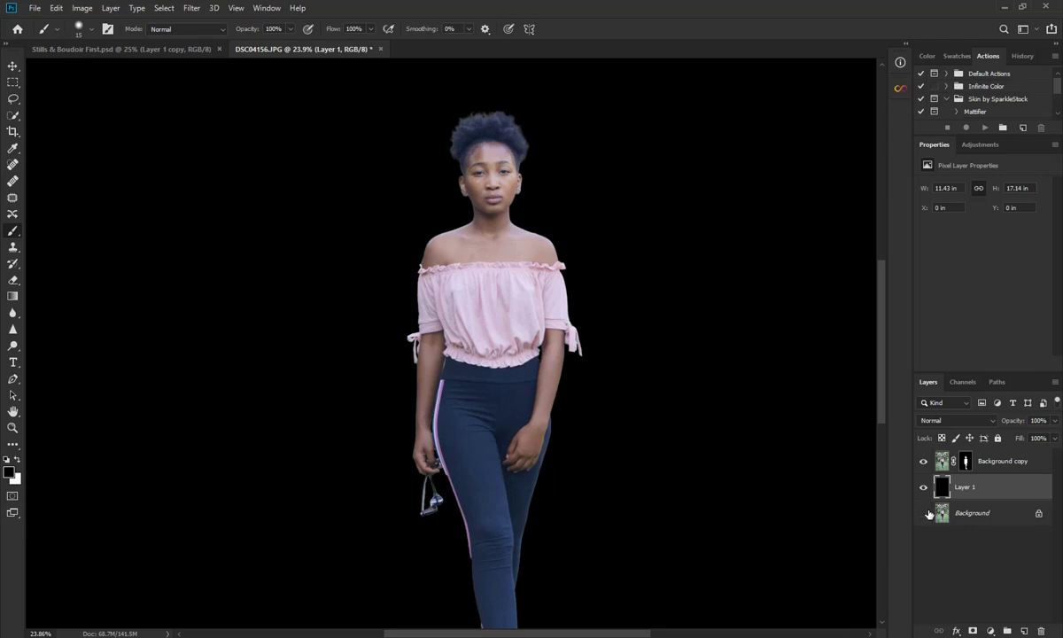
pyautogui.moveTo(986, 493); pyautogui.dragTo(1041, 631)
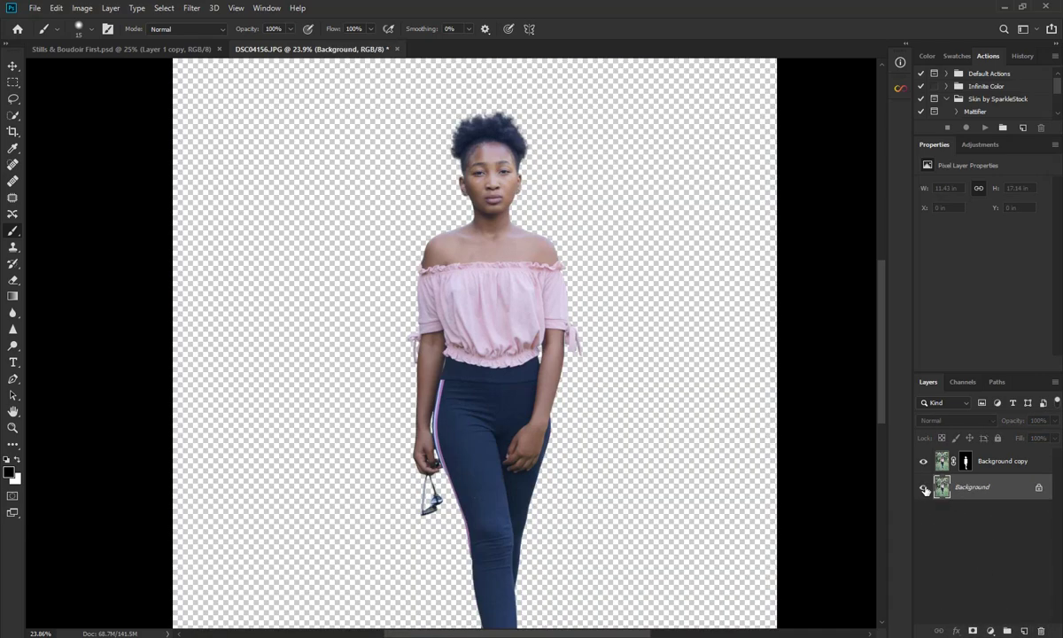
pyautogui.click(923, 487)
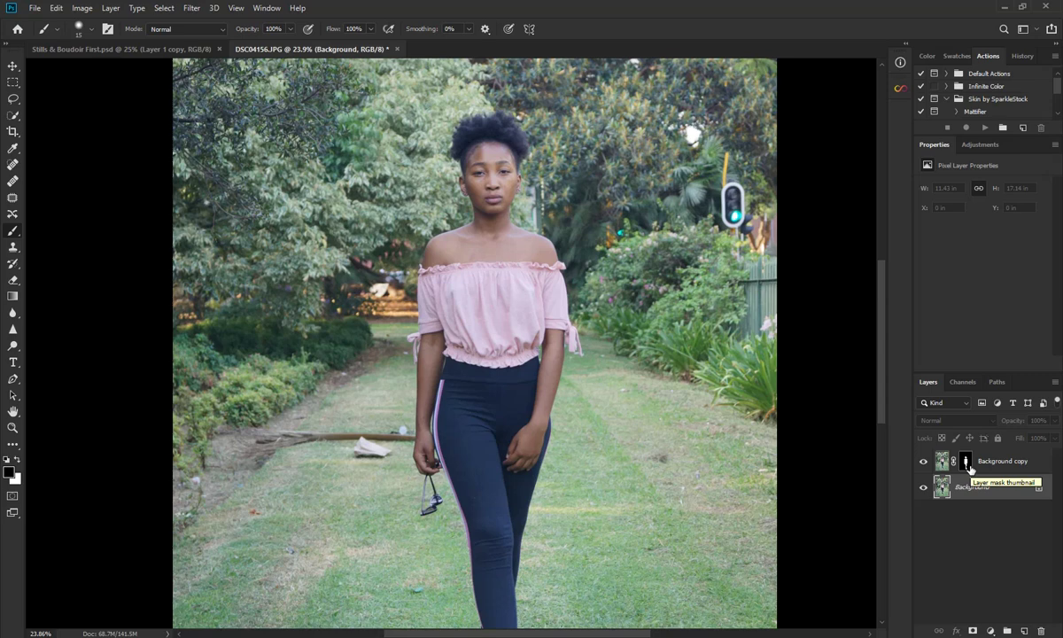
pyautogui.moveTo(970, 469); pyautogui.dragTo(964, 471)
pyautogui.keyDown('ctrl'); pyautogui.click(966, 470); pyautogui.keyUp('ctrl')
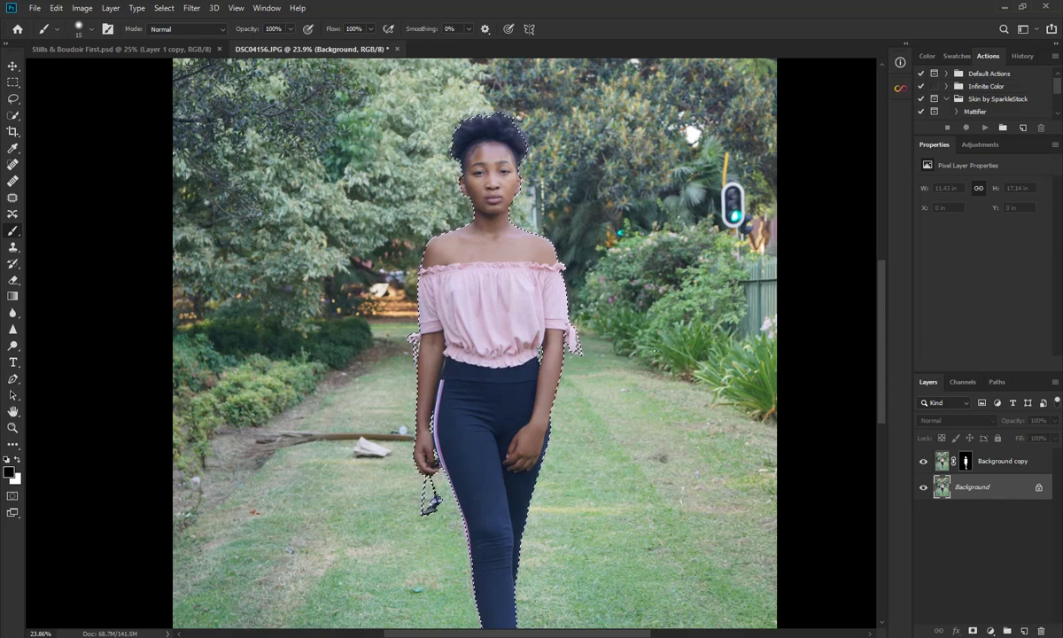
pyautogui.click(164, 8)
pyautogui.moveTo(213, 188)
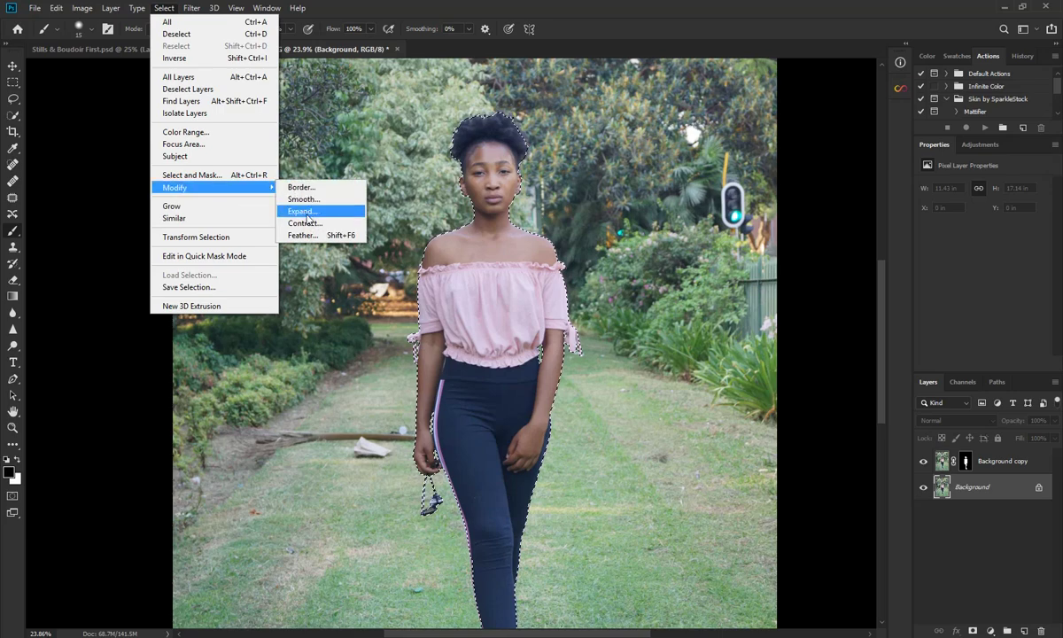
# Step: Expand the woman's loaded selection by 20 pixels with Select > Modify > Expand
pyautogui.click(301, 212)
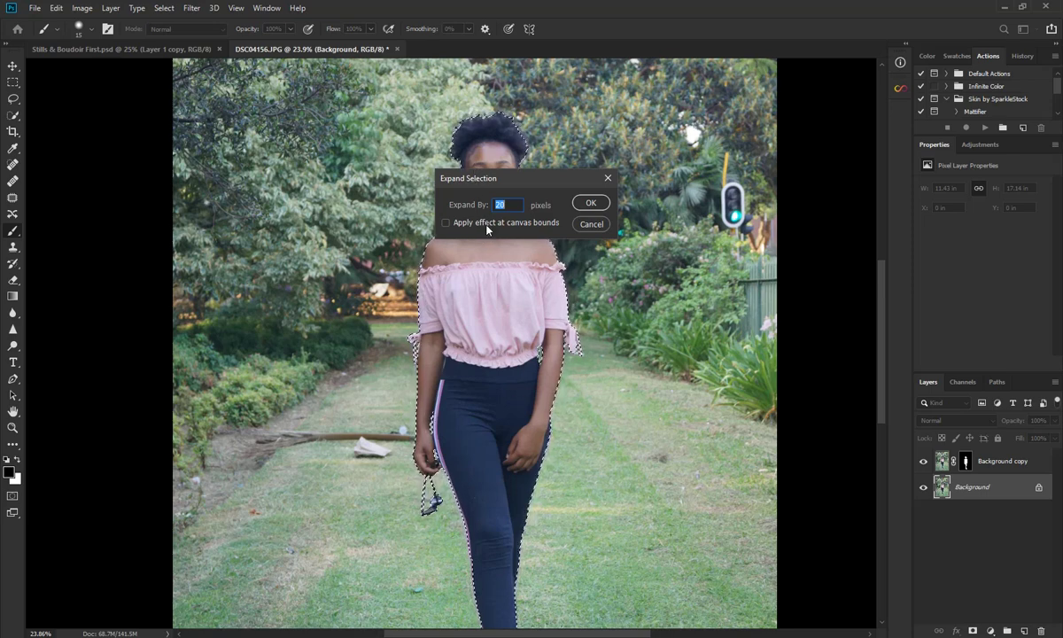
pyautogui.moveTo(524, 168)
pyautogui.mouseDown()
pyautogui.moveTo(674, 195)
pyautogui.moveTo(709, 158)
pyautogui.mouseUp()
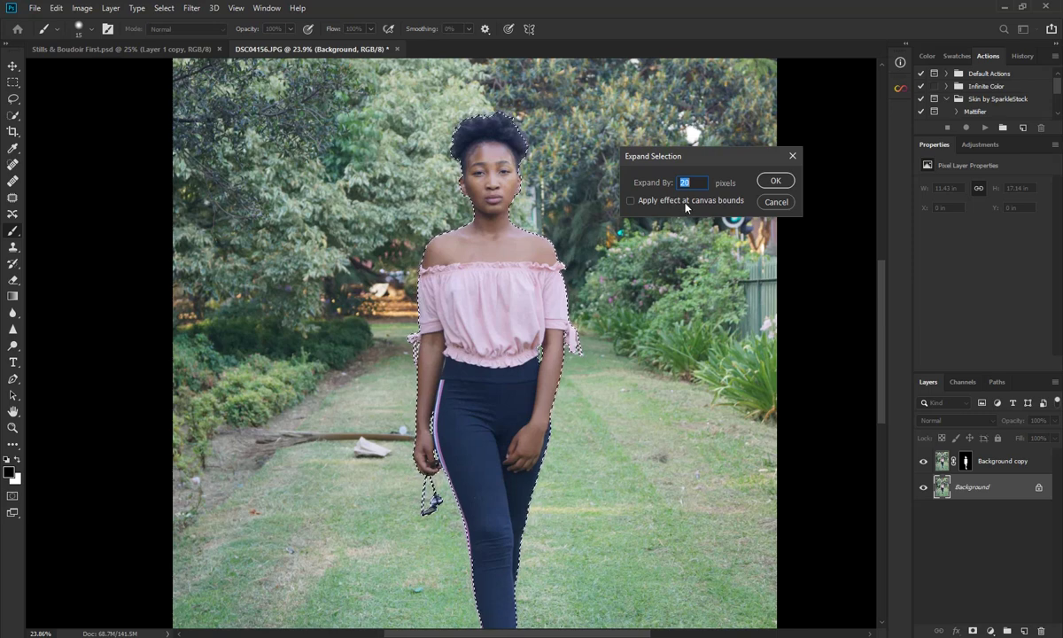
pyautogui.click(766, 182)
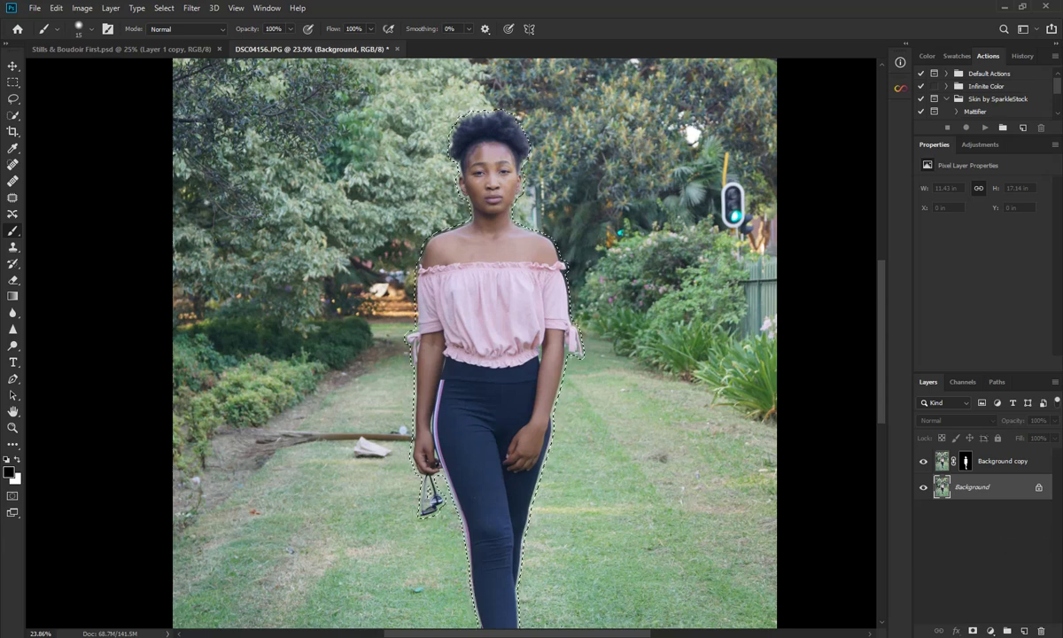
pyautogui.click(56, 8)
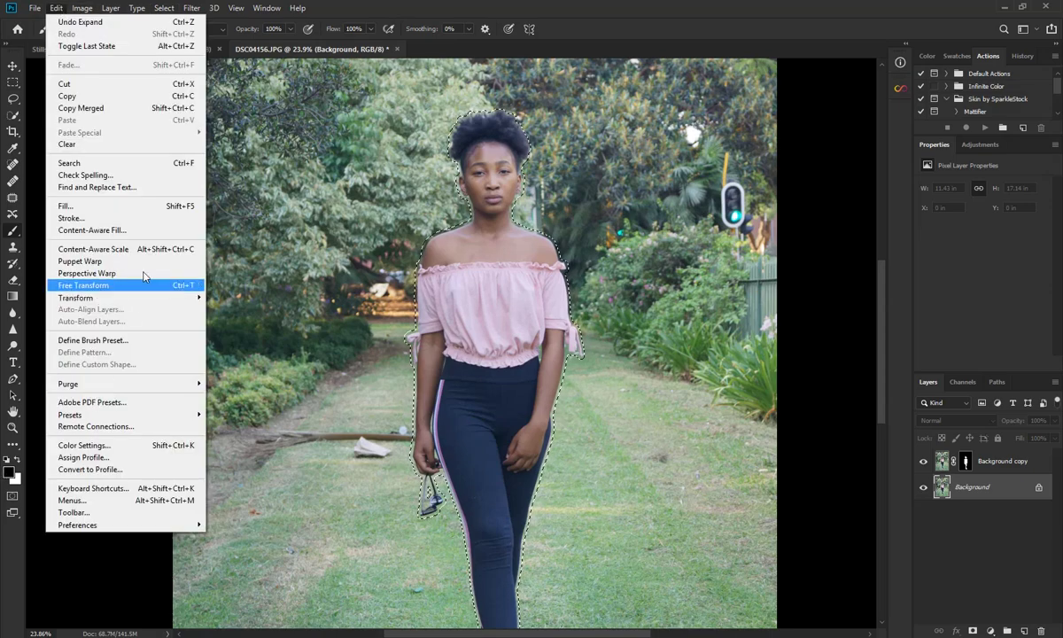
# Step: Preview the Fill dialog's content options for the selection, then cancel it
pyautogui.click(123, 204)
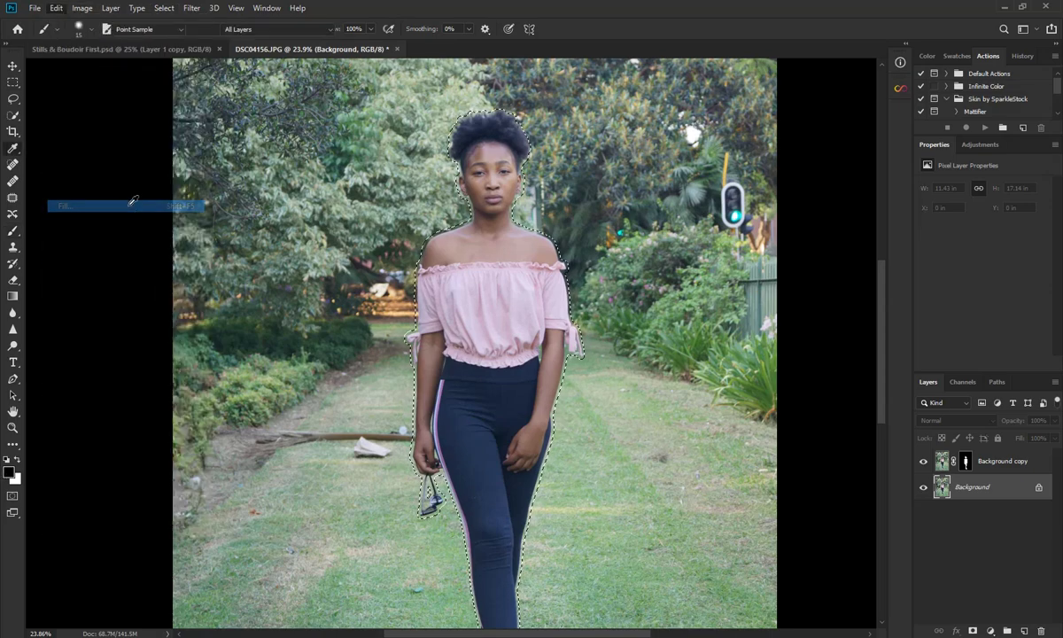
pyautogui.moveTo(503, 167); pyautogui.dragTo(684, 141)
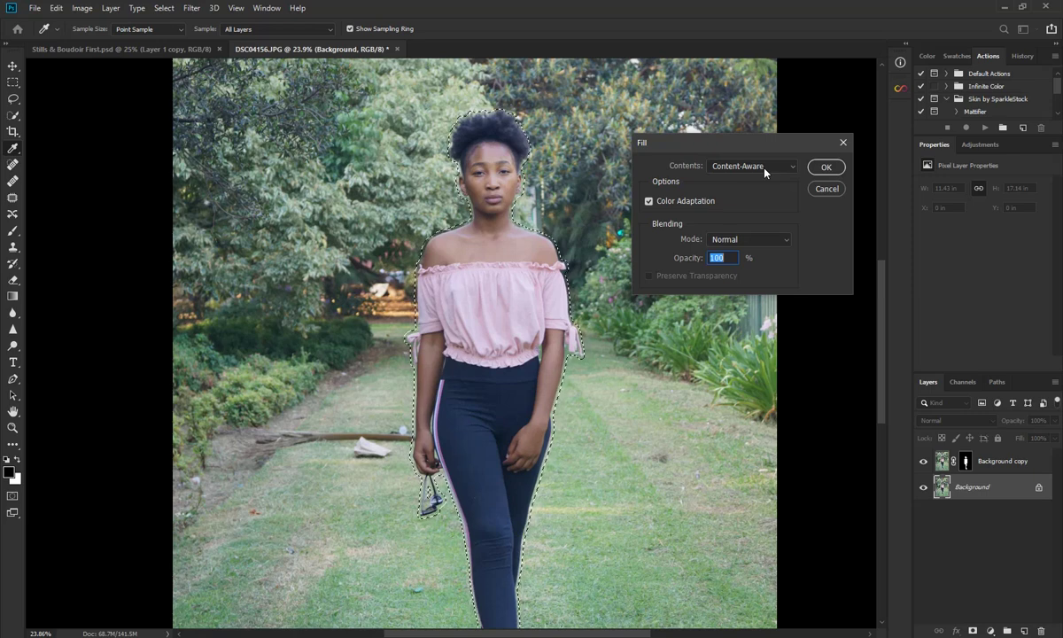
pyautogui.click(764, 168)
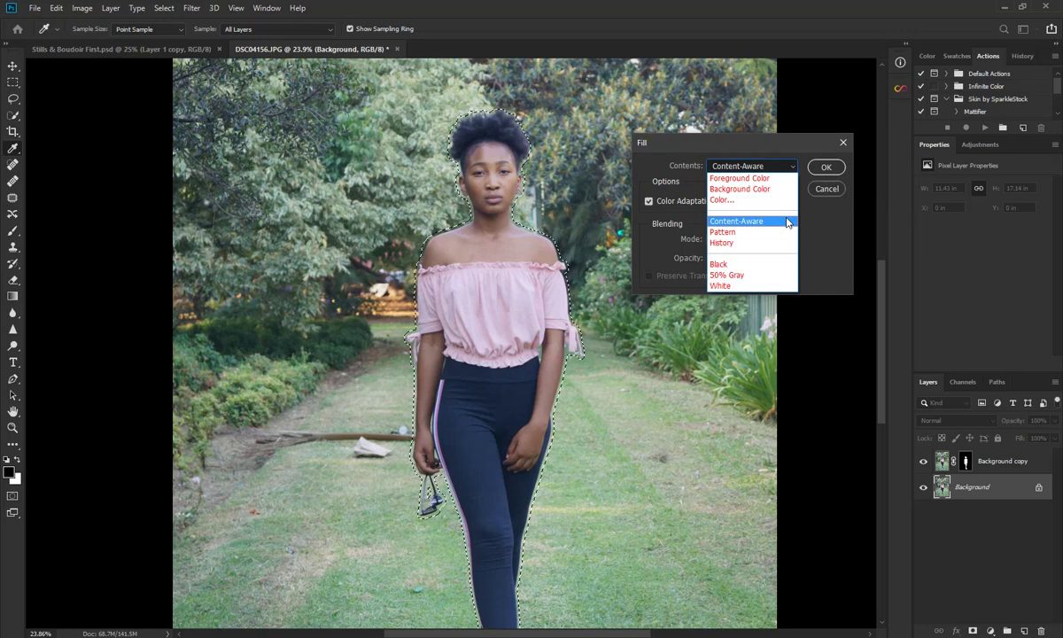
pyautogui.press('Escape')
pyautogui.press('Escape')
pyautogui.press('b')
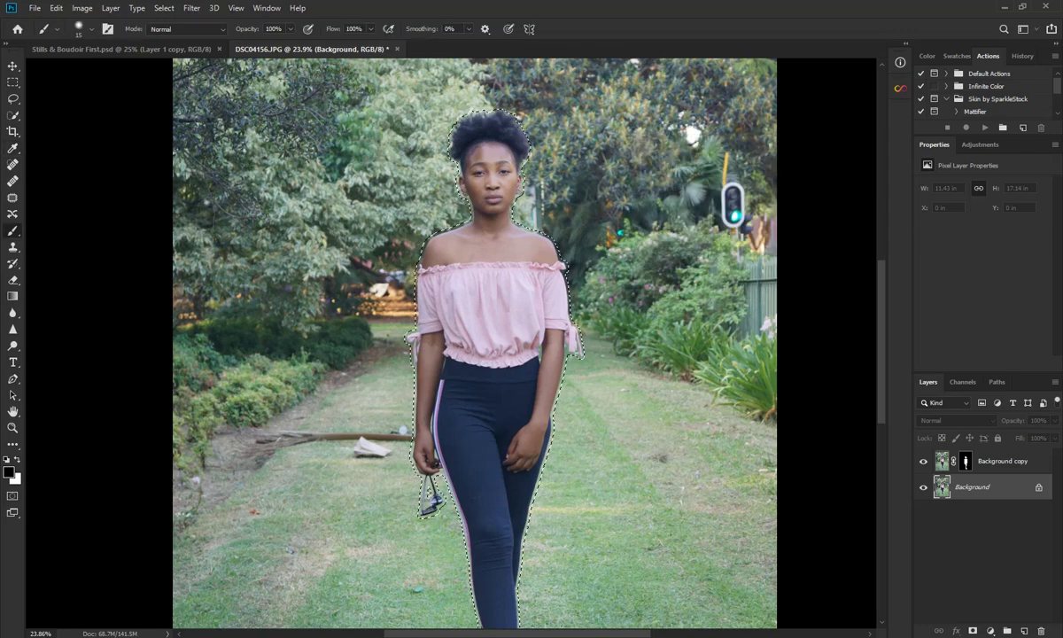
# Step: Hide the Background copy layer and reopen Fill set to Content-Aware, moved aside
pyautogui.click(924, 463)
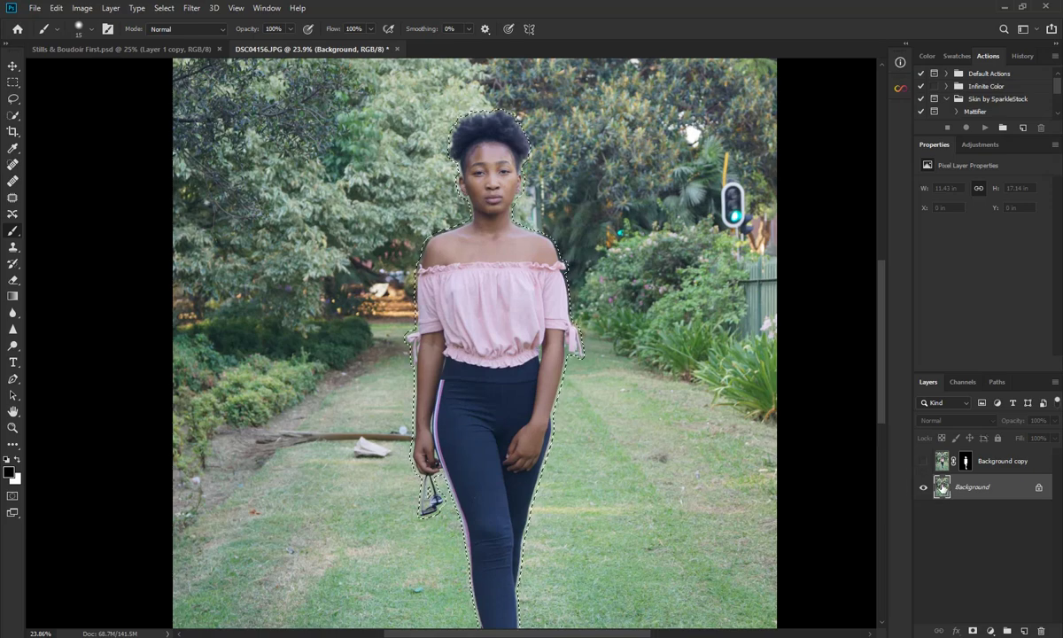
pyautogui.click(56, 8)
pyautogui.click(66, 205)
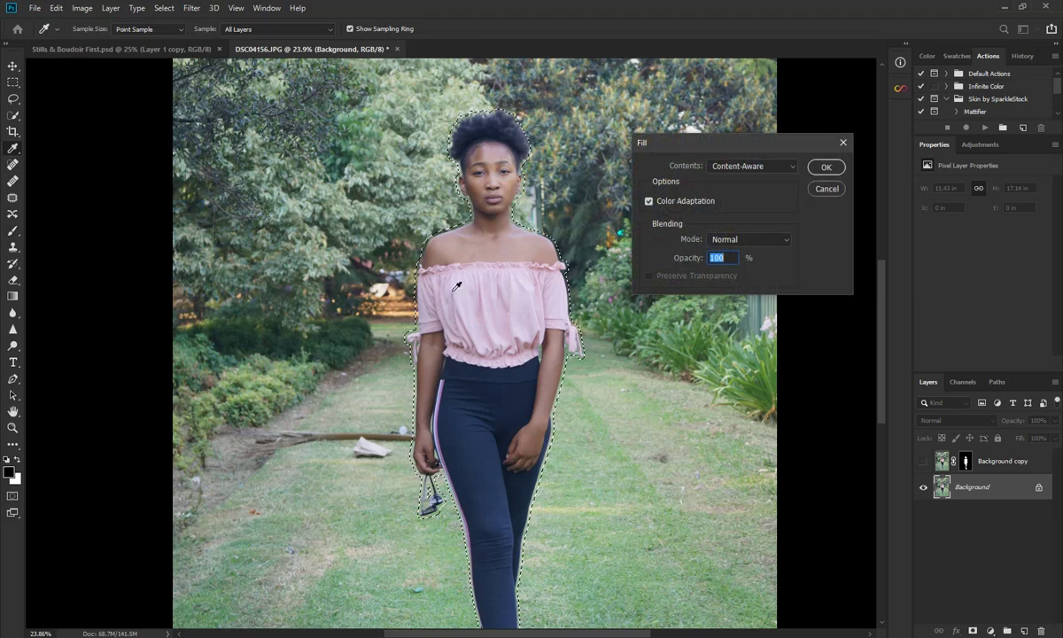
pyautogui.moveTo(780, 144)
pyautogui.mouseDown()
pyautogui.moveTo(867, 135)
pyautogui.moveTo(869, 123)
pyautogui.mouseUp()
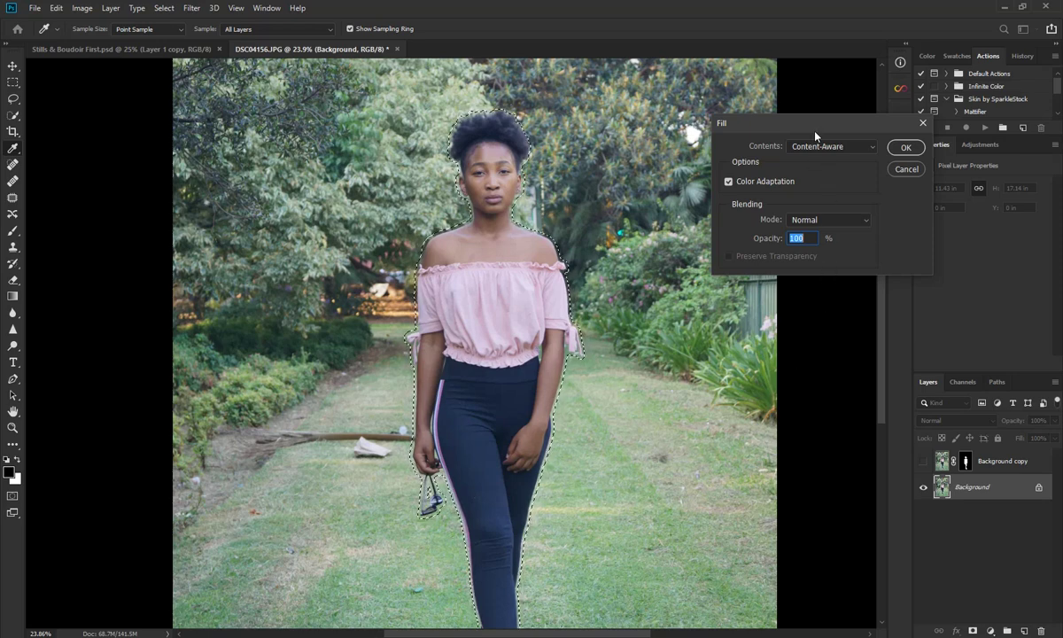
pyautogui.moveTo(815, 131); pyautogui.dragTo(820, 199)
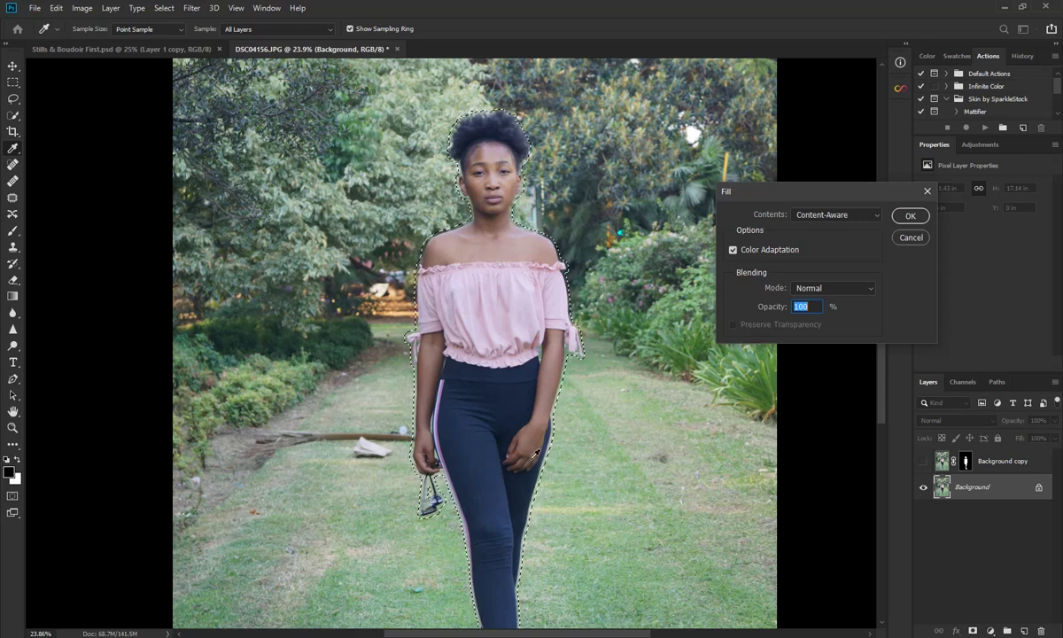
# Step: Apply Content-Aware Fill to erase the woman from the Background, then deselect
pyautogui.click(910, 216)
pyautogui.press('b')
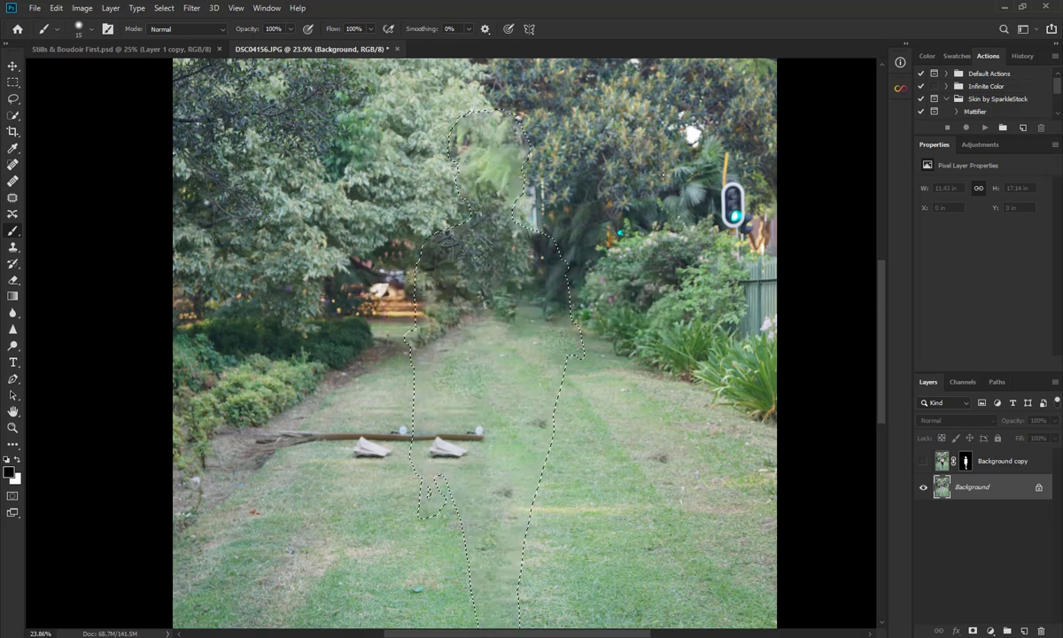
pyautogui.hotkey('ctrl', 'd')
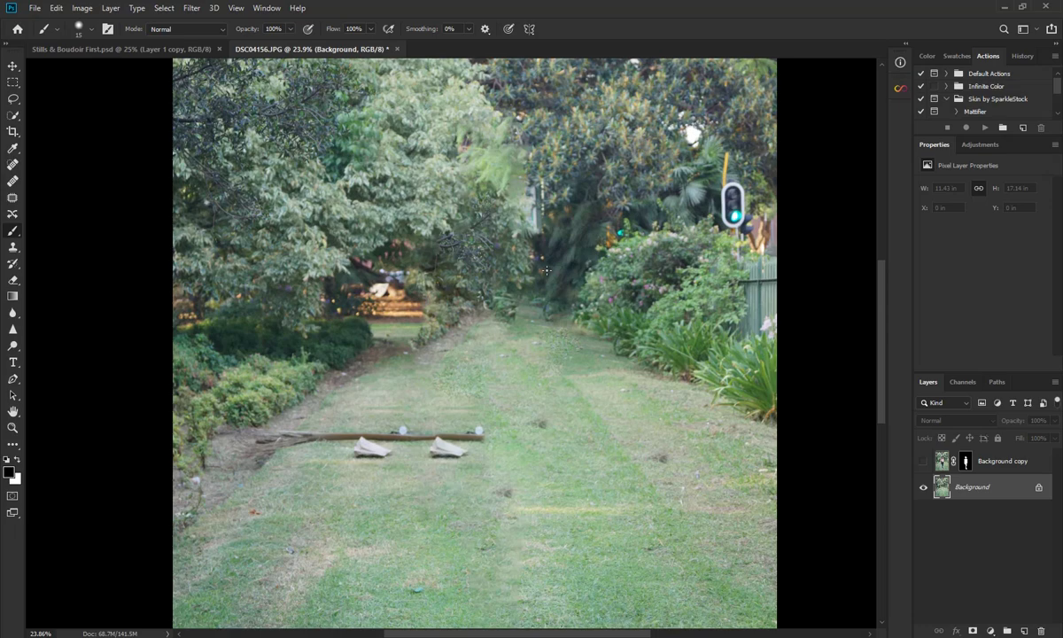
pyautogui.rightClick(1004, 490)
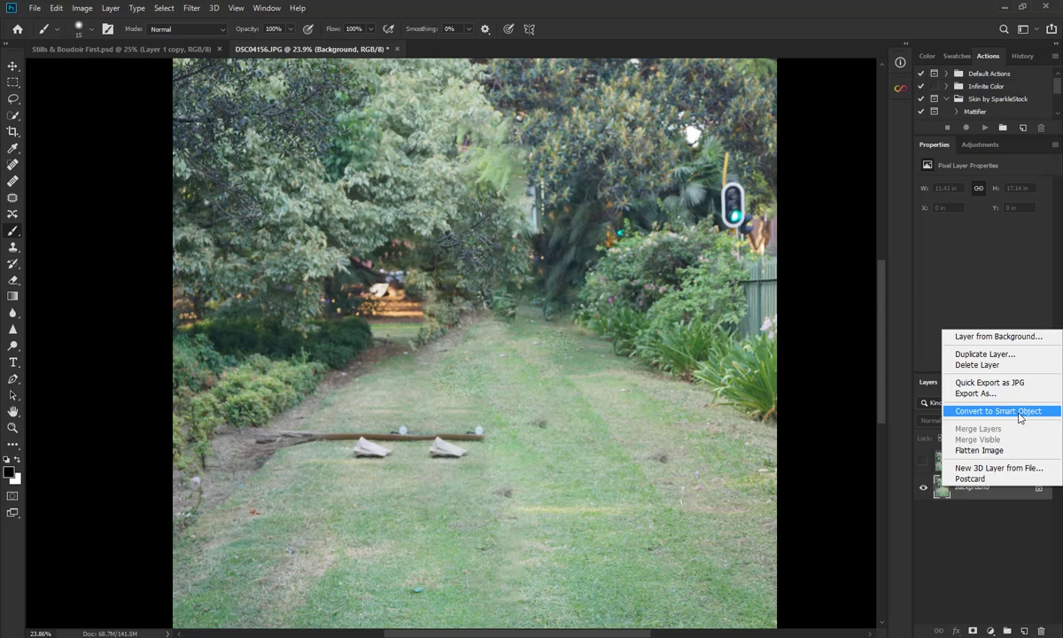
# Step: Convert the cleaned Background into smart object Layer 0 and fit the image on screen
pyautogui.click(1019, 414)
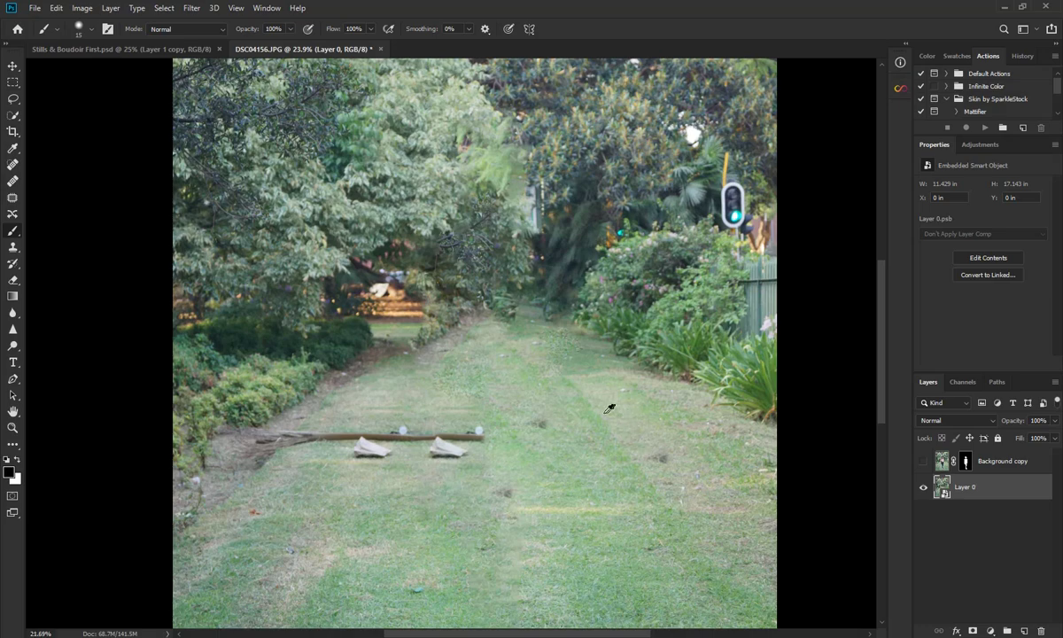
pyautogui.hotkey('ctrl', '0')
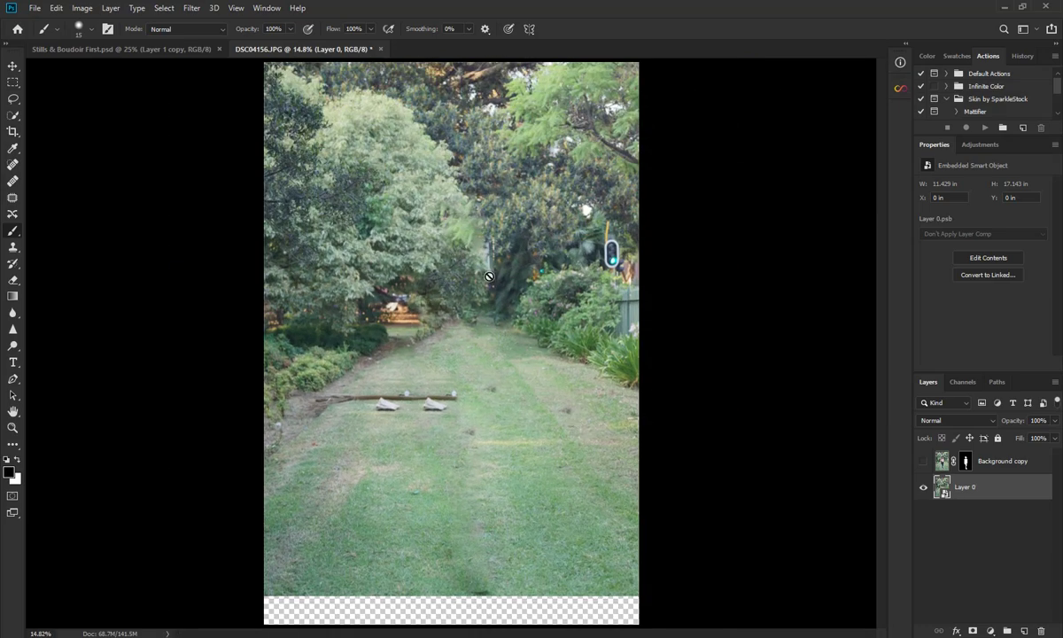
pyautogui.scroll(-2, 515, 291)
pyautogui.scroll(3, 515, 291)
pyautogui.scroll(-3, 514, 293)
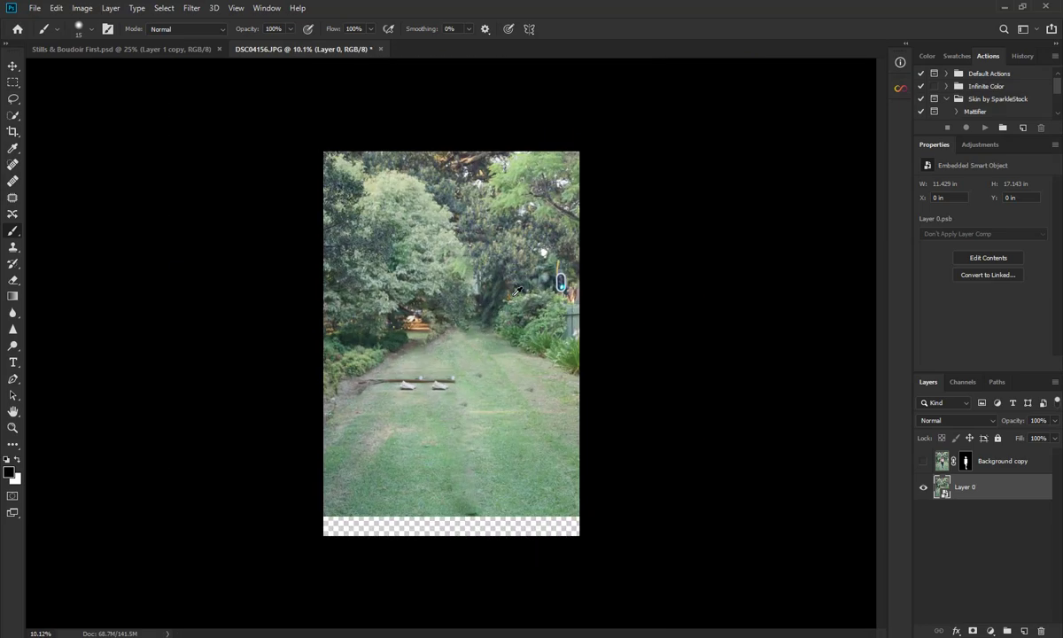
pyautogui.scroll(1, 512, 296)
pyautogui.click(923, 488)
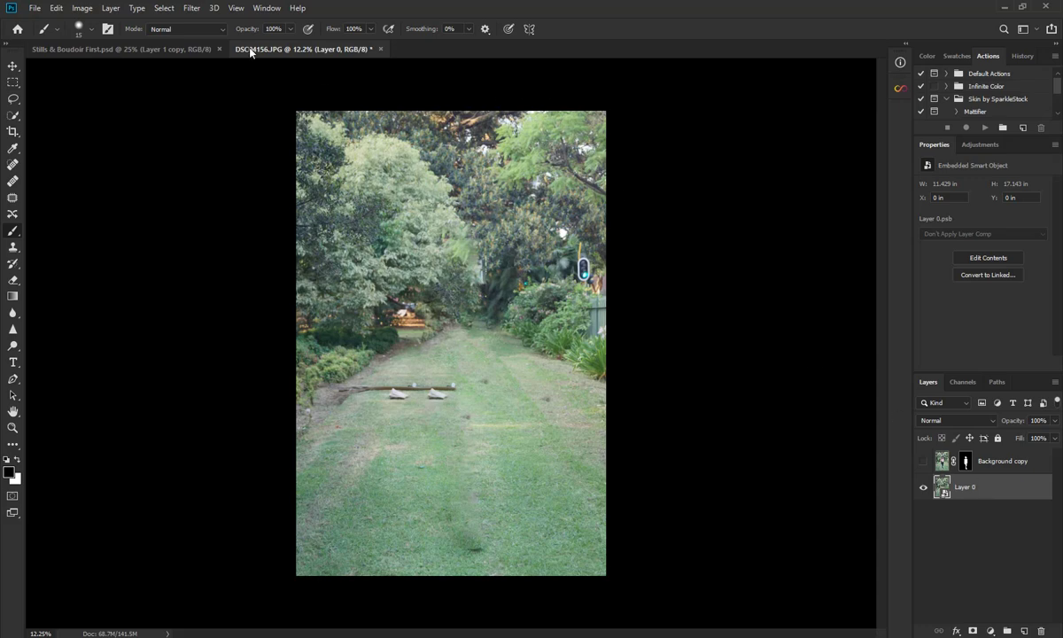
# Step: Open Filter > Blur Gallery > Tilt-Shift on garden Layer 0
pyautogui.click(188, 11)
pyautogui.moveTo(211, 163)
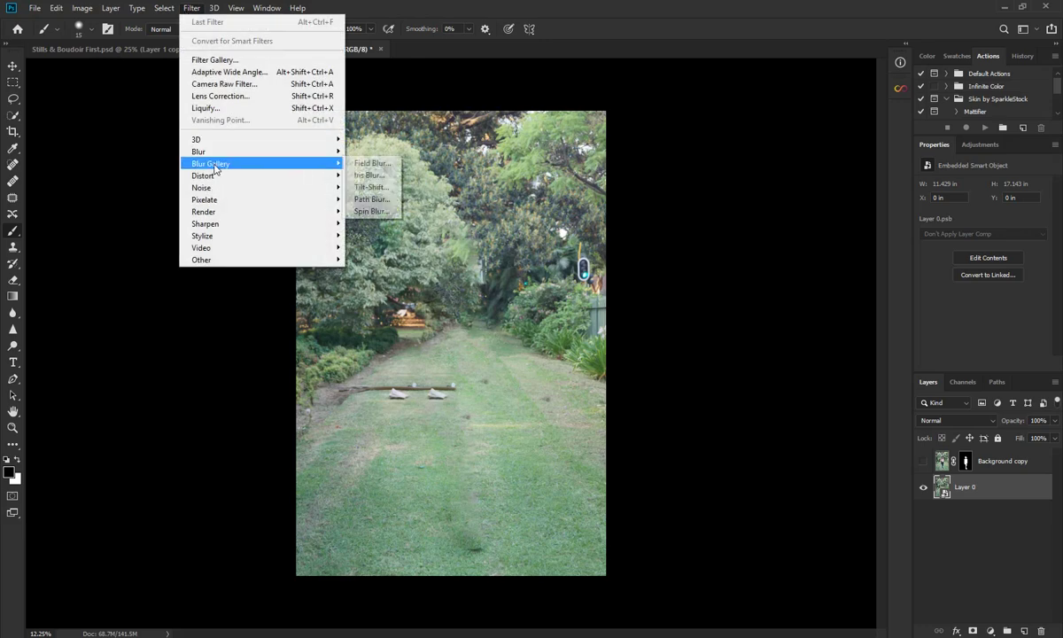
pyautogui.click(386, 192)
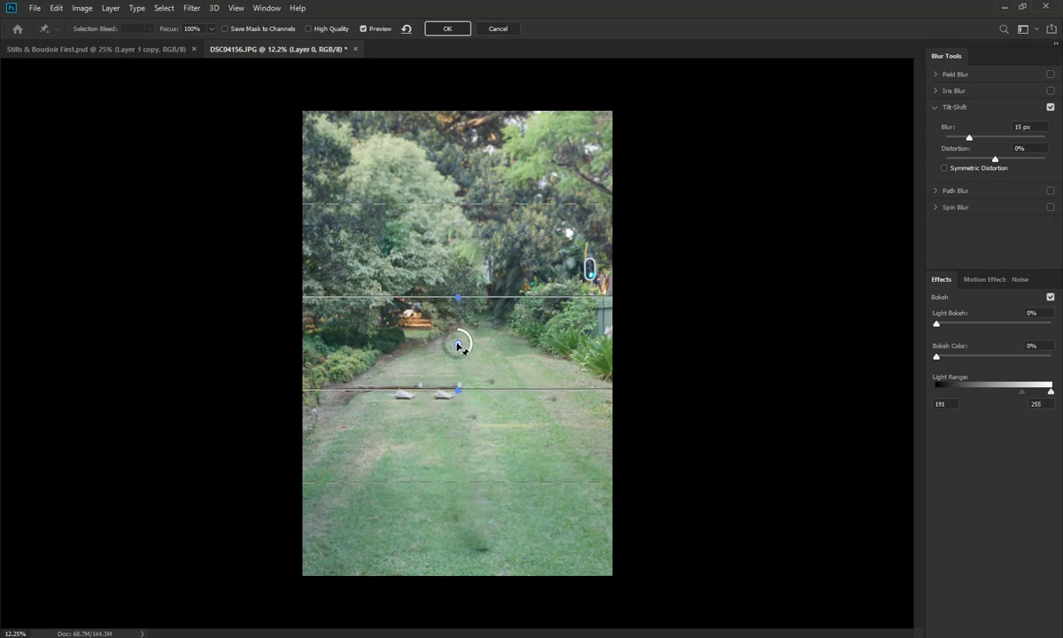
# Step: Move the Tilt-Shift focus pin down the lawn and nudge the feather line up
pyautogui.moveTo(458, 346); pyautogui.dragTo(469, 534)
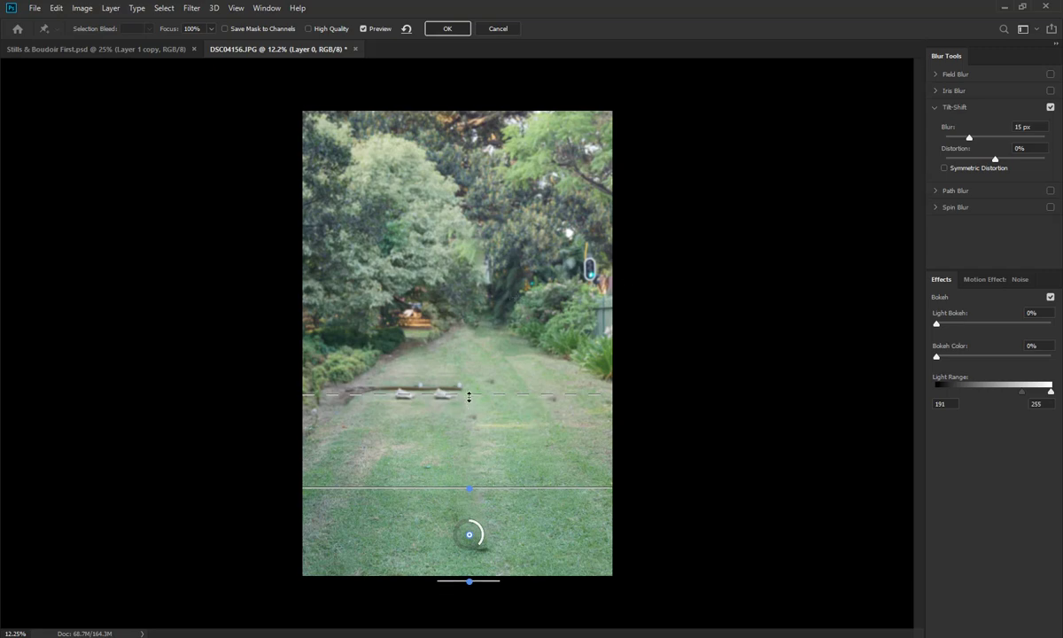
pyautogui.moveTo(469, 397); pyautogui.dragTo(473, 395)
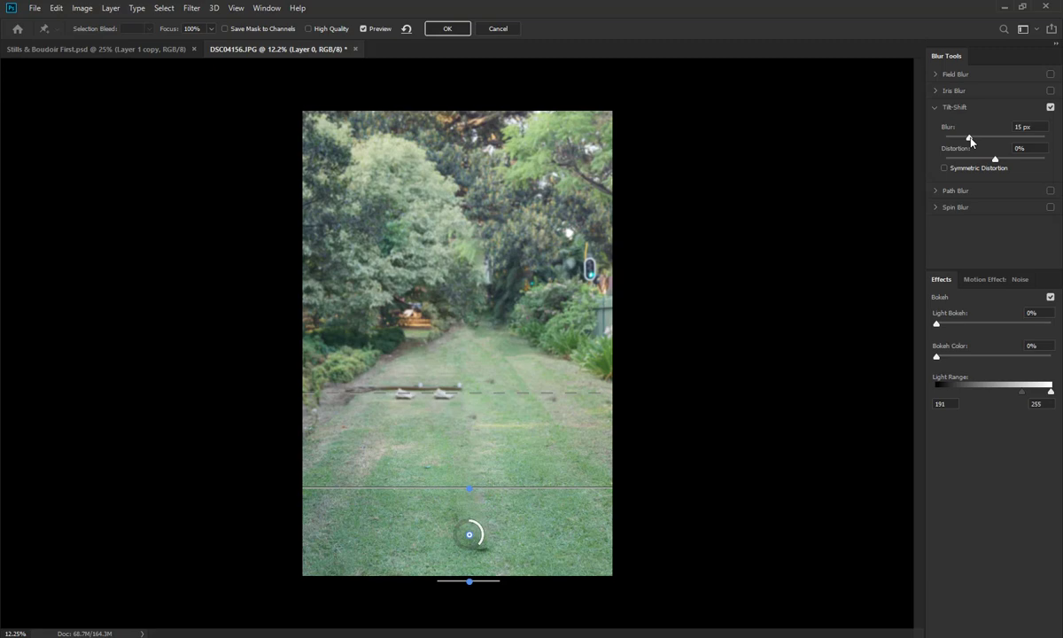
# Step: Set the Tilt-Shift to 64 px blur, 27% light bokeh, 28% bokeh colour, light range 146–217, and apply
pyautogui.moveTo(970, 140); pyautogui.dragTo(956, 144)
pyautogui.moveTo(945, 148); pyautogui.dragTo(953, 135)
pyautogui.moveTo(949, 139)
pyautogui.mouseDown()
pyautogui.moveTo(1059, 147)
pyautogui.moveTo(1046, 137)
pyautogui.moveTo(897, 142)
pyautogui.moveTo(991, 139)
pyautogui.mouseUp()
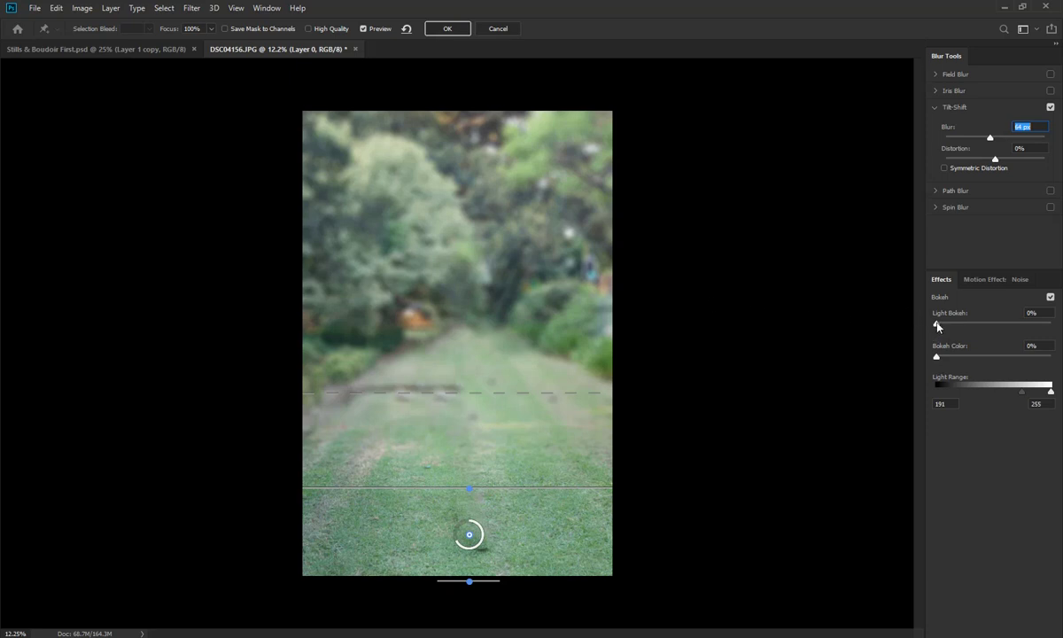
pyautogui.moveTo(938, 326); pyautogui.dragTo(955, 327)
pyautogui.moveTo(1051, 392); pyautogui.dragTo(1012, 392)
pyautogui.moveTo(954, 323); pyautogui.dragTo(968, 324)
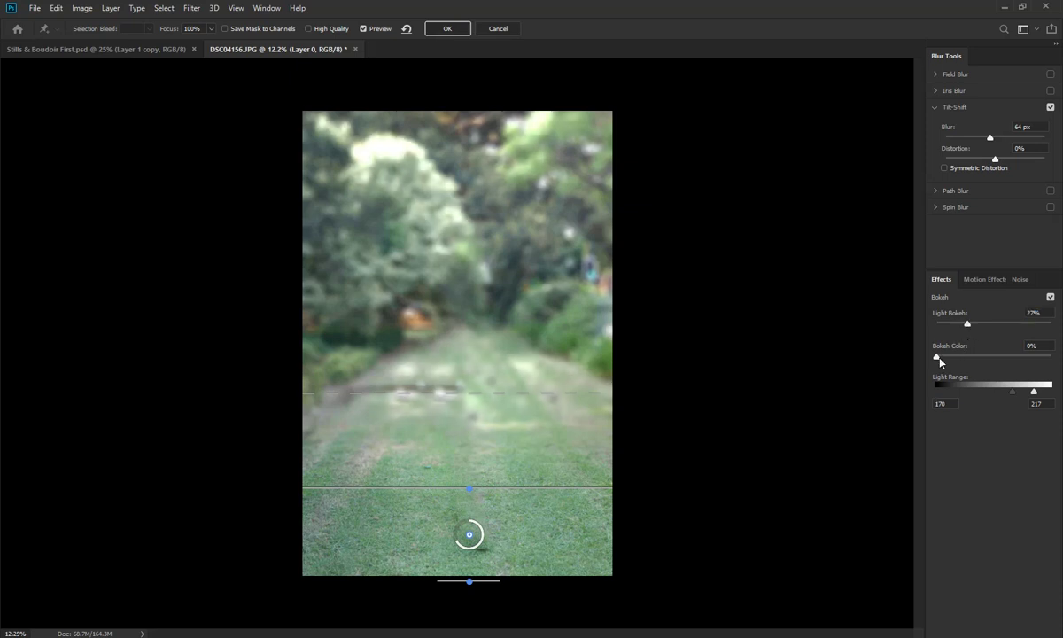
pyautogui.moveTo(937, 357); pyautogui.dragTo(958, 357)
pyautogui.moveTo(1016, 394)
pyautogui.mouseDown()
pyautogui.moveTo(1002, 394)
pyautogui.moveTo(1058, 400)
pyautogui.moveTo(1027, 394)
pyautogui.mouseUp()
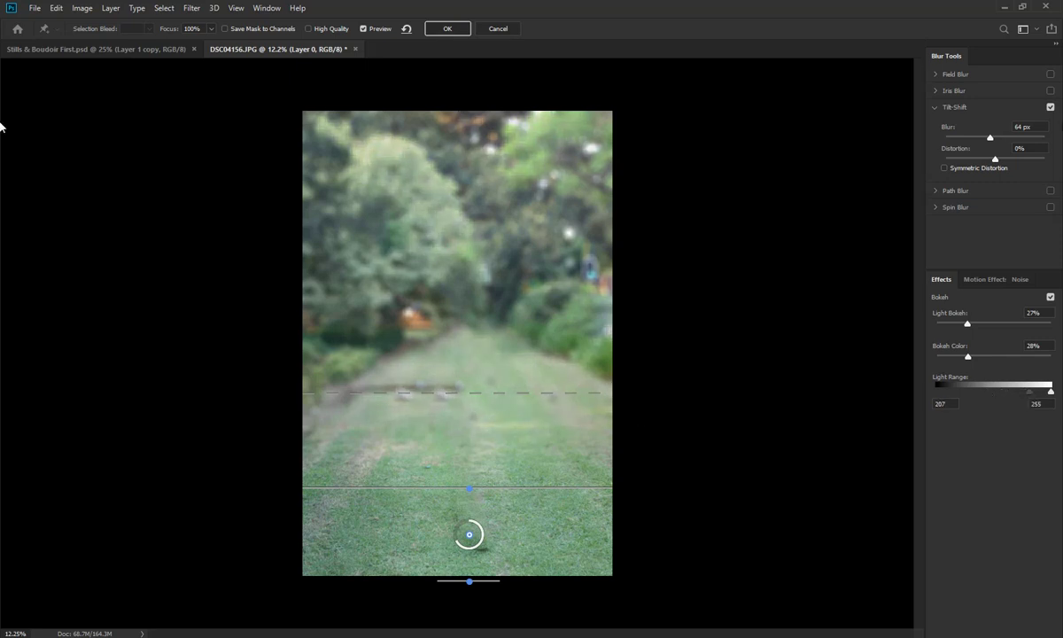
pyautogui.click(449, 29)
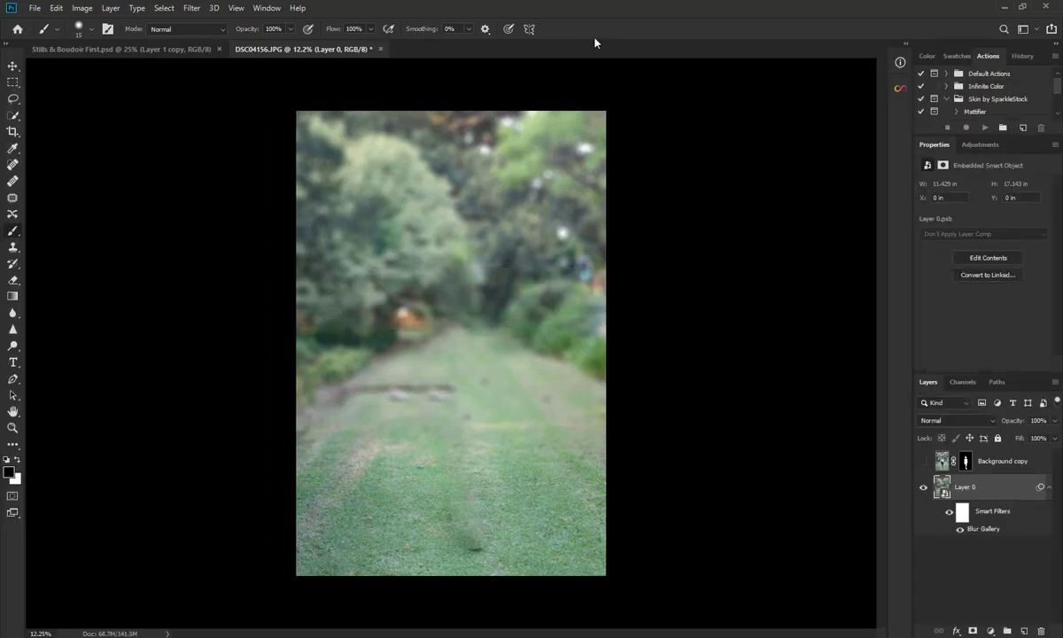
# Step: Show the cut-out woman layer again and bring up the Navigator panel
pyautogui.click(923, 463)
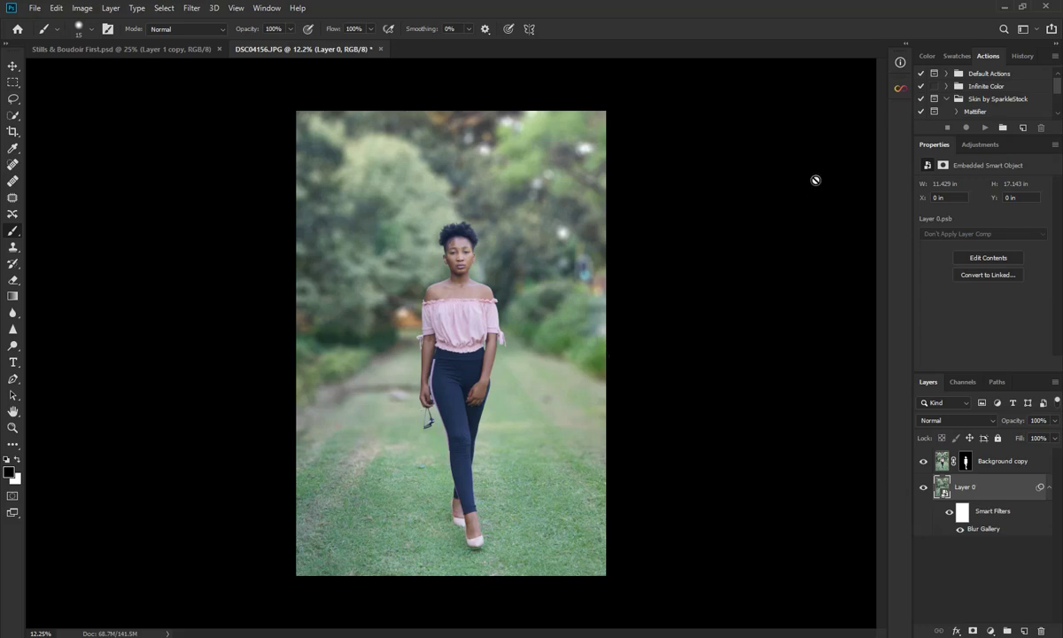
pyautogui.click(267, 8)
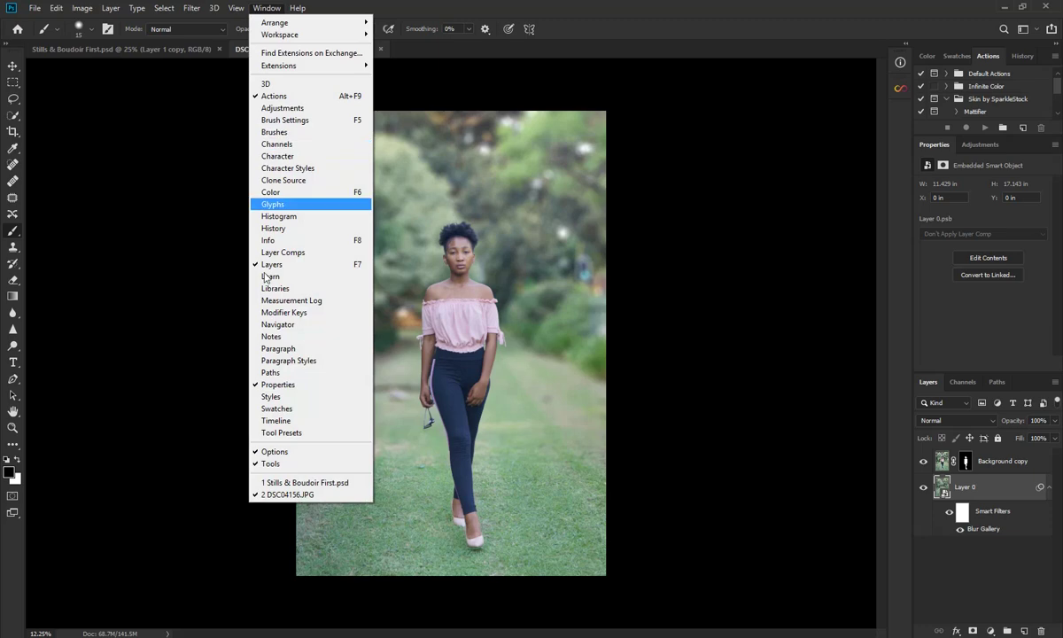
pyautogui.click(295, 324)
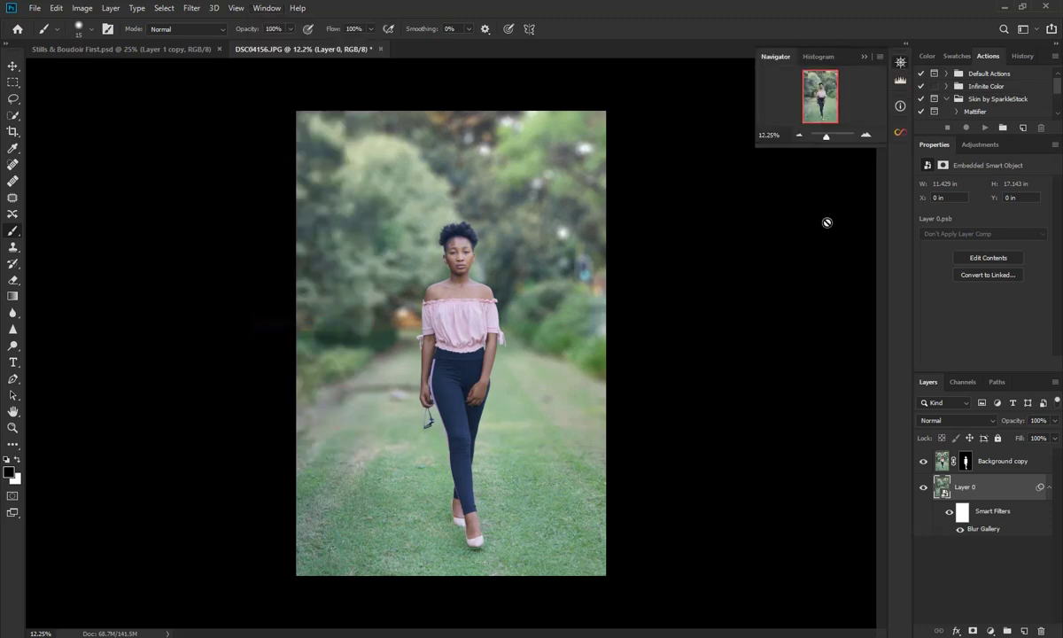
# Step: Zoom in on her legs and pan down to the feet with the Navigator
pyautogui.moveTo(825, 140); pyautogui.dragTo(821, 121)
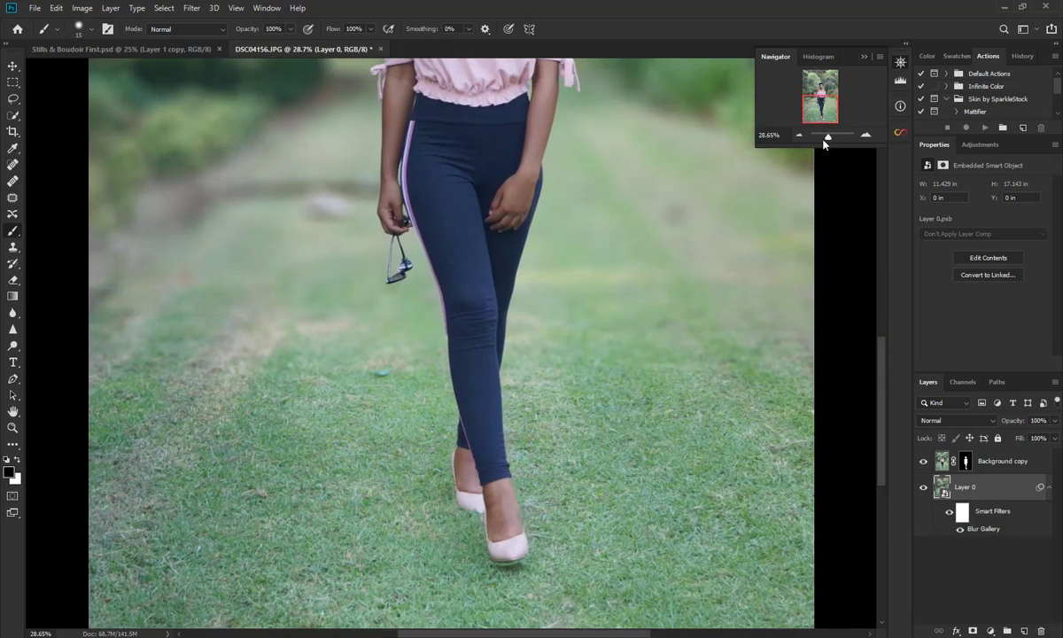
pyautogui.moveTo(830, 142); pyautogui.dragTo(822, 107)
pyautogui.click(822, 108)
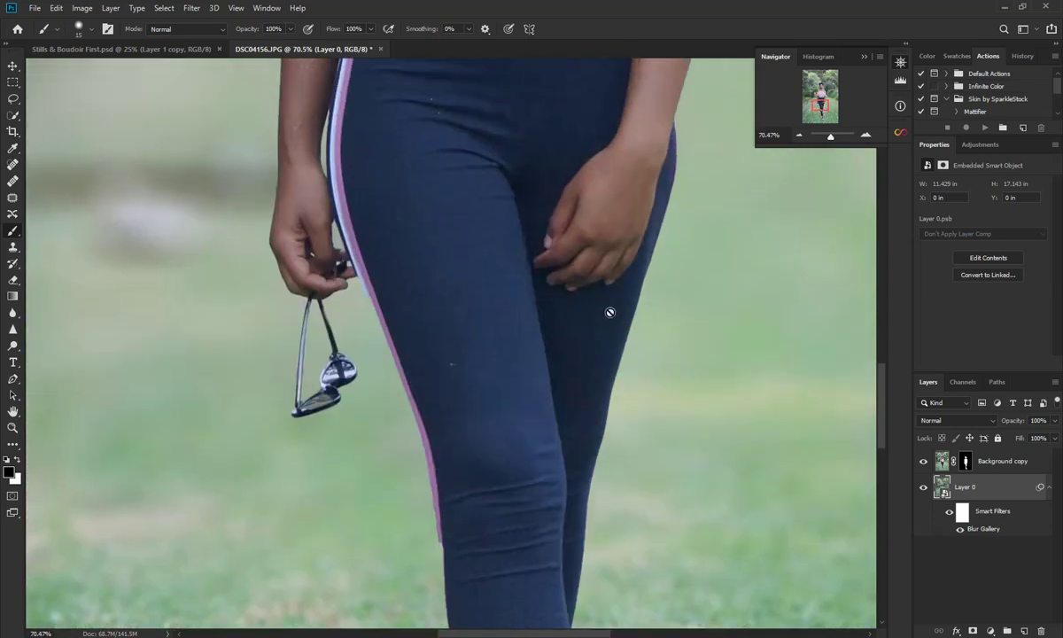
pyautogui.click(819, 109)
pyautogui.moveTo(820, 109); pyautogui.dragTo(820, 113)
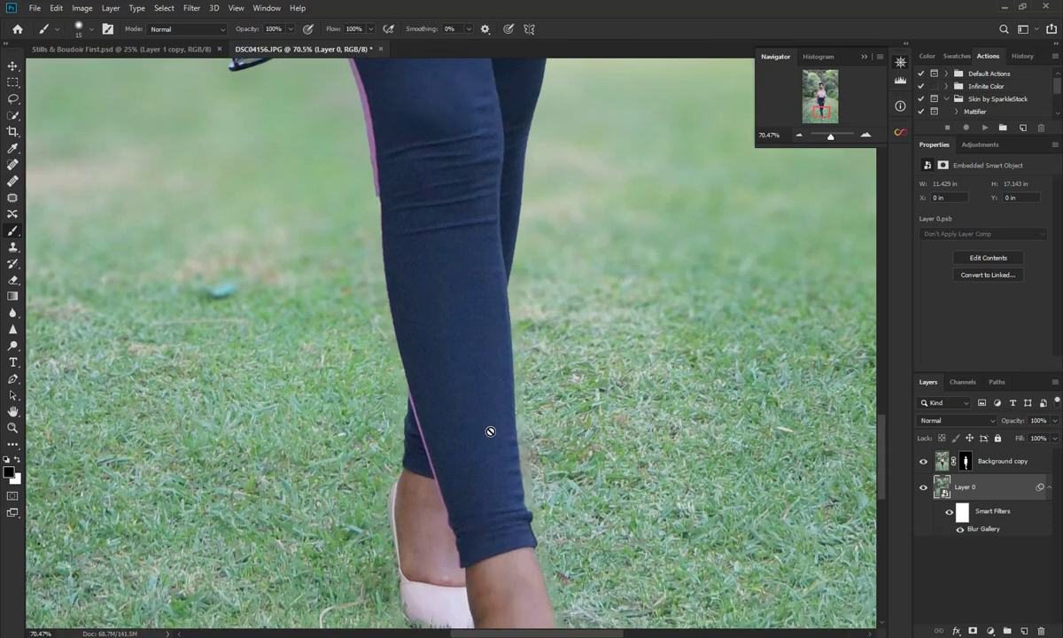
# Step: Scroll over the figure at 70% to inspect the cut-out edges from feet to hair
pyautogui.scroll(-2, 525, 430)
pyautogui.scroll(-2, 526, 431)
pyautogui.scroll(-3, 526, 430)
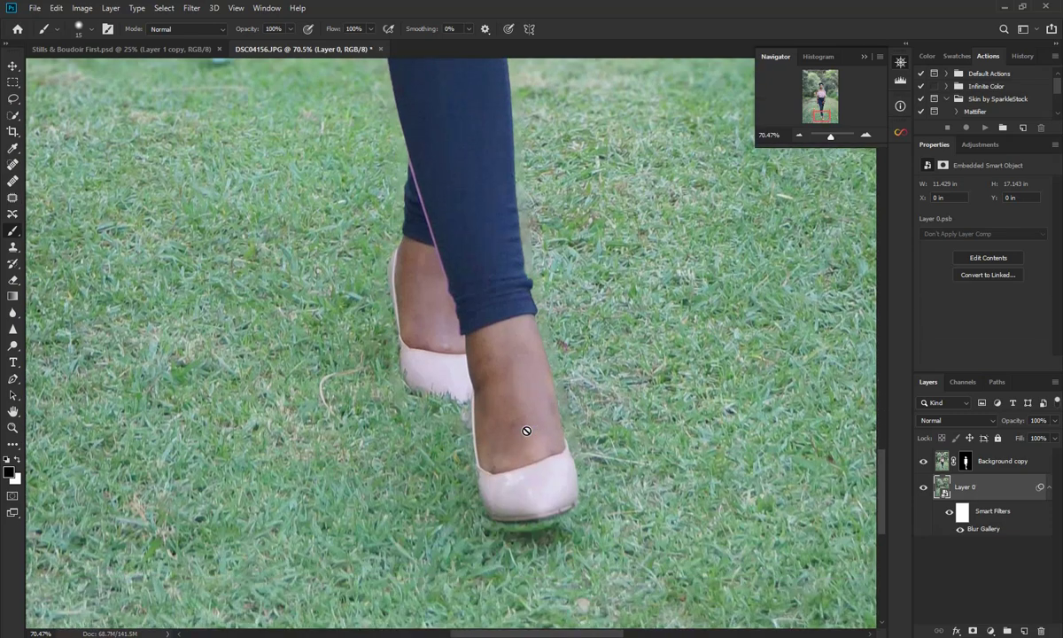
pyautogui.scroll(1, 526, 430)
pyautogui.scroll(1, 527, 431)
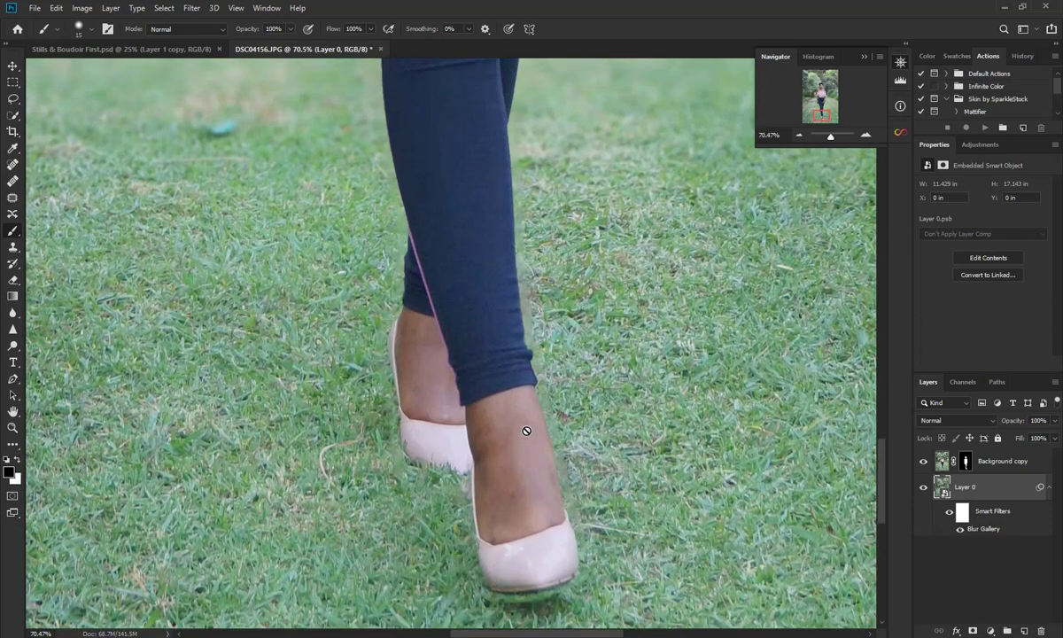
pyautogui.scroll(1, 527, 430)
pyautogui.scroll(1, 526, 431)
pyautogui.scroll(2, 526, 430)
pyautogui.scroll(2, 526, 430)
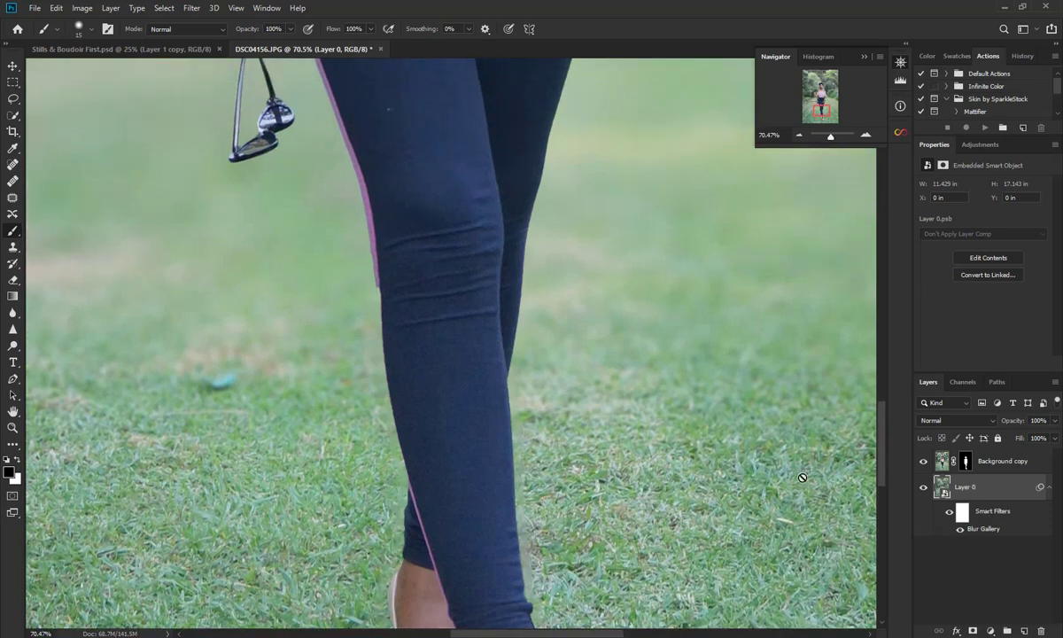
pyautogui.scroll(2, 526, 462)
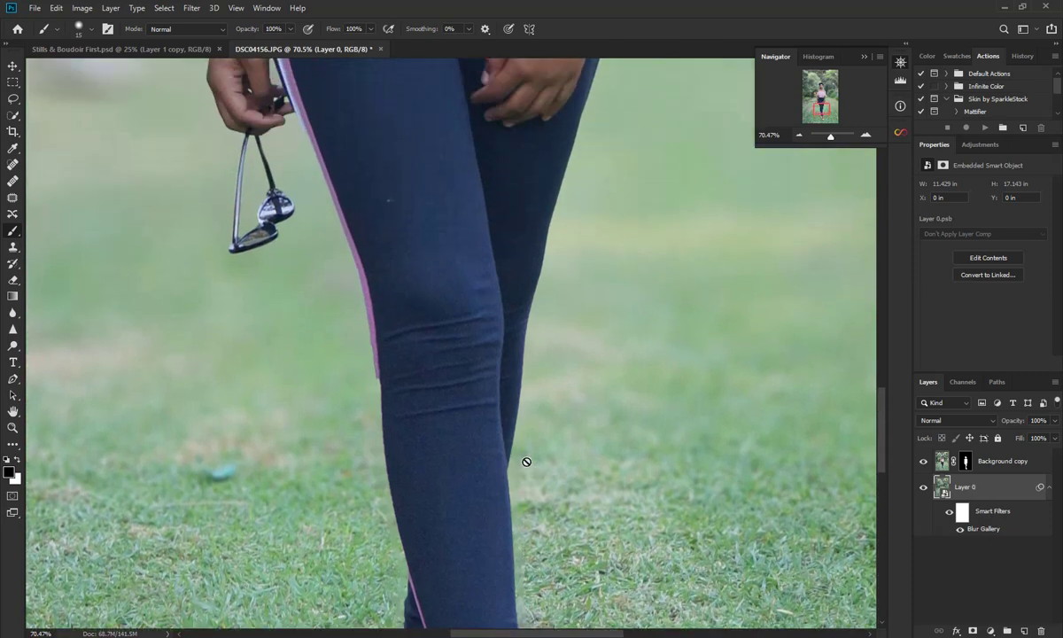
pyautogui.scroll(1, 527, 461)
pyautogui.scroll(2, 527, 462)
pyautogui.scroll(2, 526, 461)
pyautogui.scroll(1, 527, 462)
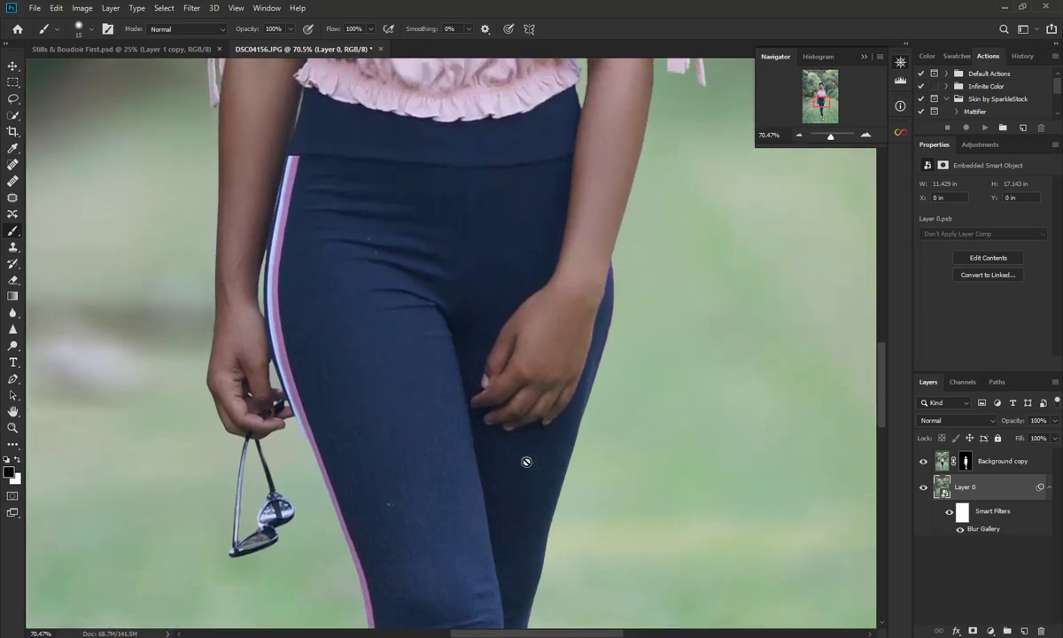
pyautogui.scroll(-2, 526, 462)
pyautogui.scroll(-2, 527, 461)
pyautogui.scroll(-2, 526, 461)
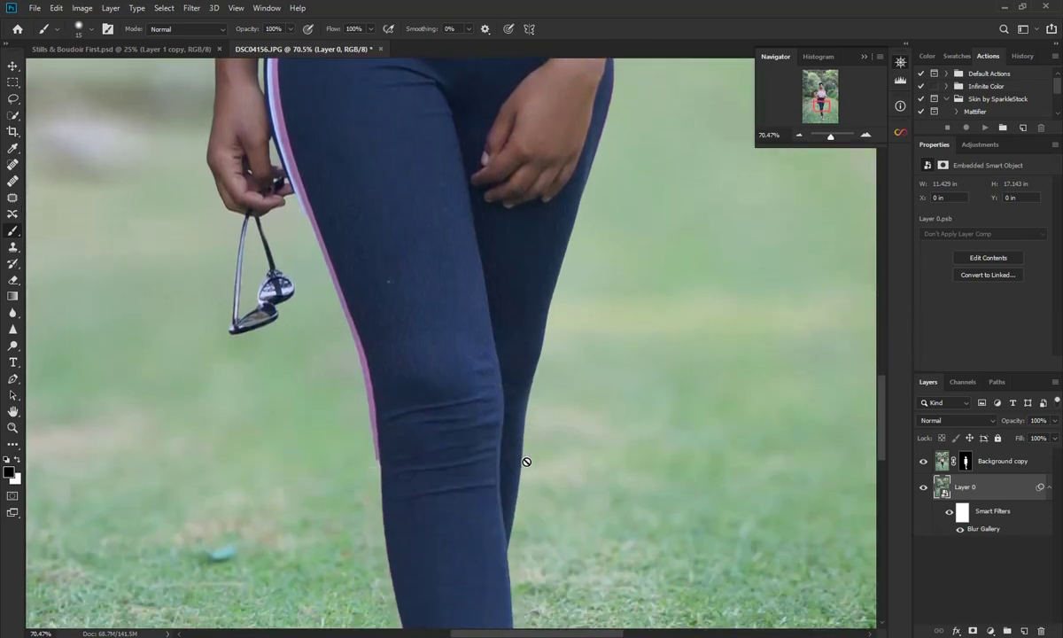
pyautogui.scroll(-2, 526, 461)
pyautogui.scroll(-1, 526, 461)
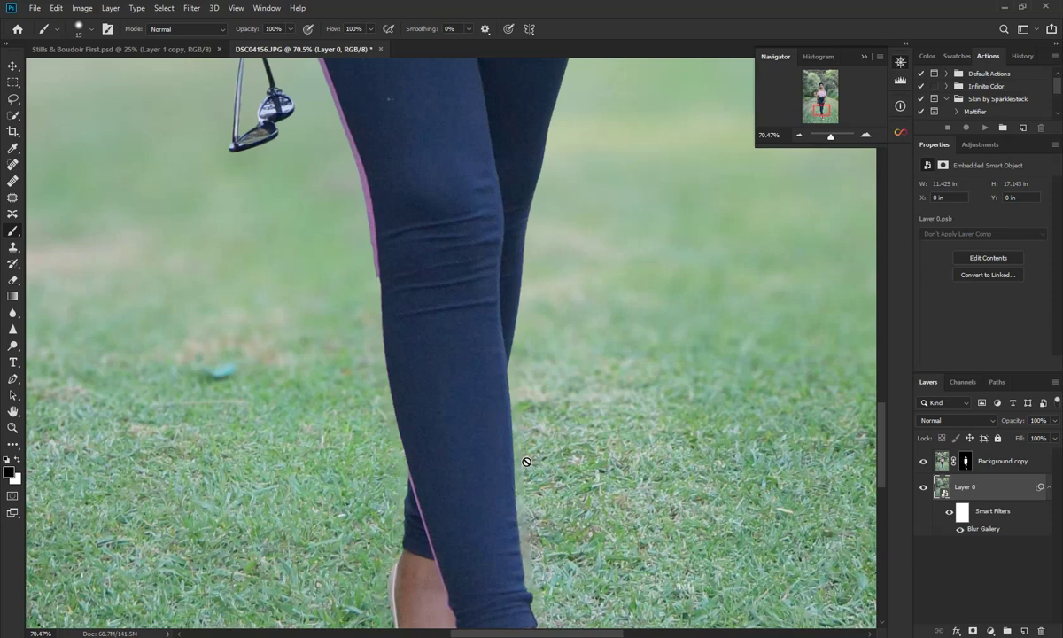
pyautogui.scroll(2, 545, 275)
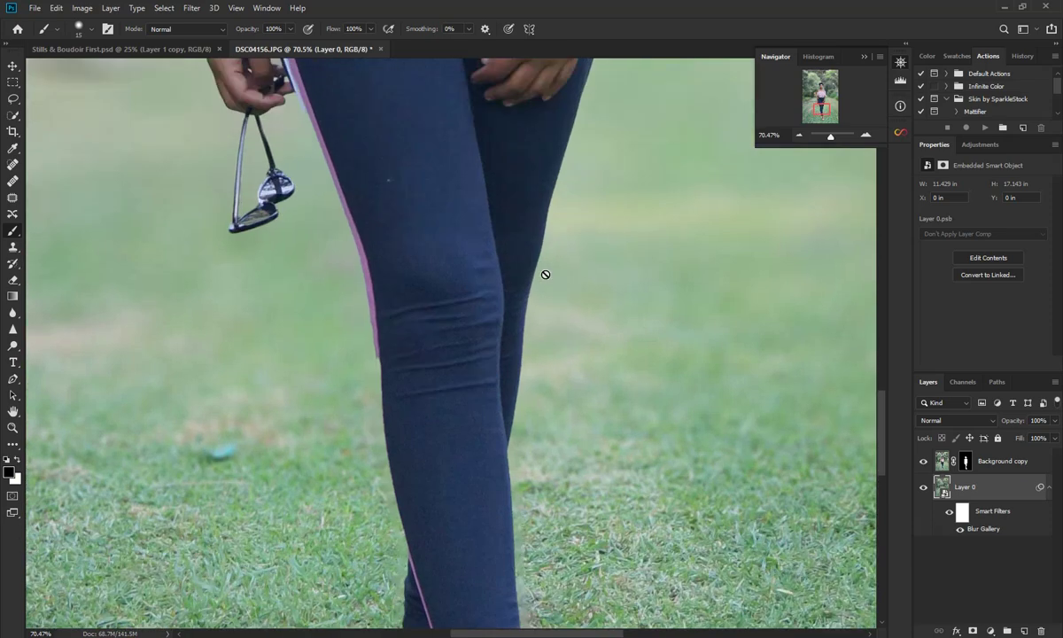
pyautogui.scroll(1, 546, 275)
pyautogui.scroll(3, 545, 275)
pyautogui.scroll(2, 546, 275)
pyautogui.scroll(4, 546, 275)
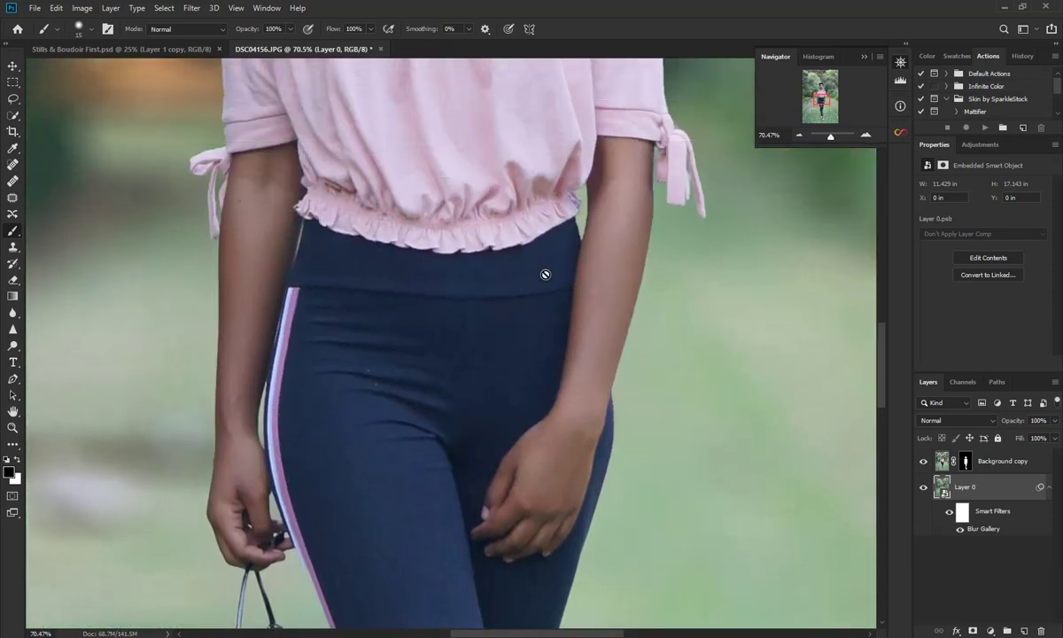
pyautogui.scroll(2, 546, 274)
pyautogui.scroll(4, 546, 275)
pyautogui.scroll(1, 546, 274)
pyautogui.scroll(1, 546, 275)
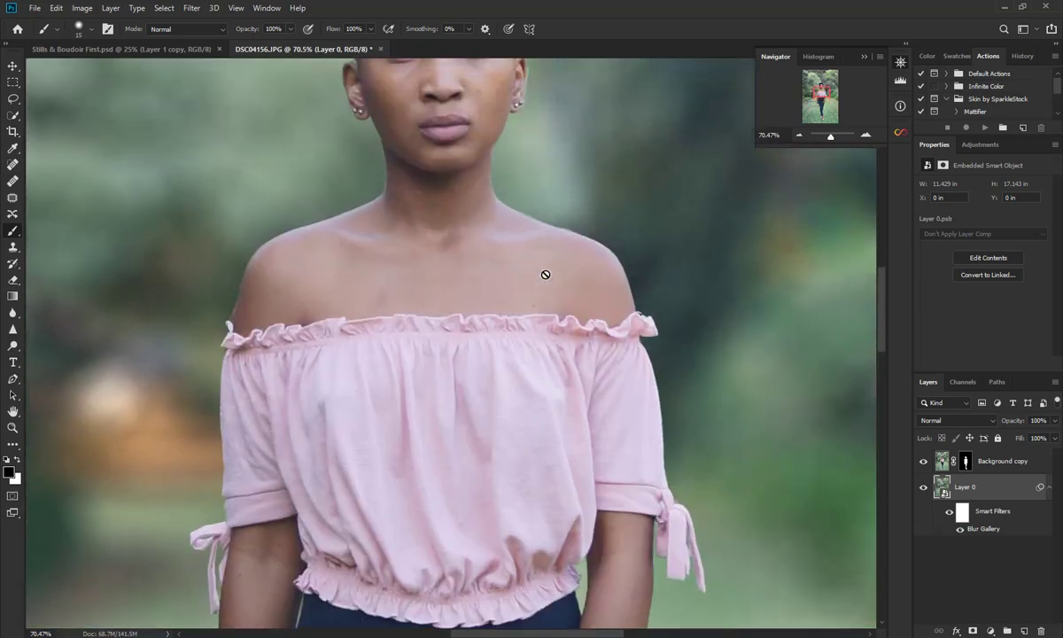
pyautogui.scroll(3, 546, 275)
pyautogui.scroll(1, 546, 274)
pyautogui.scroll(3, 545, 274)
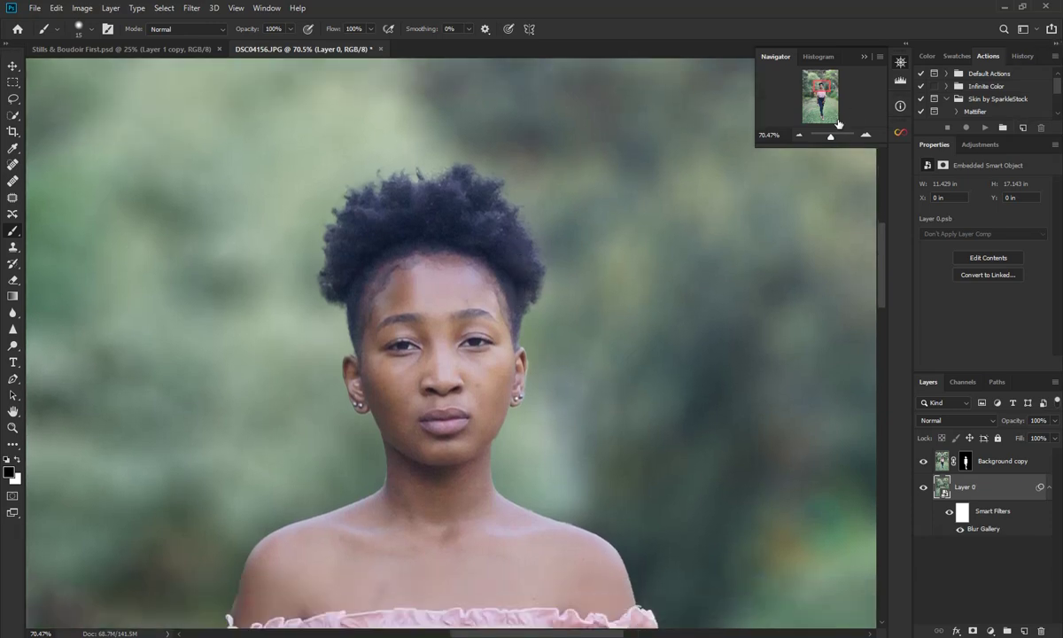
# Step: Zoom out with the Navigator slider until the whole image fits
pyautogui.moveTo(830, 138); pyautogui.dragTo(828, 139)
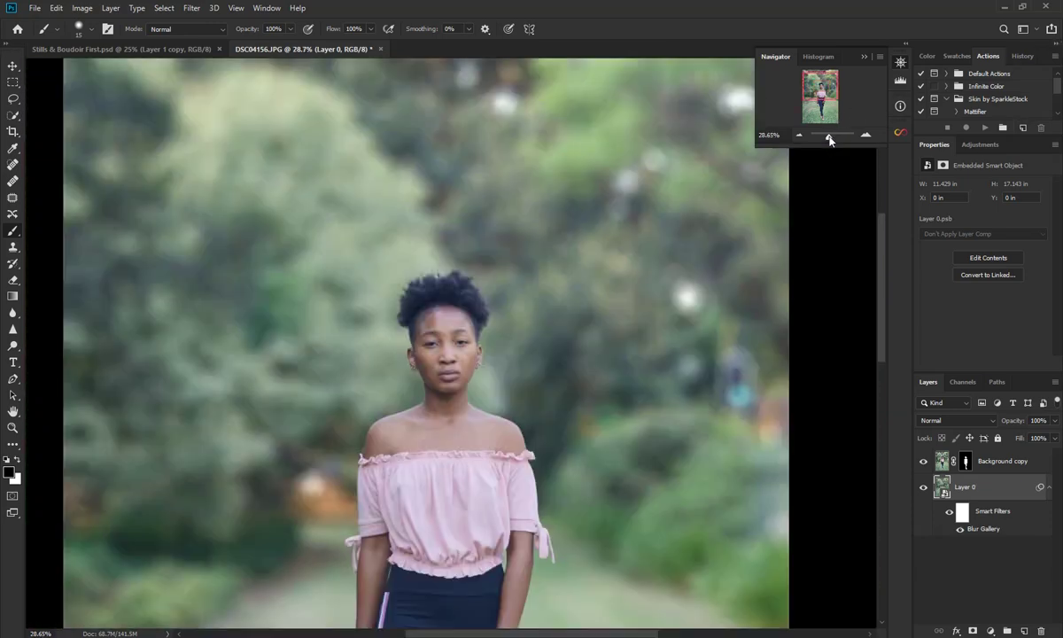
pyautogui.moveTo(879, 280); pyautogui.dragTo(878, 332)
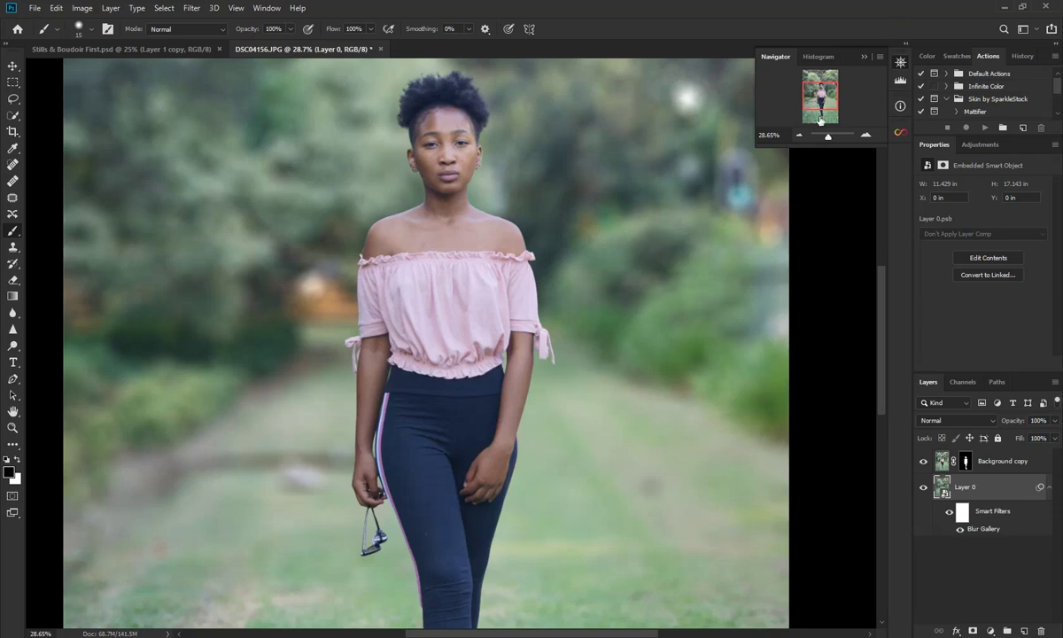
pyautogui.moveTo(827, 139); pyautogui.dragTo(826, 140)
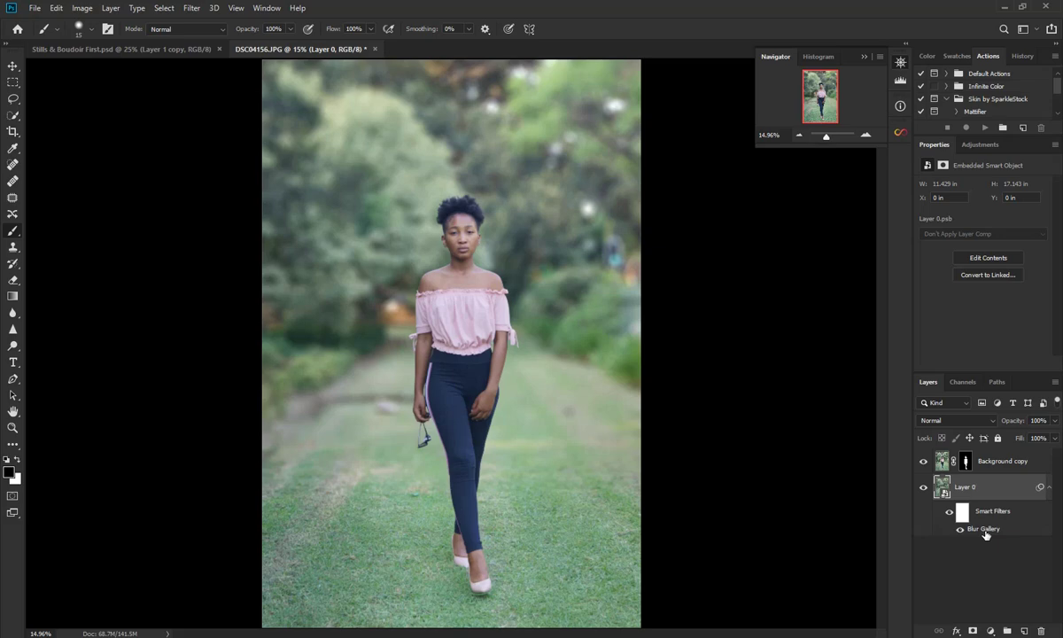
# Step: Reopen the Tilt-Shift blur, set Distortion to 1%, add 13.26% grain and ease the blur down
pyautogui.doubleClick(984, 529)
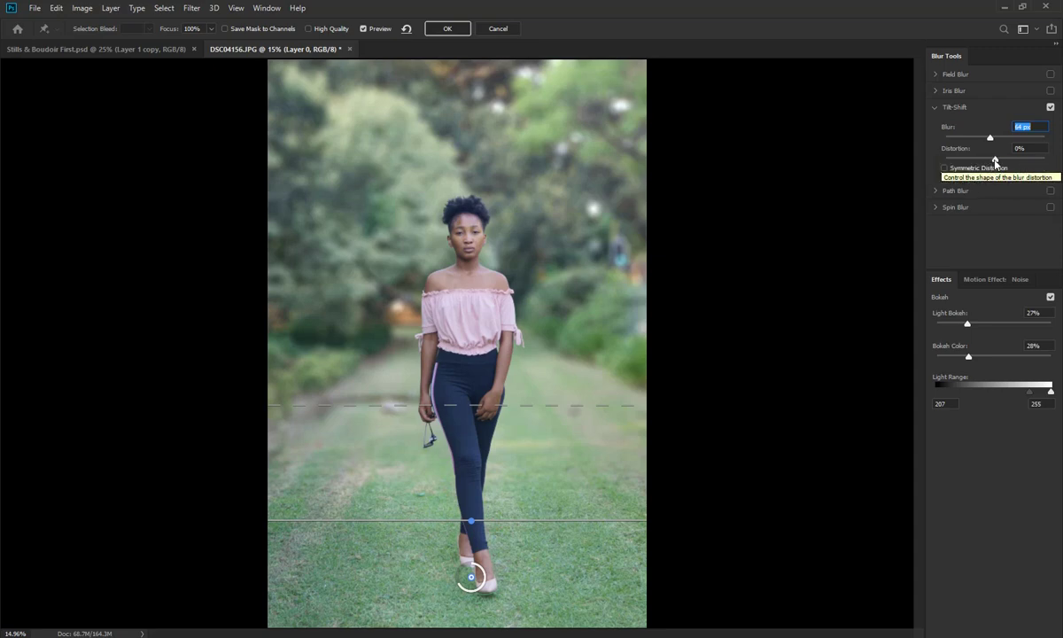
pyautogui.click(995, 161)
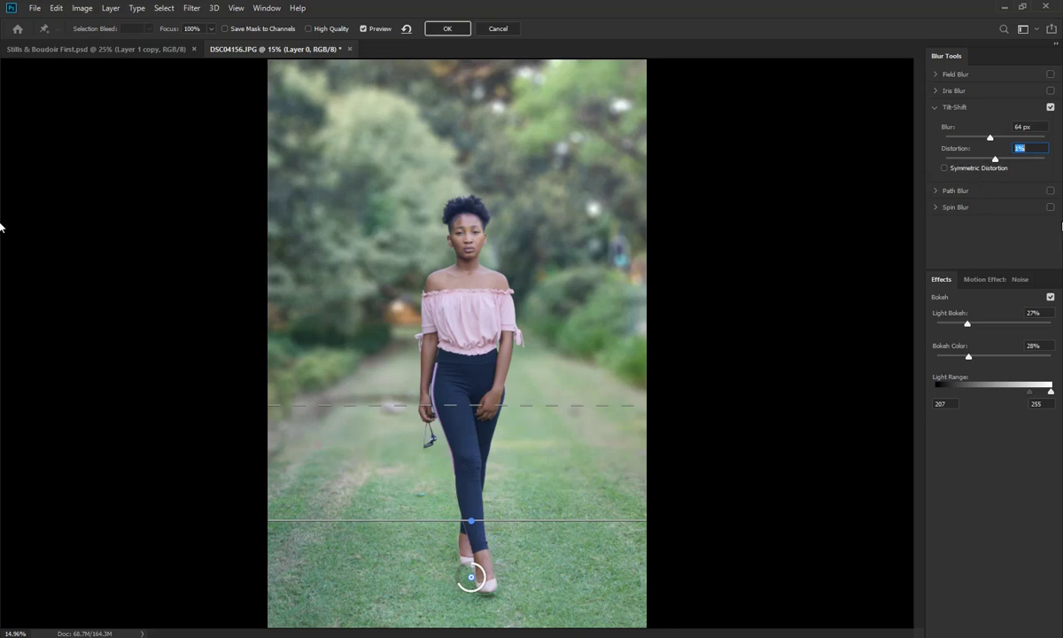
pyautogui.click(1021, 280)
pyautogui.moveTo(936, 325); pyautogui.dragTo(952, 327)
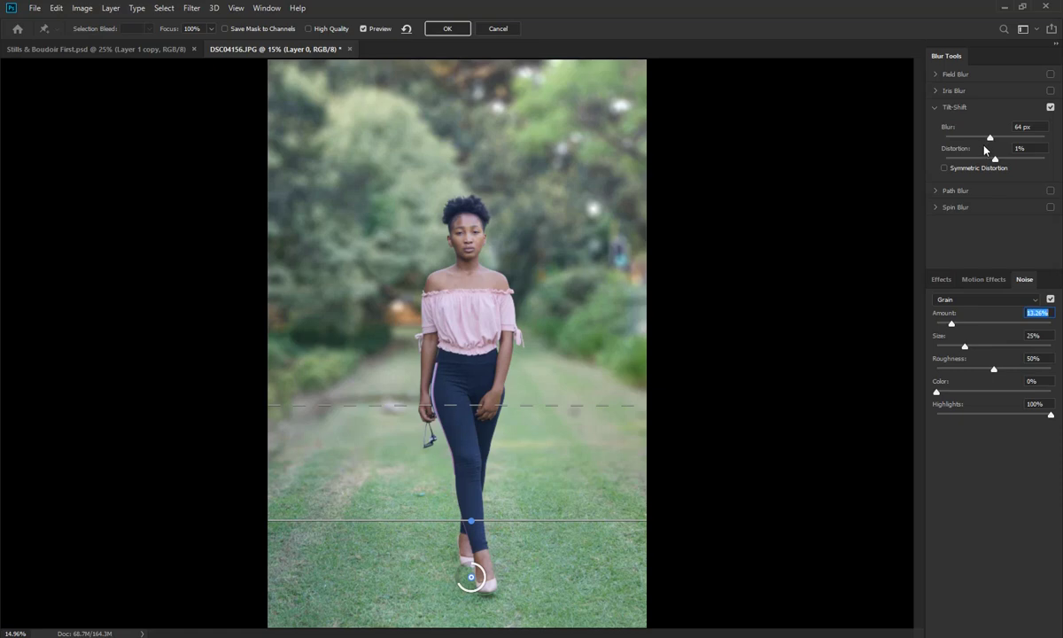
pyautogui.moveTo(989, 140); pyautogui.dragTo(983, 141)
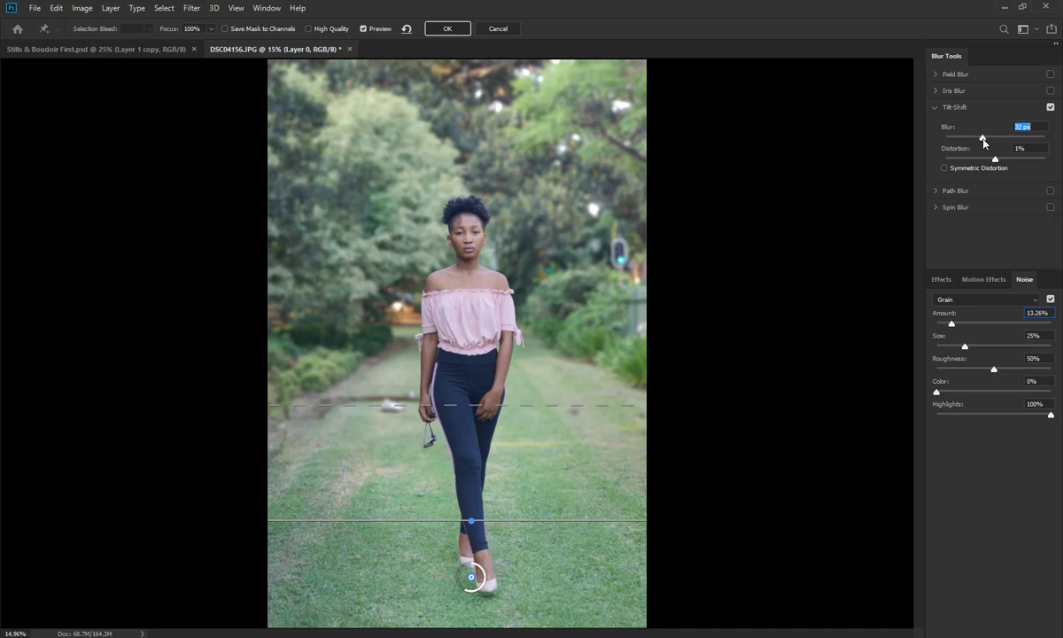
# Step: Set the blur to 34 px and drag the transition and focus lines down to her shoes
pyautogui.moveTo(983, 142); pyautogui.dragTo(942, 151)
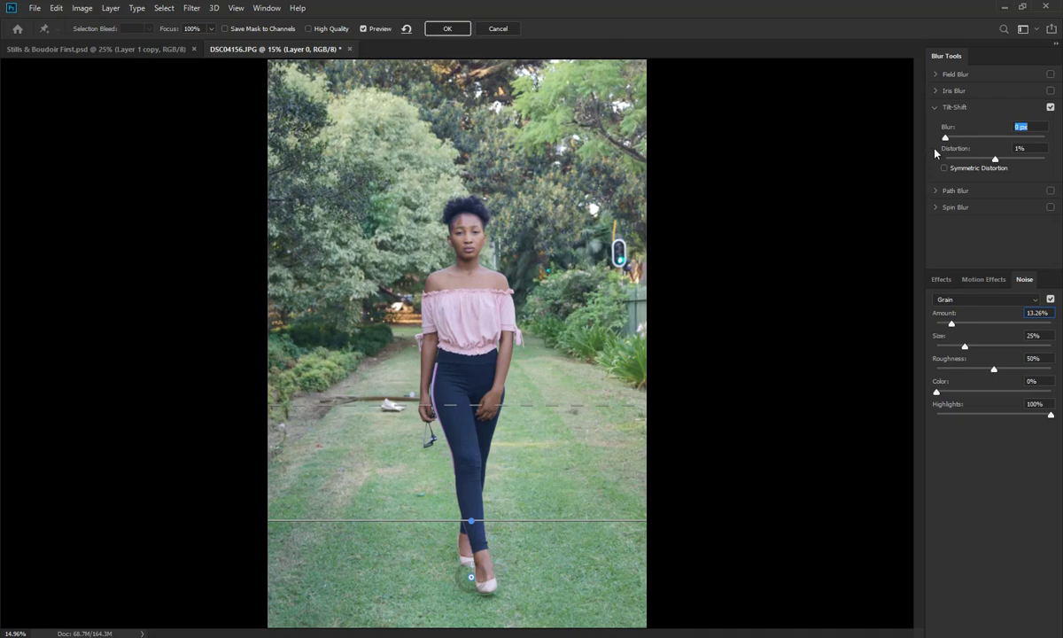
pyautogui.moveTo(960, 148); pyautogui.dragTo(985, 152)
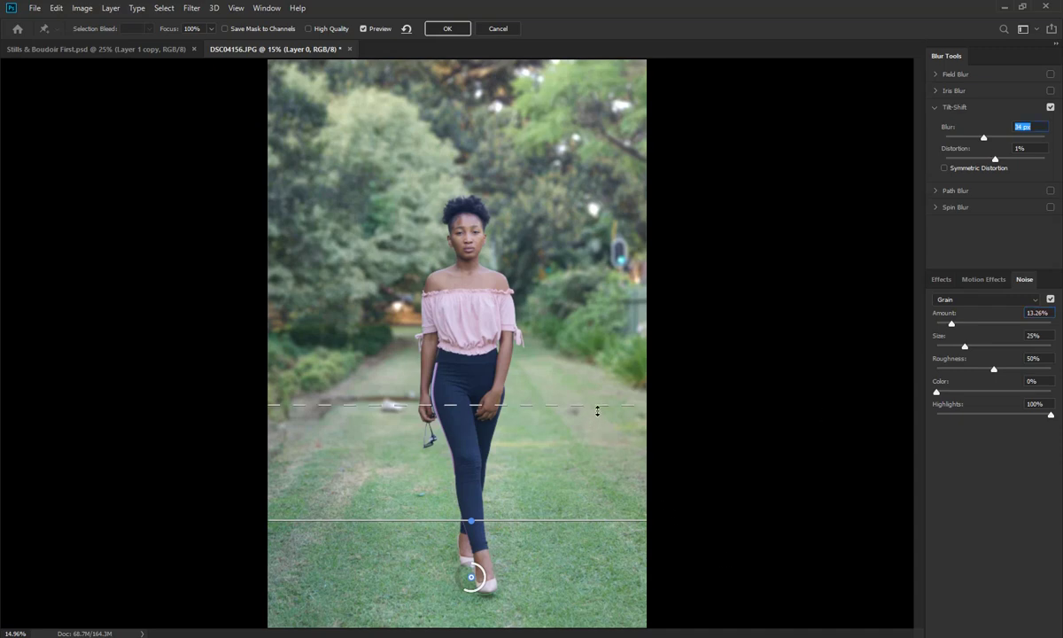
pyautogui.moveTo(597, 410); pyautogui.dragTo(620, 476)
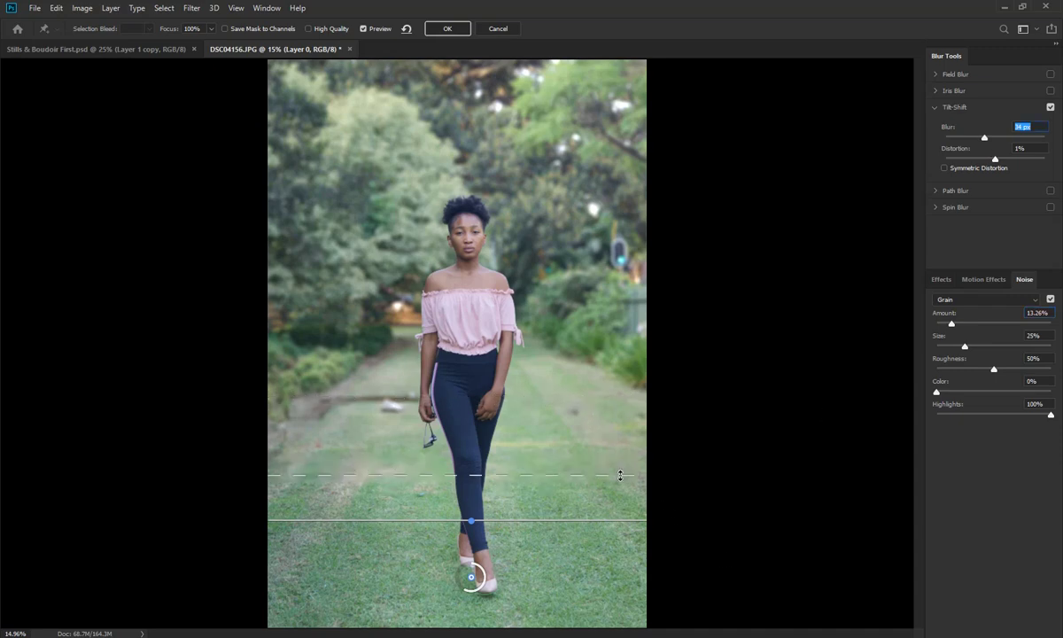
pyautogui.moveTo(620, 476); pyautogui.dragTo(618, 504)
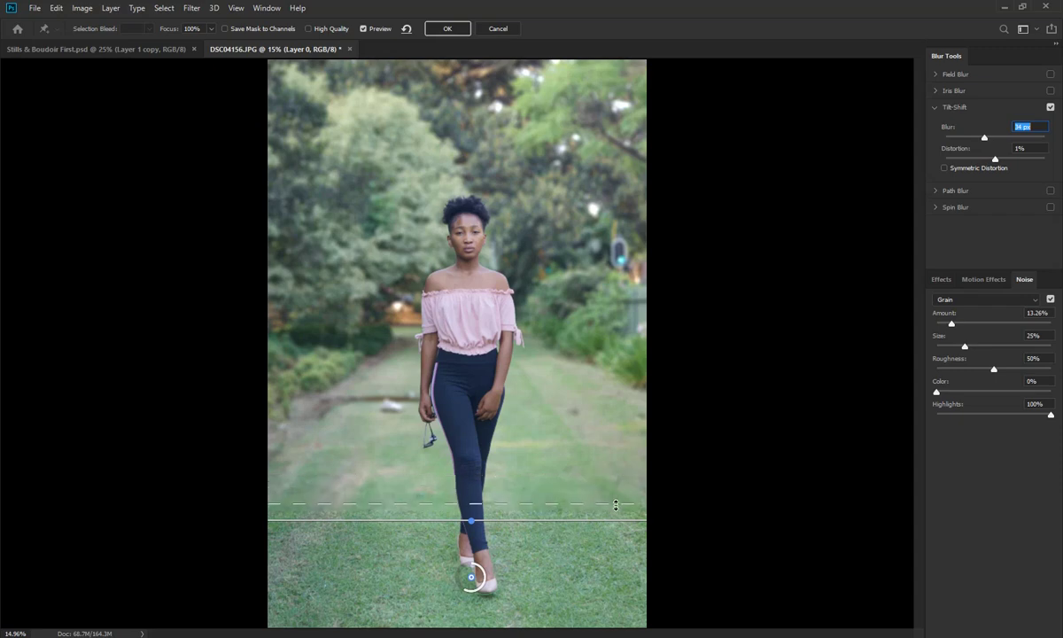
pyautogui.moveTo(517, 520); pyautogui.dragTo(515, 558)
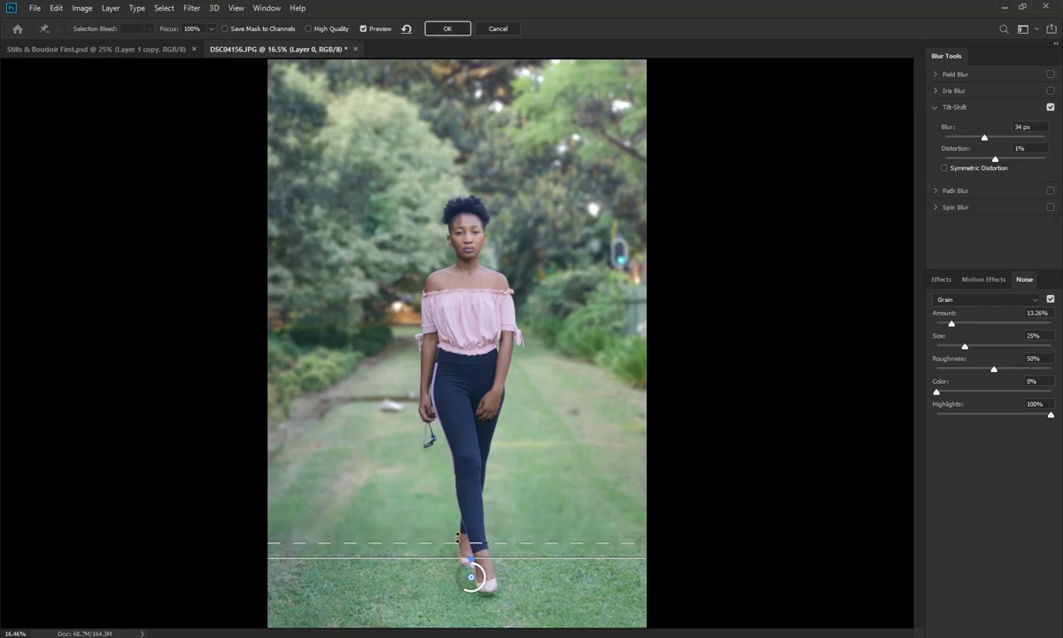
# Step: Zoom in on the feet and raise the solid focus line up to her ankles
pyautogui.scroll(2, 458, 537)
pyautogui.scroll(2, 461, 536)
pyautogui.scroll(2, 479, 534)
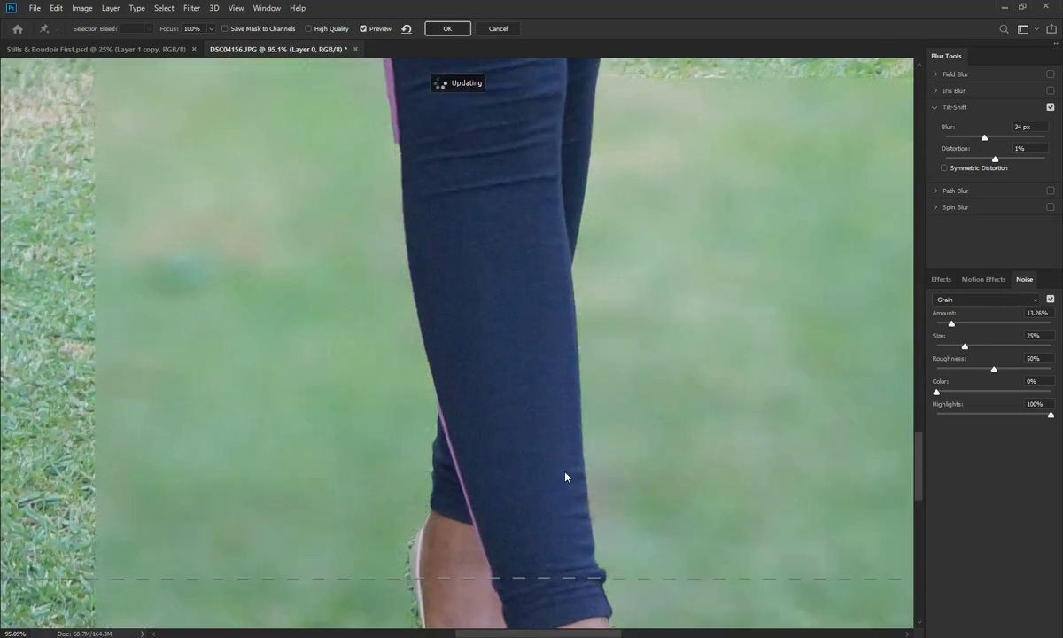
pyautogui.moveTo(920, 492); pyautogui.dragTo(917, 506)
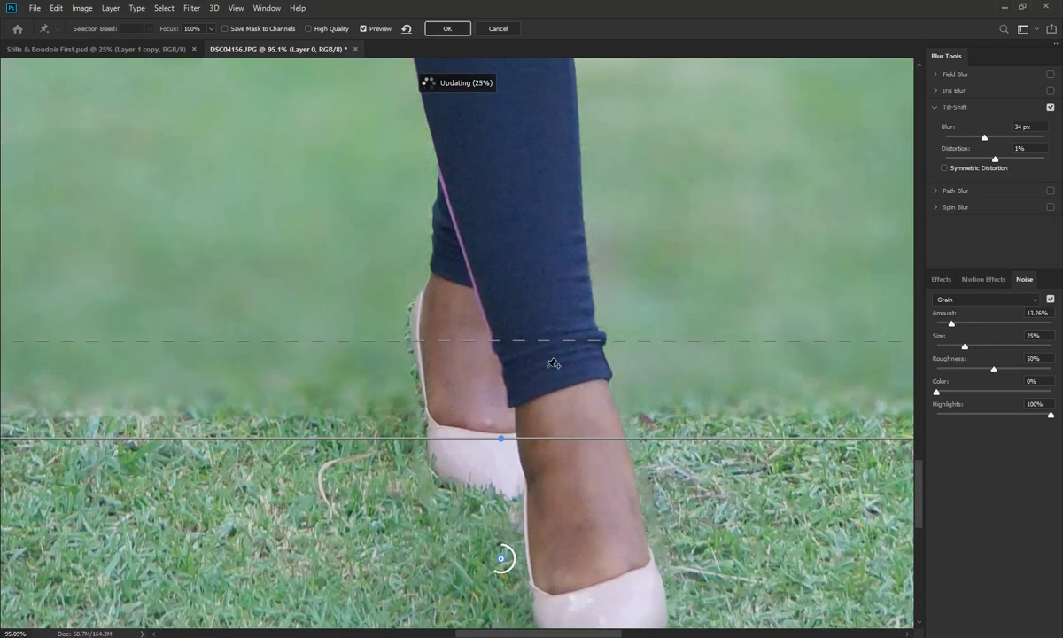
pyautogui.moveTo(492, 339); pyautogui.dragTo(496, 243)
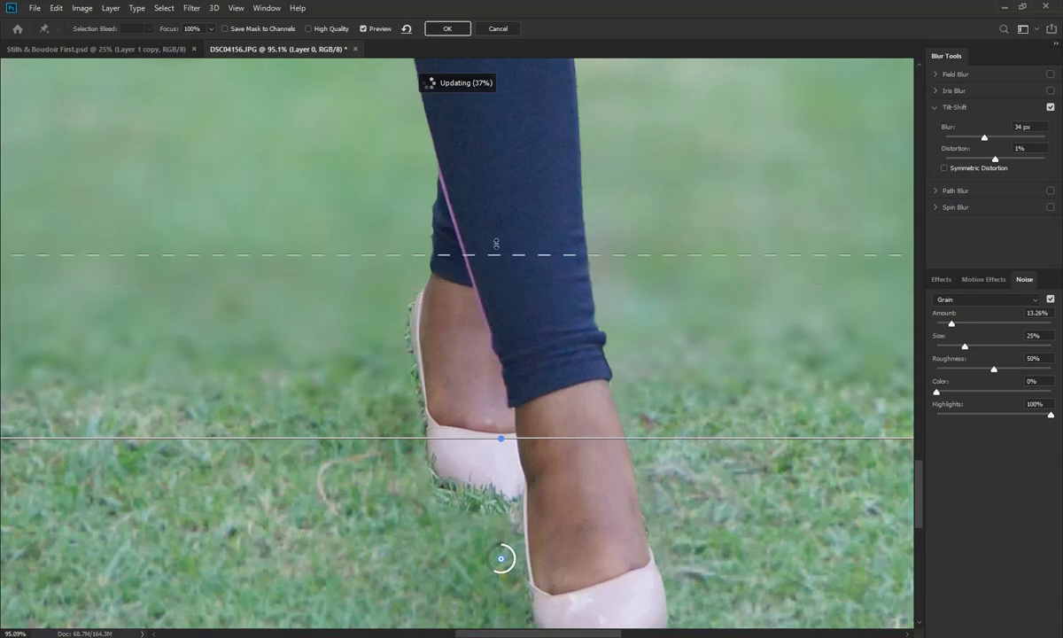
pyautogui.moveTo(497, 242); pyautogui.dragTo(496, 310)
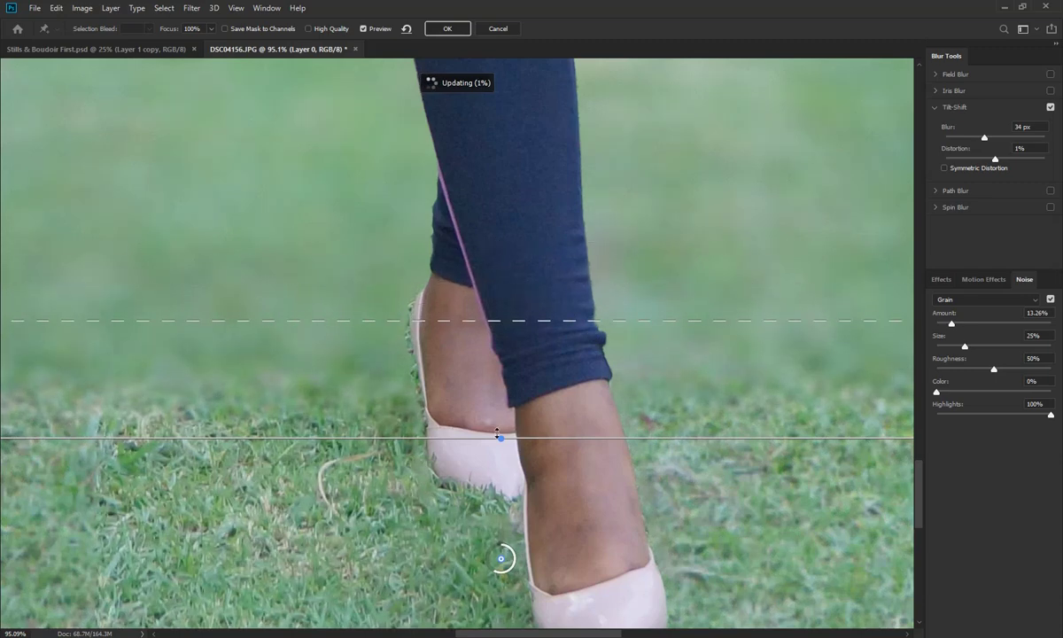
pyautogui.moveTo(457, 426); pyautogui.dragTo(467, 269)
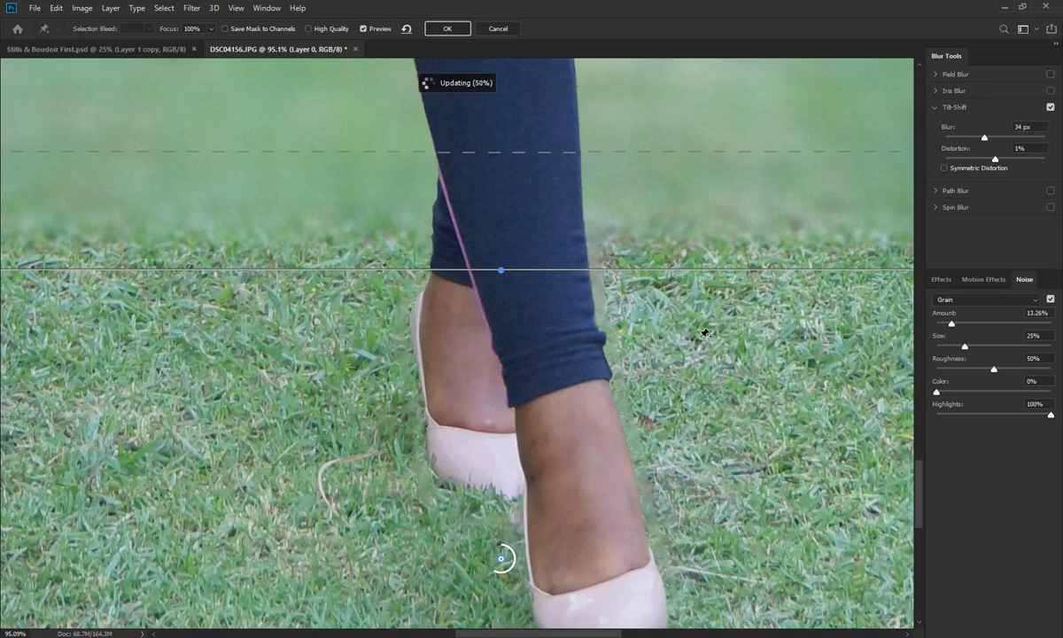
# Step: Zoom in closer, then apply the edited Tilt-Shift blur with OK
pyautogui.scroll(2, 704, 333)
pyautogui.scroll(1, 699, 337)
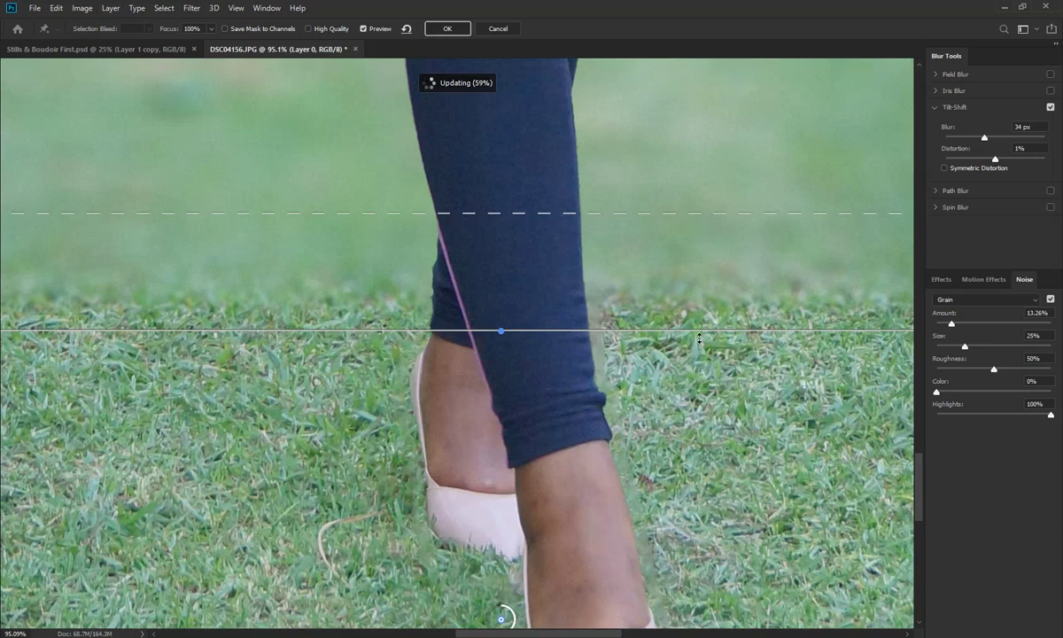
pyautogui.scroll(1, 699, 337)
pyautogui.scroll(1, 699, 337)
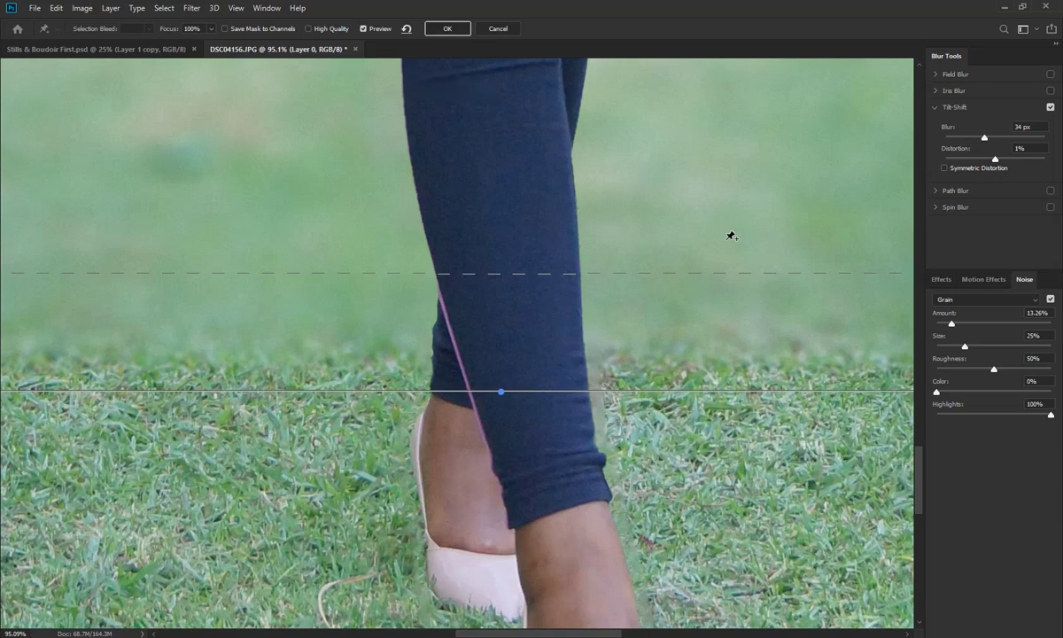
pyautogui.click(447, 28)
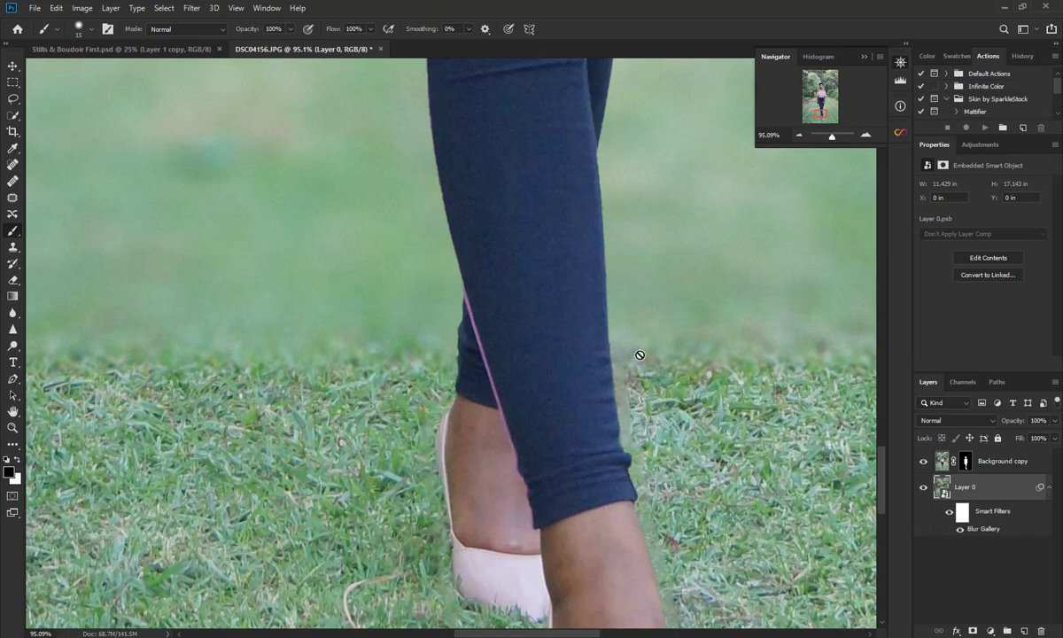
# Step: Fit the whole photo on screen and select the Background copy cut-out layer
pyautogui.hotkey('ctrl', '0')
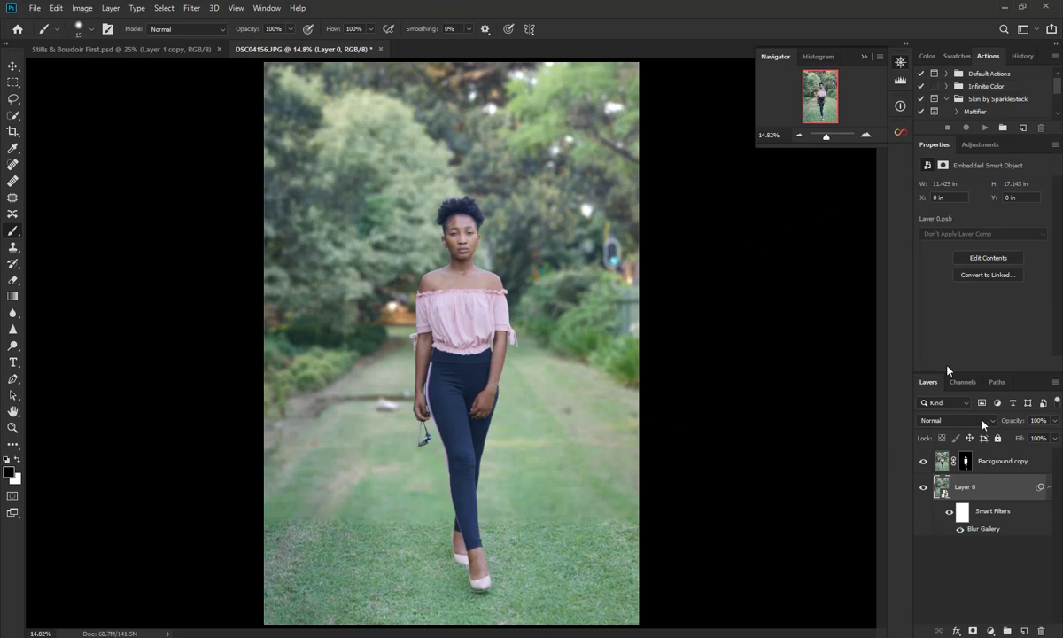
pyautogui.click(1007, 460)
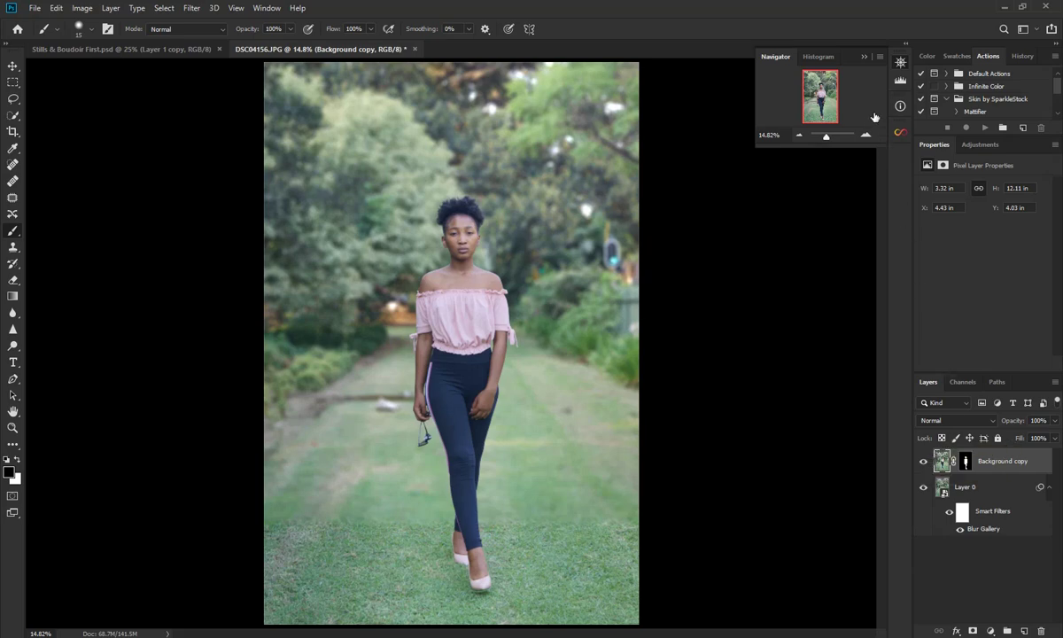
# Step: Open the Infinite Color panel and choose the LIGHT intensity for grades
pyautogui.click(900, 132)
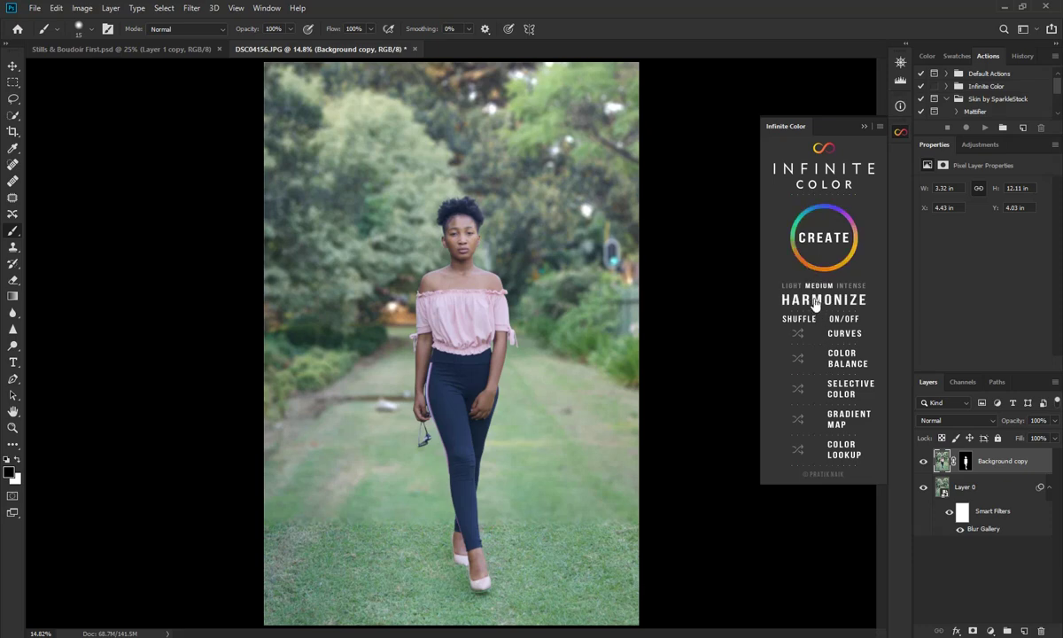
pyautogui.click(793, 287)
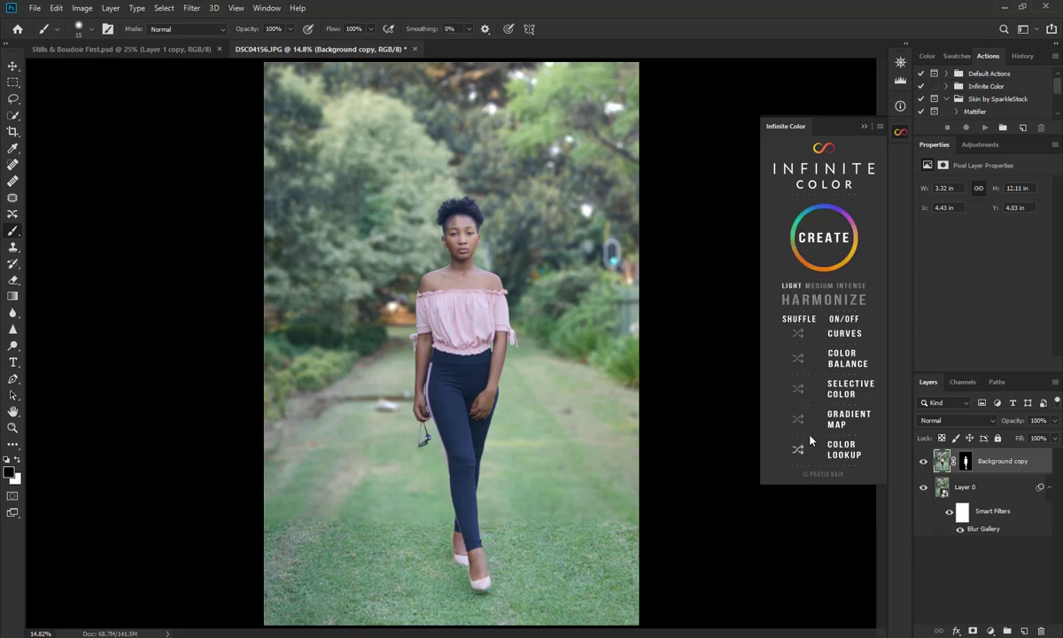
# Step: Generate light Infinite Color grades eight times, ending with a five-layer Curves and Color Lookup grade
pyautogui.click(824, 269)
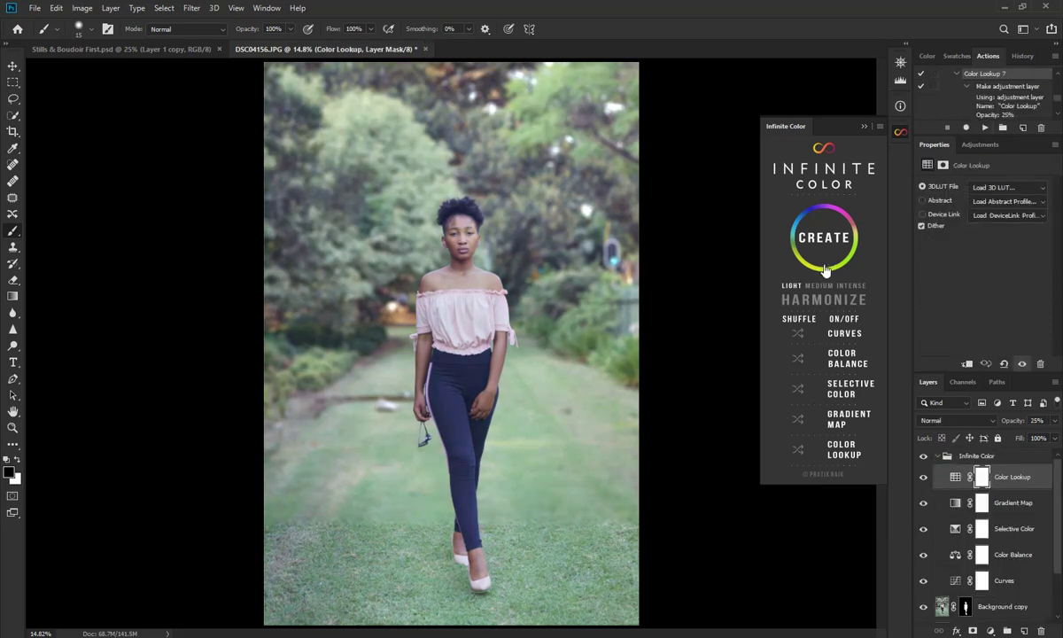
pyautogui.click(824, 269)
pyautogui.click(824, 270)
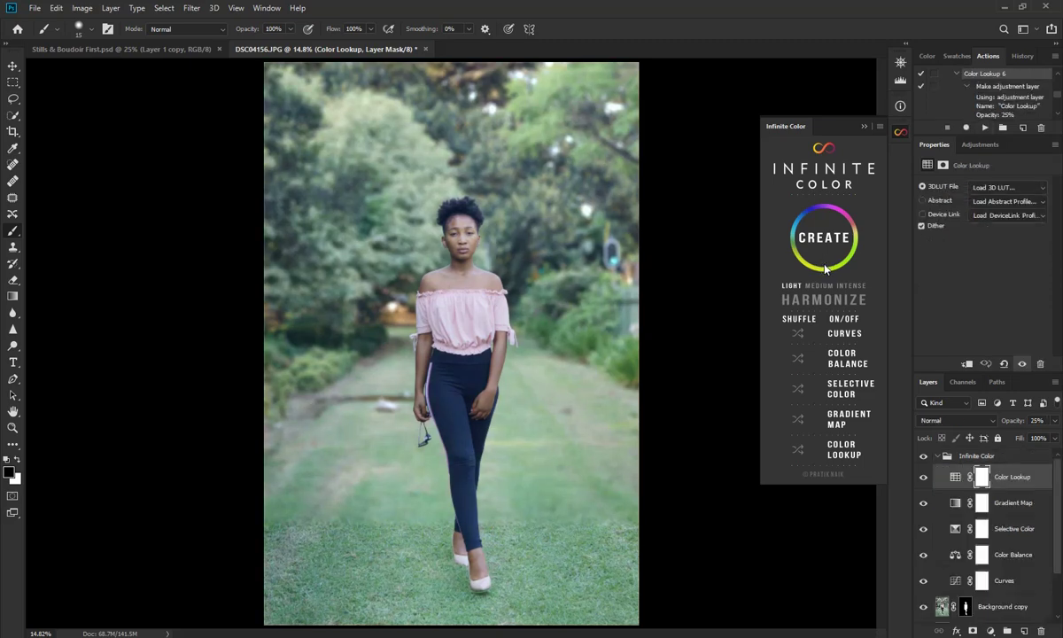
pyautogui.click(824, 270)
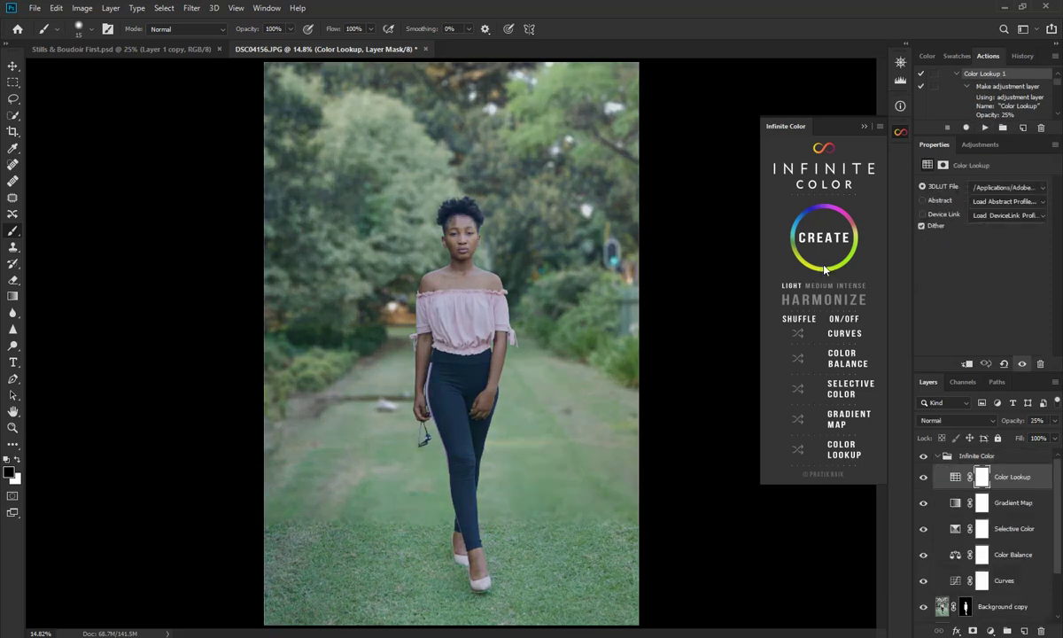
pyautogui.click(824, 269)
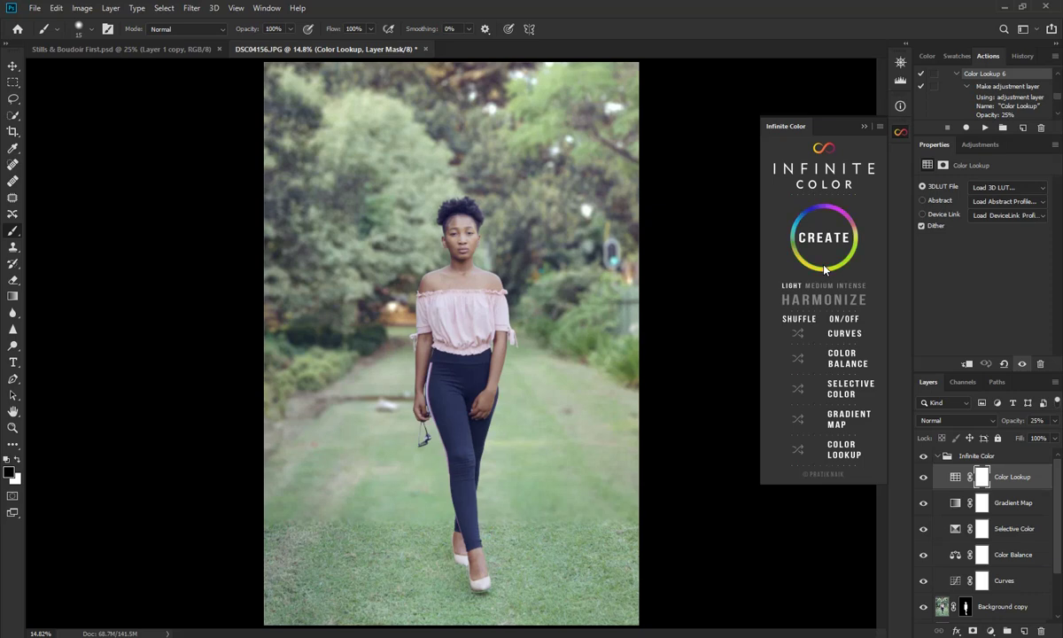
pyautogui.click(824, 270)
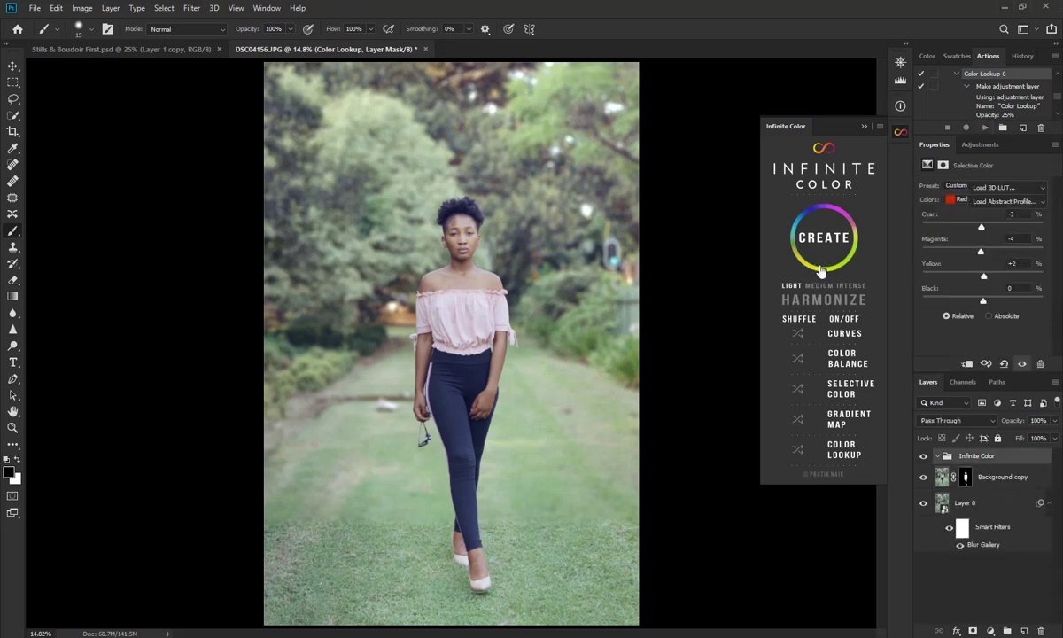
pyautogui.click(821, 269)
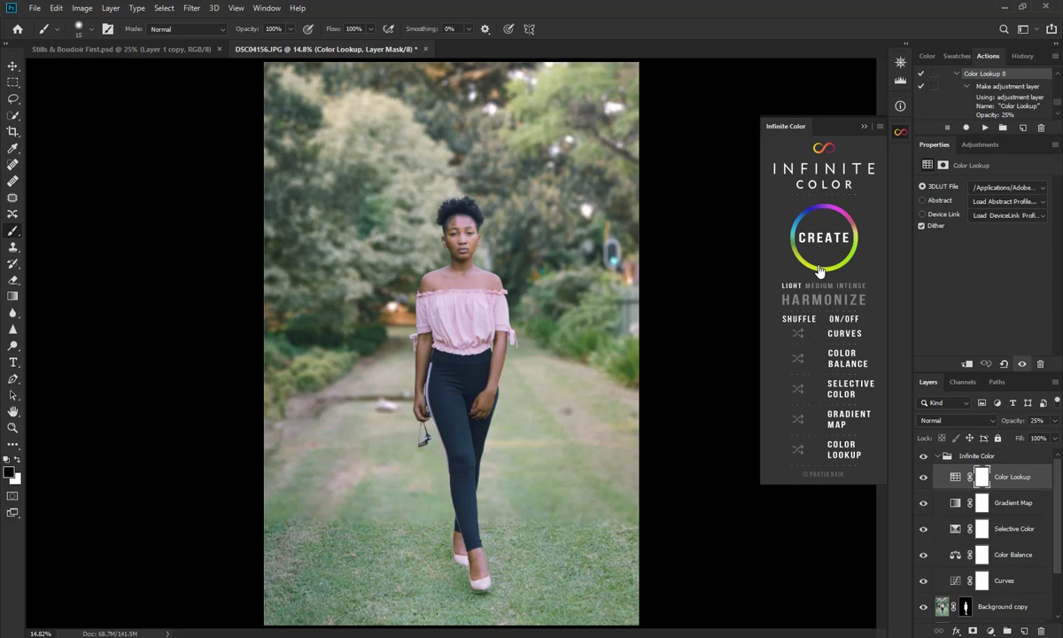
pyautogui.click(821, 269)
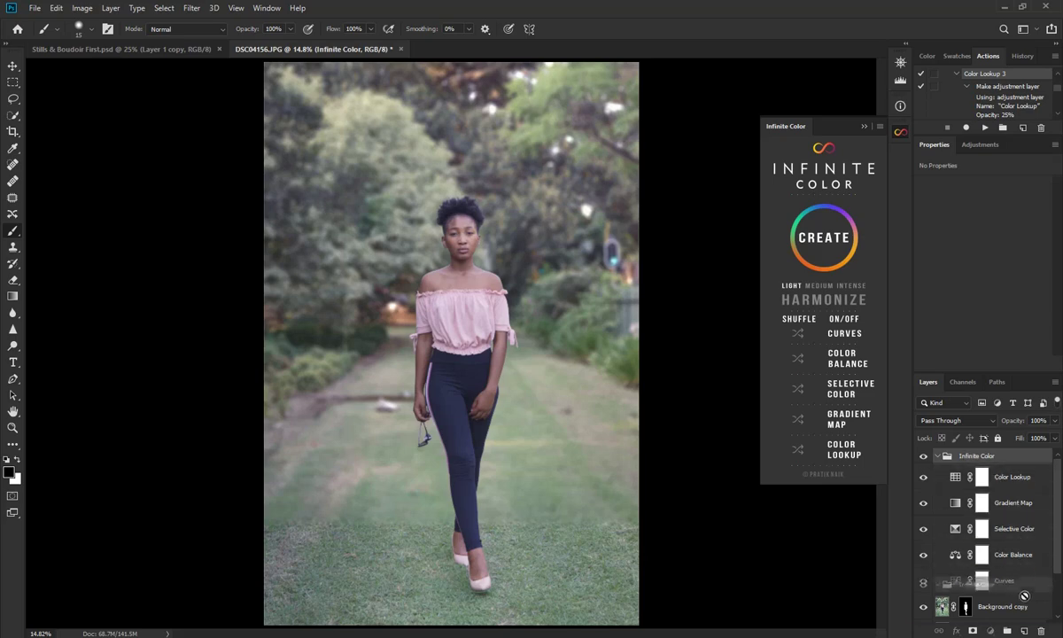
# Step: Delete the Infinite Color group and open the Camera Raw Filter on the Background copy
pyautogui.press('Delete')
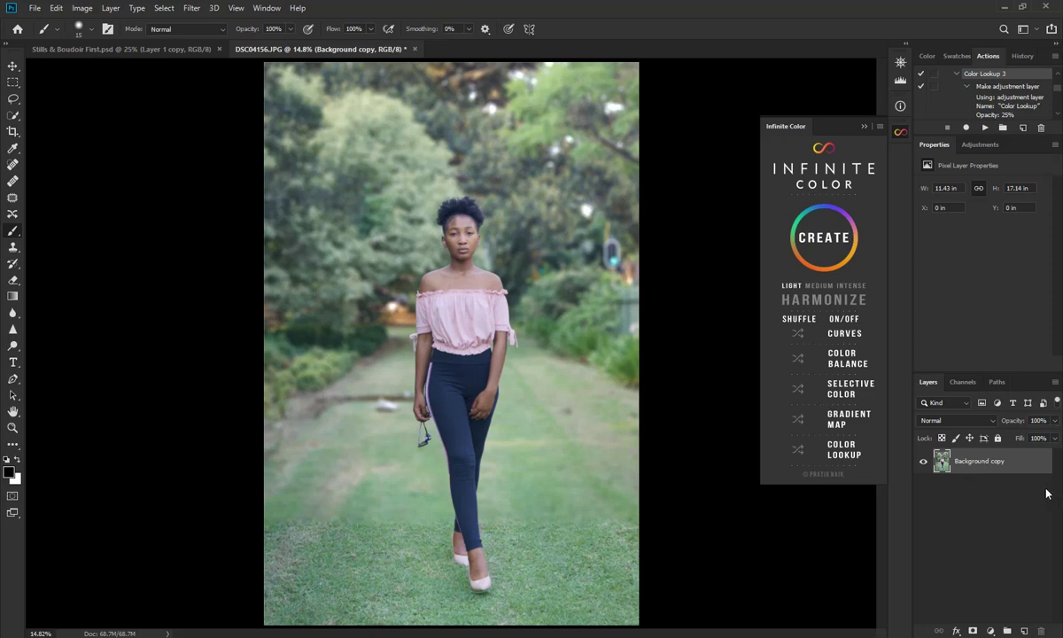
pyautogui.click(190, 8)
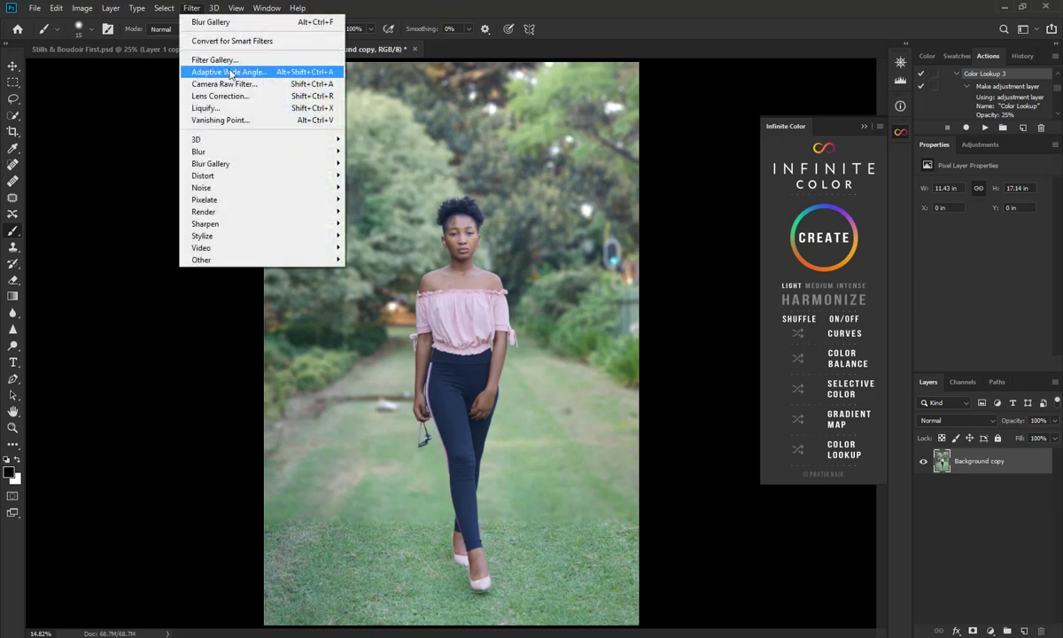
pyautogui.click(248, 83)
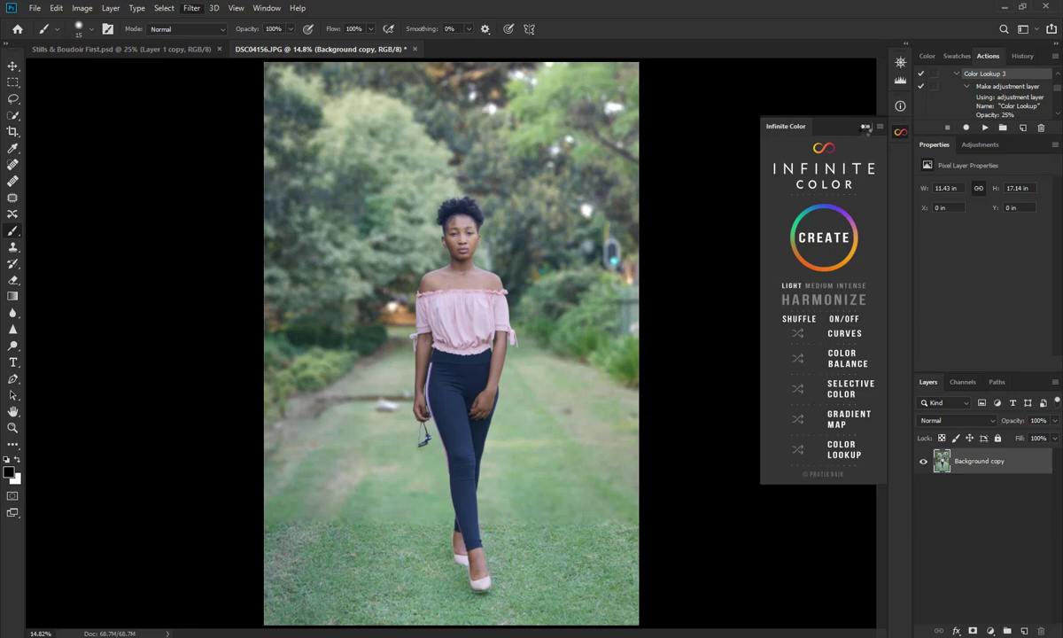
pyautogui.hotkey('ctrl', 'shift', 'a')
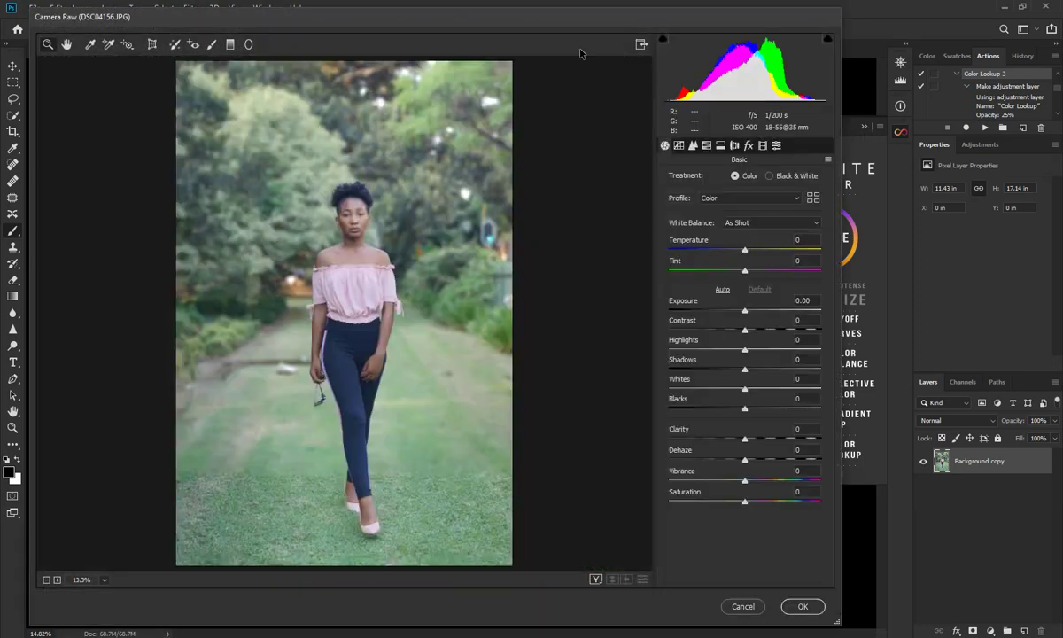
# Step: Set a custom white balance by sampling a bright neutral spot in the photo
pyautogui.moveTo(597, 21); pyautogui.dragTo(678, 20)
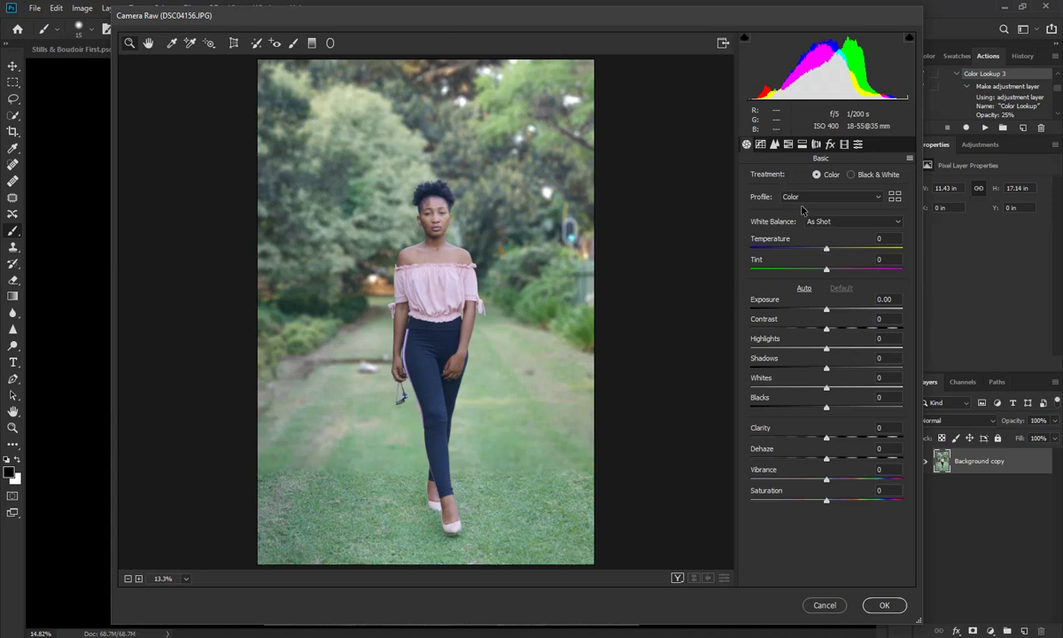
pyautogui.press('k')
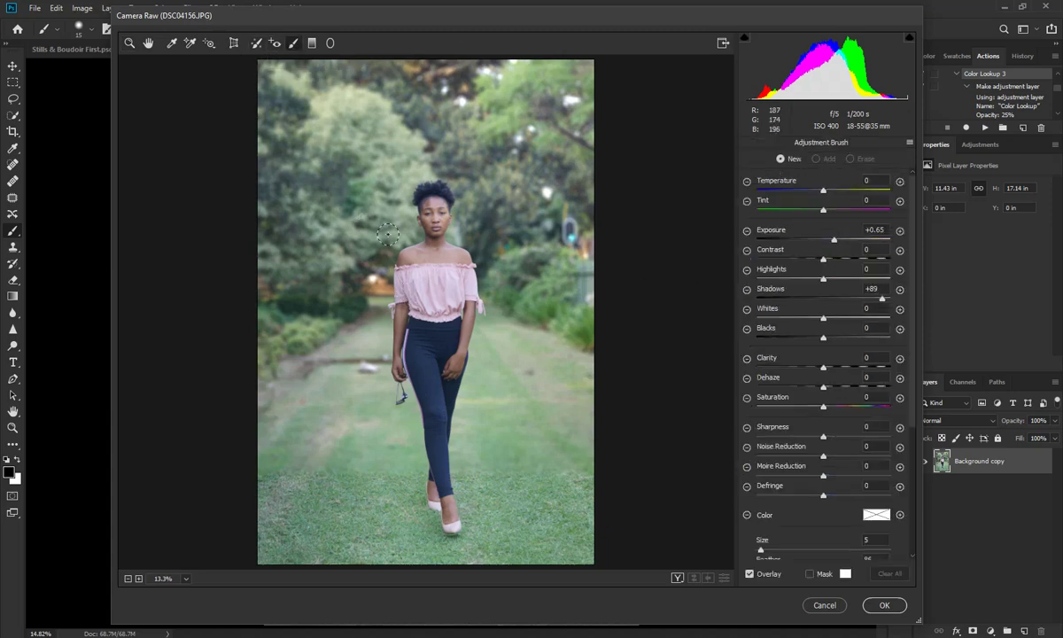
pyautogui.press('i')
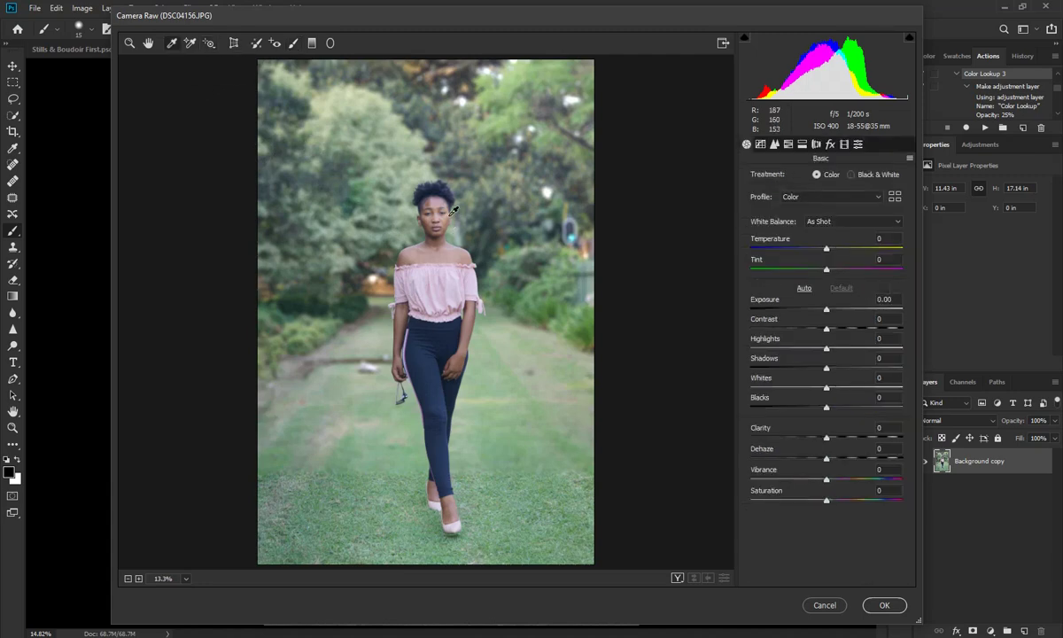
pyautogui.click(440, 91)
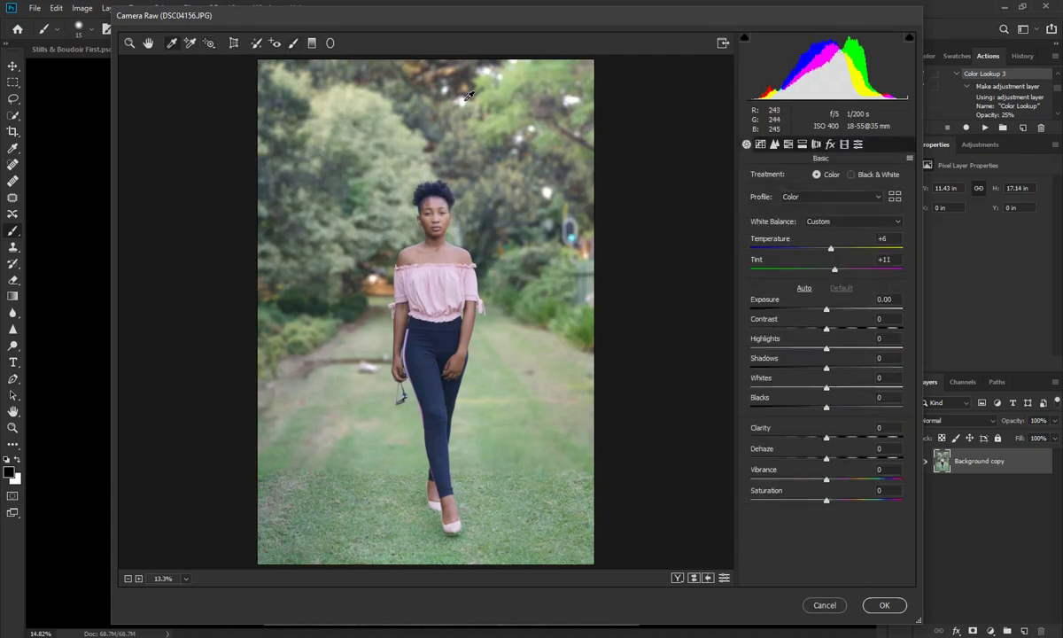
# Step: Set Exposure to -1.45 and lift Shadows to +78
pyautogui.click(130, 42)
pyautogui.moveTo(828, 315); pyautogui.dragTo(751, 304)
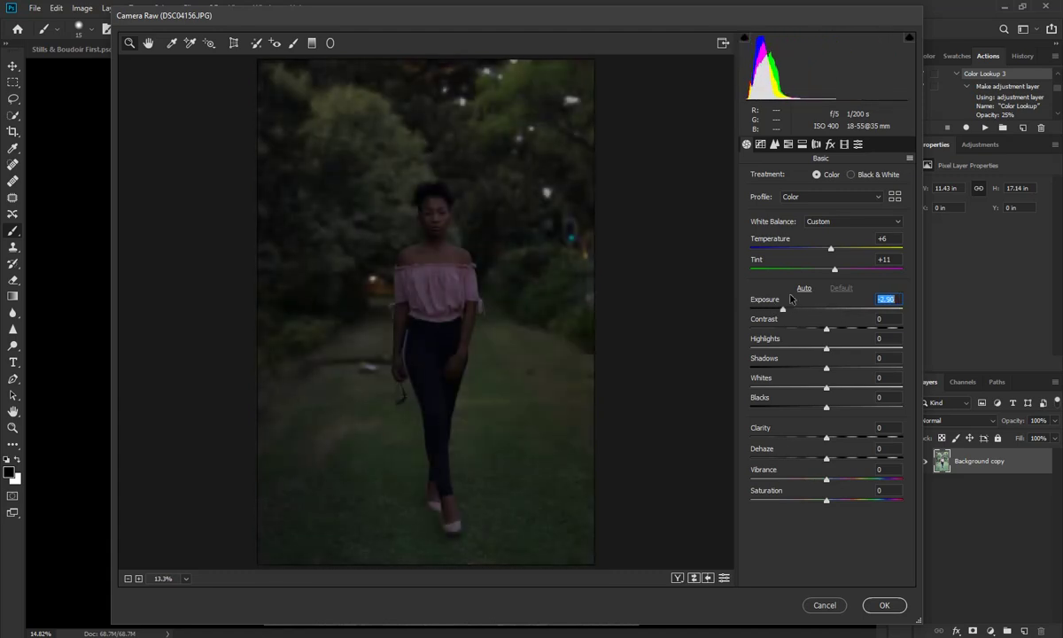
pyautogui.moveTo(751, 303); pyautogui.dragTo(806, 302)
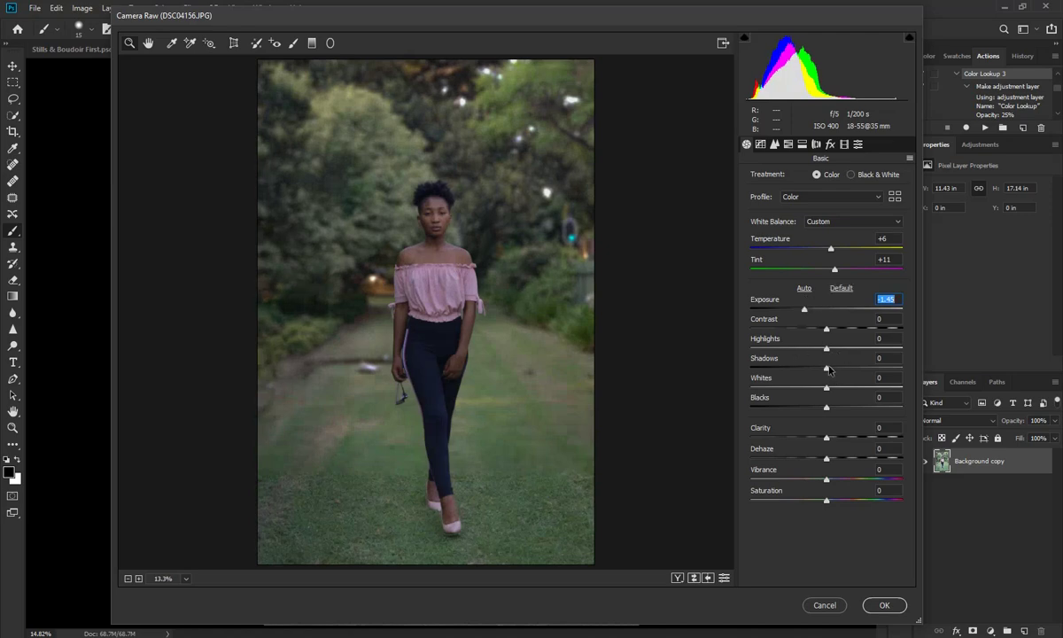
pyautogui.moveTo(827, 368); pyautogui.dragTo(881, 369)
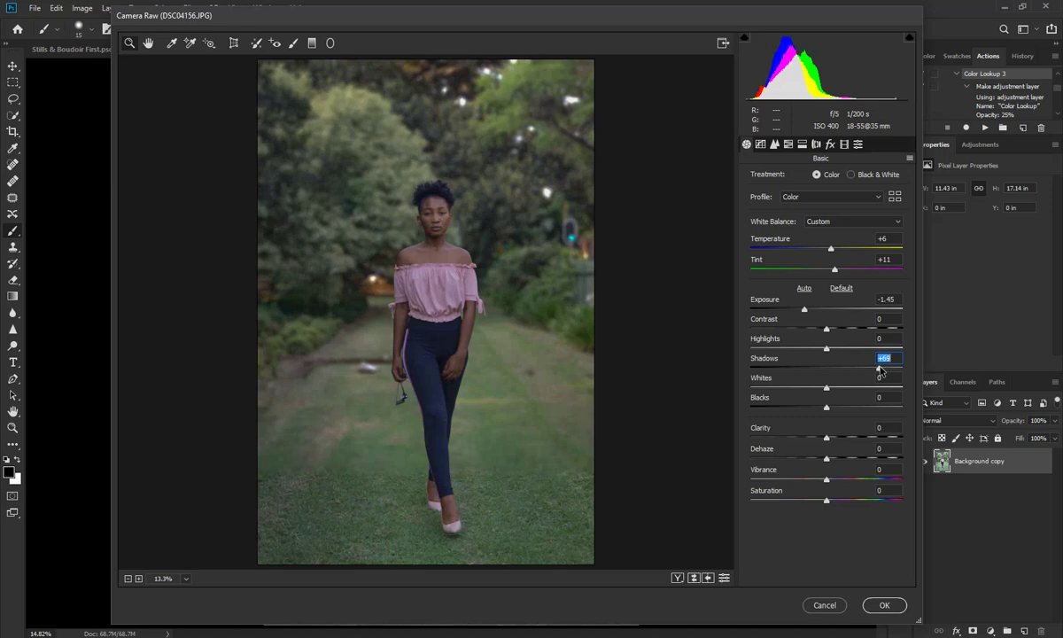
pyautogui.moveTo(406, 226)
pyautogui.mouseDown()
pyautogui.moveTo(490, 245)
pyautogui.moveTo(468, 251)
pyautogui.mouseUp()
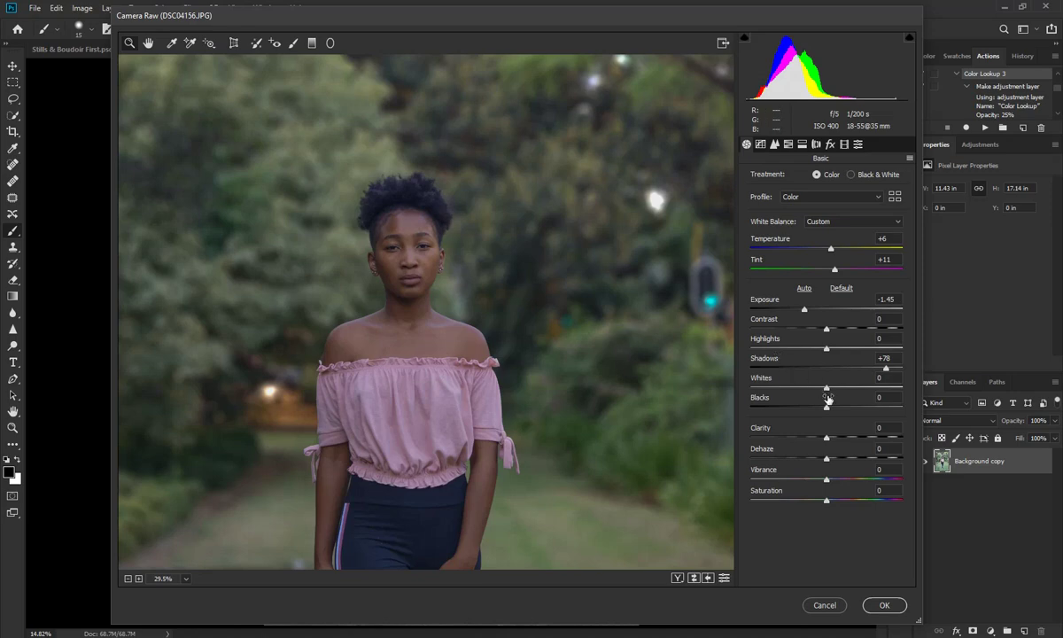
# Step: Set Whites and Blacks to -30, Contrast to +13 and Clarity to +28
pyautogui.moveTo(826, 389); pyautogui.dragTo(807, 389)
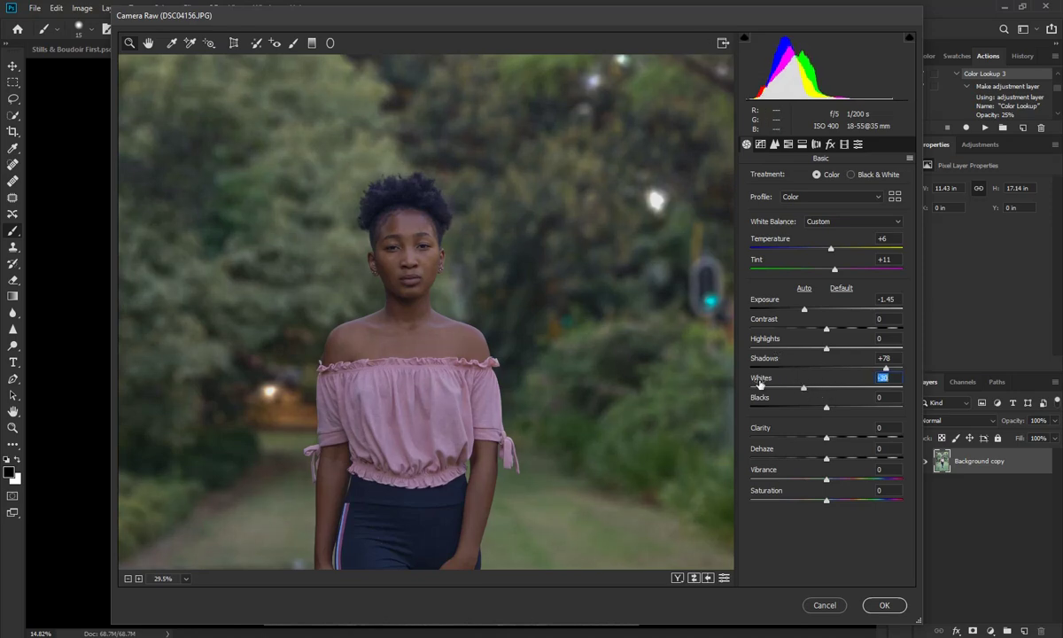
pyautogui.moveTo(825, 410); pyautogui.dragTo(803, 409)
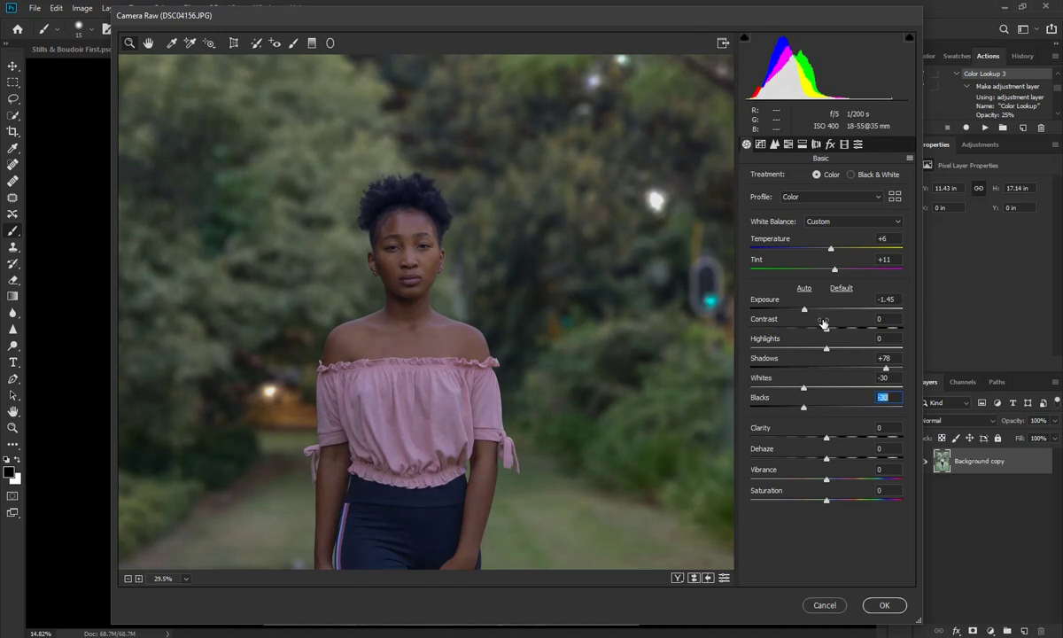
pyautogui.moveTo(827, 329); pyautogui.dragTo(836, 330)
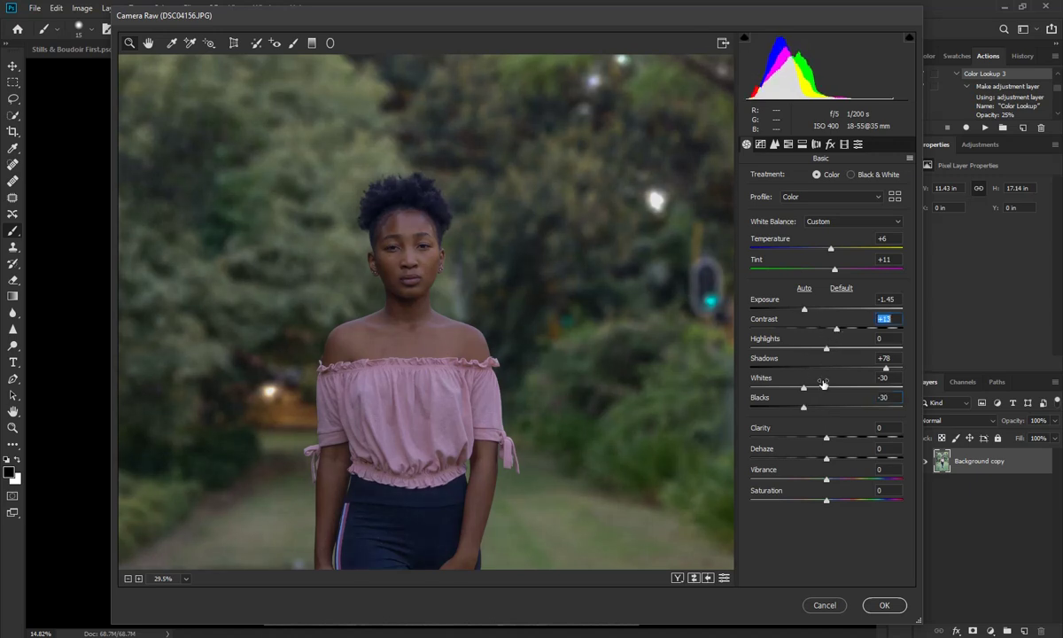
pyautogui.moveTo(825, 437); pyautogui.dragTo(848, 437)
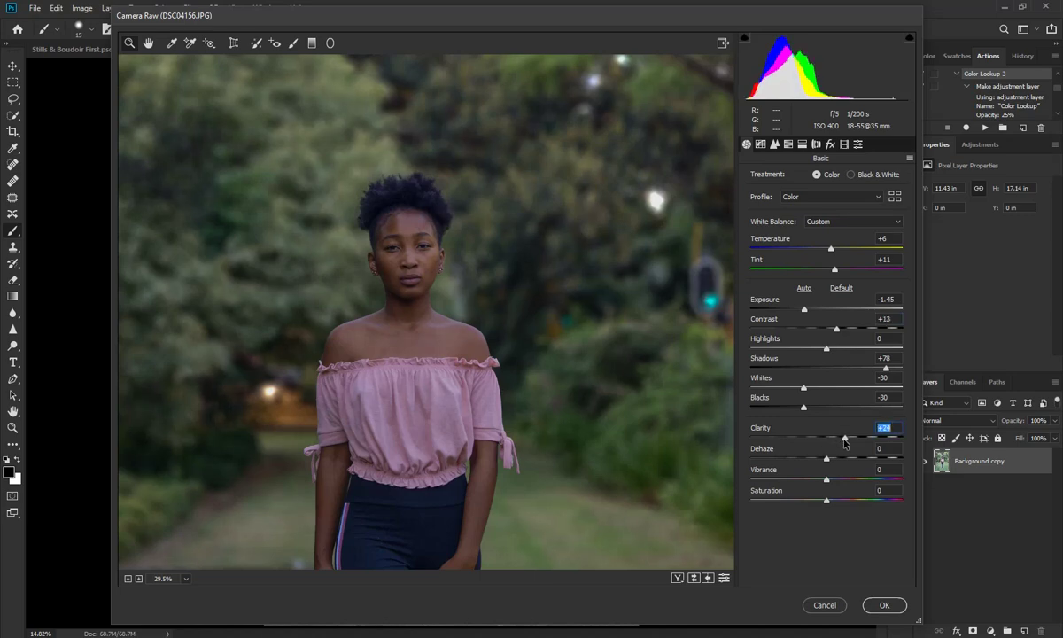
pyautogui.hotkey('ctrl', '0')
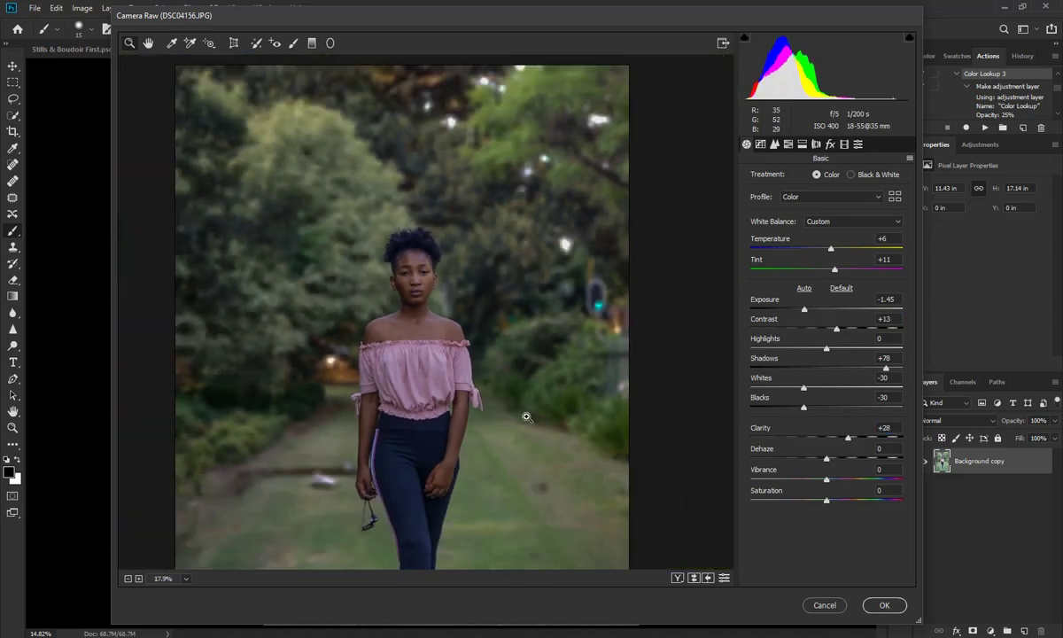
# Step: Raise Vibrance to about +24 and lower Saturation to -3
pyautogui.click(842, 479)
pyautogui.moveTo(843, 486); pyautogui.dragTo(846, 486)
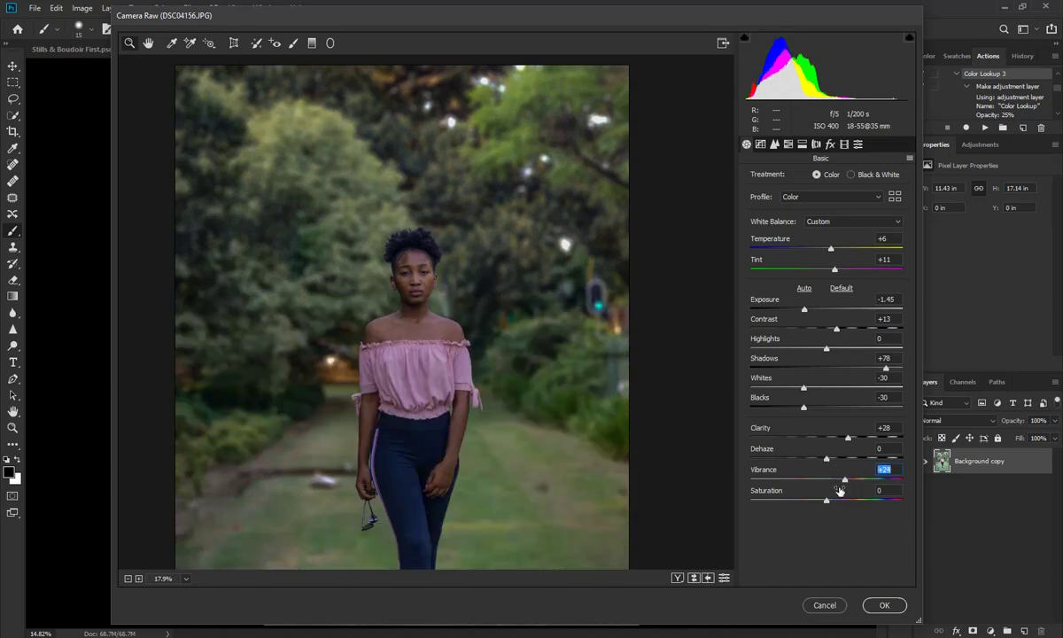
pyautogui.moveTo(825, 503); pyautogui.dragTo(825, 503)
# Step: Fine-tune the white balance to Temperature +2 and Tint -11
pyautogui.moveTo(831, 252); pyautogui.dragTo(836, 252)
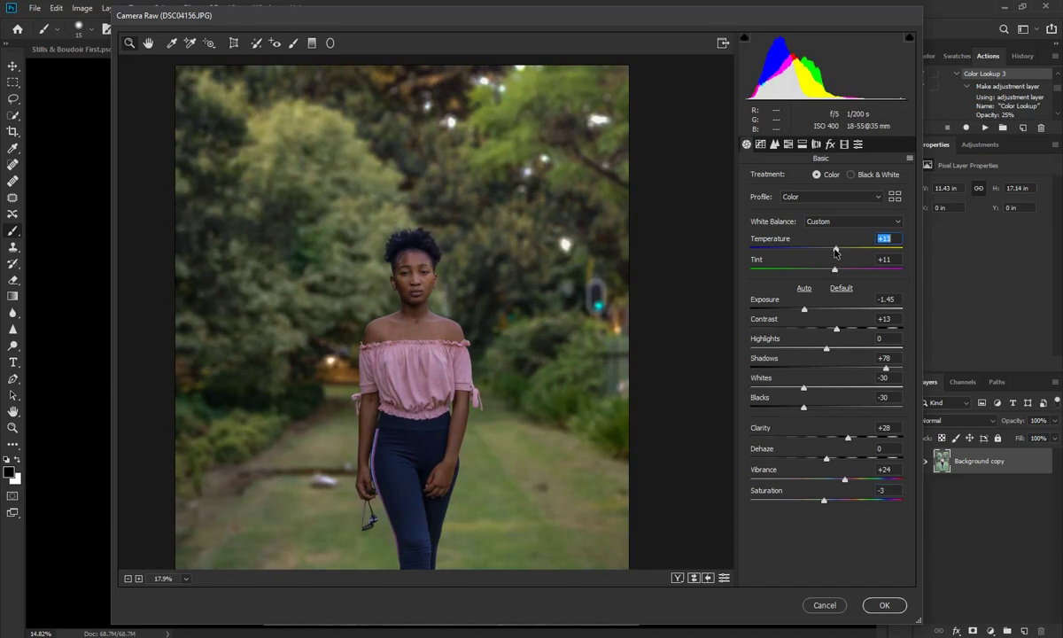
pyautogui.moveTo(835, 253); pyautogui.dragTo(823, 252)
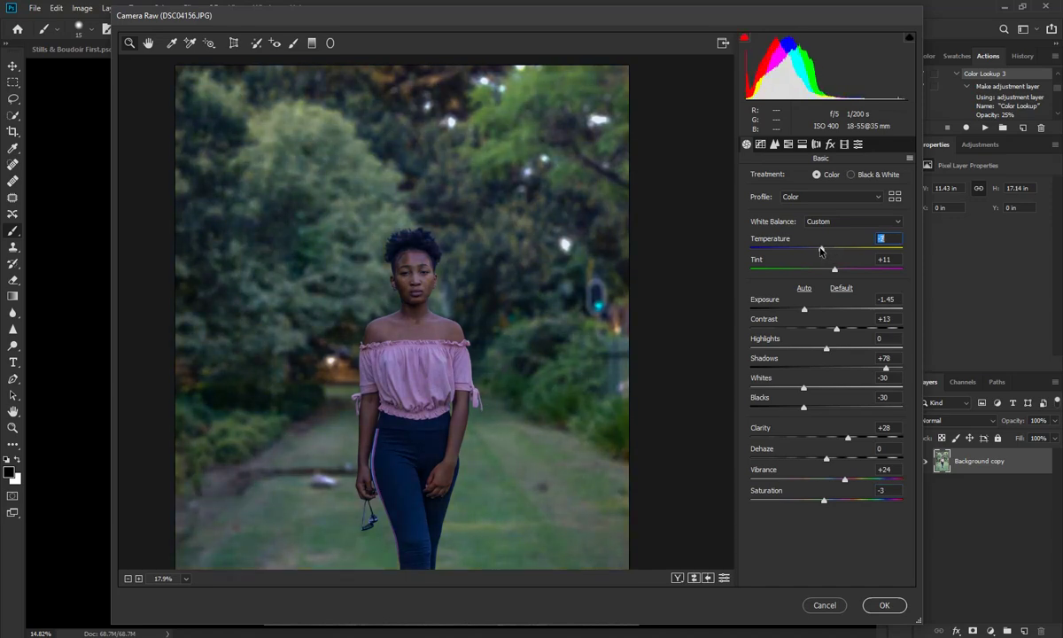
pyautogui.press('Up')
pyautogui.press('Up')
pyautogui.moveTo(822, 252); pyautogui.dragTo(818, 269)
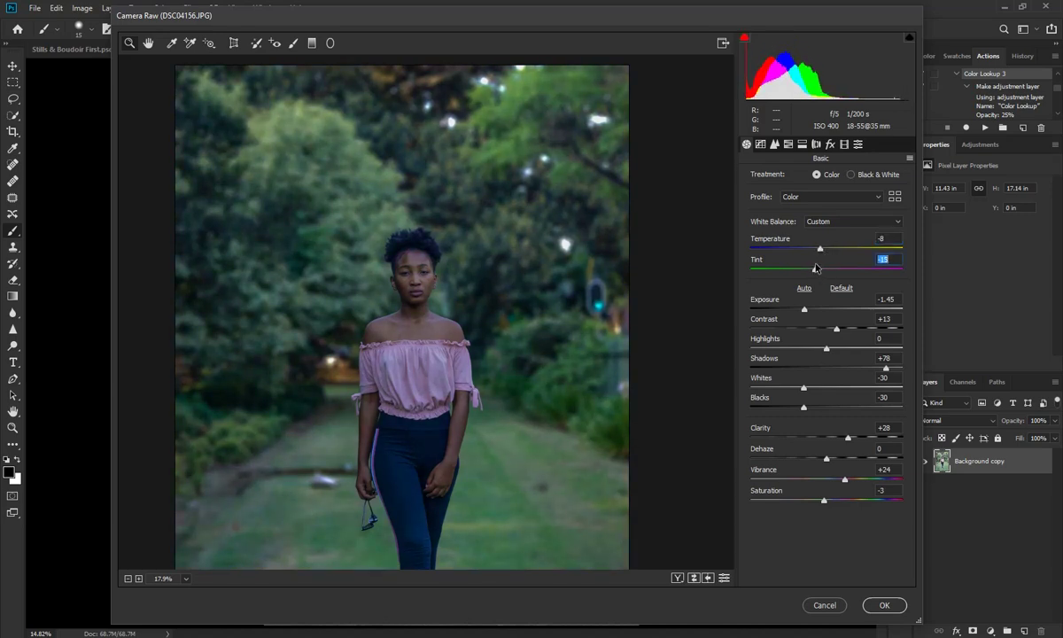
pyautogui.press('Up')
pyautogui.press('Up')
pyautogui.moveTo(822, 248); pyautogui.dragTo(830, 256)
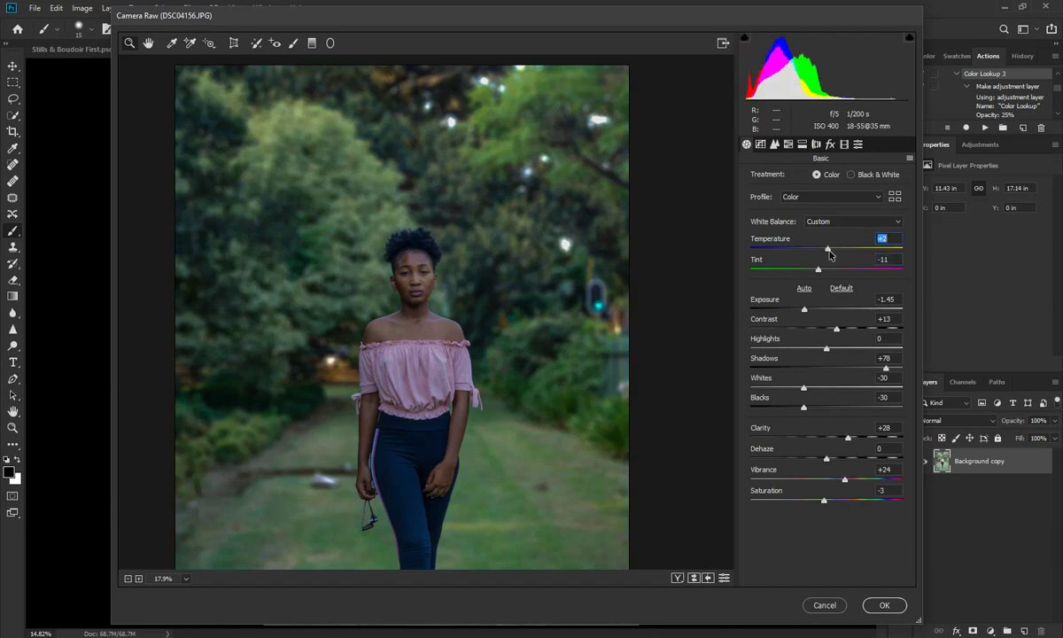
pyautogui.click(775, 144)
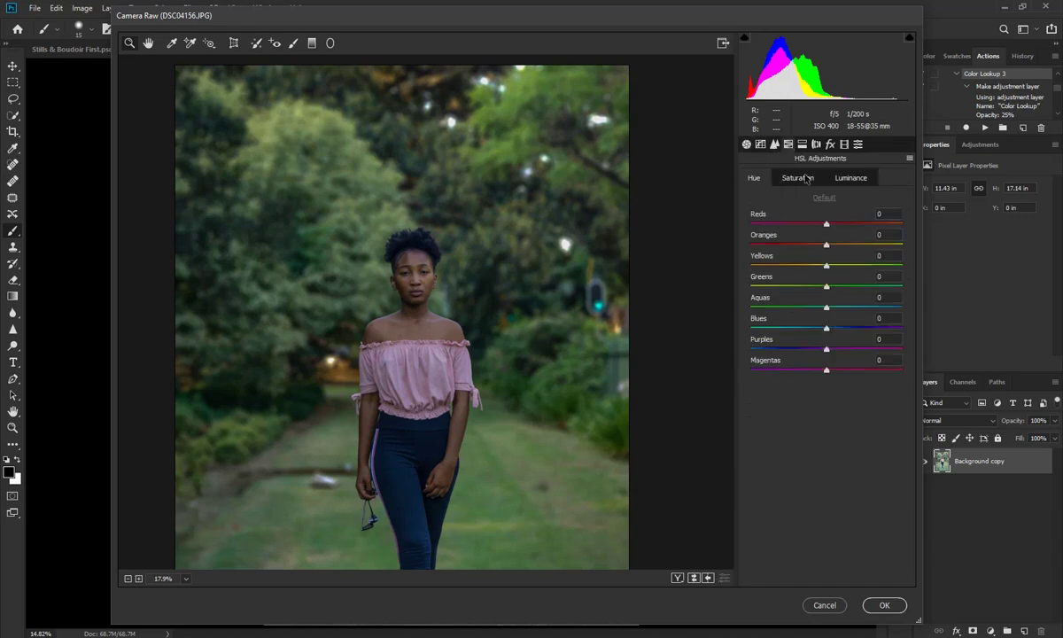
# Step: In HSL, shift Greens hue to +13 and Yellows hue to -60, and darken Blues luminance to -45
pyautogui.moveTo(825, 291)
pyautogui.mouseDown()
pyautogui.moveTo(833, 266)
pyautogui.moveTo(807, 265)
pyautogui.mouseUp()
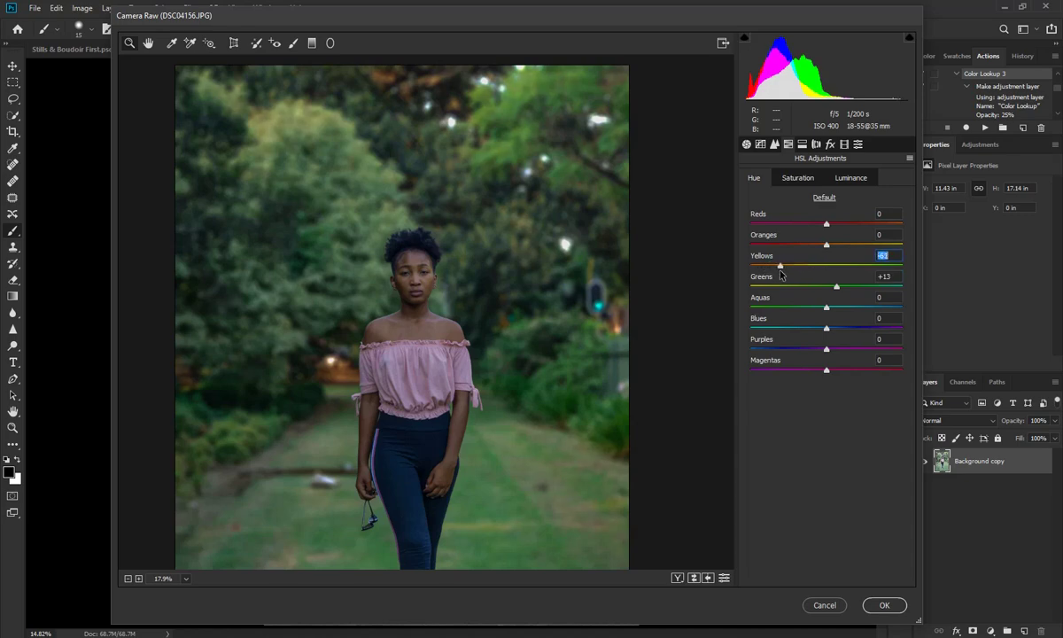
pyautogui.click(797, 179)
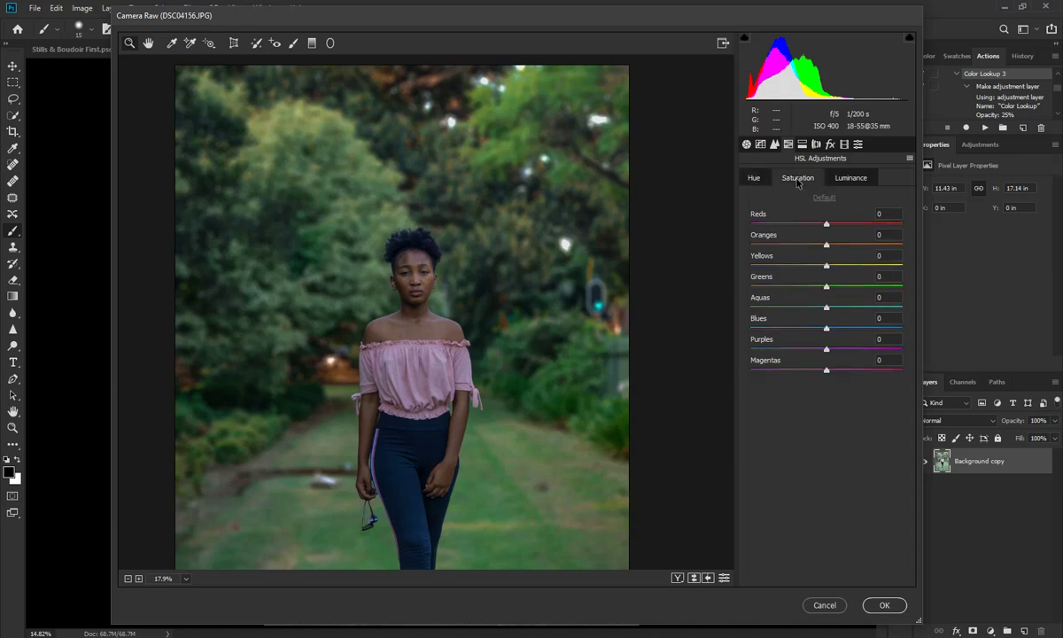
pyautogui.click(846, 179)
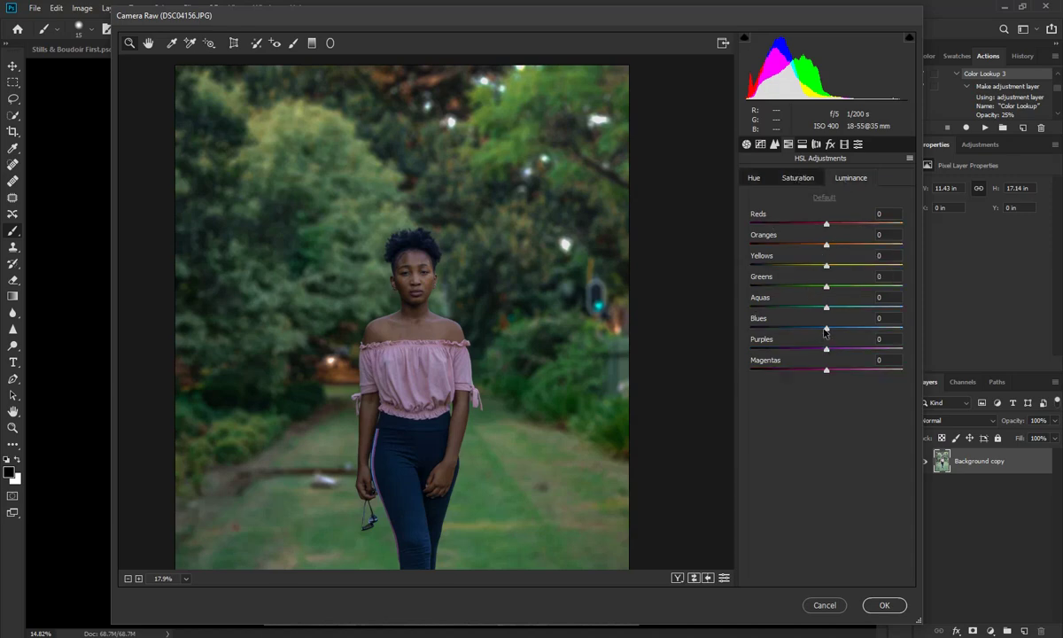
pyautogui.moveTo(826, 328); pyautogui.dragTo(794, 326)
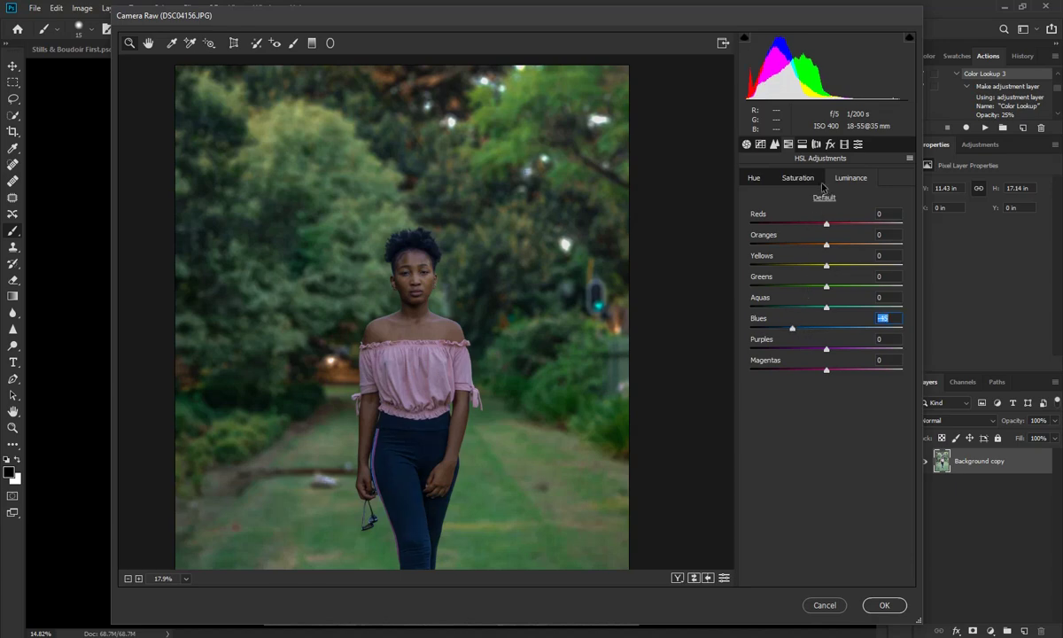
pyautogui.click(787, 180)
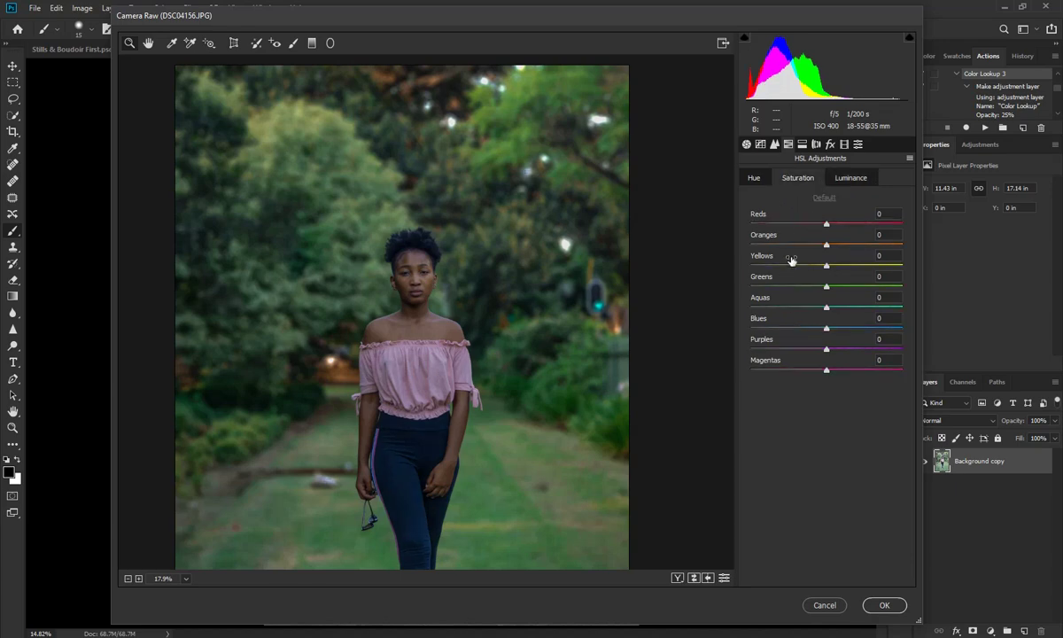
pyautogui.click(746, 143)
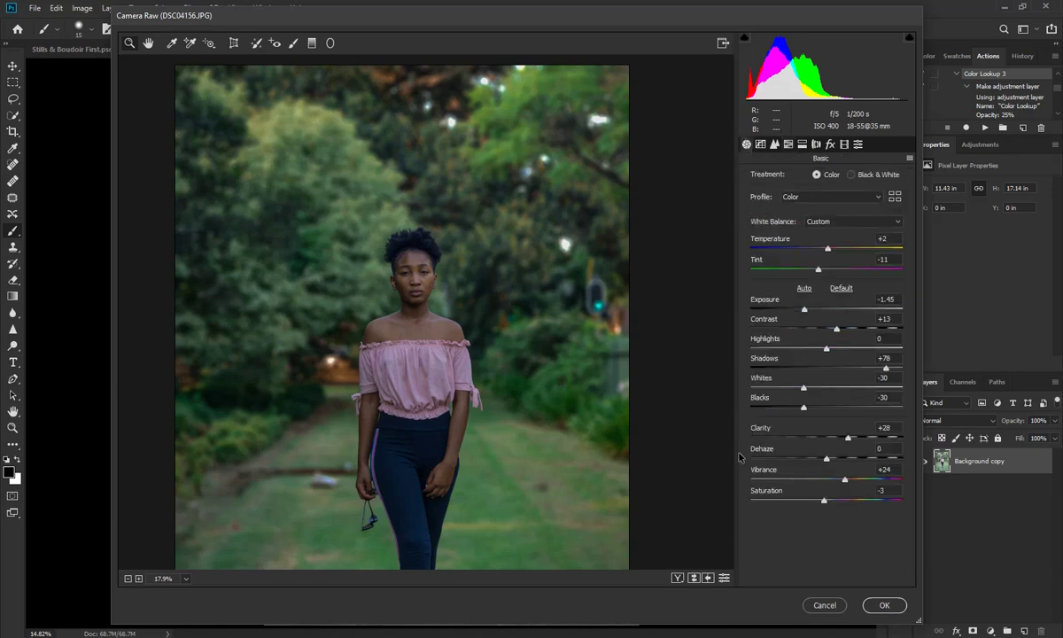
# Step: Paint an Adjustment Brush stroke (Exposure +0.65, Shadows +89) over the face, shoulders and forehead
pyautogui.hotkey('ctrl', '0')
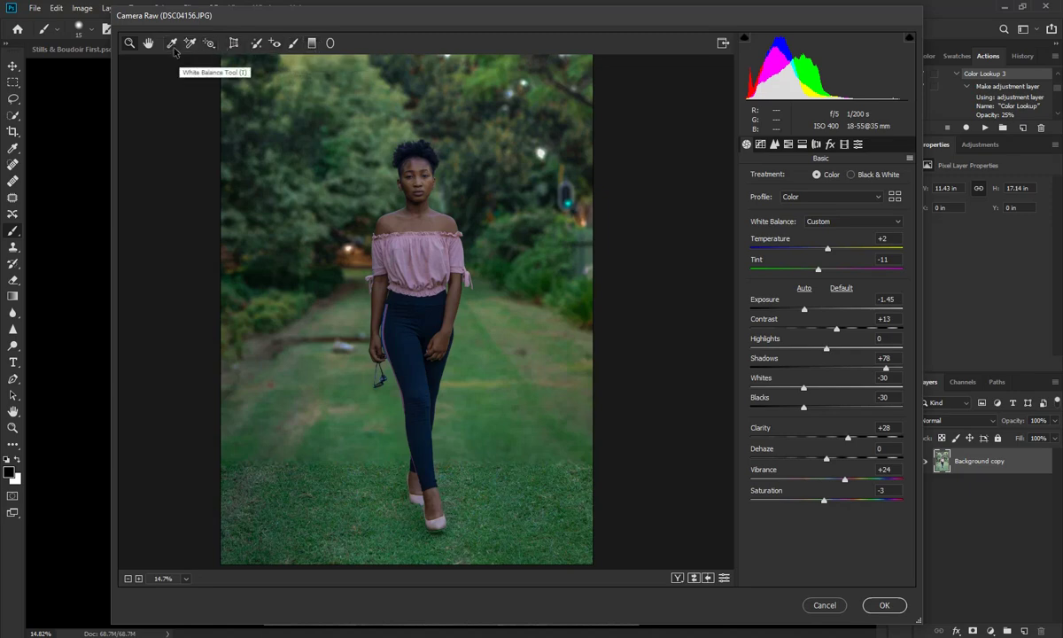
pyautogui.click(293, 42)
pyautogui.moveTo(395, 169)
pyautogui.mouseDown()
pyautogui.moveTo(417, 188)
pyautogui.moveTo(388, 165)
pyautogui.mouseUp()
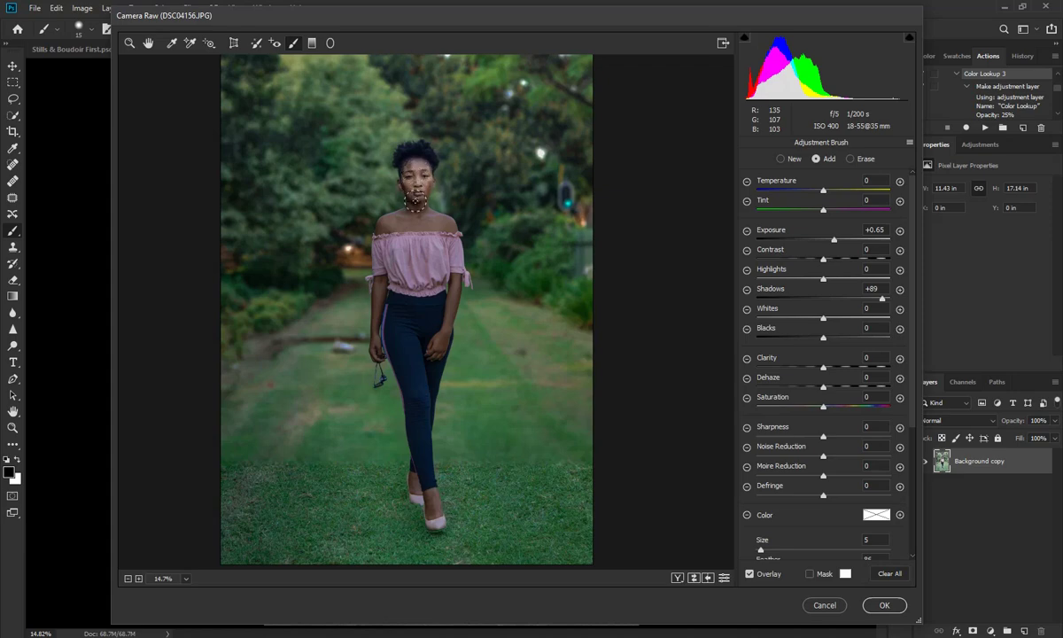
pyautogui.moveTo(392, 223); pyautogui.dragTo(441, 220)
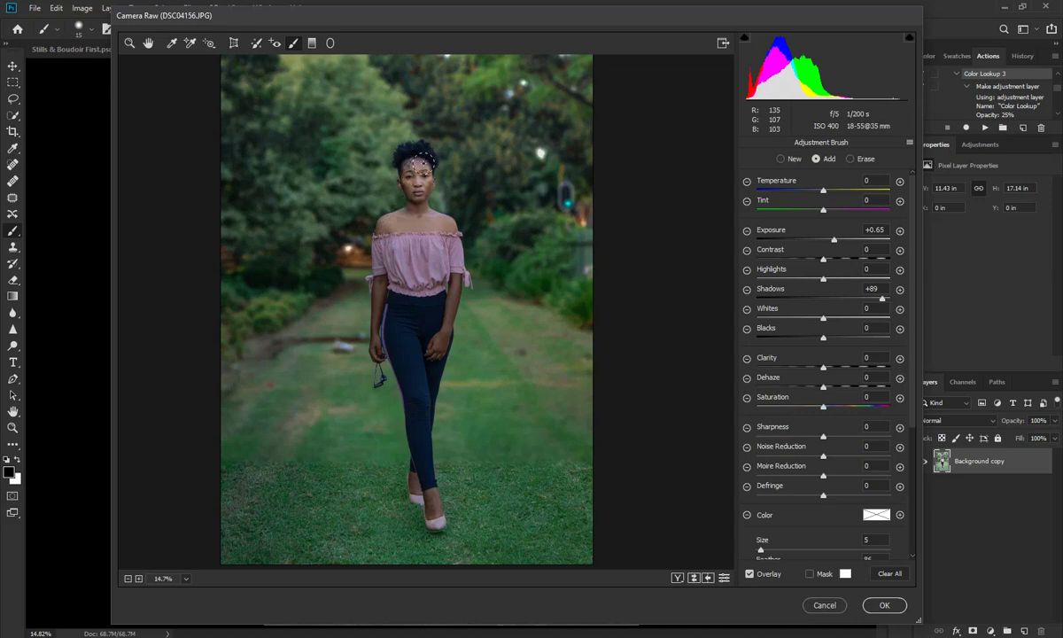
pyautogui.moveTo(424, 165); pyautogui.dragTo(410, 195)
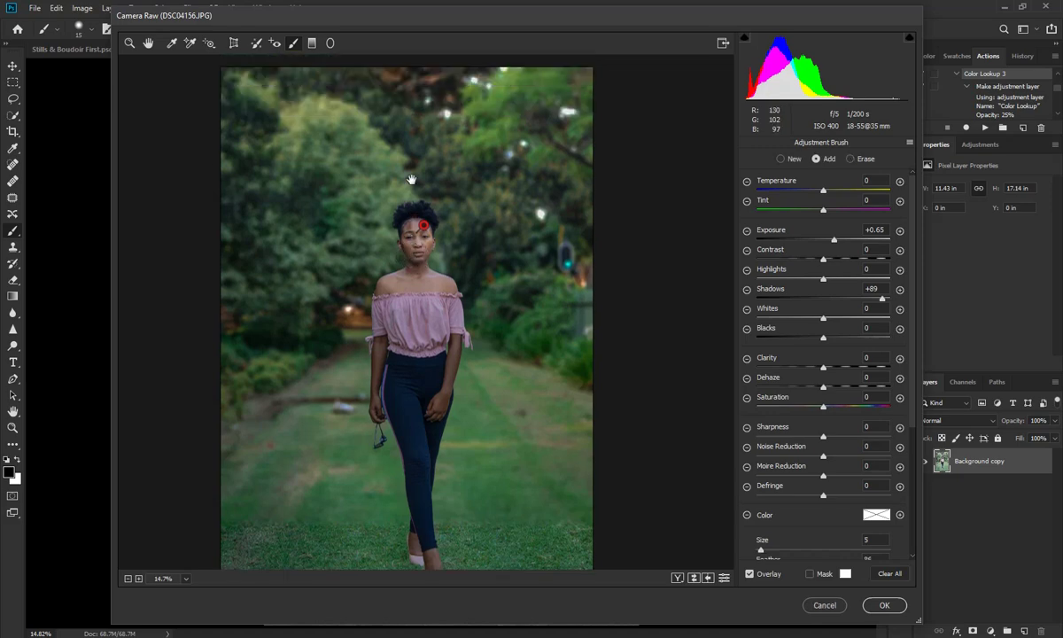
pyautogui.scroll(2, 418, 202)
pyautogui.click(129, 43)
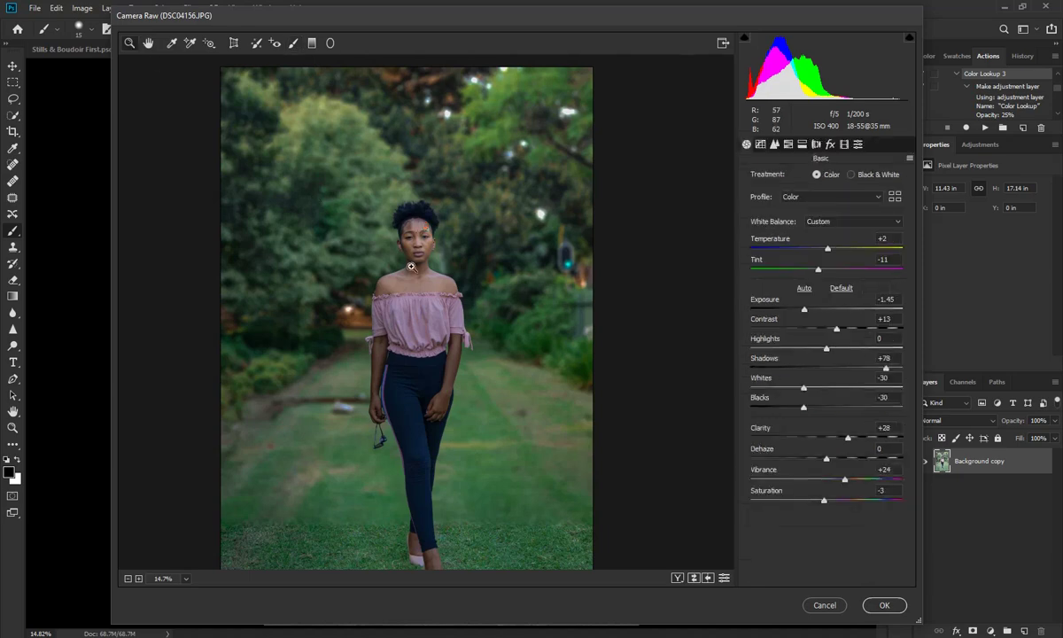
pyautogui.moveTo(395, 248); pyautogui.dragTo(458, 276)
pyautogui.scroll(2, 457, 275)
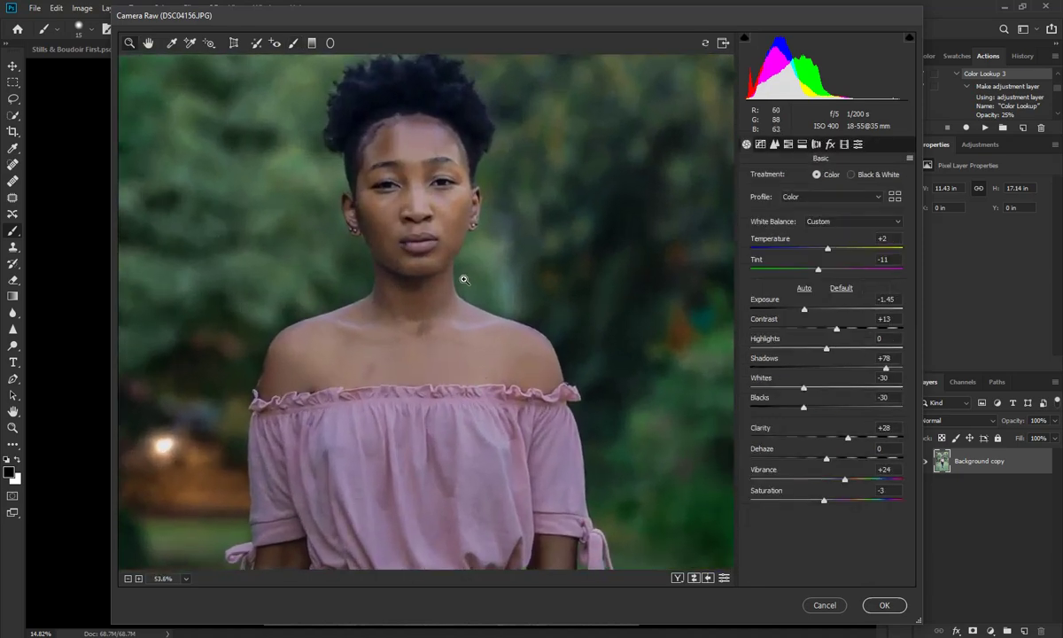
# Step: Select the forehead brush correction and reset its local correction settings to zero
pyautogui.scroll(1, 301, 190)
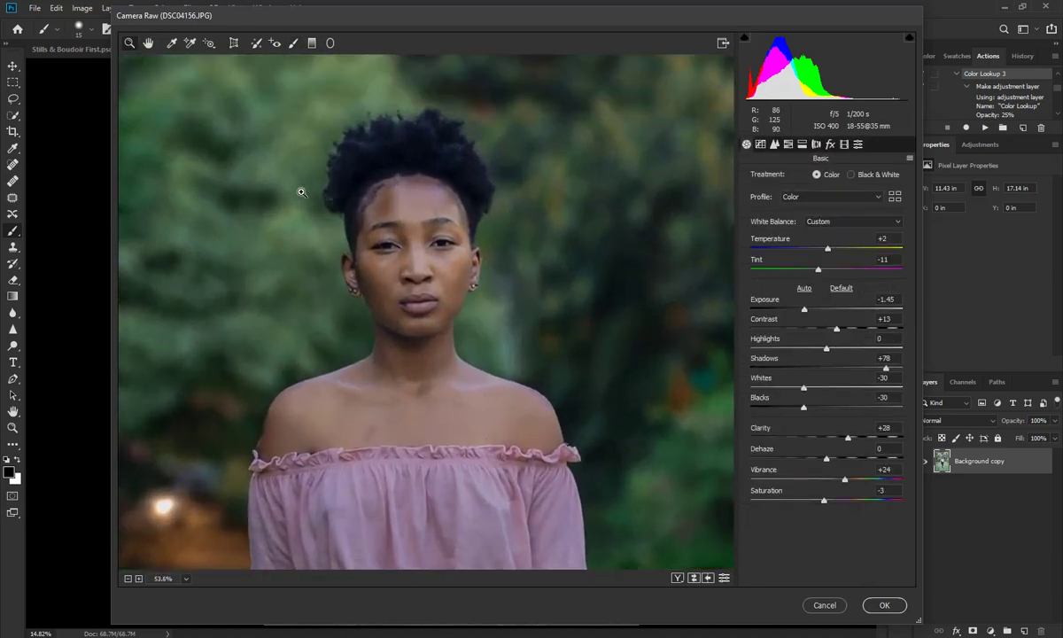
pyautogui.click(293, 43)
pyautogui.click(414, 223)
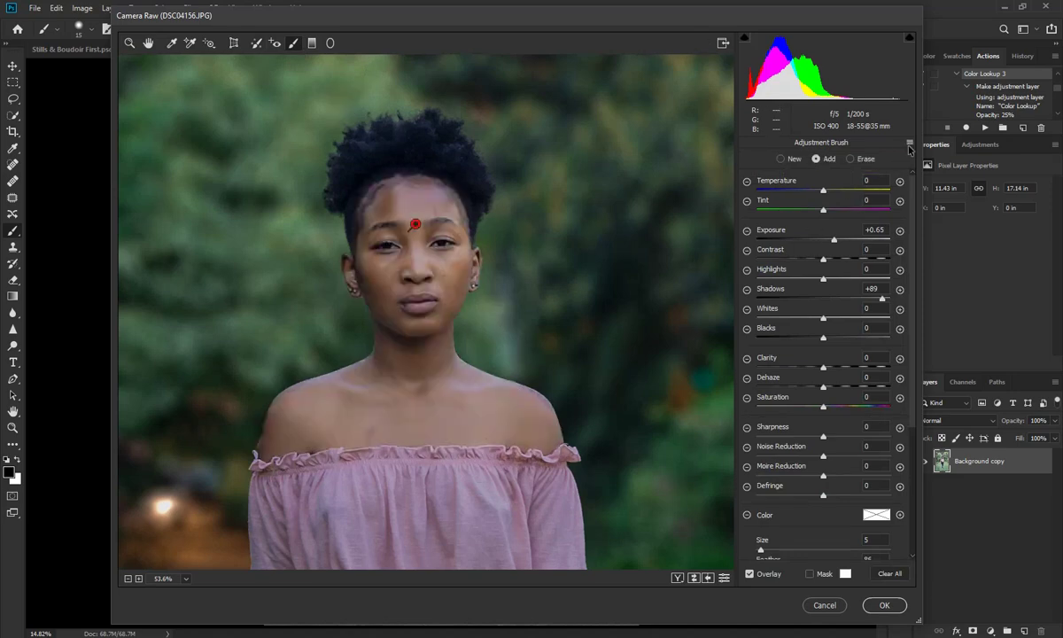
pyautogui.click(910, 143)
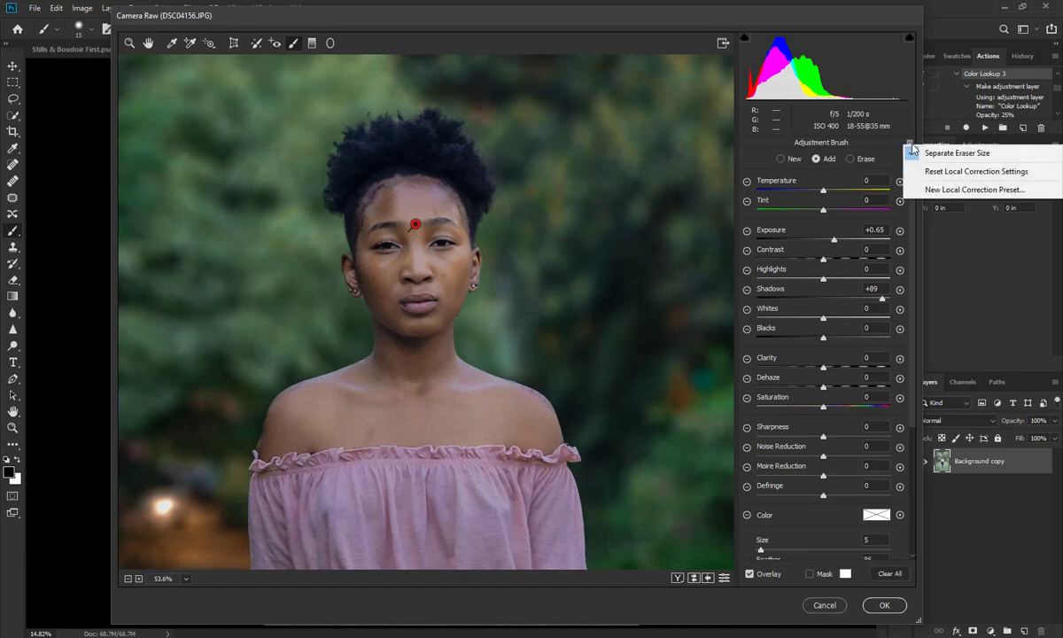
pyautogui.click(861, 163)
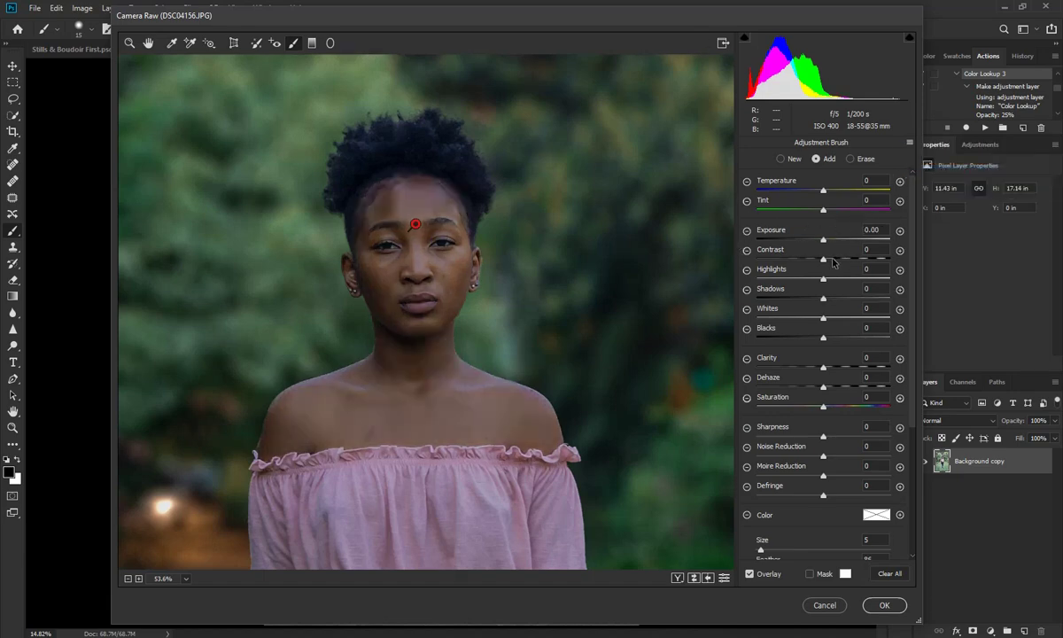
# Step: Set the face correction to Shadows +100, Blacks 0 and a slight exposure lift
pyautogui.moveTo(825, 301); pyautogui.dragTo(893, 305)
pyautogui.moveTo(823, 339); pyautogui.dragTo(840, 339)
pyautogui.doubleClick(837, 338)
pyautogui.moveTo(823, 240); pyautogui.dragTo(825, 240)
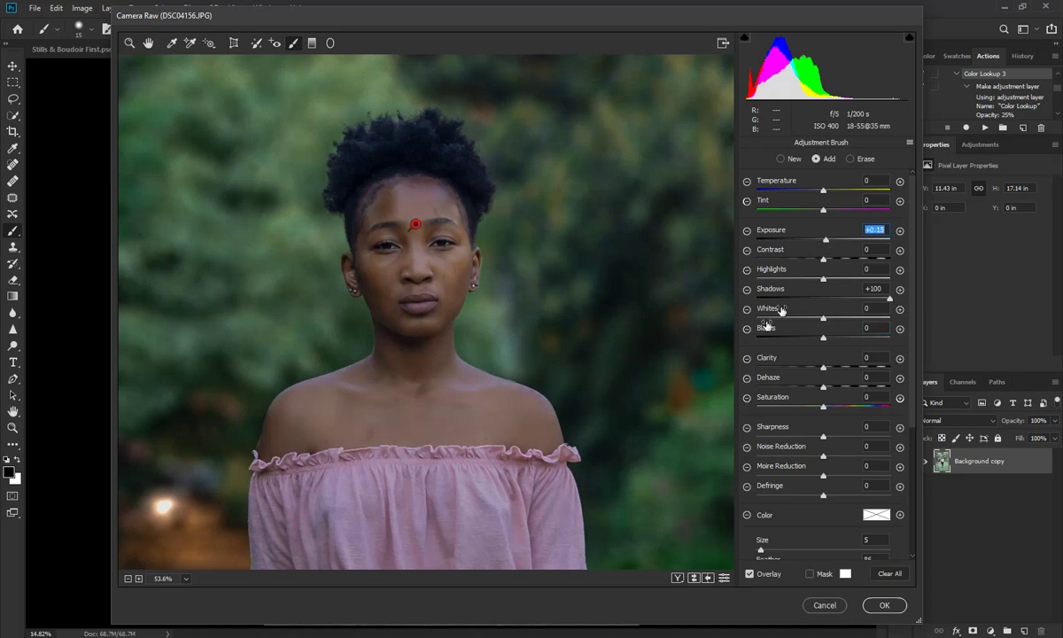
pyautogui.scroll(-2, 778, 416)
pyautogui.scroll(-3, 783, 514)
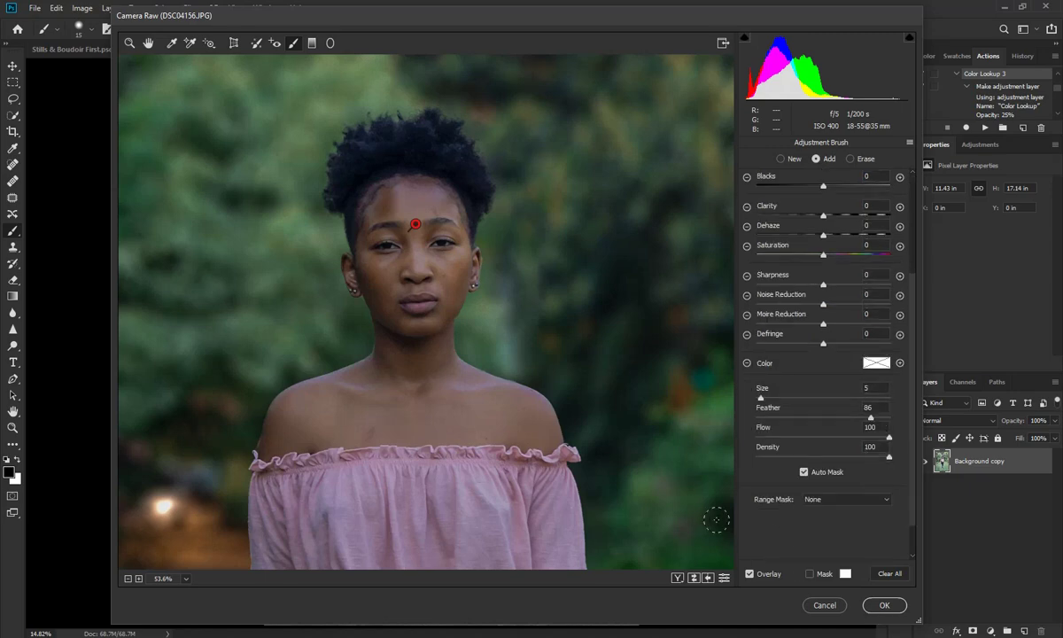
pyautogui.scroll(-3, 352, 257)
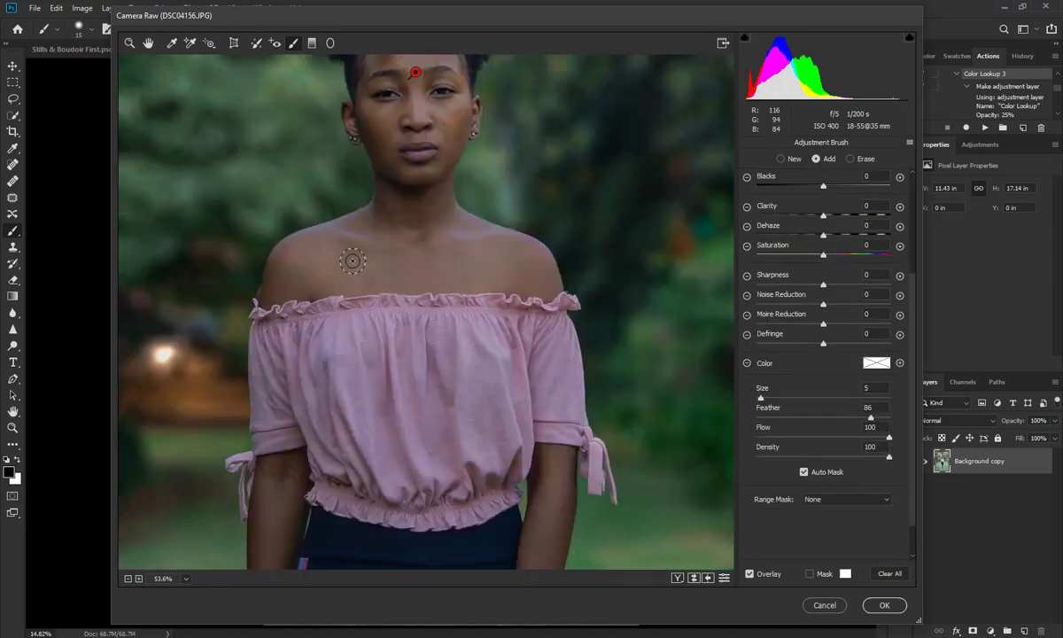
pyautogui.scroll(-3, 352, 257)
pyautogui.scroll(-2, 292, 257)
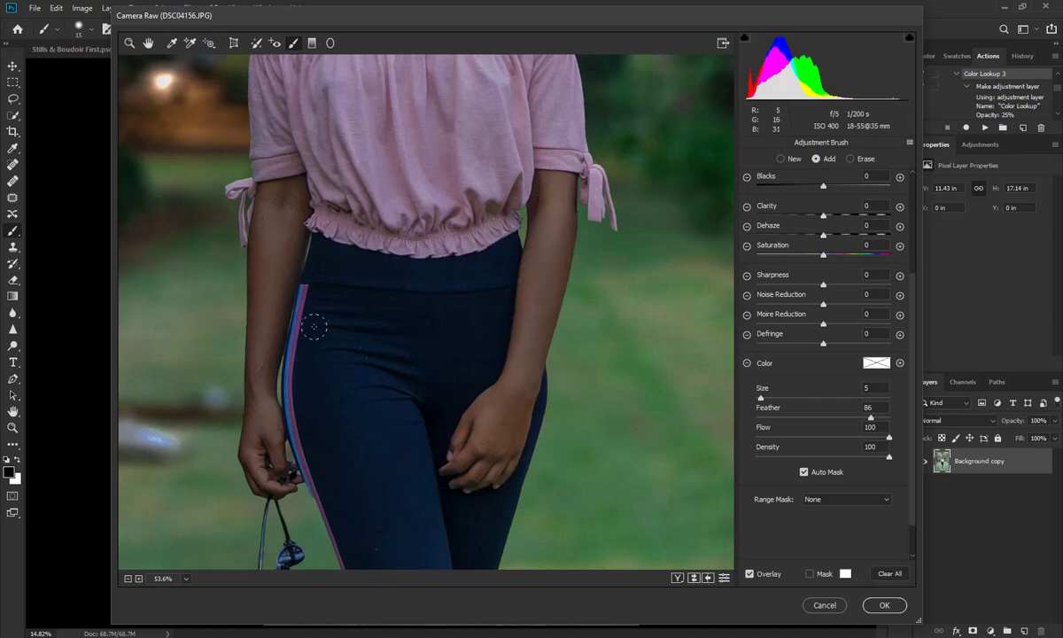
pyautogui.click(185, 578)
pyautogui.click(190, 543)
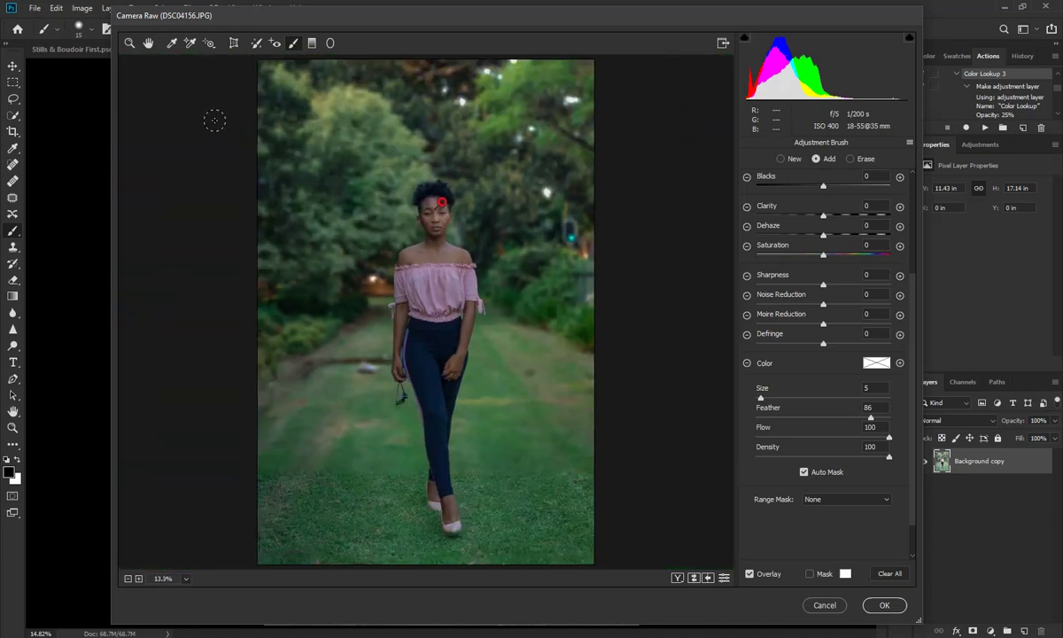
# Step: Draw a Radial Filter ellipse and shape it to cover the woman's body
pyautogui.click(129, 43)
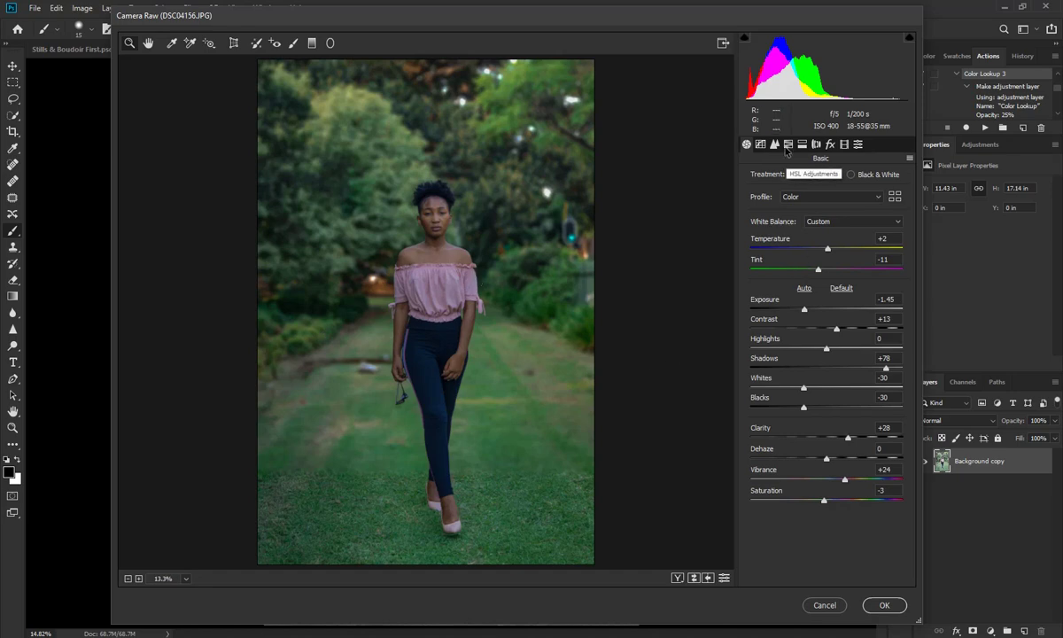
pyautogui.click(329, 42)
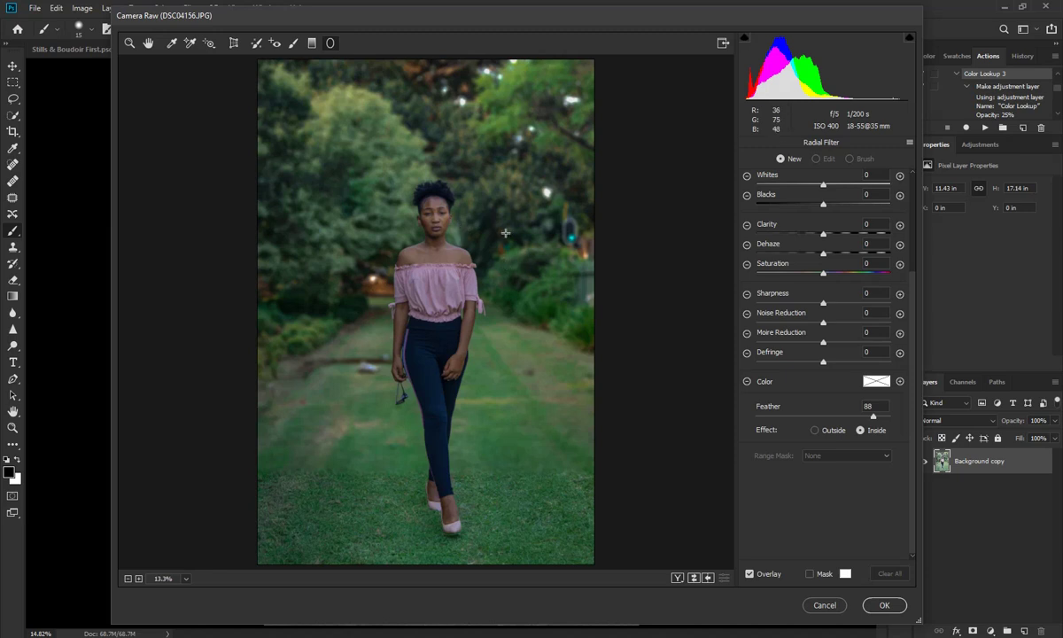
pyautogui.moveTo(511, 235)
pyautogui.mouseDown()
pyautogui.moveTo(612, 320)
pyautogui.moveTo(617, 381)
pyautogui.mouseUp()
pyautogui.moveTo(606, 345); pyautogui.dragTo(606, 340)
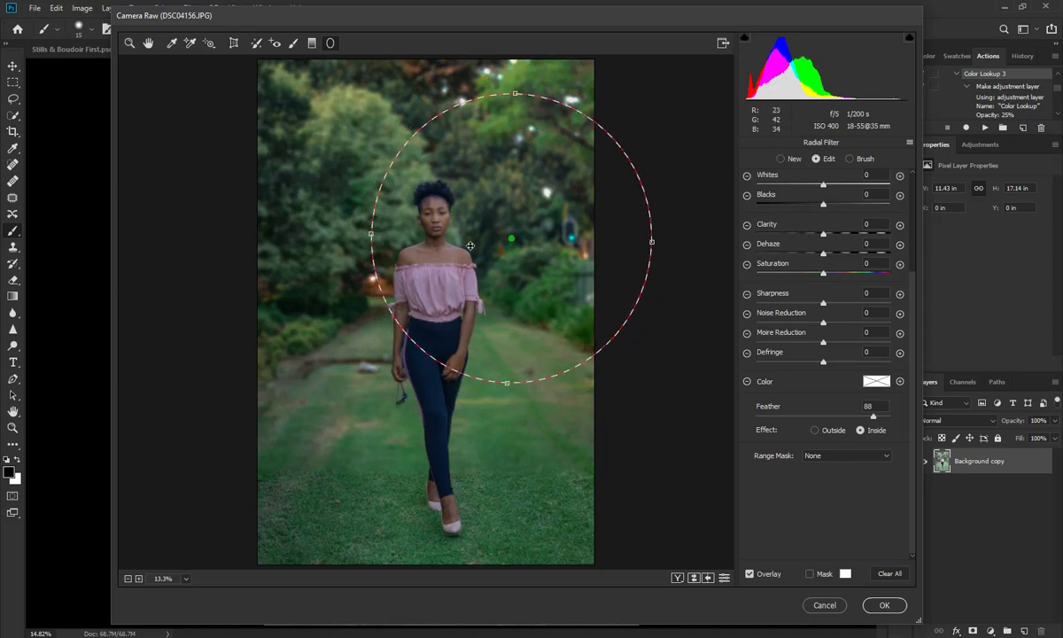
pyautogui.moveTo(509, 240); pyautogui.dragTo(495, 232)
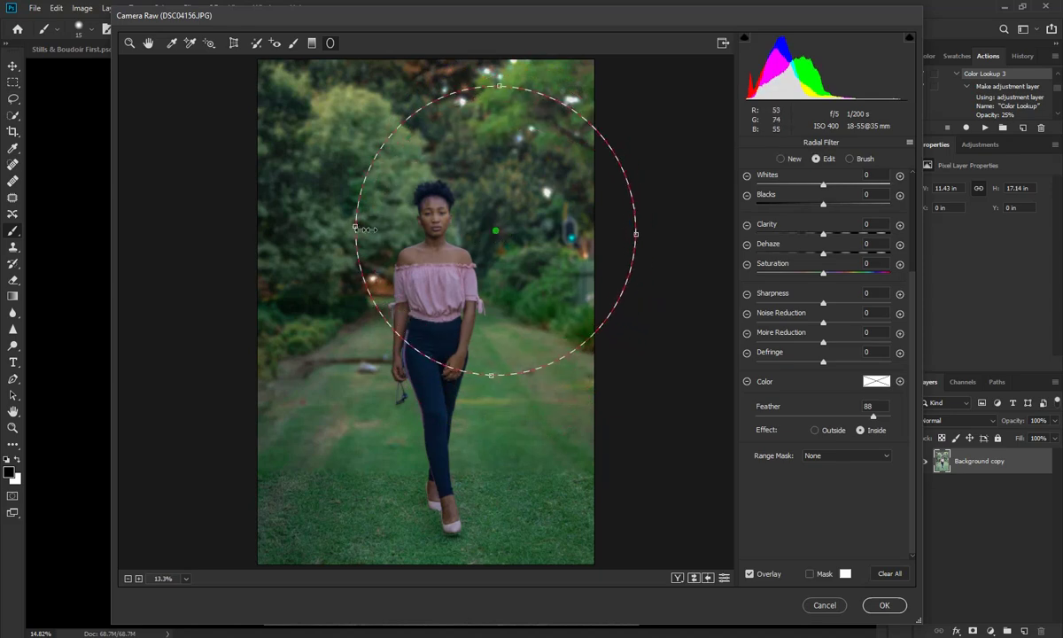
pyautogui.moveTo(356, 228); pyautogui.dragTo(403, 246)
pyautogui.moveTo(523, 373); pyautogui.dragTo(515, 391)
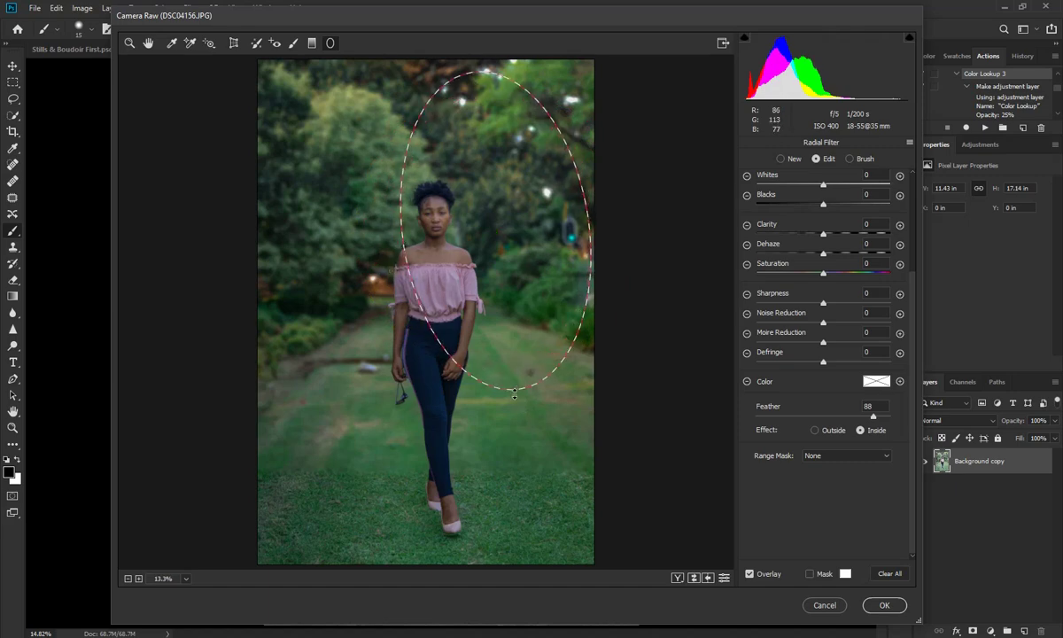
pyautogui.moveTo(498, 235)
pyautogui.mouseDown()
pyautogui.moveTo(512, 299)
pyautogui.moveTo(496, 322)
pyautogui.mouseUp()
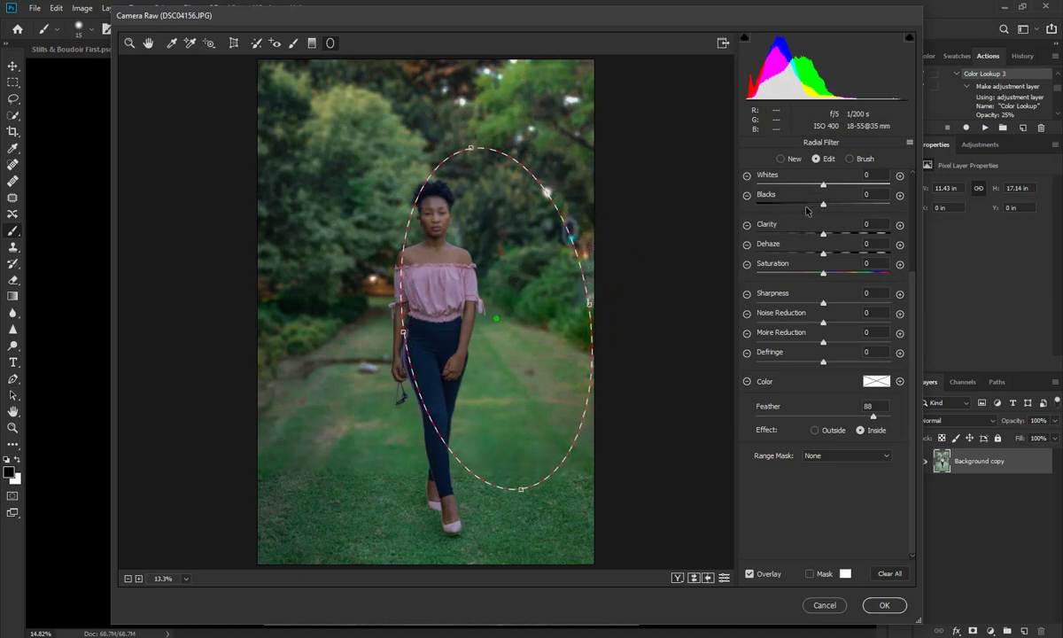
# Step: Raise Whites and Highlights inside the ellipse, then reposition and slightly rotate it over her
pyautogui.moveTo(824, 185); pyautogui.dragTo(891, 195)
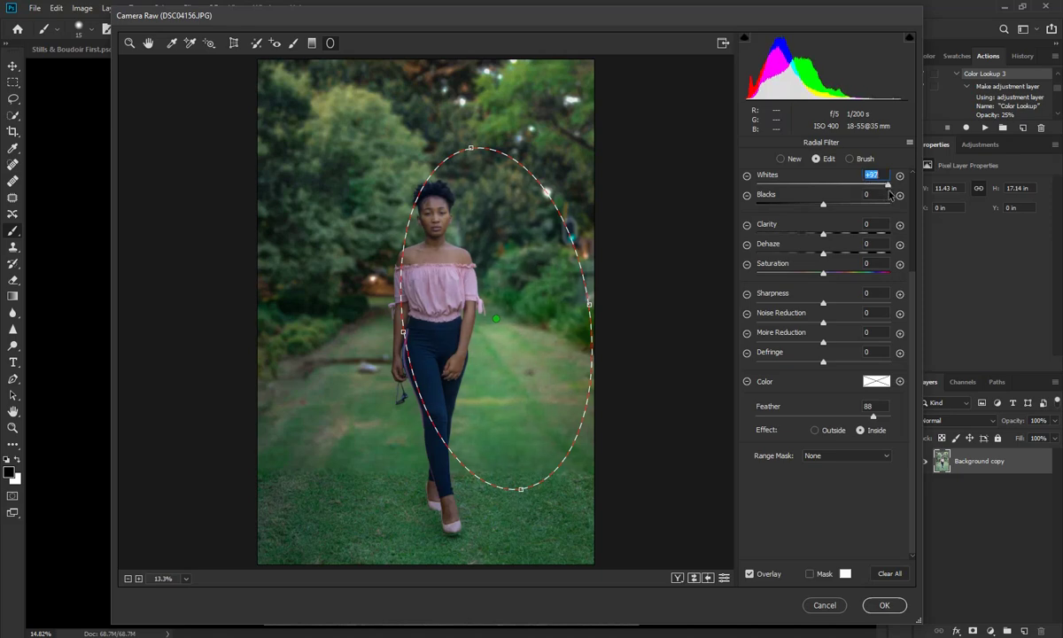
pyautogui.scroll(3, 809, 252)
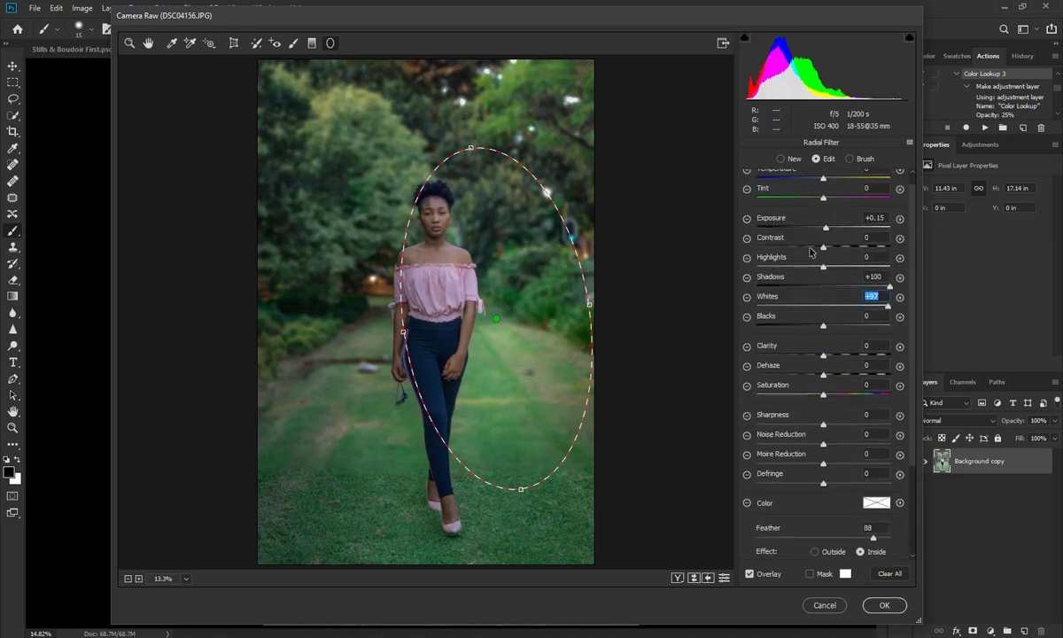
pyautogui.moveTo(823, 266); pyautogui.dragTo(891, 266)
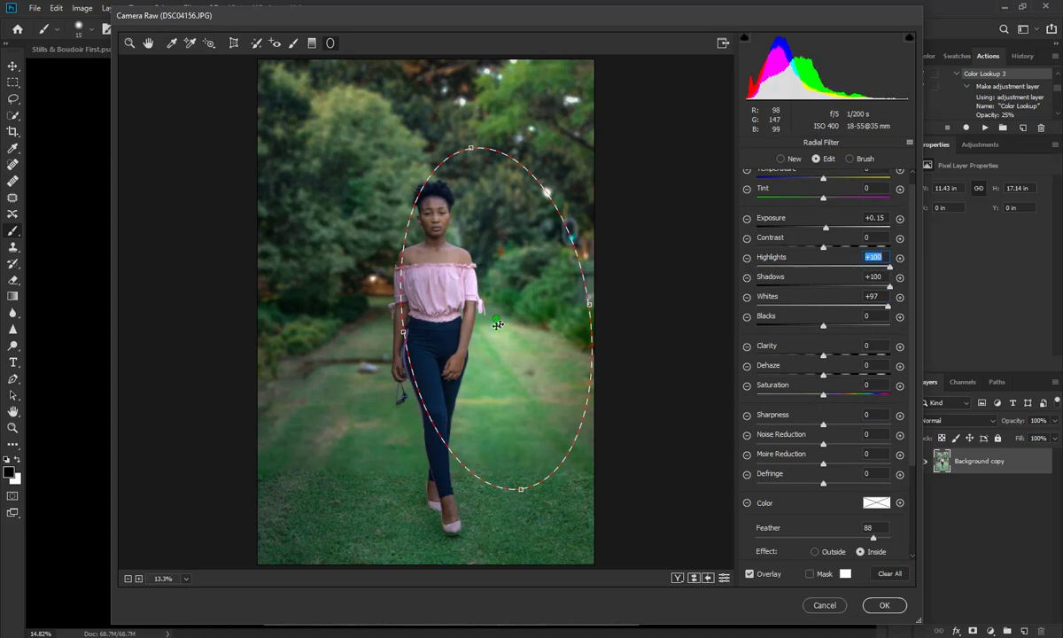
pyautogui.moveTo(465, 300); pyautogui.dragTo(474, 245)
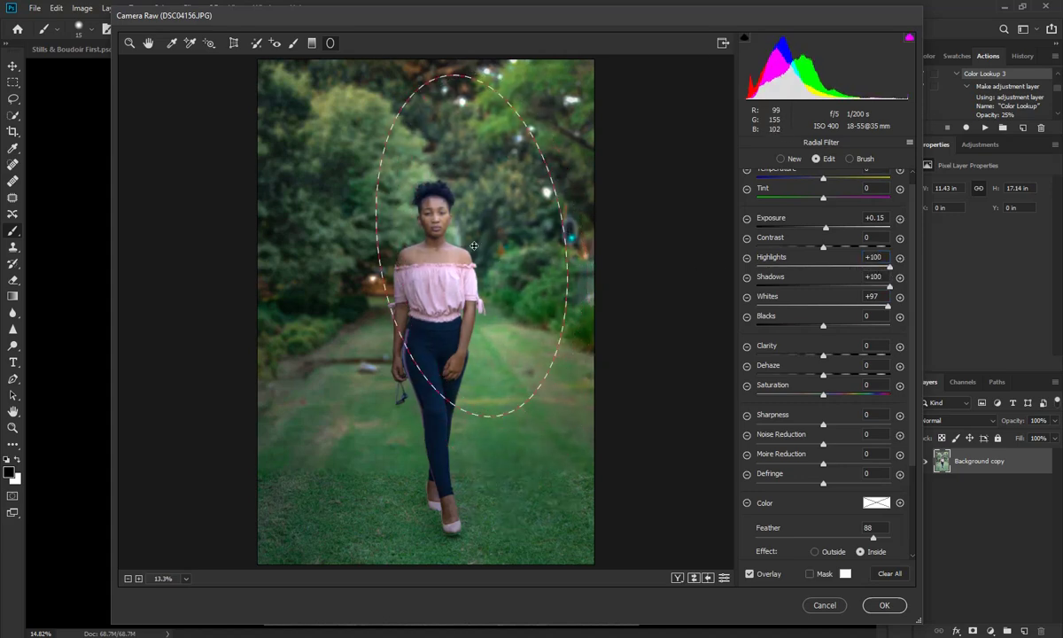
pyautogui.moveTo(455, 412); pyautogui.dragTo(501, 441)
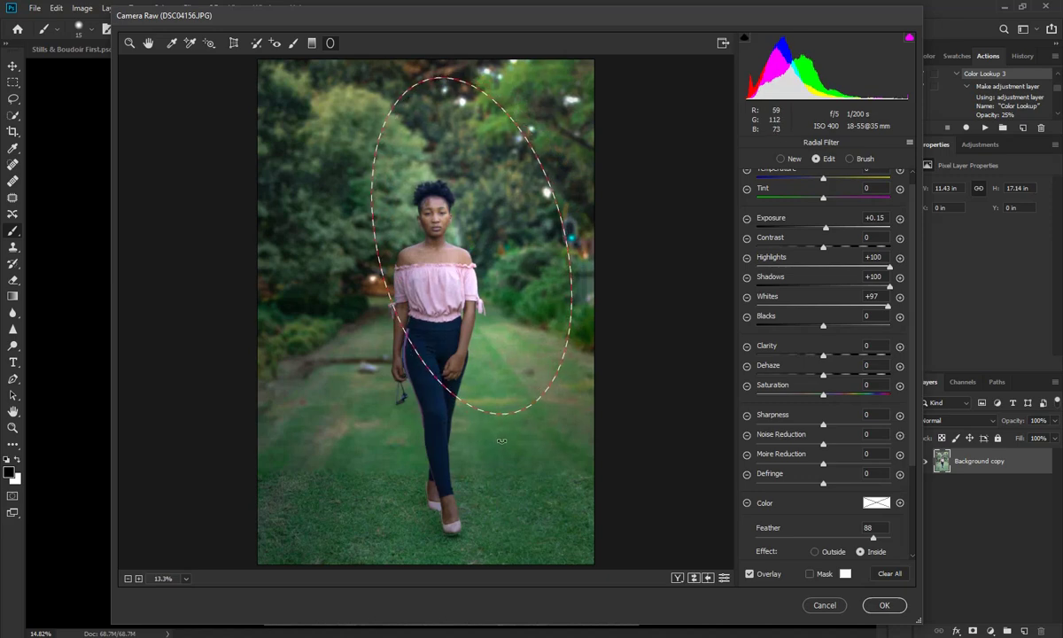
pyautogui.moveTo(477, 250)
pyautogui.moveTo(471, 245); pyautogui.dragTo(477, 249)
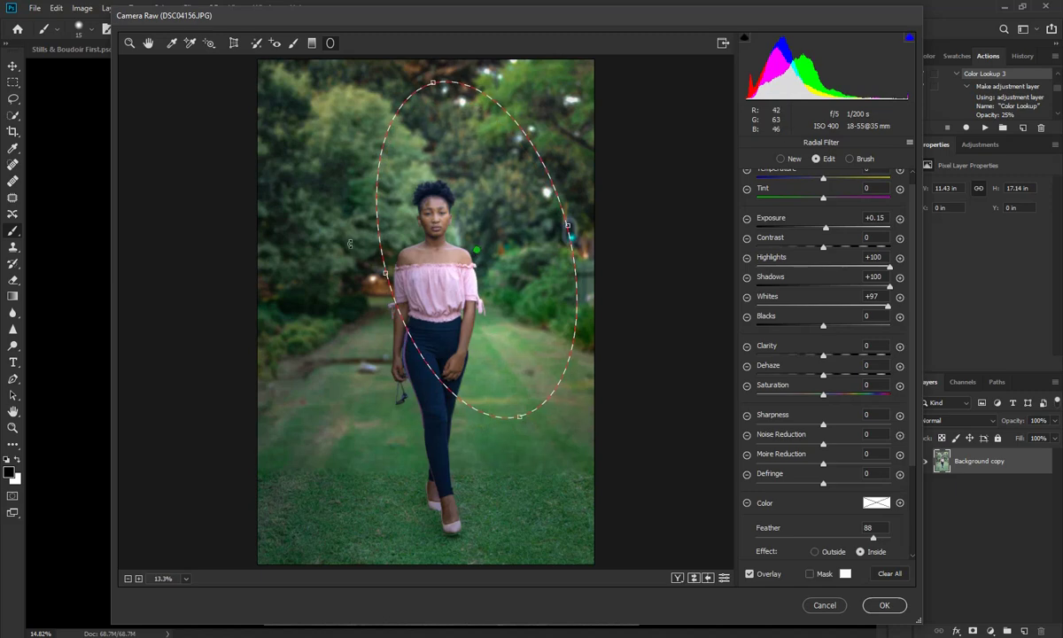
pyautogui.click(128, 45)
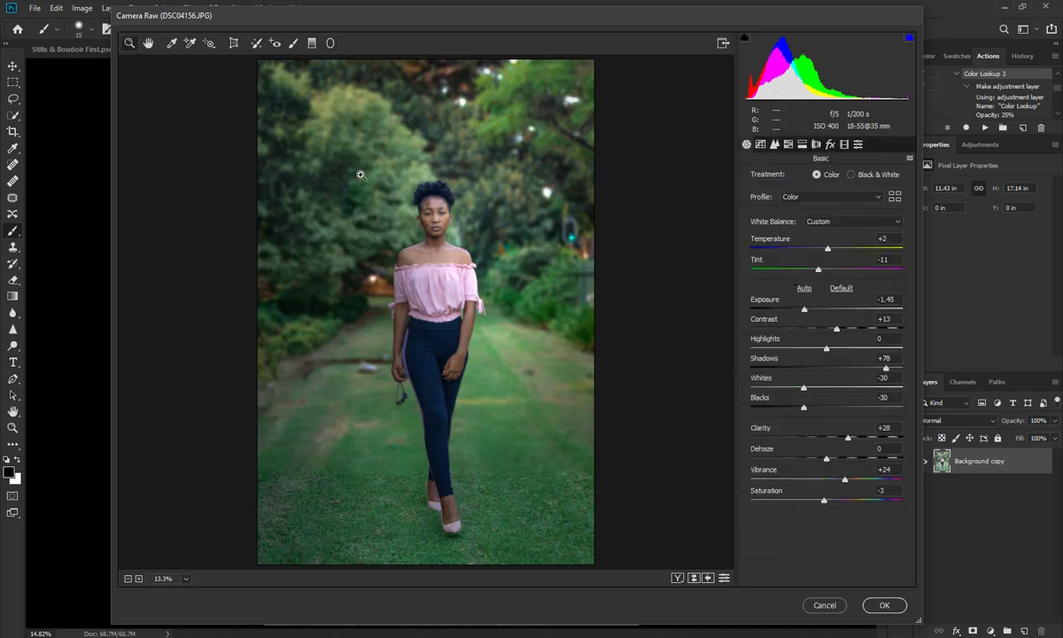
pyautogui.click(427, 228)
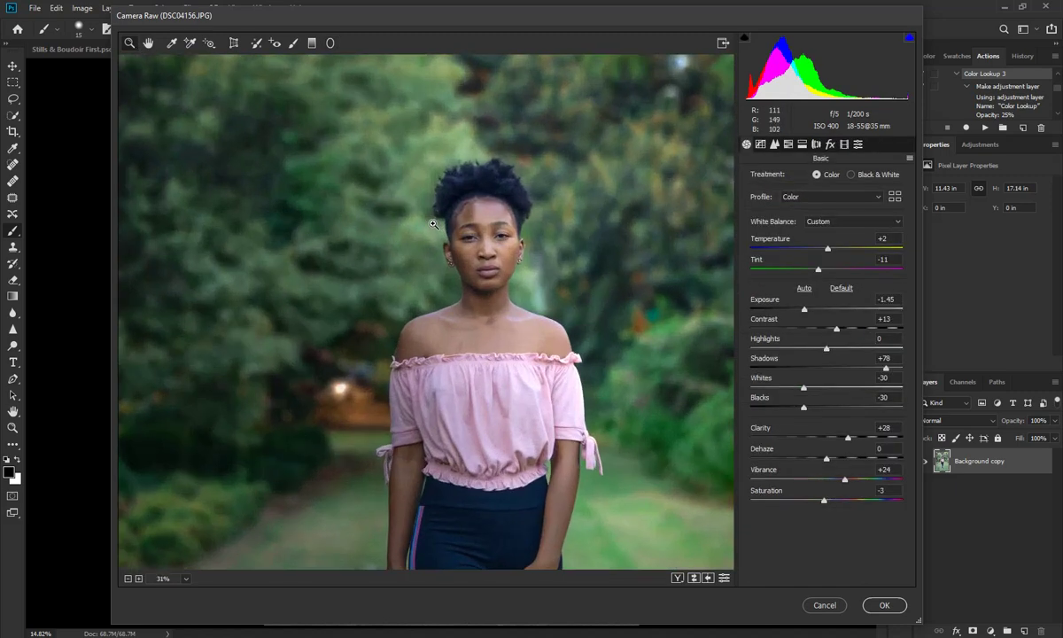
pyautogui.moveTo(566, 362); pyautogui.dragTo(426, 317)
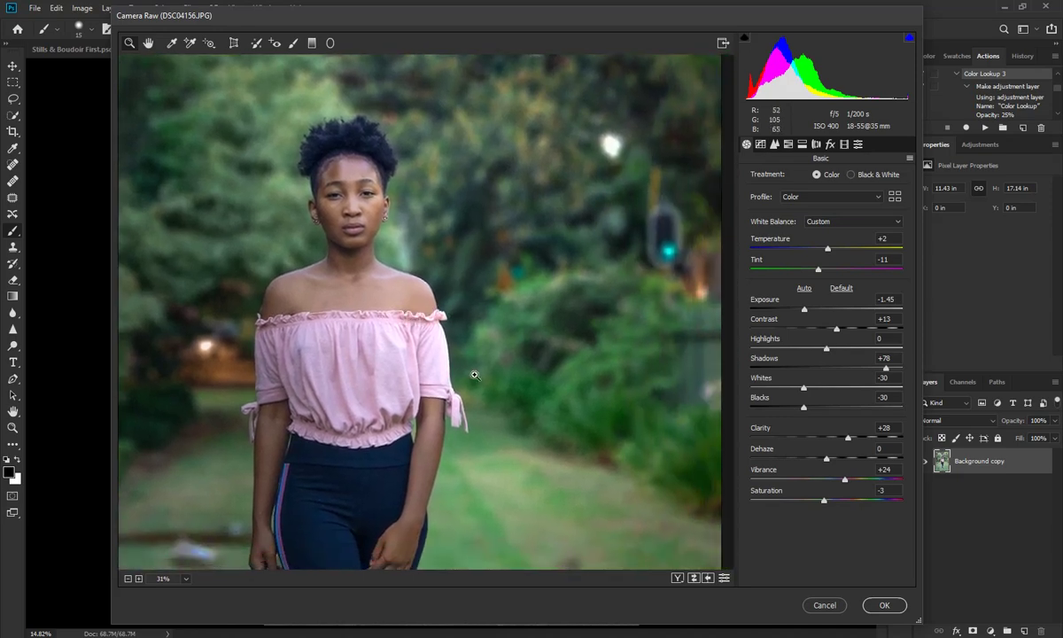
pyautogui.rightClick(470, 295)
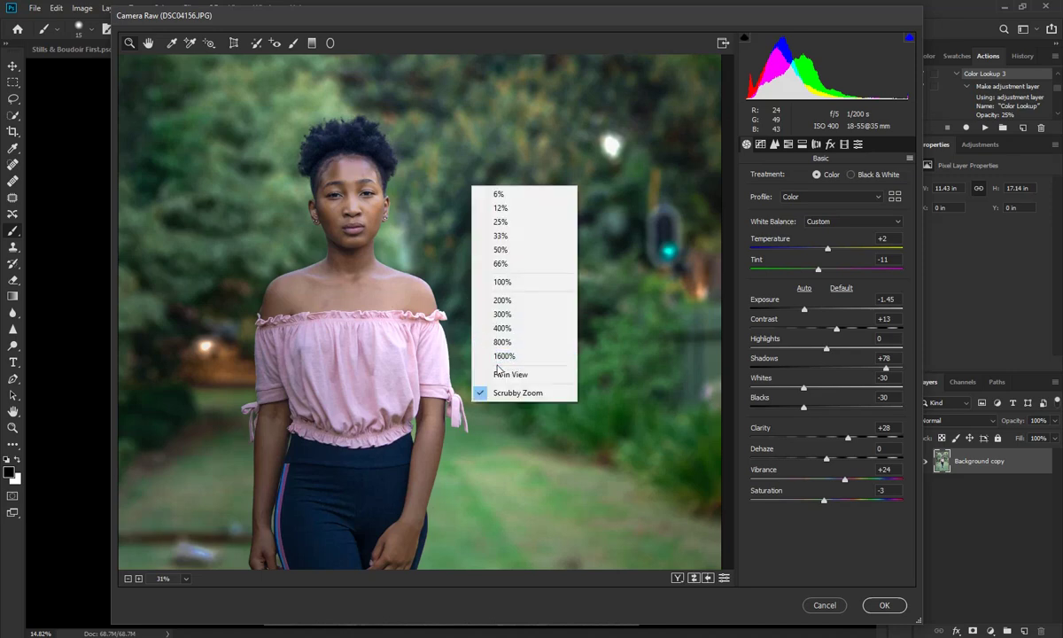
pyautogui.click(501, 373)
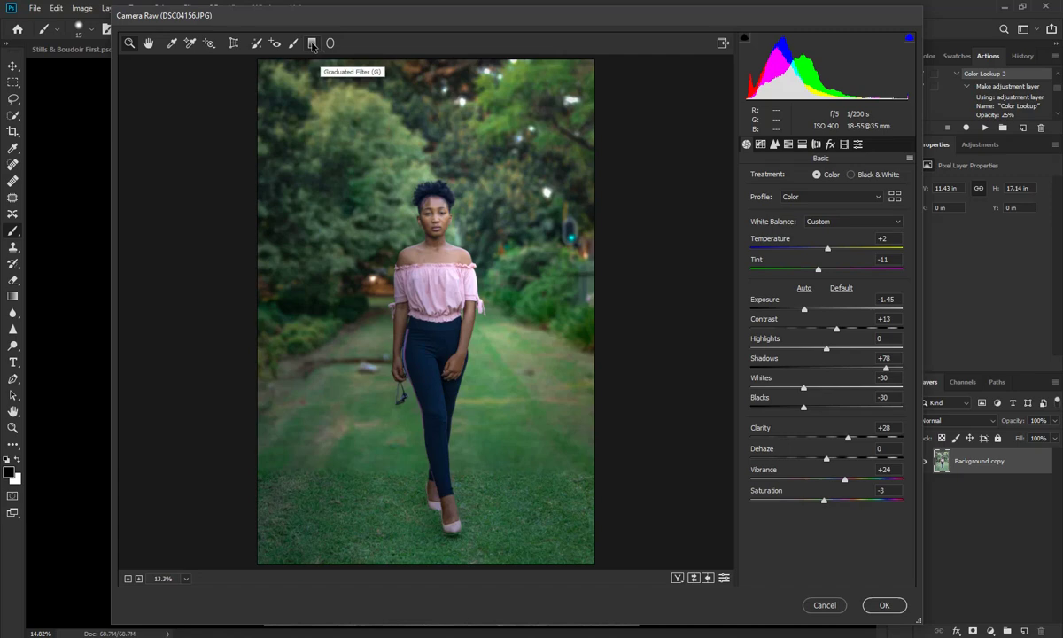
pyautogui.click(275, 43)
# Step: Add graduated filters from the left edge and bottom, darkening the bottom grass to -1.00 exposure
pyautogui.moveTo(259, 318); pyautogui.dragTo(423, 318)
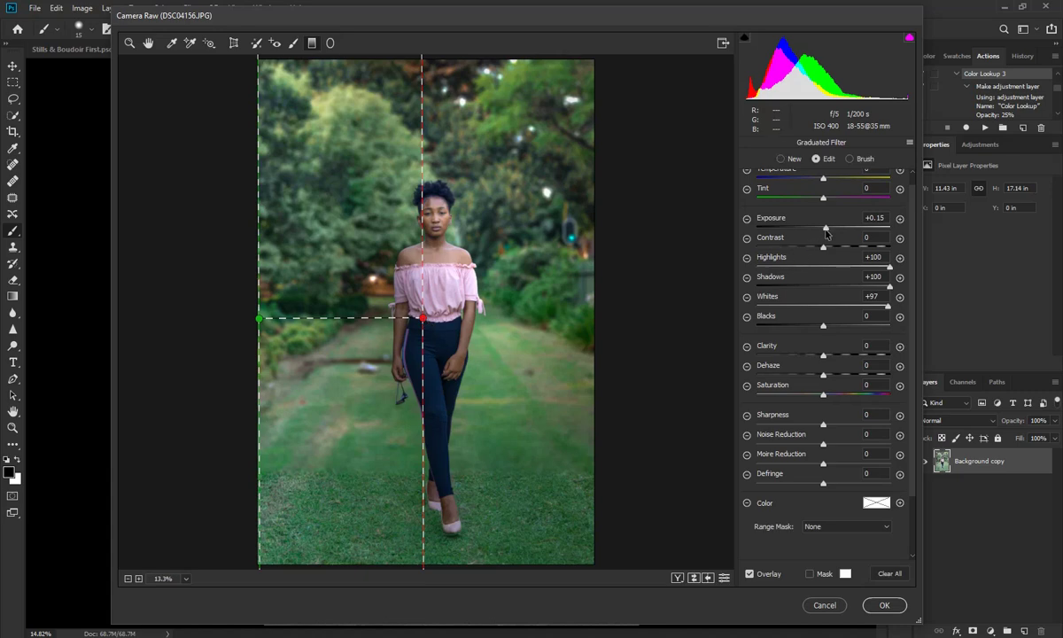
pyautogui.moveTo(825, 230); pyautogui.dragTo(819, 230)
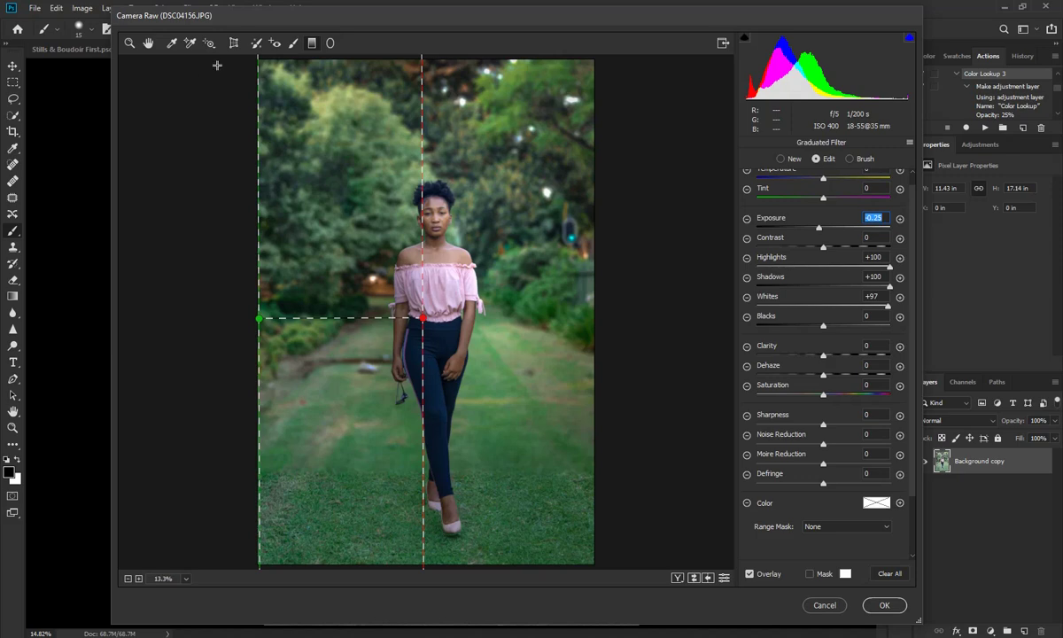
pyautogui.moveTo(448, 562); pyautogui.dragTo(442, 387)
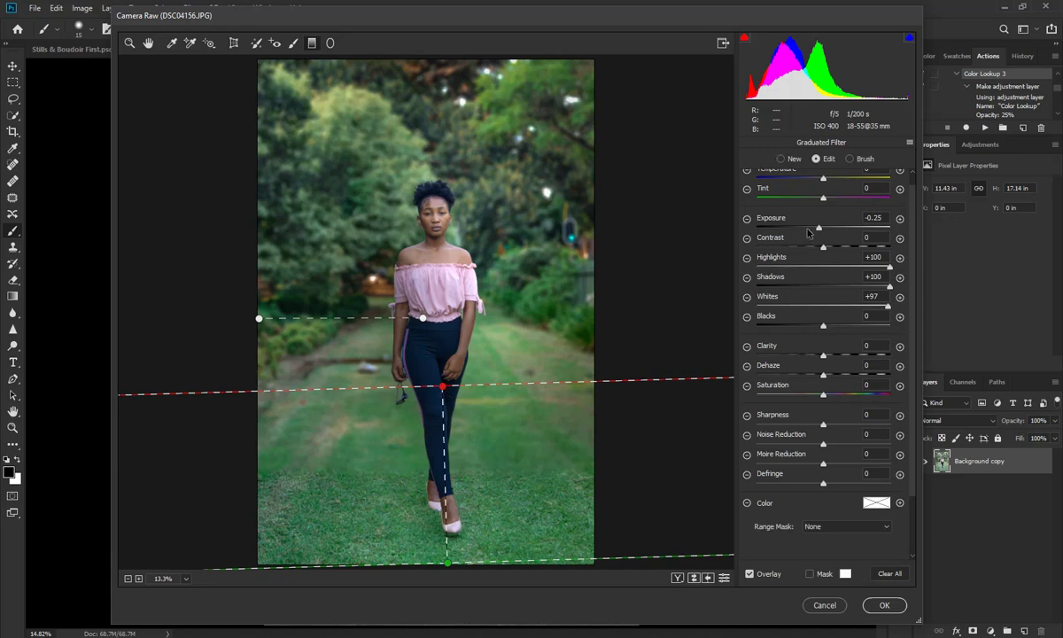
pyautogui.moveTo(818, 229); pyautogui.dragTo(807, 228)
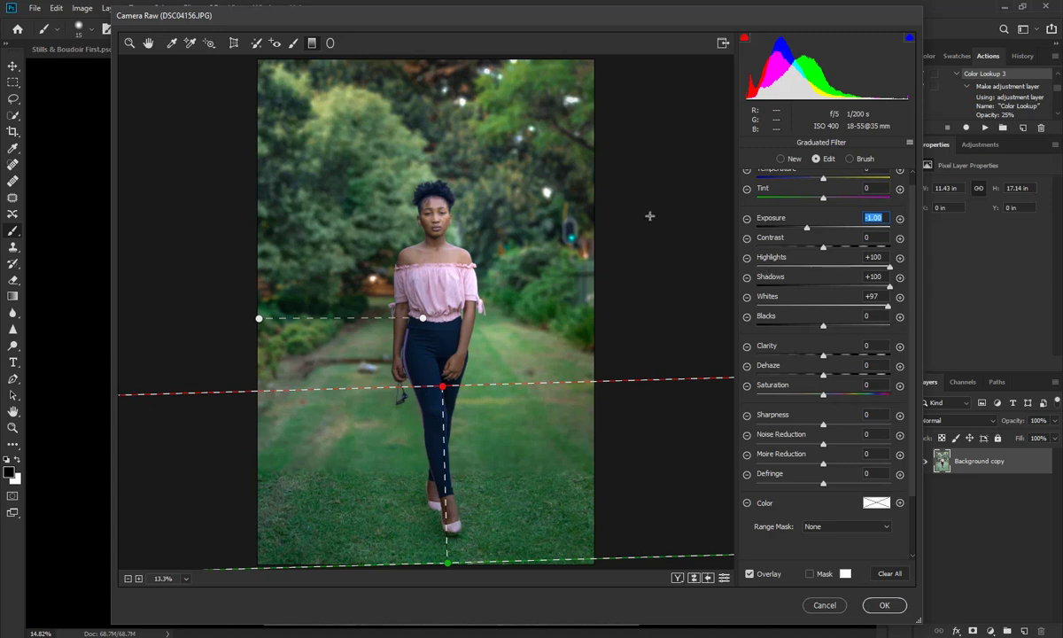
# Step: Add a top gradient over the trees with Exposure +0.25 and Shadows -55
pyautogui.moveTo(402, 59); pyautogui.dragTo(406, 181)
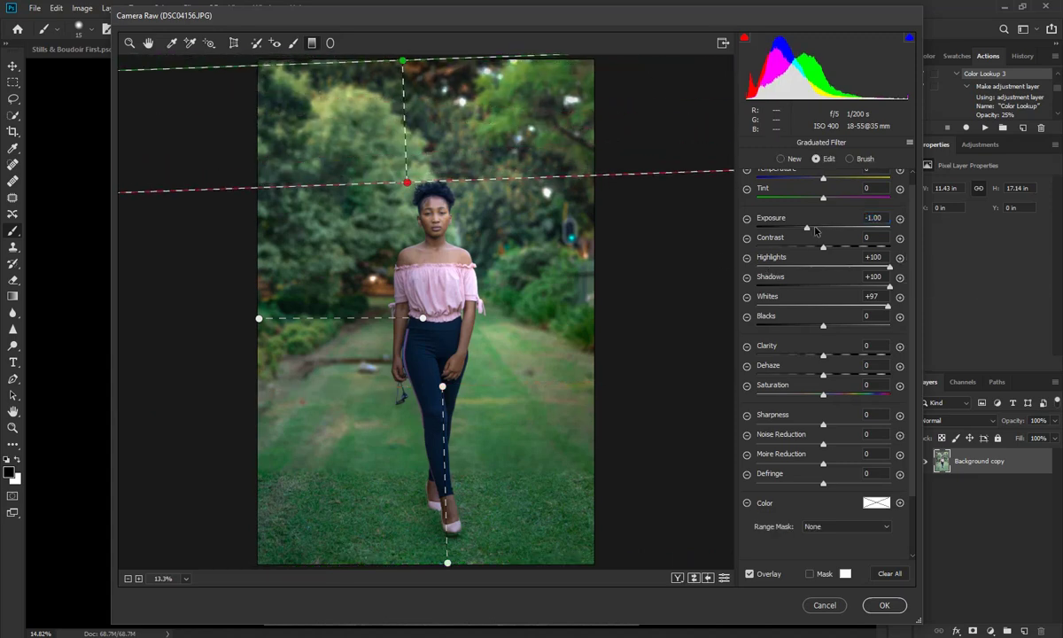
pyautogui.moveTo(815, 230); pyautogui.dragTo(827, 236)
pyautogui.click(807, 287)
pyautogui.moveTo(807, 286); pyautogui.dragTo(786, 288)
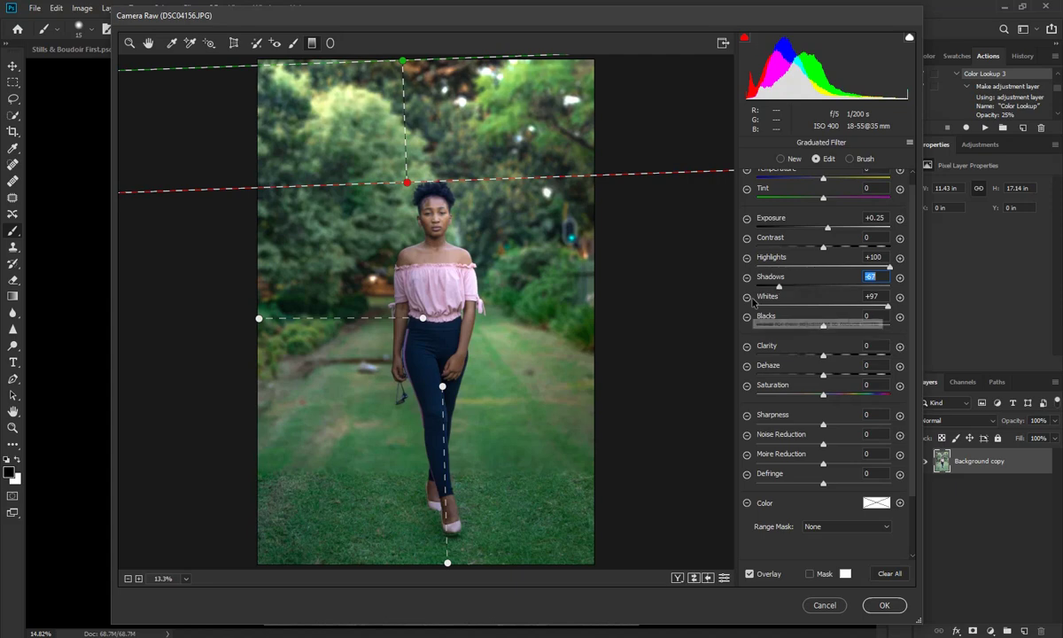
pyautogui.click(130, 43)
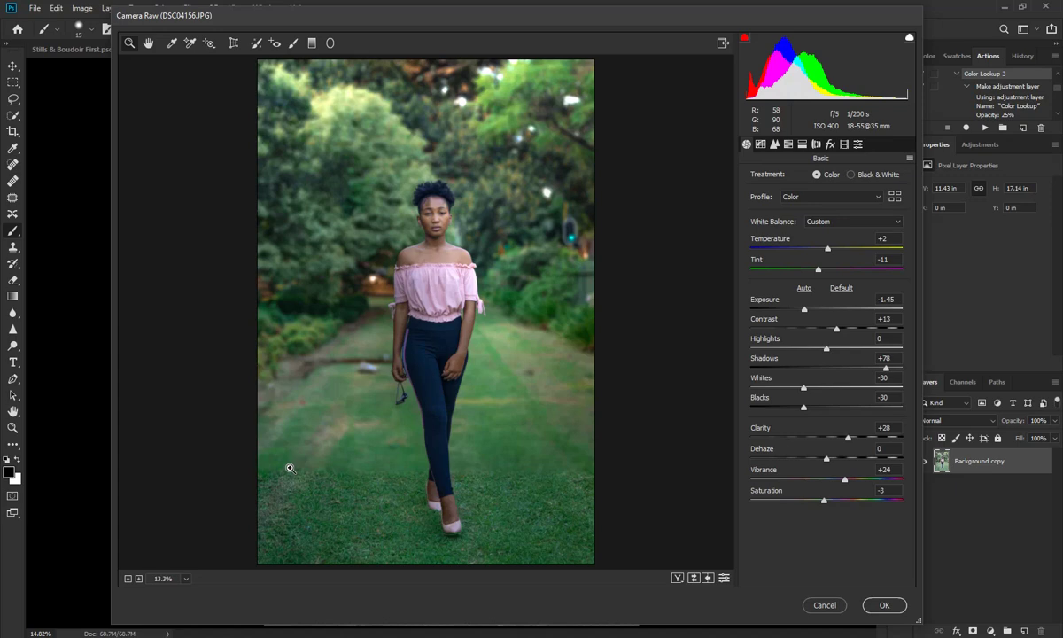
# Step: Apply the Camera Raw edits to the Background copy layer and switch to the Move tool
pyautogui.click(893, 609)
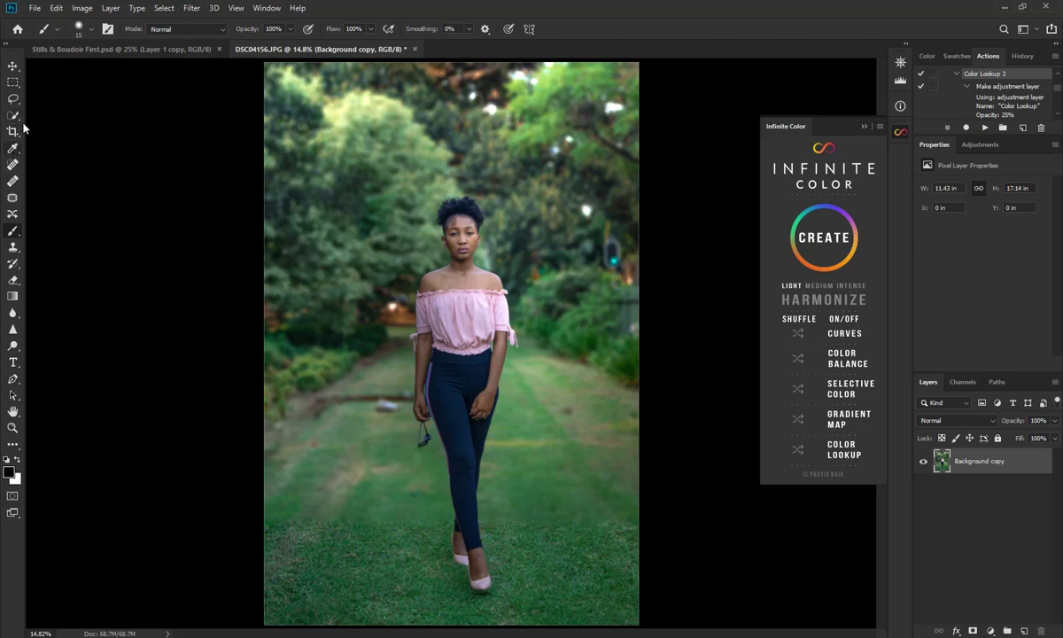
pyautogui.click(16, 65)
pyautogui.scroll(2, 491, 272)
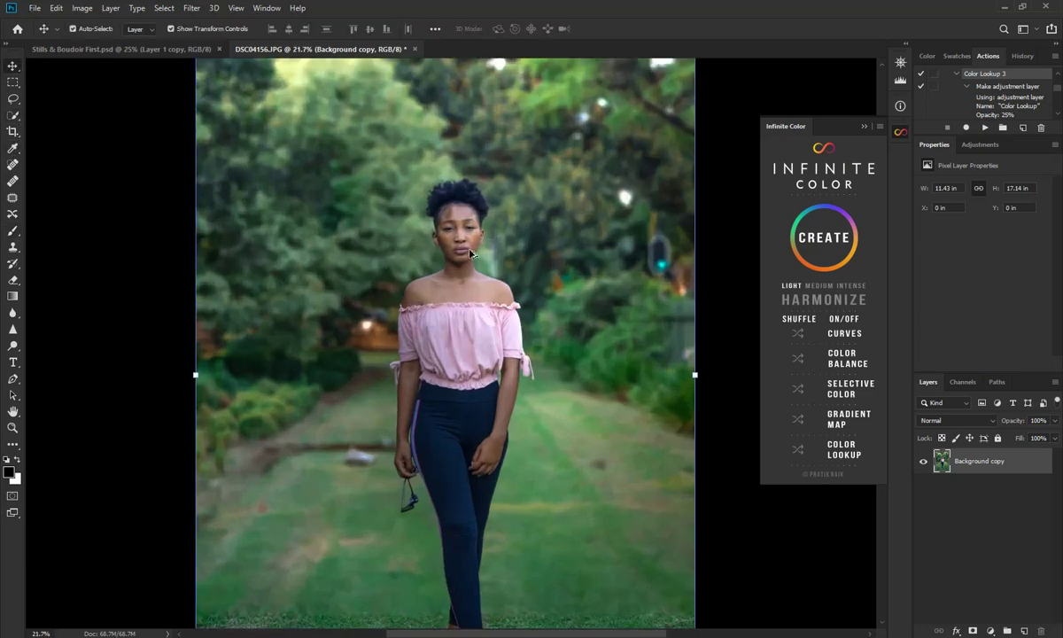
pyautogui.scroll(2, 483, 264)
pyautogui.scroll(2, 471, 254)
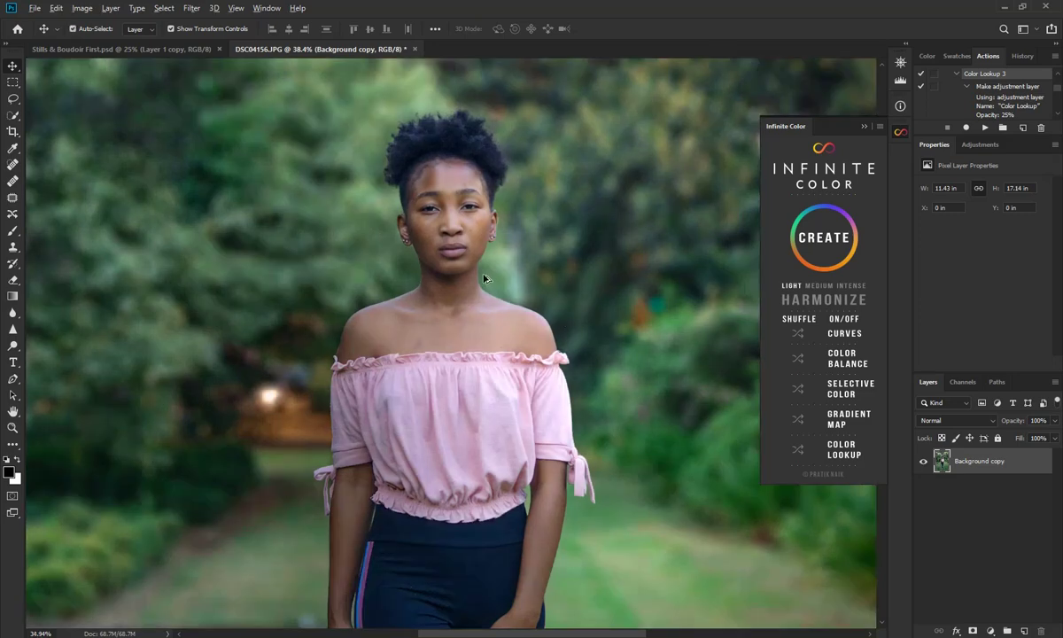
# Step: Fit the photo in the window, collapse the Infinite Color panel and select the Spot Healing Brush
pyautogui.hotkey('ctrl', '0')
pyautogui.scroll(-2, 485, 304)
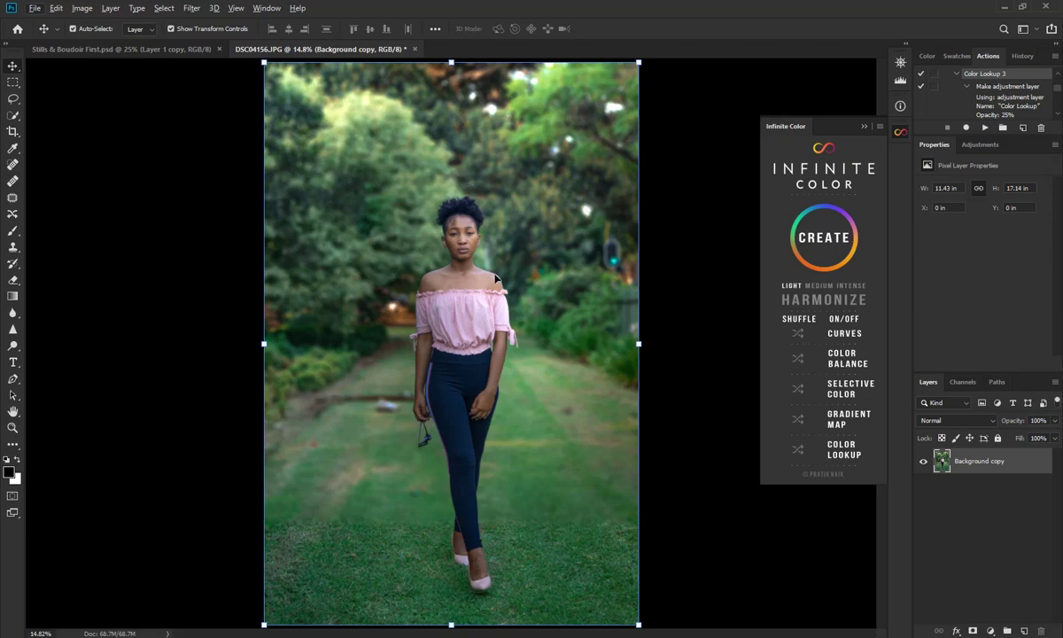
pyautogui.click(863, 128)
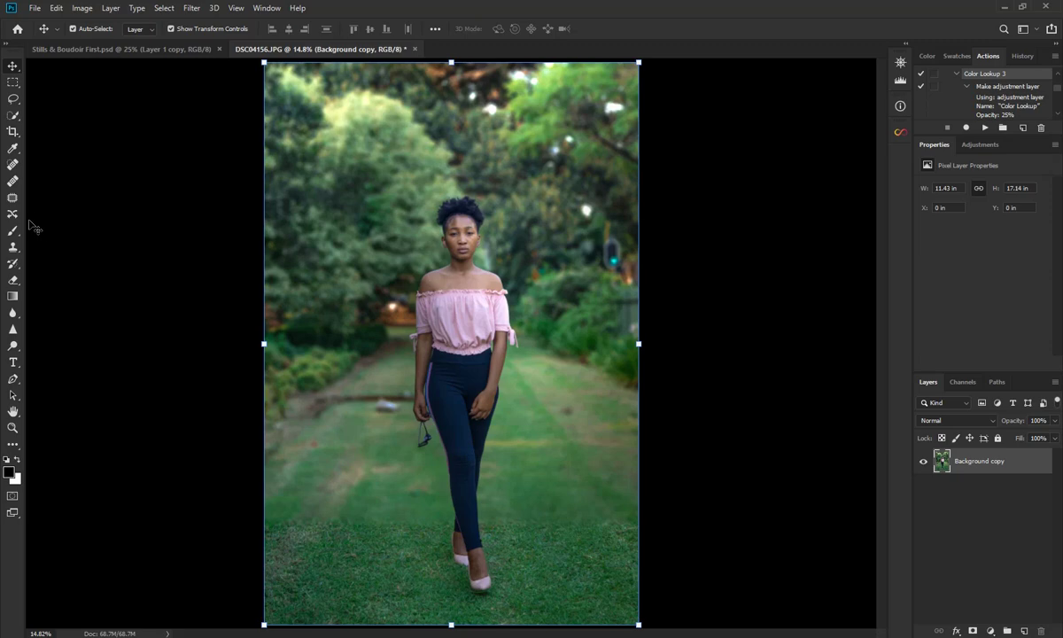
pyautogui.click(13, 164)
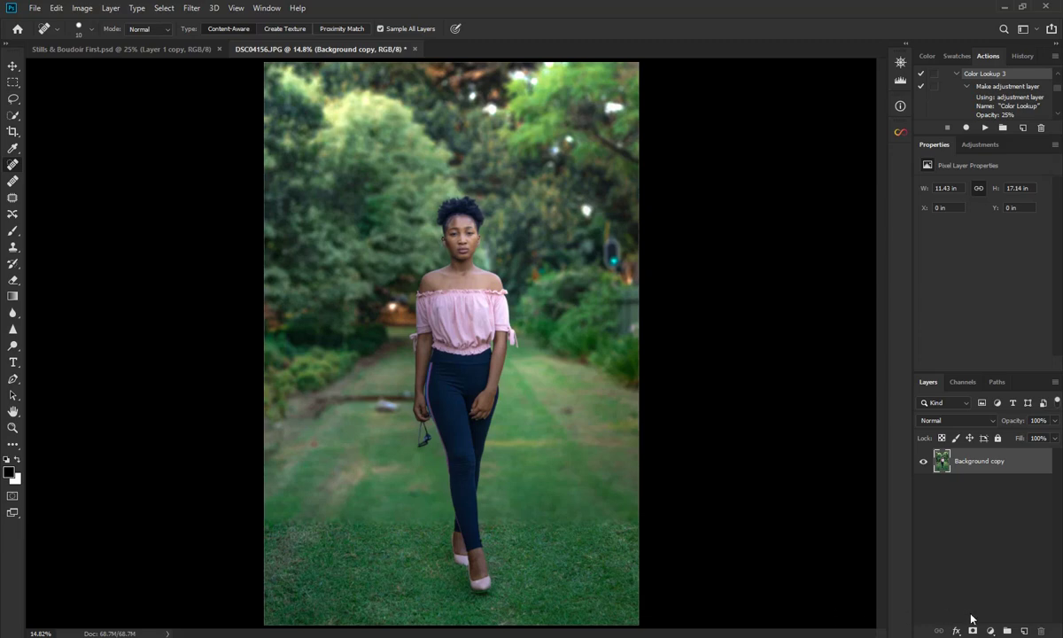
# Step: Add a new empty layer named Skin for retouching
pyautogui.click(1024, 631)
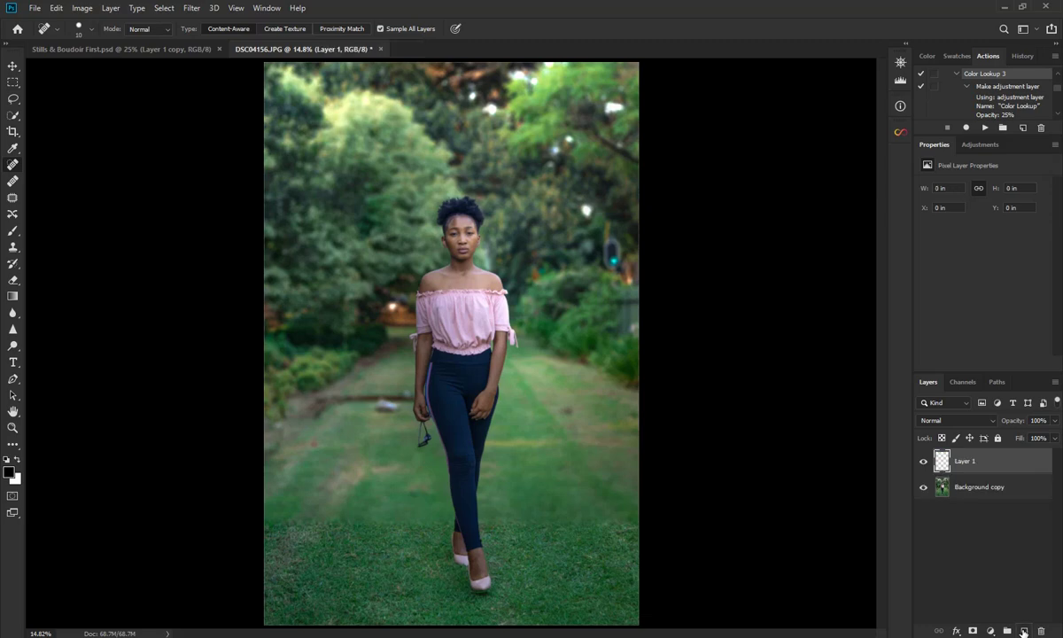
pyautogui.doubleClick(965, 462)
pyautogui.write('S')
pyautogui.press('Return')
# Step: Heal three small spots on the cheek beside the nose, slightly enlarging the brush
pyautogui.scroll(3, 470, 222)
pyautogui.scroll(4, 461, 219)
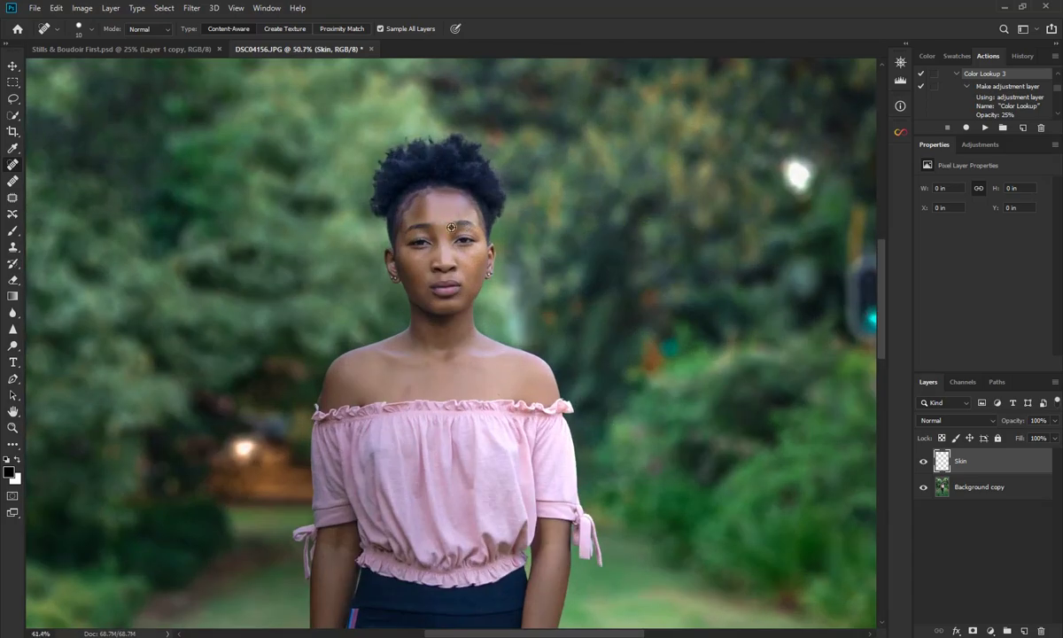
pyautogui.scroll(2, 440, 224)
pyautogui.scroll(2, 440, 225)
pyautogui.scroll(3, 418, 389)
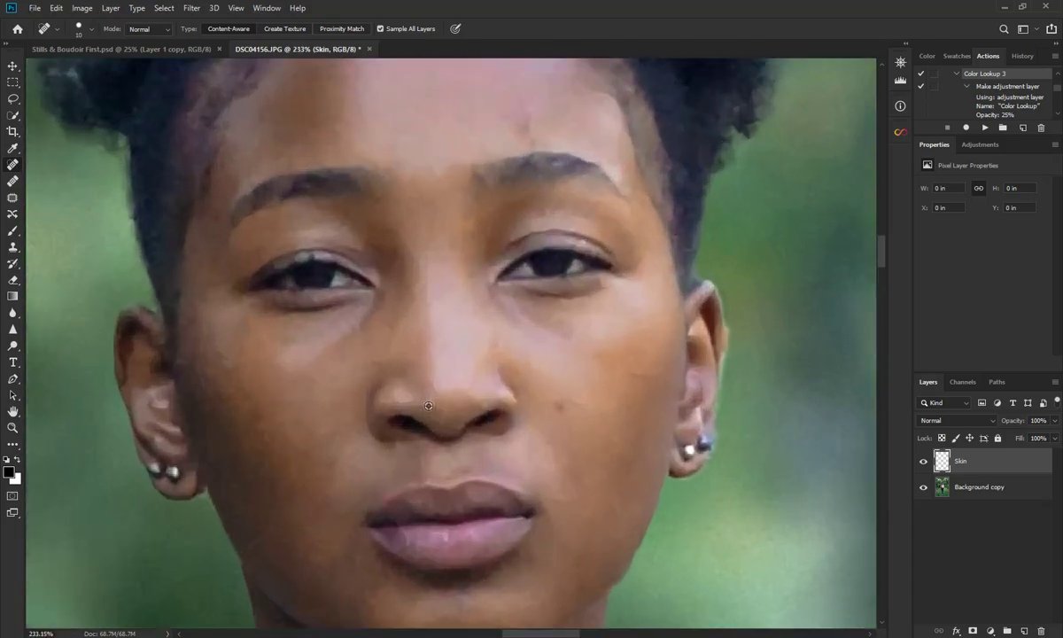
pyautogui.scroll(-1, 482, 430)
pyautogui.scroll(-1, 530, 397)
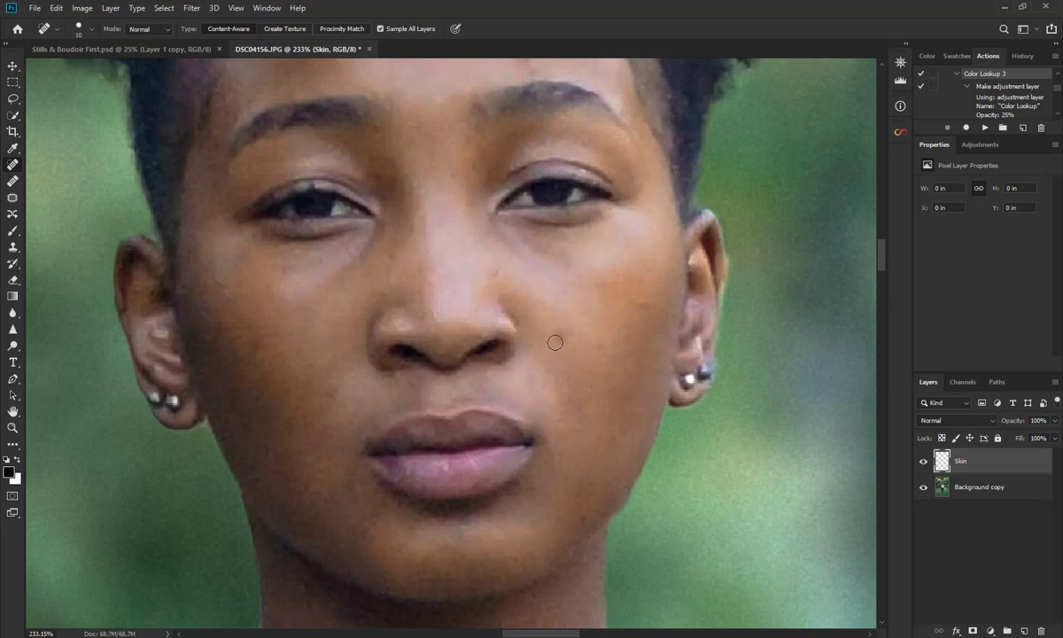
pyautogui.click(523, 316)
pyautogui.moveTo(577, 342); pyautogui.dragTo(572, 338)
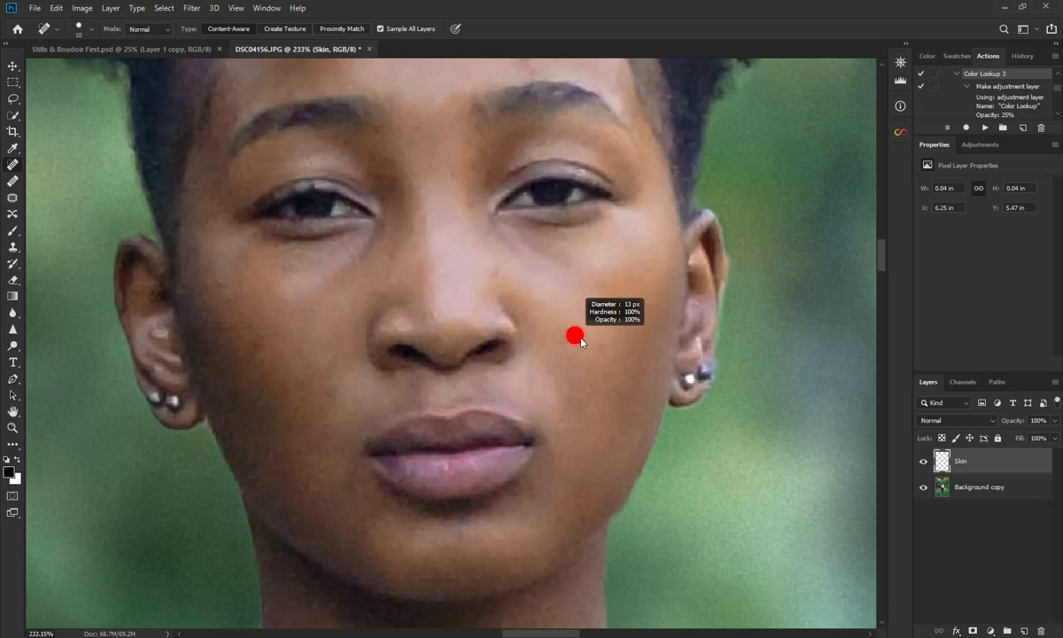
pyautogui.click(532, 316)
pyautogui.click(525, 312)
# Step: Heal the blemishes between the brows, on the lower cheek and above the ruffled neckline
pyautogui.scroll(1, 456, 252)
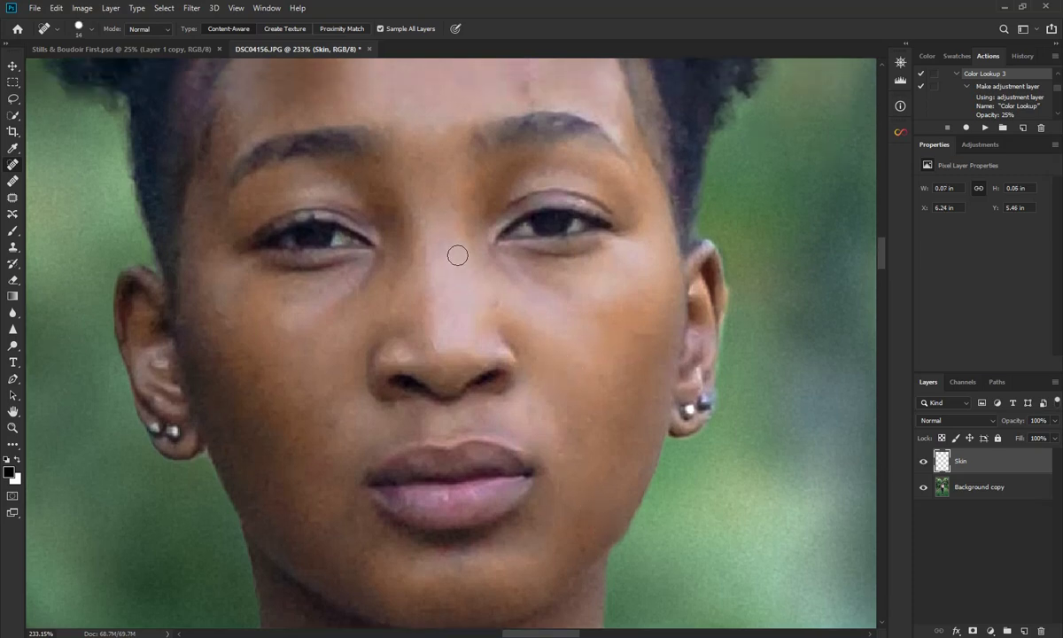
pyautogui.scroll(2, 455, 248)
pyautogui.scroll(2, 470, 266)
pyautogui.click(379, 301)
pyautogui.scroll(-2, 421, 301)
pyautogui.scroll(-3, 423, 288)
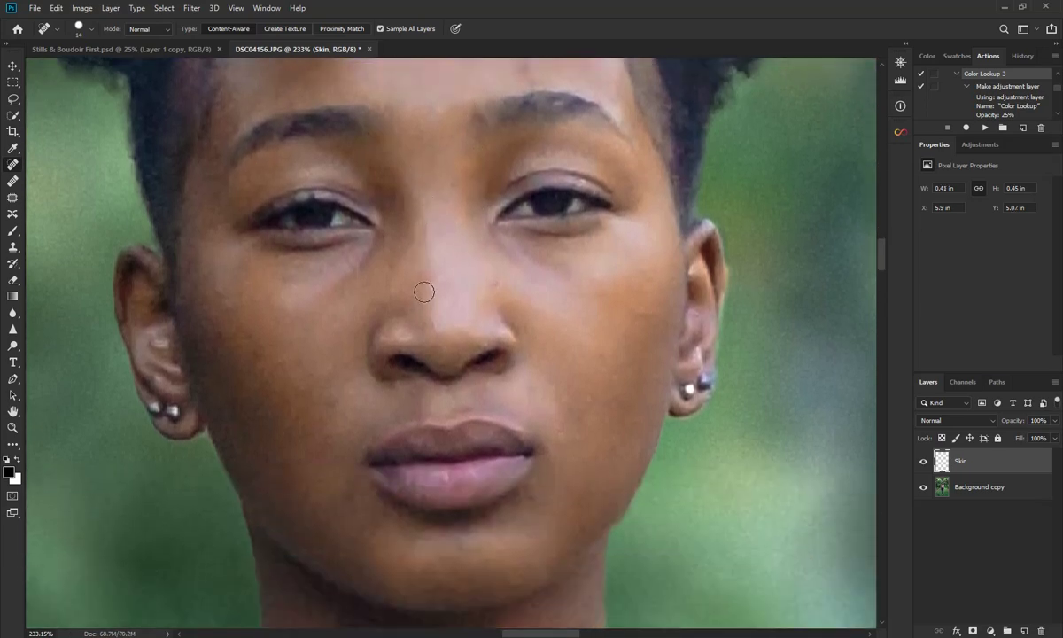
pyautogui.scroll(-2, 373, 274)
pyautogui.scroll(-1, 292, 257)
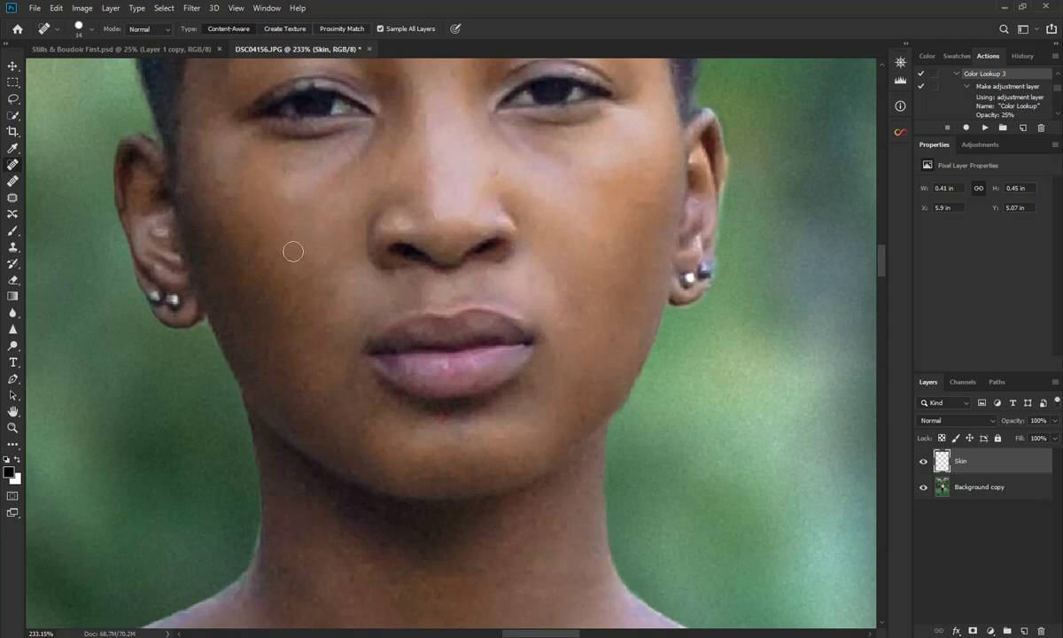
pyautogui.click(330, 292)
pyautogui.scroll(-2, 271, 355)
pyautogui.scroll(-3, 337, 309)
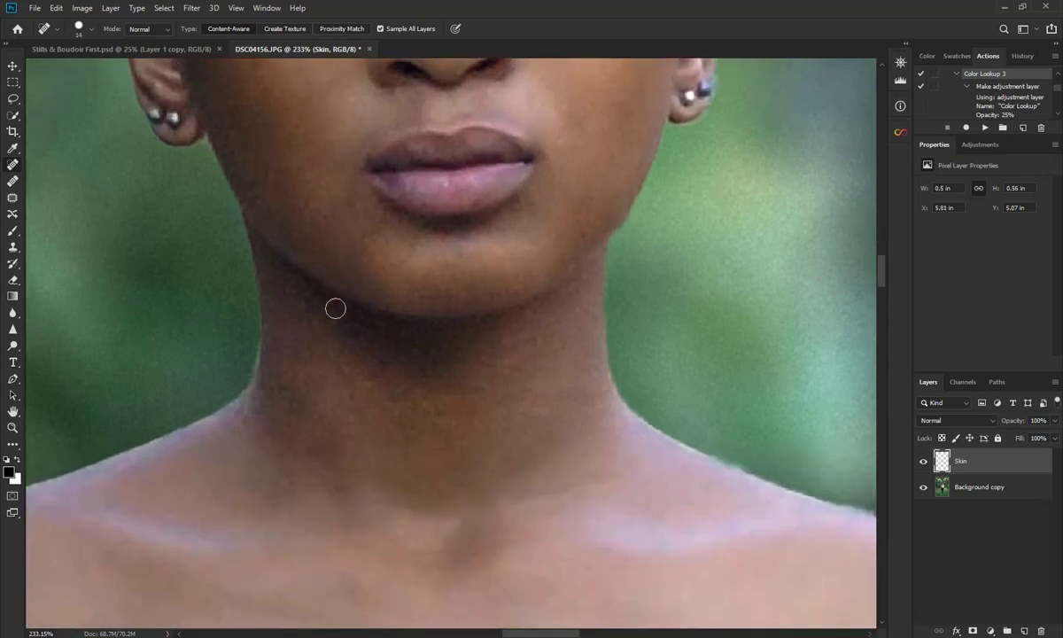
pyautogui.scroll(-4, 336, 308)
pyautogui.scroll(-1, 339, 311)
pyautogui.scroll(-3, 338, 314)
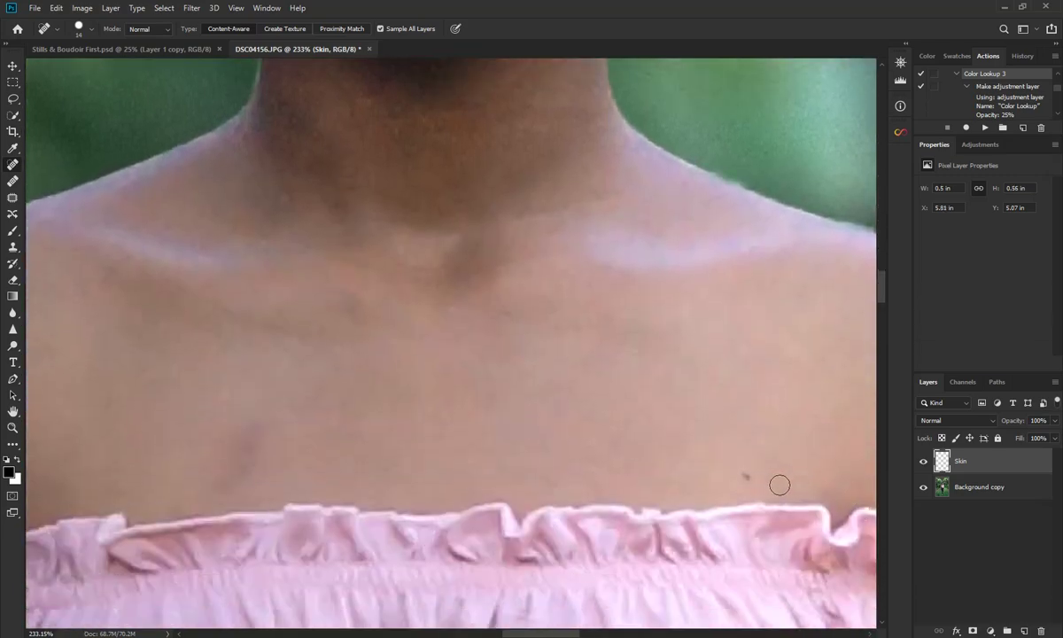
pyautogui.click(747, 476)
# Step: Heal the dark mark and small blemishes on the shoulder
pyautogui.moveTo(309, 315); pyautogui.dragTo(769, 311)
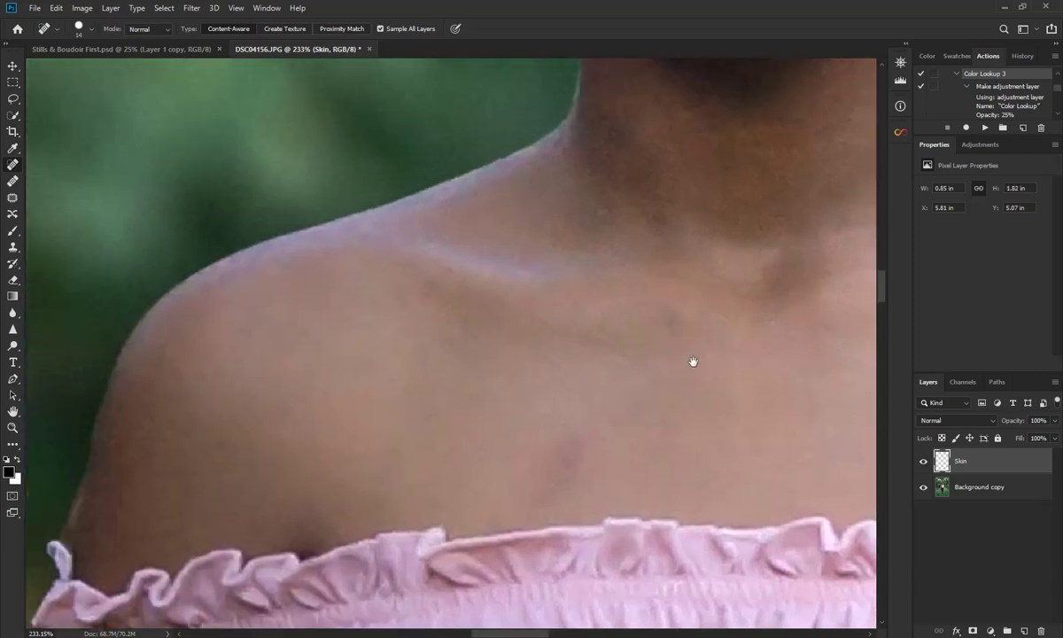
pyautogui.moveTo(778, 408); pyautogui.dragTo(660, 349)
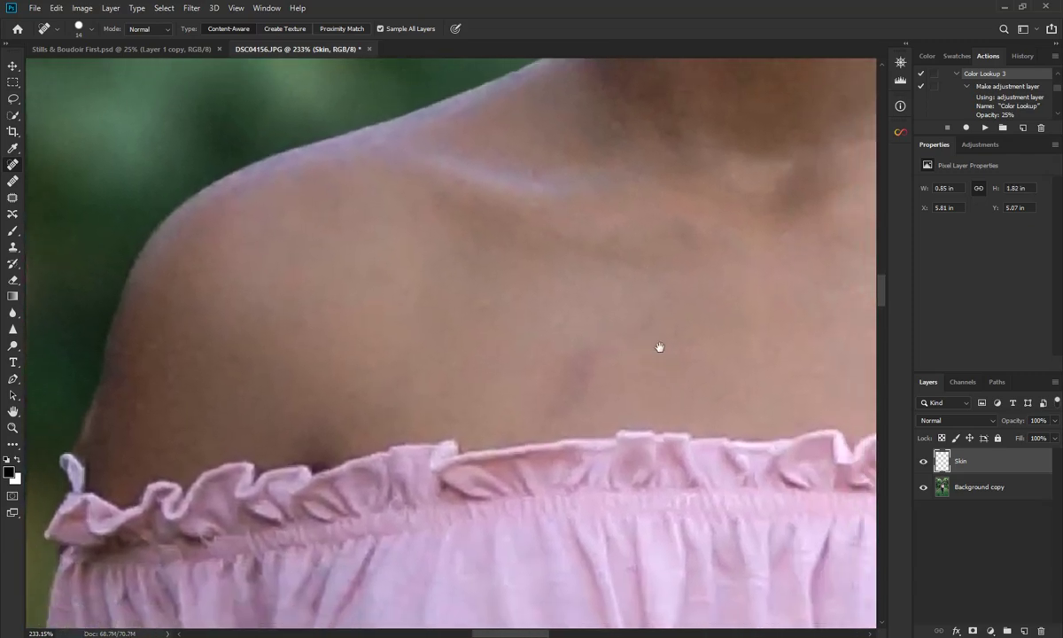
pyautogui.moveTo(584, 359); pyautogui.dragTo(549, 410)
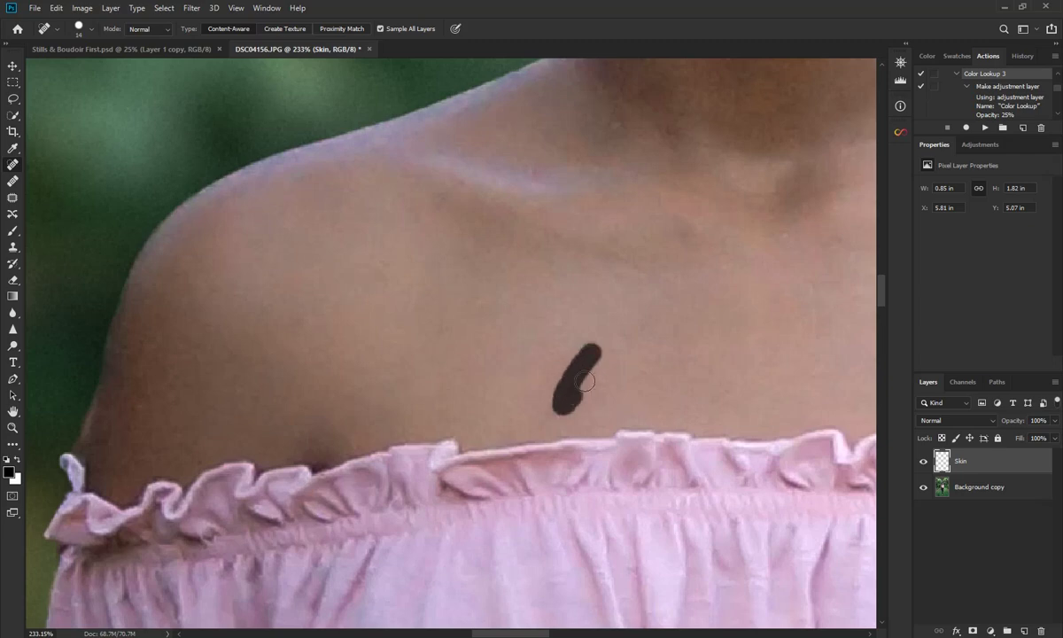
pyautogui.moveTo(567, 359); pyautogui.dragTo(546, 404)
pyautogui.moveTo(695, 301); pyautogui.dragTo(239, 244)
pyautogui.scroll(2, 577, 315)
pyautogui.click(568, 242)
pyautogui.click(614, 412)
pyautogui.scroll(-5, 416, 401)
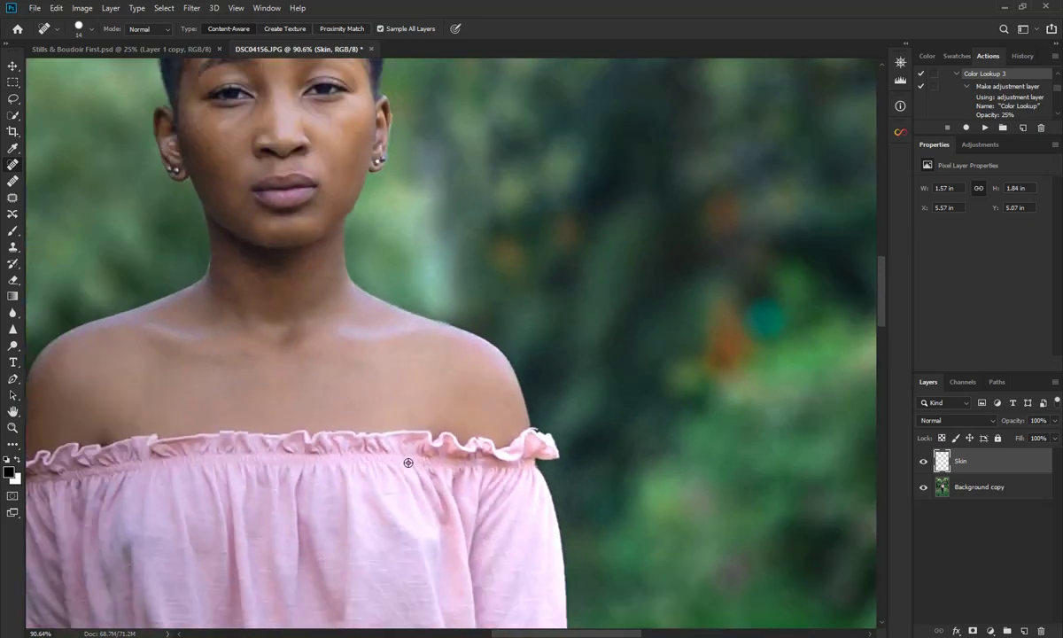
# Step: Heal the mark above the collarbone on the Skin layer
pyautogui.moveTo(363, 419); pyautogui.dragTo(451, 146)
pyautogui.moveTo(877, 292); pyautogui.dragTo(874, 374)
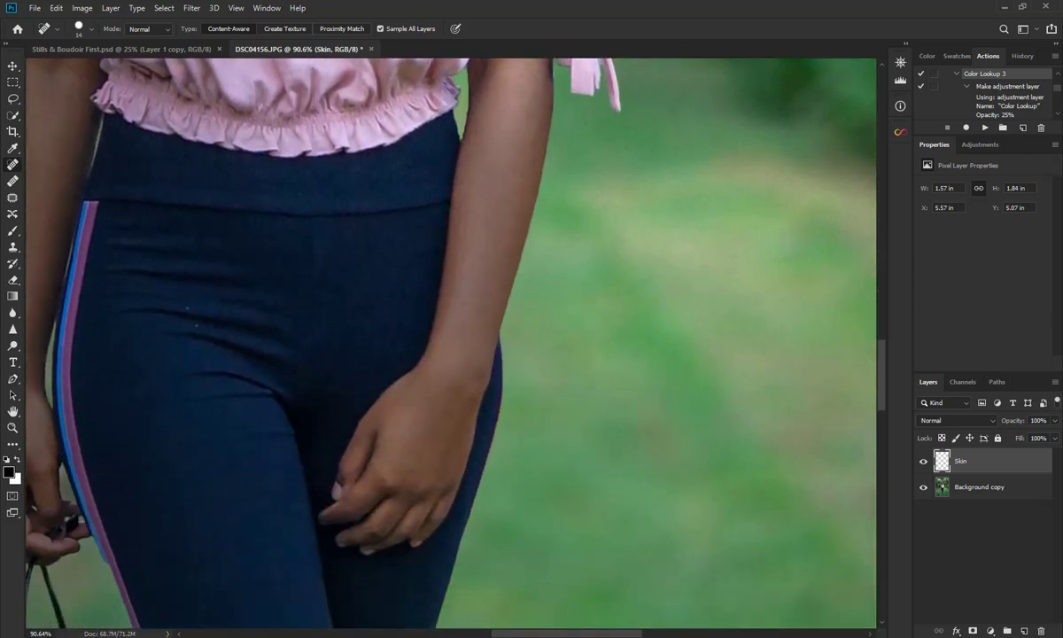
pyautogui.moveTo(516, 633); pyautogui.dragTo(456, 634)
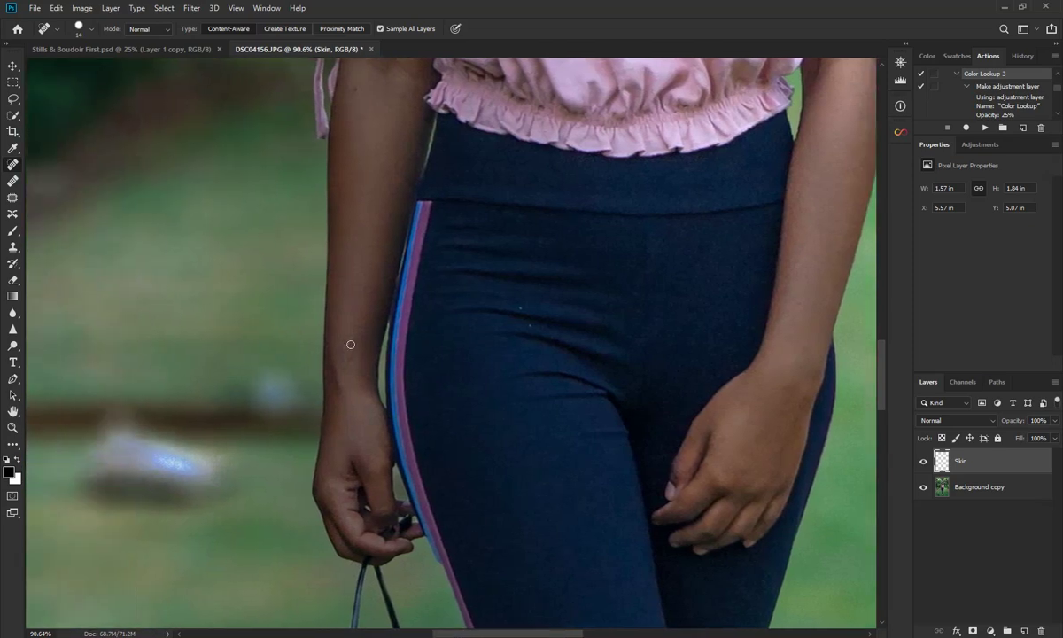
pyautogui.keyDown('alt'); pyautogui.scroll(2, 351, 343); pyautogui.keyUp('alt')
pyautogui.keyDown('alt'); pyautogui.scroll(2, 344, 356); pyautogui.keyUp('alt')
# Step: Heal the dark mark on the wrist and forearm
pyautogui.moveTo(358, 354)
pyautogui.mouseDown()
pyautogui.moveTo(344, 380)
pyautogui.moveTo(361, 351)
pyautogui.mouseUp()
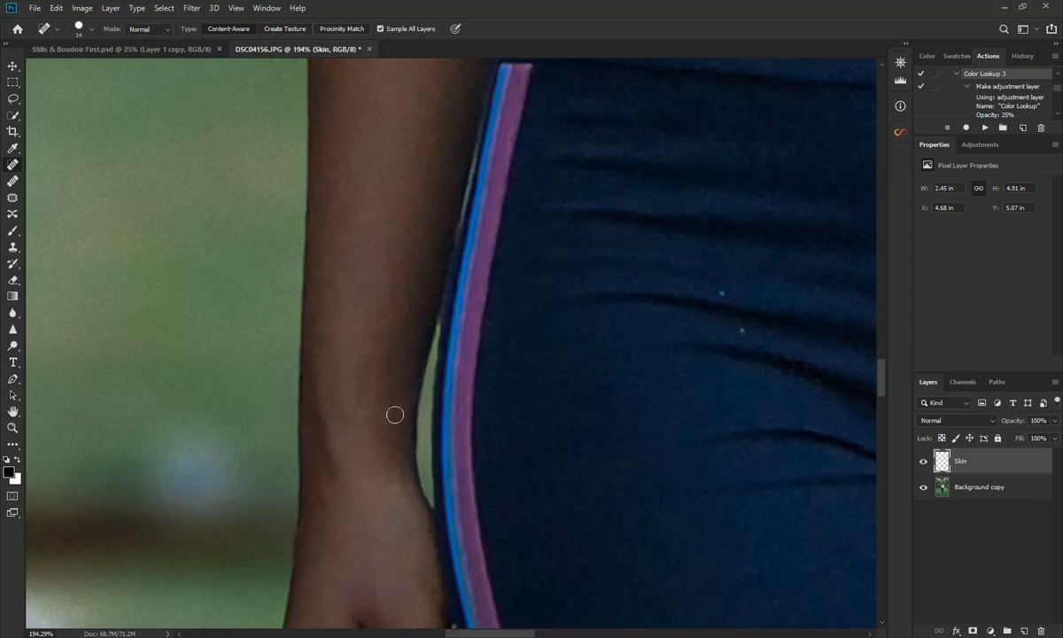
pyautogui.keyDown('alt'); pyautogui.scroll(-2, 396, 414); pyautogui.keyUp('alt')
pyautogui.keyDown('alt'); pyautogui.scroll(-2, 482, 438); pyautogui.keyUp('alt')
pyautogui.scroll(-1, 512, 467)
pyautogui.scroll(-2, 703, 498)
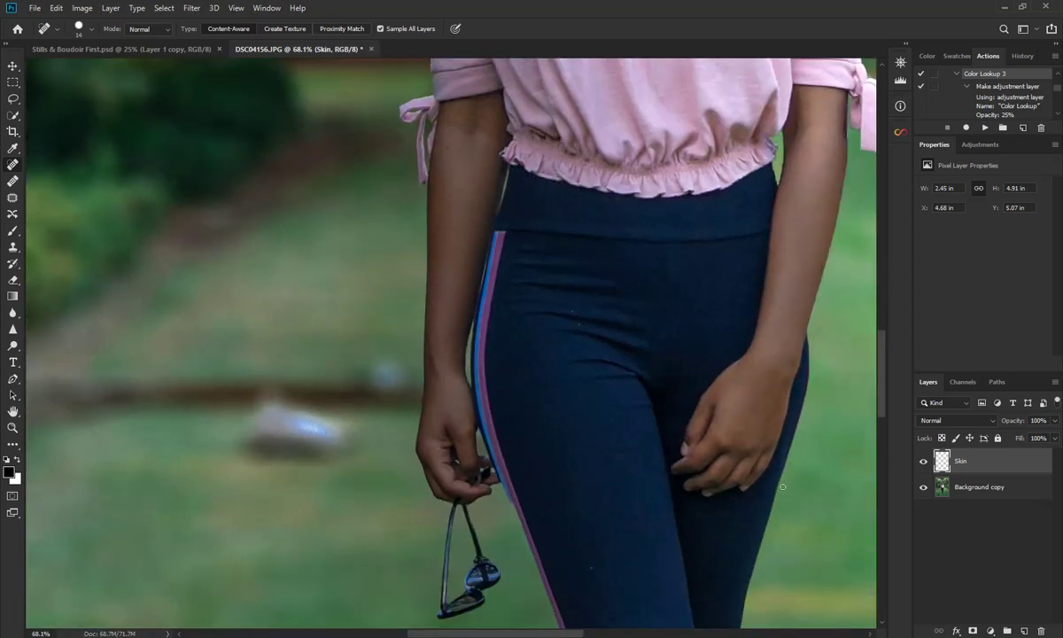
pyautogui.keyDown('alt'); pyautogui.scroll(-1, 783, 486); pyautogui.keyUp('alt')
pyautogui.moveTo(882, 408); pyautogui.dragTo(886, 310)
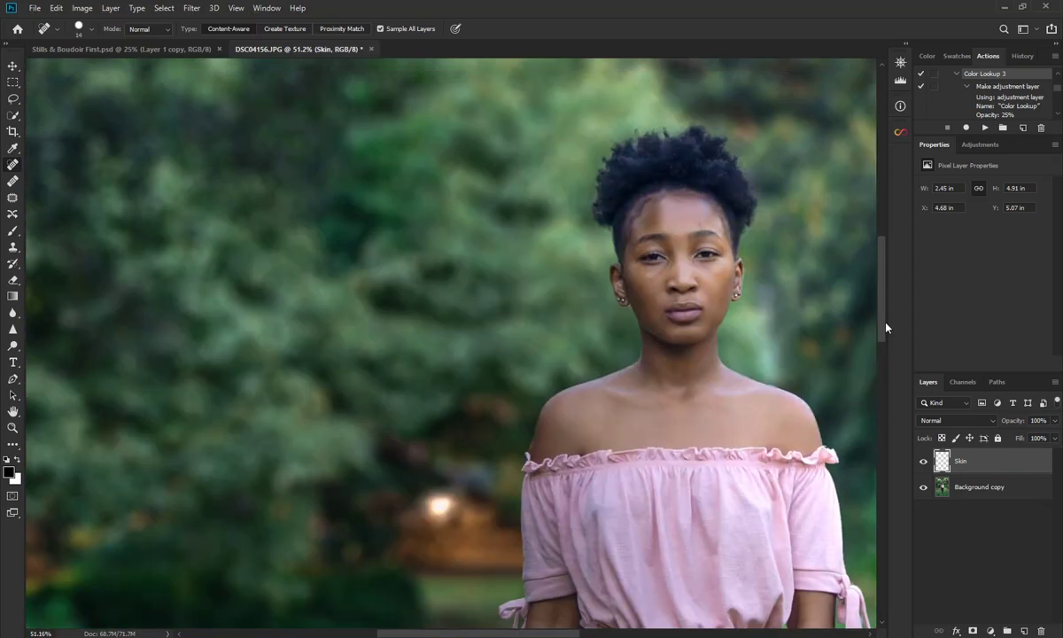
pyautogui.keyDown('alt'); pyautogui.scroll(1, 672, 270); pyautogui.keyUp('alt')
pyautogui.keyDown('alt'); pyautogui.scroll(1, 703, 320); pyautogui.keyUp('alt')
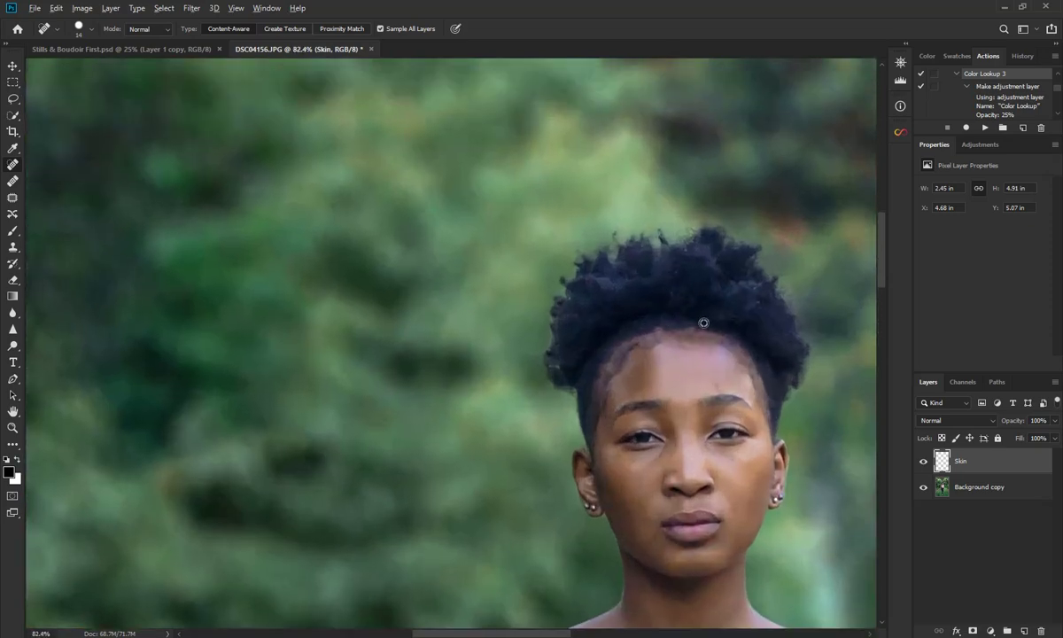
pyautogui.keyDown('alt'); pyautogui.scroll(1, 684, 340); pyautogui.keyUp('alt')
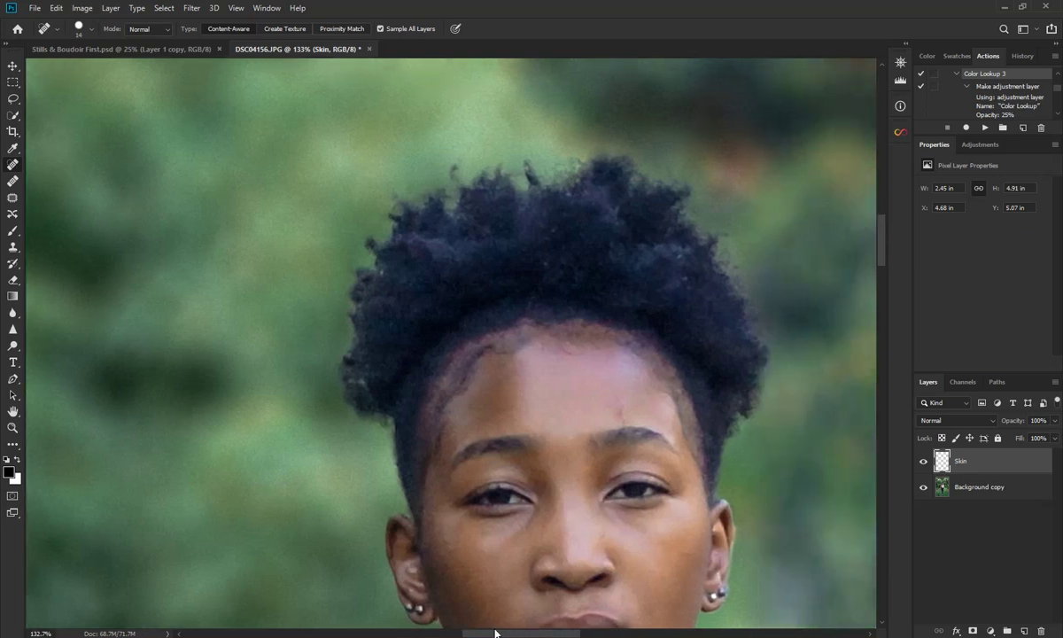
pyautogui.moveTo(477, 633); pyautogui.dragTo(511, 632)
pyautogui.click(267, 7)
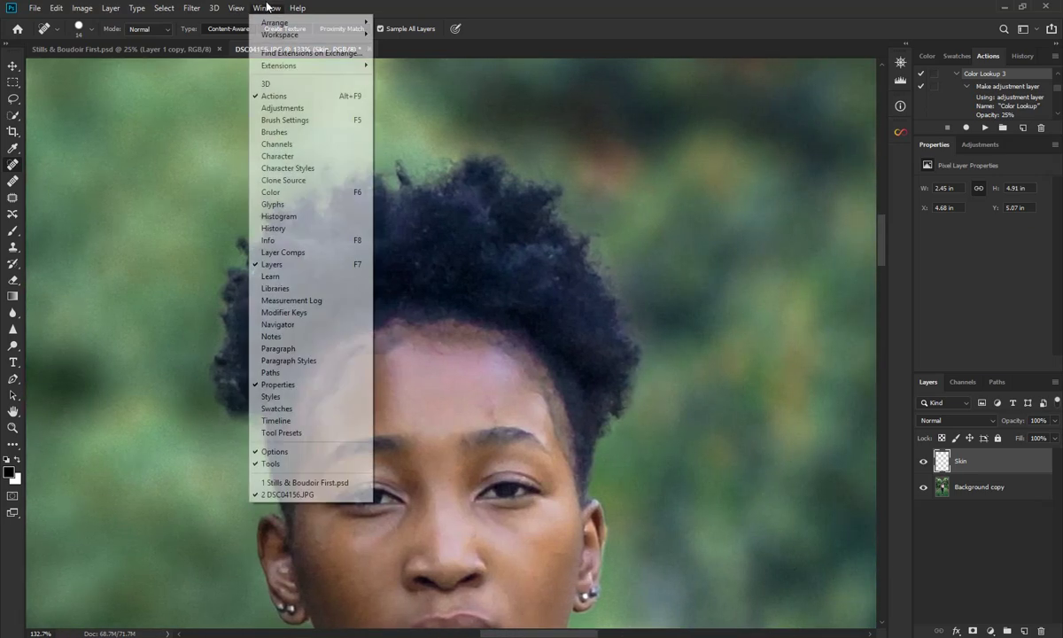
# Step: Show the Navigator panel, zoom the face to 141.91% and heal the nose spot
pyautogui.click(292, 325)
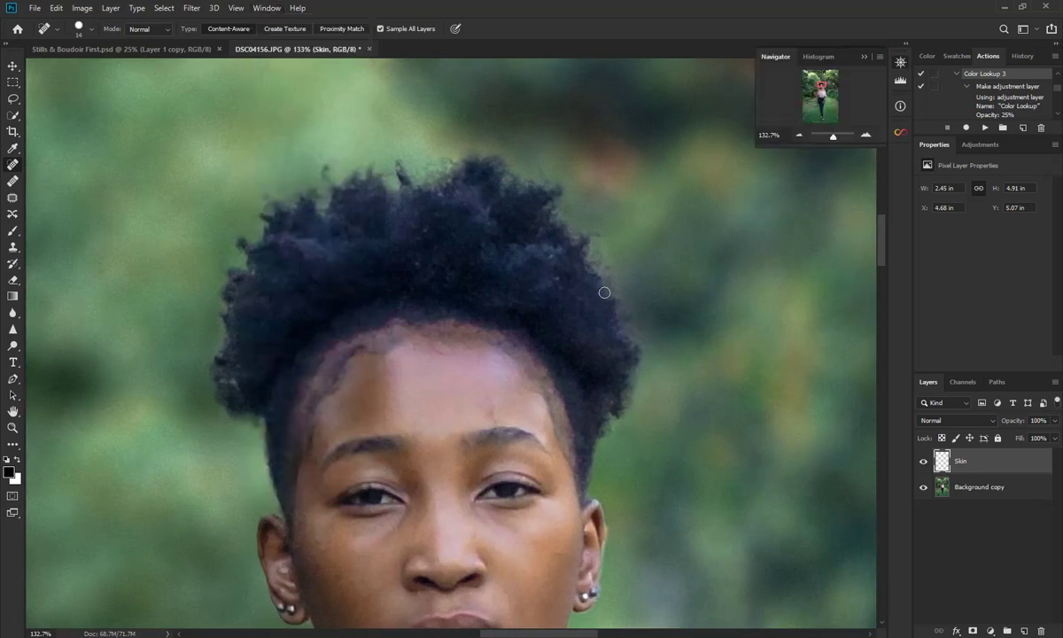
pyautogui.moveTo(833, 140)
pyautogui.mouseDown()
pyautogui.moveTo(817, 137)
pyautogui.moveTo(833, 137)
pyautogui.mouseUp()
pyautogui.moveTo(882, 224); pyautogui.dragTo(882, 246)
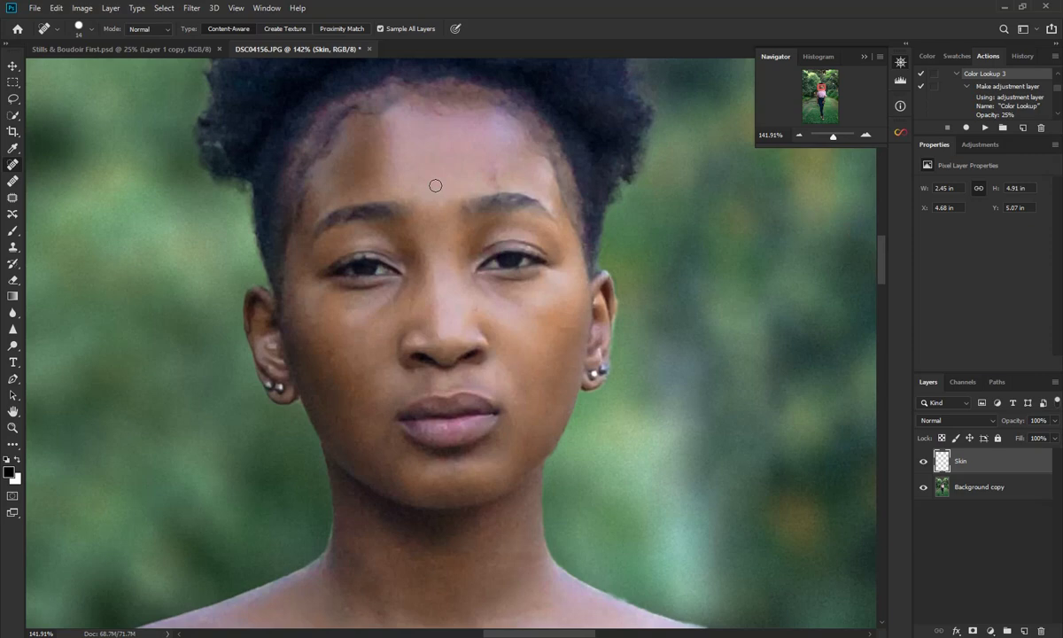
pyautogui.click(478, 309)
pyautogui.click(956, 75)
# Step: Collapse the Color Lookup actions in the Actions panel
pyautogui.click(956, 87)
pyautogui.scroll(-1, 957, 101)
pyautogui.scroll(-1, 963, 104)
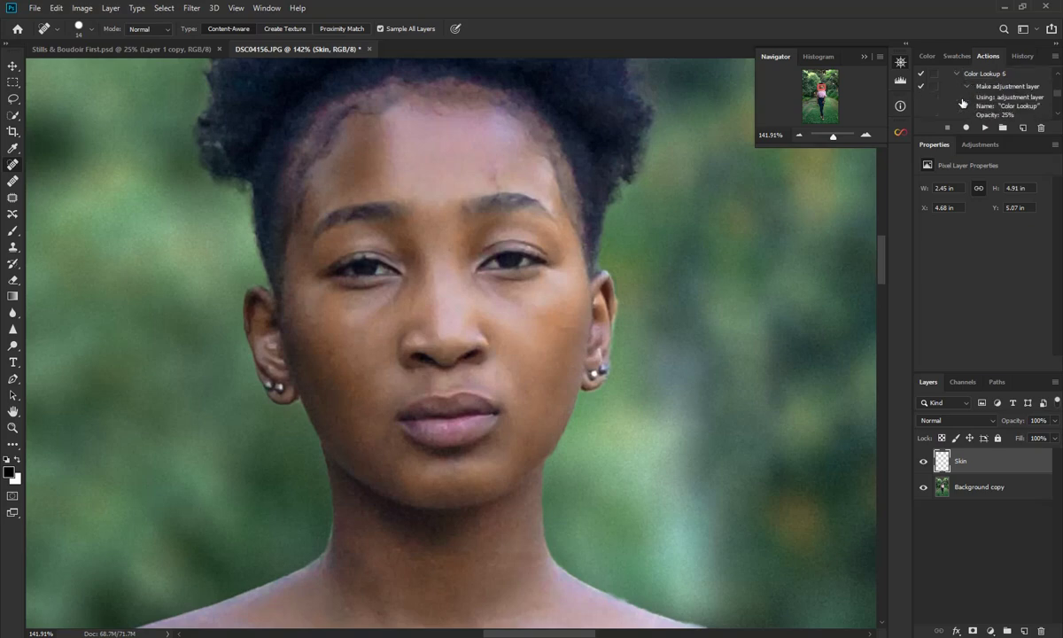
pyautogui.scroll(2, 957, 89)
pyautogui.scroll(2, 970, 89)
pyautogui.scroll(2, 983, 89)
pyautogui.scroll(2, 992, 90)
# Step: Run the Skin Airbrushing action from Skin by SparkleStock and dismiss its paint-over-skin prompt
pyautogui.click(948, 88)
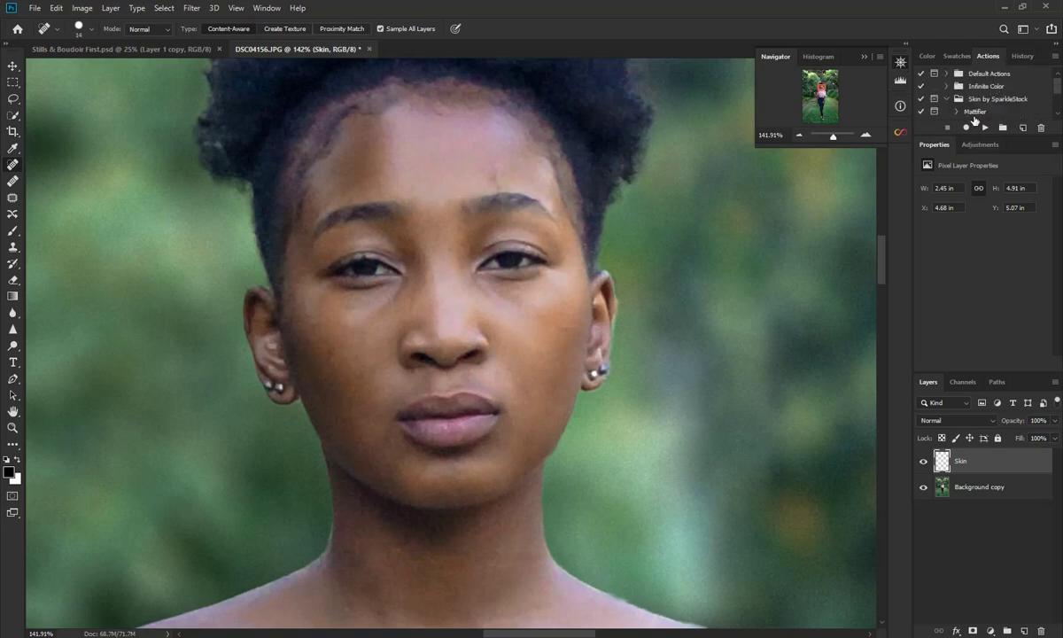
pyautogui.scroll(-3, 975, 102)
pyautogui.scroll(-1, 982, 106)
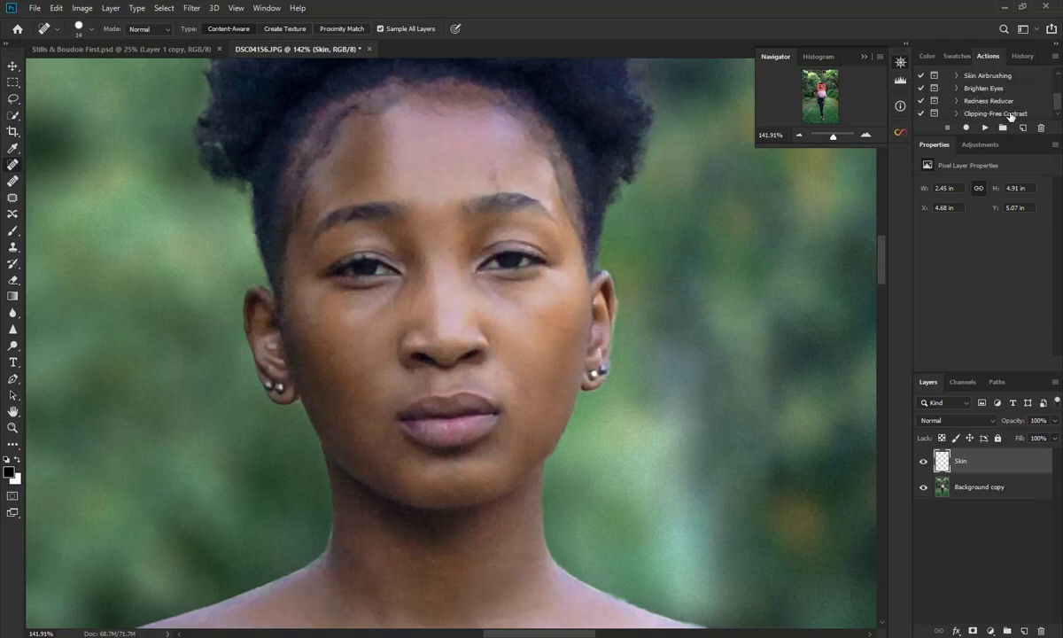
pyautogui.click(993, 77)
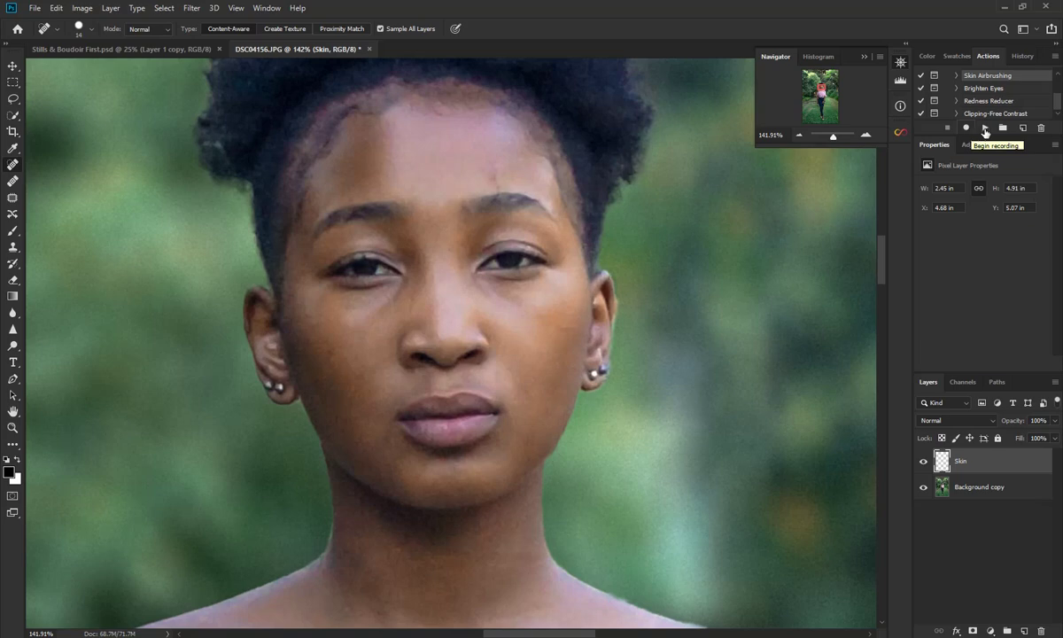
pyautogui.click(984, 130)
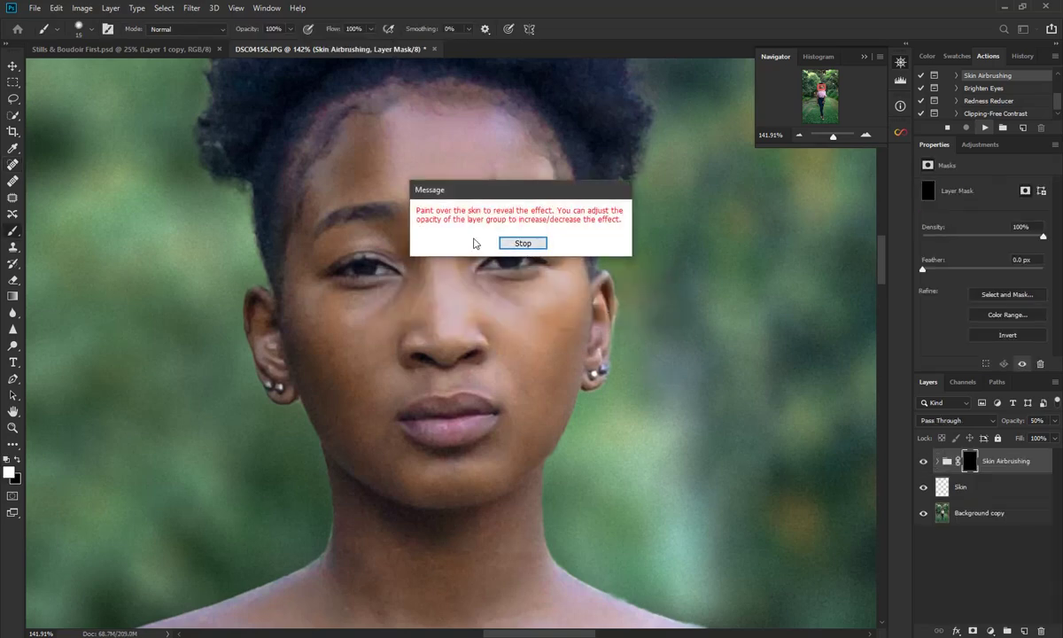
pyautogui.click(515, 247)
# Step: Enlarge the brush from 43 to 144 px and paint airbrushing over chest, neck and shoulders
pyautogui.moveTo(417, 178); pyautogui.dragTo(426, 171)
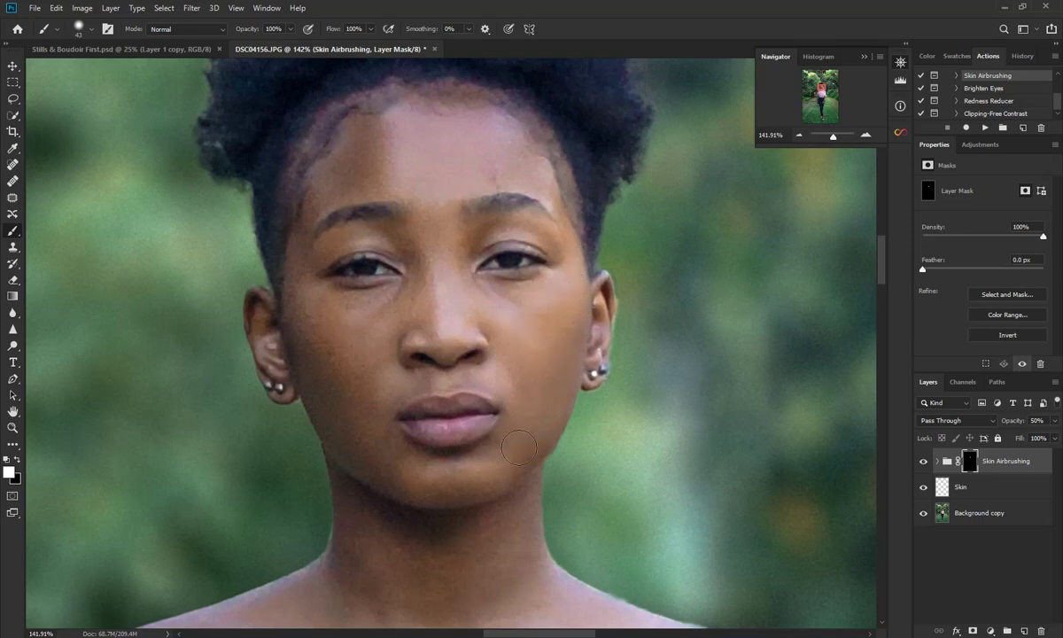
pyautogui.scroll(-5, 496, 452)
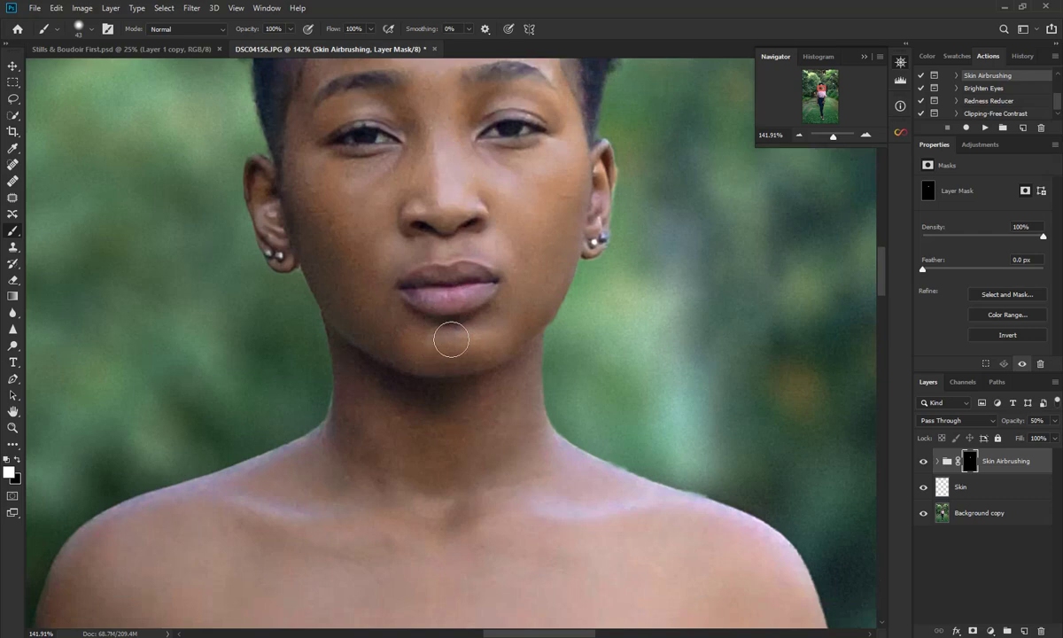
pyautogui.scroll(-4, 376, 400)
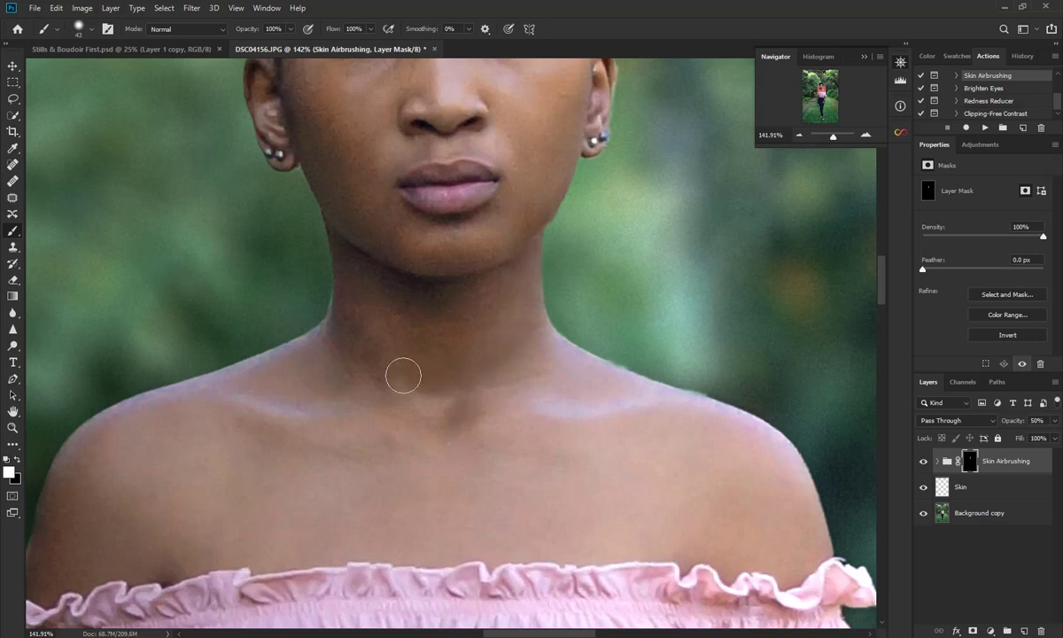
pyautogui.scroll(-2, 283, 417)
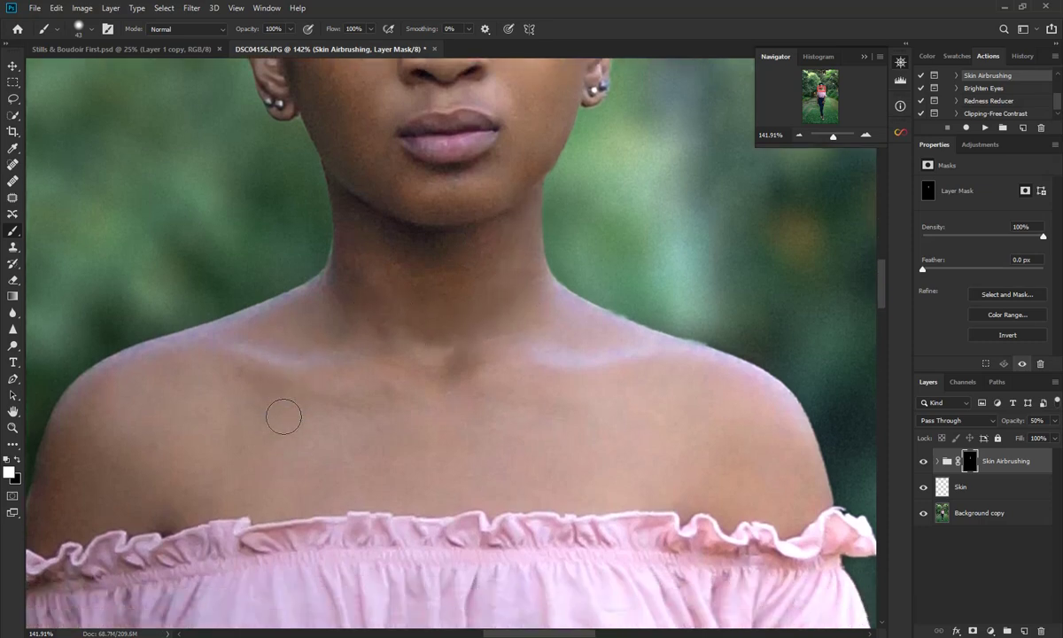
pyautogui.scroll(-2, 266, 412)
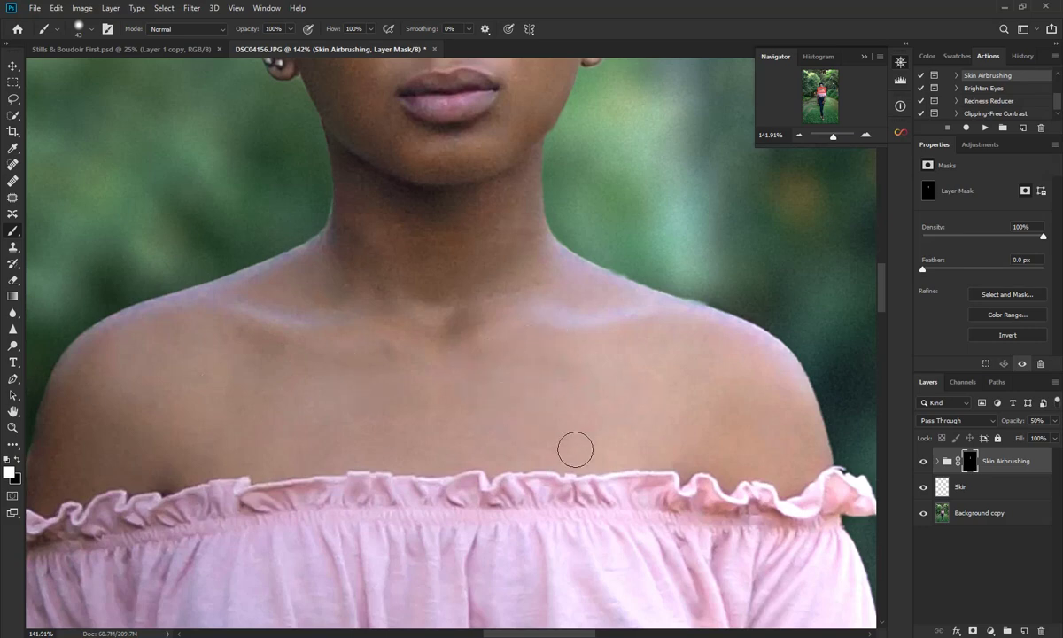
pyautogui.press(']')
pyautogui.press(']')
pyautogui.press(']')
pyautogui.moveTo(569, 363)
pyautogui.mouseDown()
pyautogui.moveTo(551, 301)
pyautogui.moveTo(715, 367)
pyautogui.moveTo(766, 431)
pyautogui.moveTo(321, 321)
pyautogui.moveTo(150, 380)
pyautogui.moveTo(53, 394)
pyautogui.mouseUp()
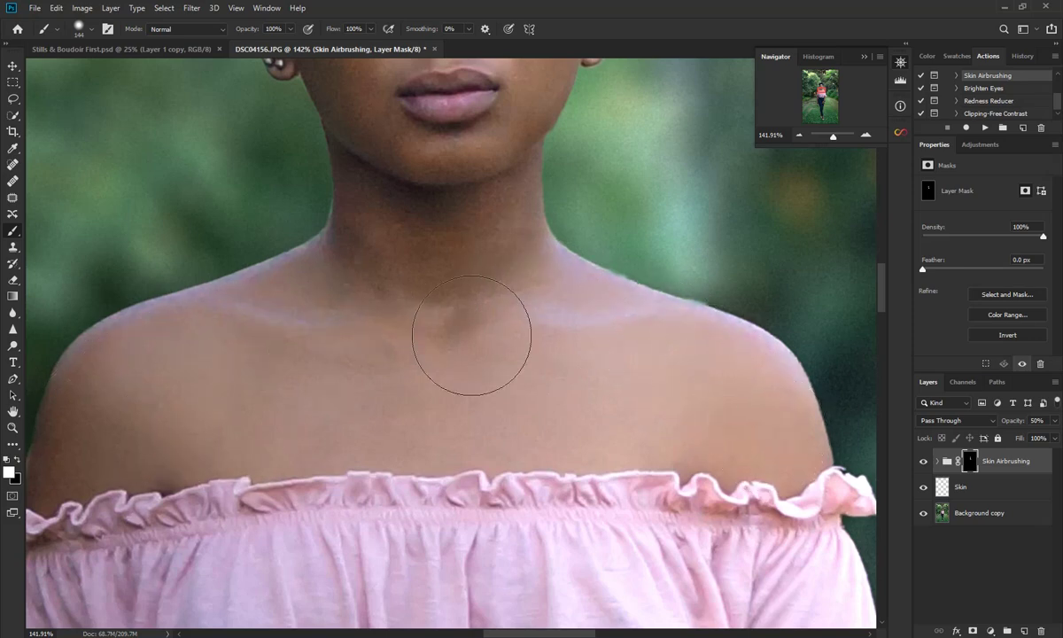
pyautogui.scroll(-3, 472, 335)
pyautogui.scroll(-3, 471, 335)
pyautogui.scroll(1, 612, 304)
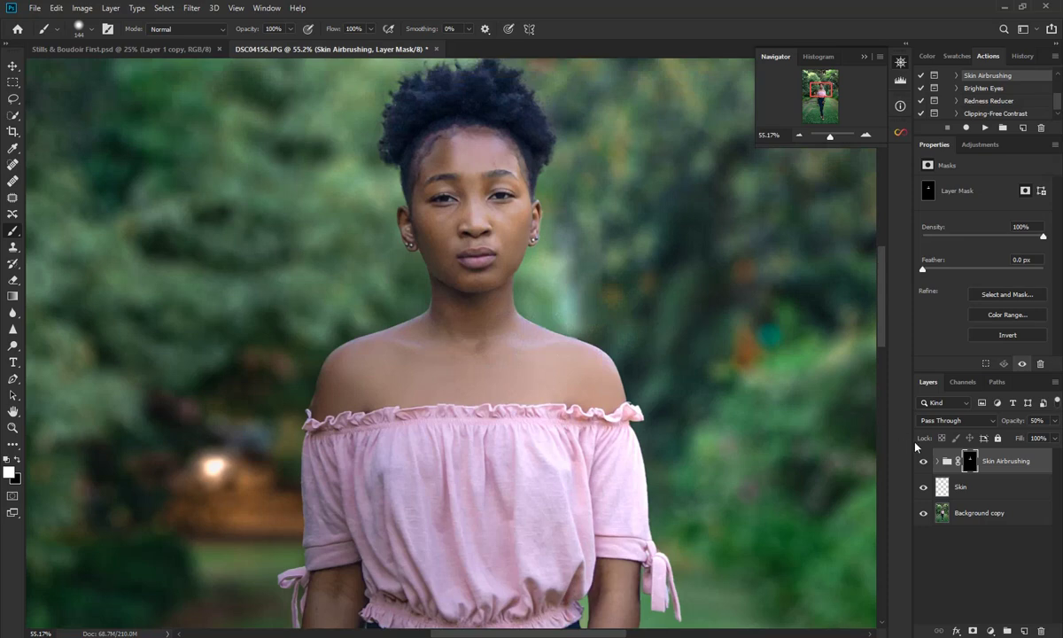
# Step: Toggle the Skin Airbrushing group's visibility to compare before and after
pyautogui.click(925, 462)
pyautogui.click(924, 462)
pyautogui.click(924, 462)
pyautogui.click(924, 463)
pyautogui.click(923, 461)
pyautogui.click(922, 462)
# Step: Paint the airbrushing mask over the left forearm and the right forearm and hand
pyautogui.scroll(-1, 605, 447)
pyautogui.scroll(-2, 620, 443)
pyautogui.scroll(-3, 622, 443)
pyautogui.scroll(-3, 625, 441)
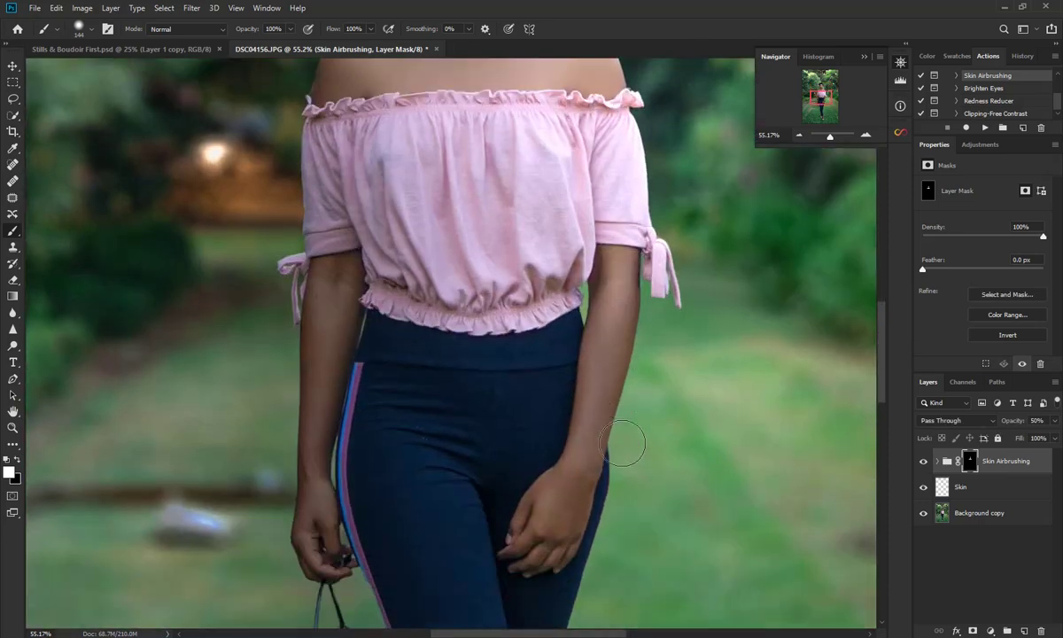
pyautogui.scroll(-2, 627, 440)
pyautogui.scroll(-1, 532, 434)
pyautogui.moveTo(303, 257)
pyautogui.mouseDown()
pyautogui.moveTo(330, 189)
pyautogui.moveTo(320, 242)
pyautogui.moveTo(296, 266)
pyautogui.mouseUp()
pyautogui.moveTo(599, 264)
pyautogui.mouseDown()
pyautogui.moveTo(581, 149)
pyautogui.moveTo(576, 234)
pyautogui.moveTo(531, 319)
pyautogui.moveTo(554, 417)
pyautogui.mouseUp()
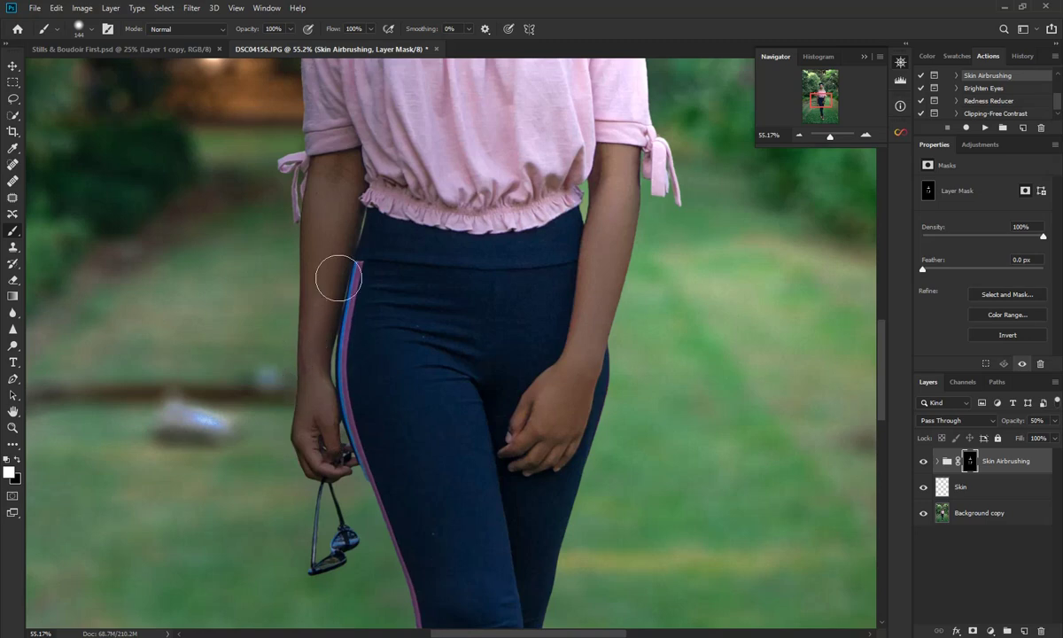
pyautogui.scroll(-1, 373, 266)
pyautogui.scroll(-1, 487, 257)
pyautogui.scroll(-1, 615, 245)
pyautogui.scroll(1, 615, 246)
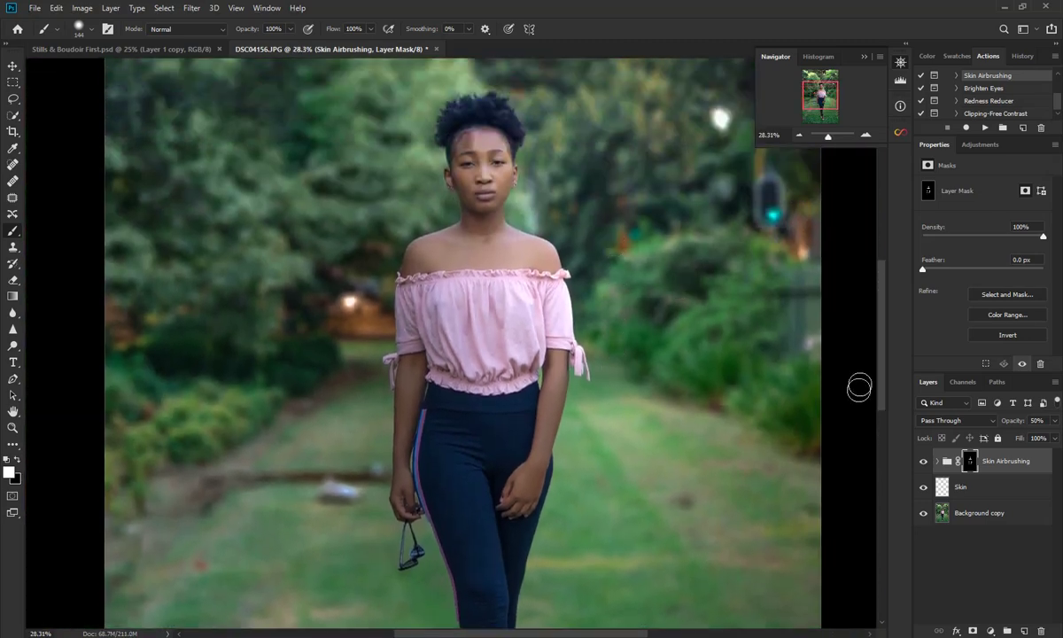
# Step: Paint airbrushing over the lower legs and calves, checking the effect with the group hidden
pyautogui.click(923, 461)
pyautogui.scroll(-2, 476, 456)
pyautogui.scroll(-1, 476, 456)
pyautogui.scroll(1, 476, 455)
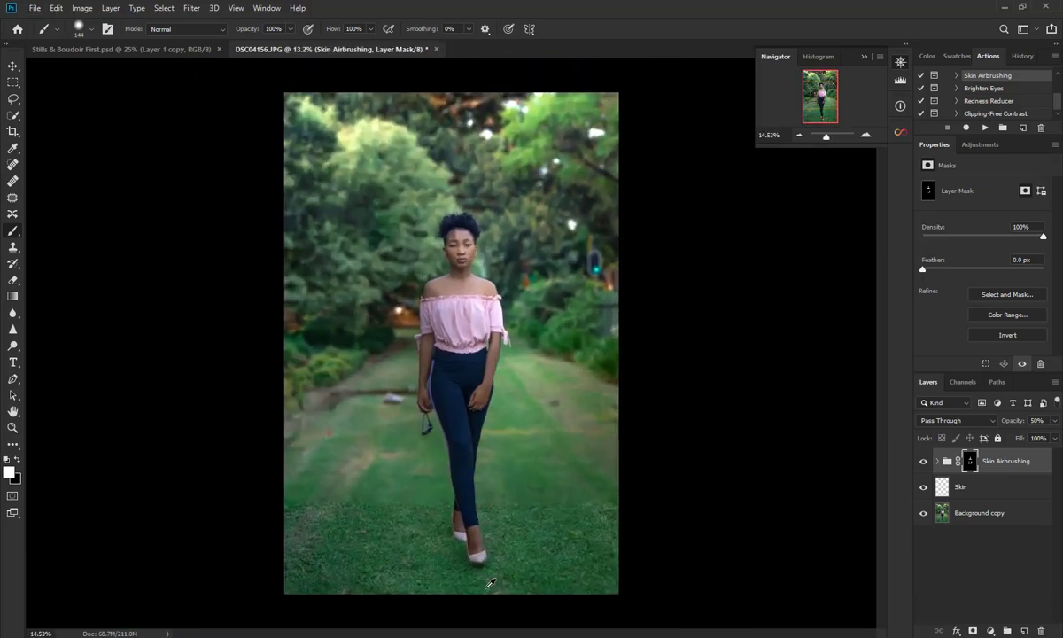
pyautogui.scroll(4, 476, 455)
pyautogui.scroll(5, 474, 459)
pyautogui.scroll(2, 469, 466)
pyautogui.moveTo(470, 467)
pyautogui.mouseDown()
pyautogui.moveTo(506, 408)
pyautogui.moveTo(522, 550)
pyautogui.moveTo(510, 569)
pyautogui.moveTo(474, 456)
pyautogui.mouseUp()
pyautogui.moveTo(297, 273)
pyautogui.mouseDown()
pyautogui.moveTo(308, 261)
pyautogui.moveTo(344, 351)
pyautogui.moveTo(361, 365)
pyautogui.mouseUp()
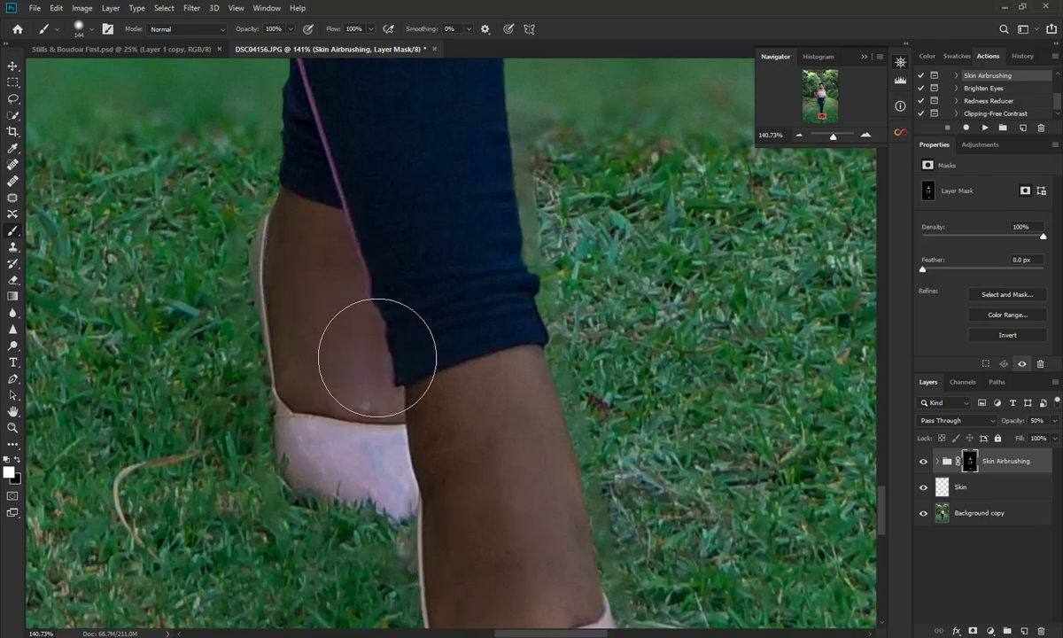
pyautogui.scroll(-2, 374, 337)
pyautogui.scroll(-3, 415, 284)
pyautogui.scroll(-2, 442, 280)
pyautogui.scroll(-1, 442, 280)
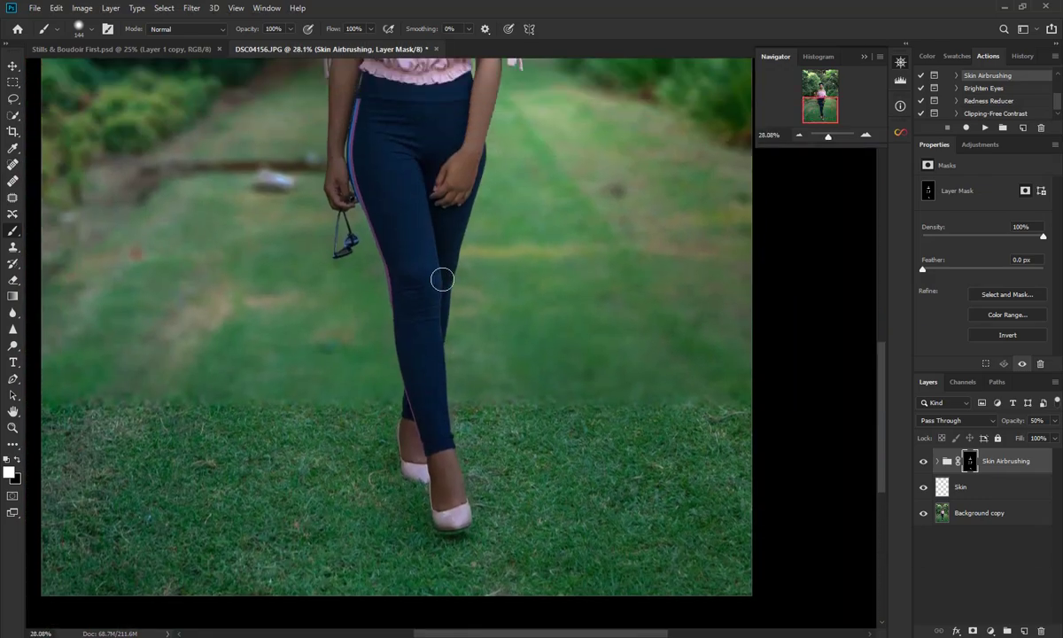
pyautogui.scroll(-2, 443, 280)
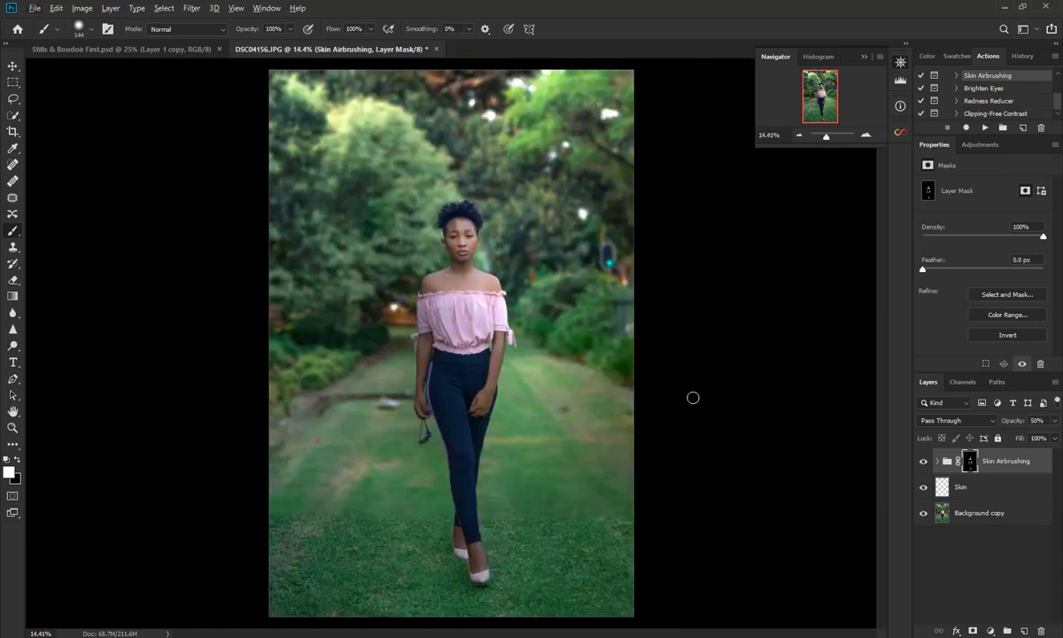
pyautogui.click(924, 461)
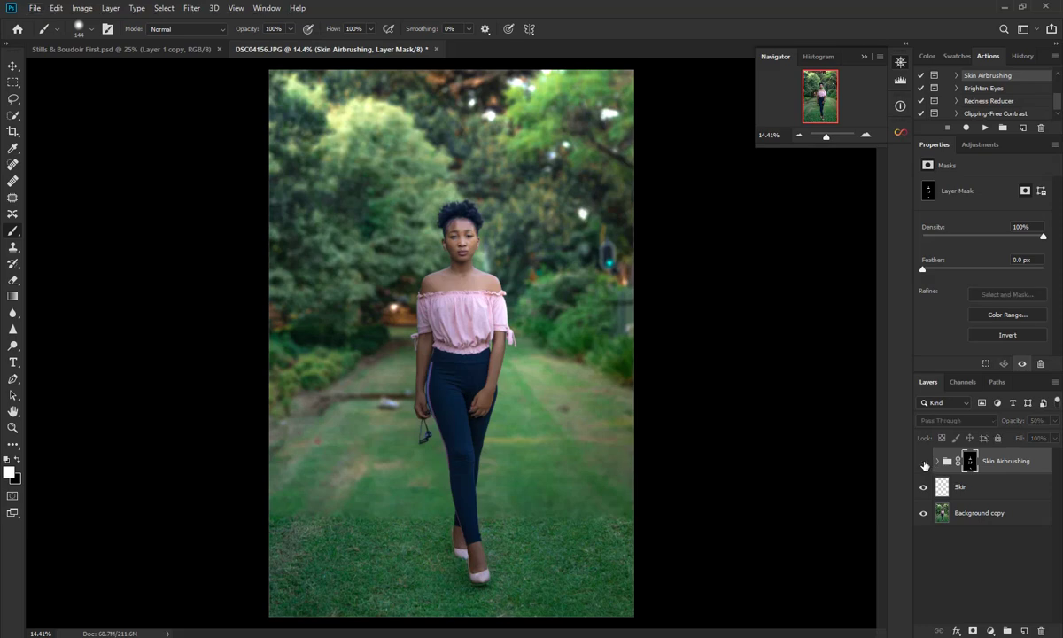
# Step: Compare the airbrushing on and off, then set the Move tool with Auto-Select off
pyautogui.click(924, 462)
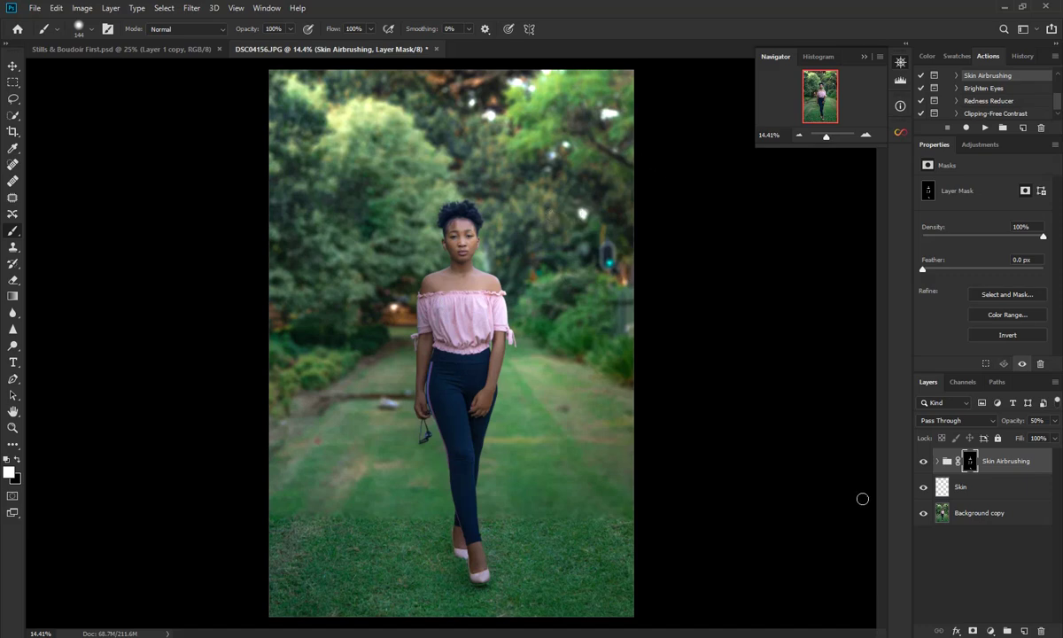
pyautogui.click(921, 465)
pyautogui.click(12, 65)
pyautogui.click(232, 387)
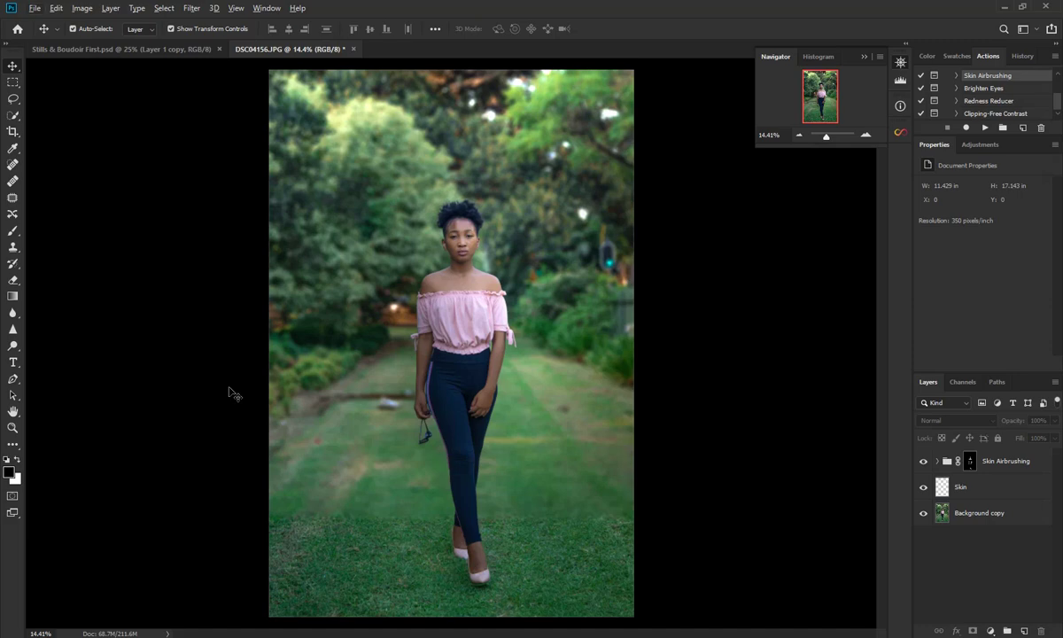
pyautogui.press('ctrl')
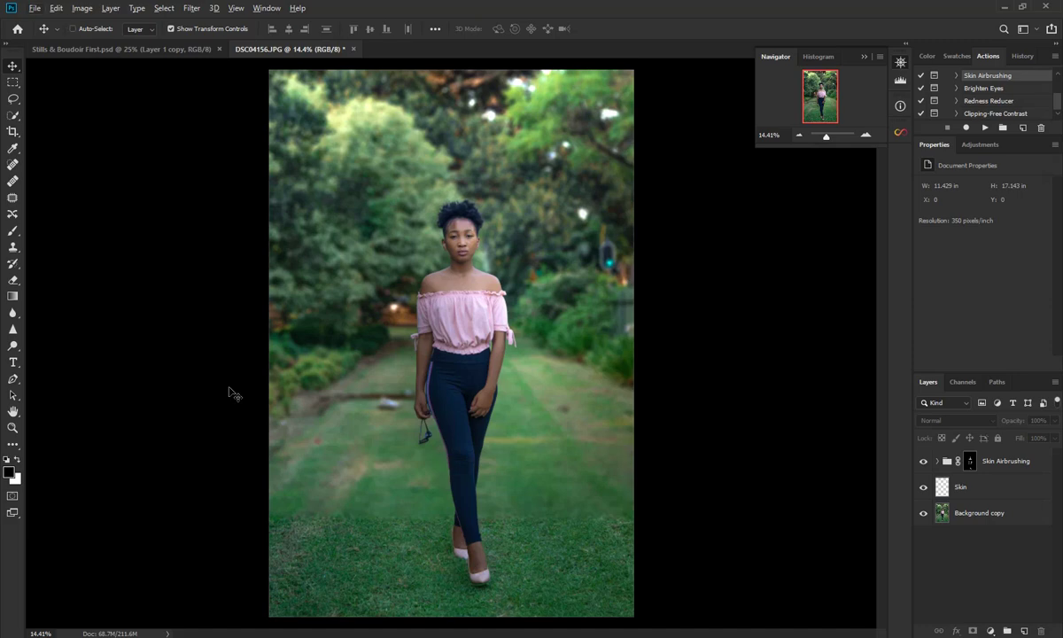